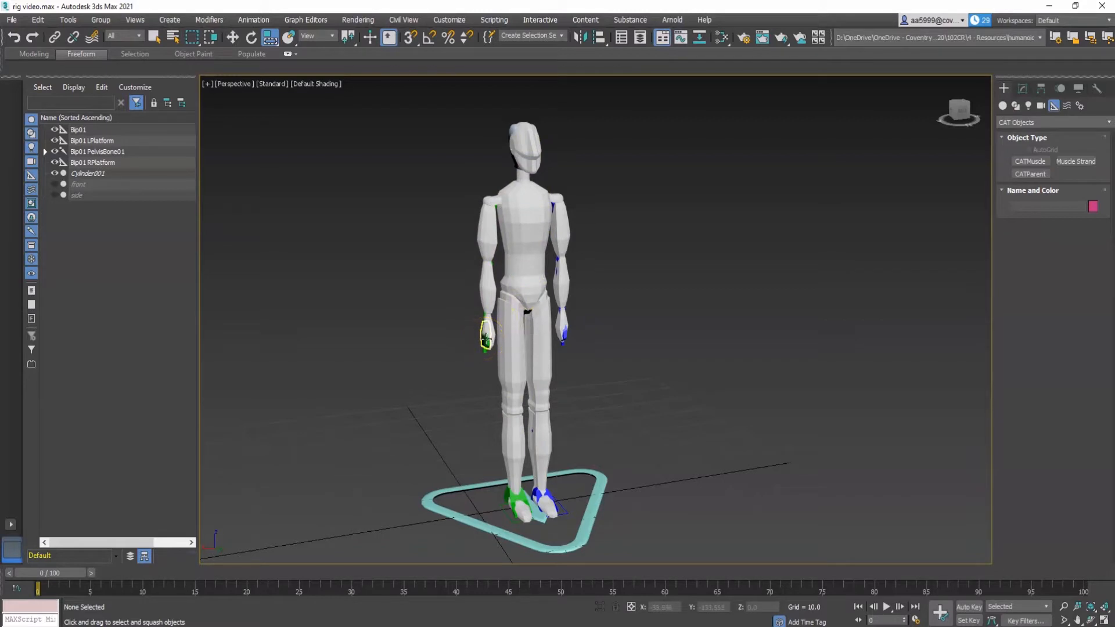
- Toggle the Cylinder001 mesh off and on to compare it with the rig, and inspect the right hand bone's fit
click(55, 173)
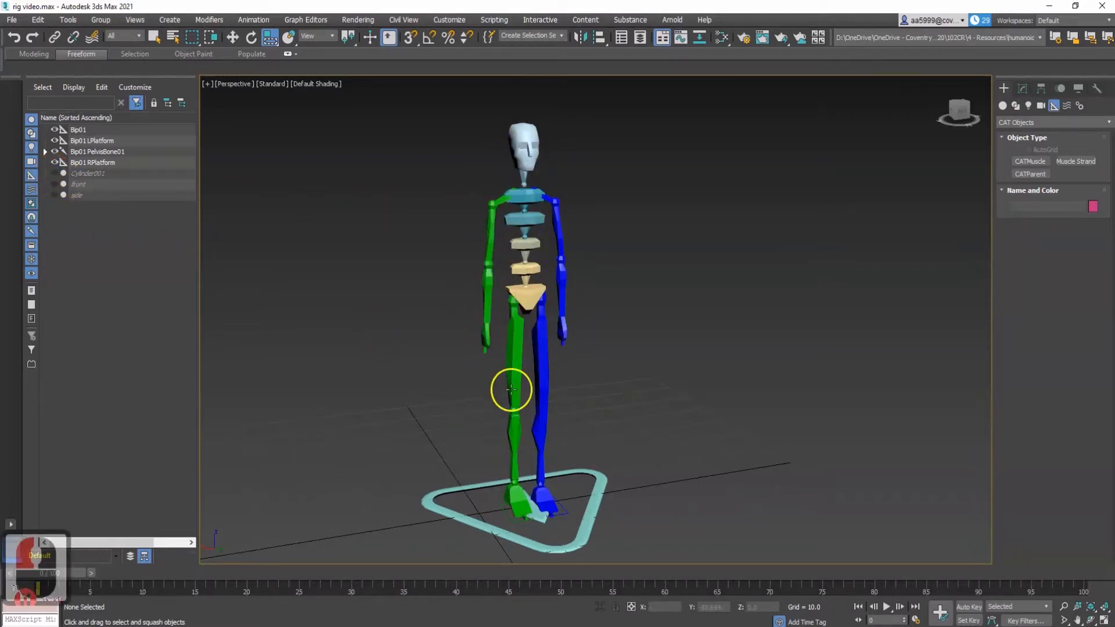
click(54, 173)
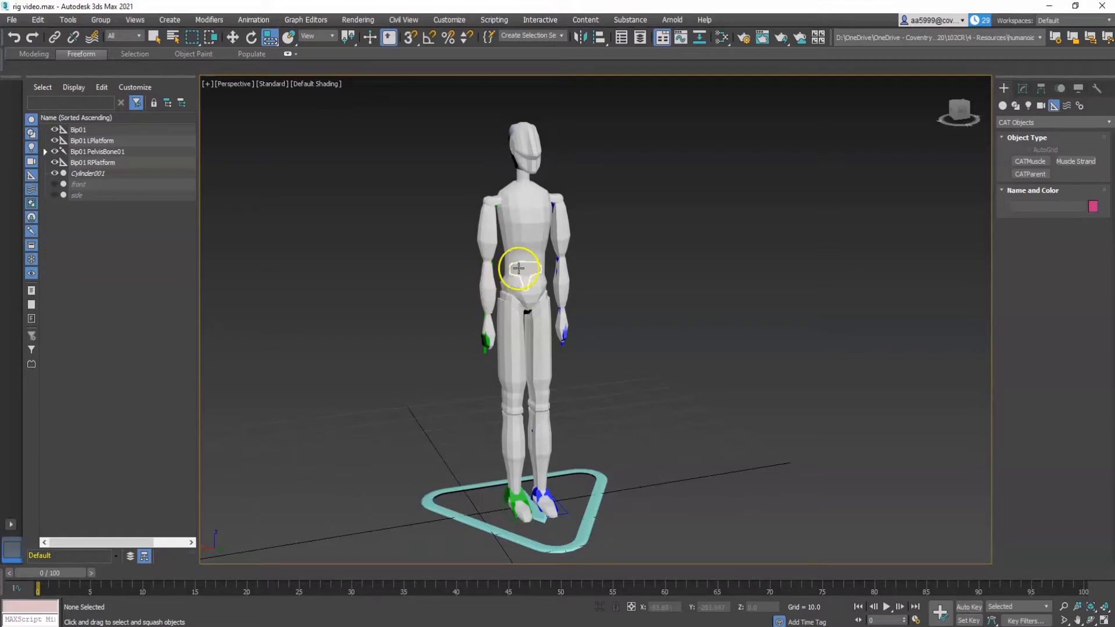
middle_drag(536, 263, 543, 269)
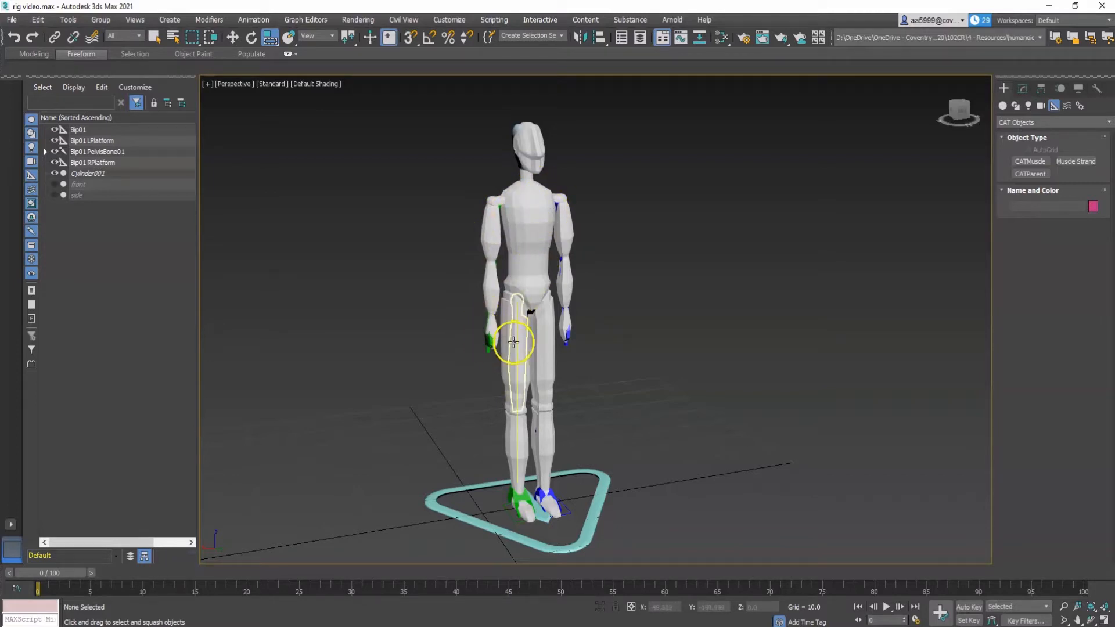
scroll(510, 341, up, 3)
alt+middle_drag(540, 332, 503, 339)
middle_drag(598, 366, 541, 331)
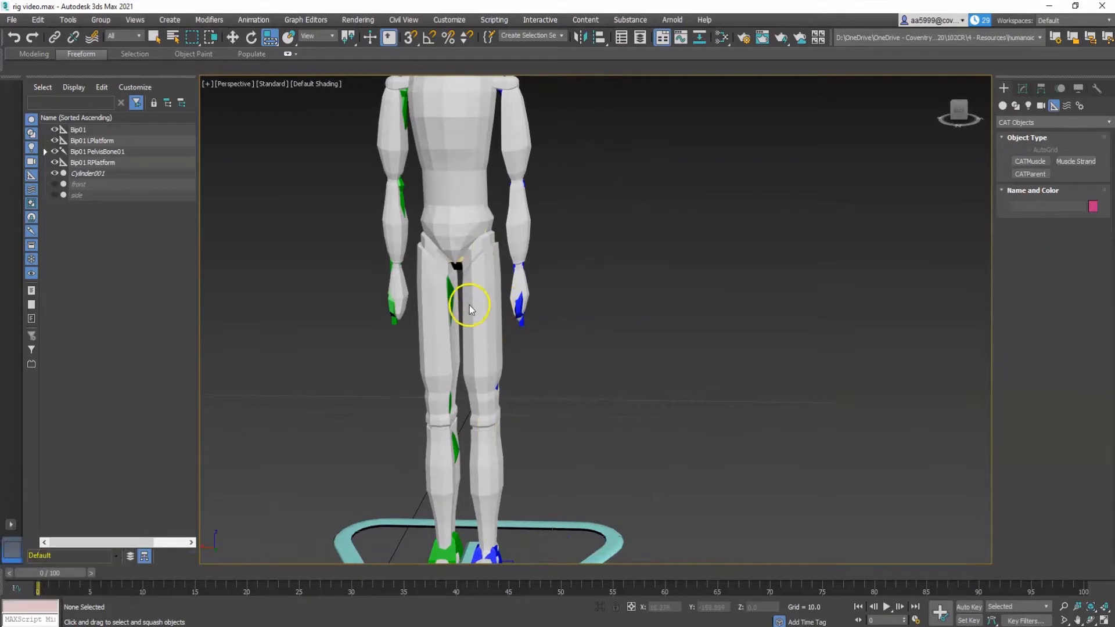
middle_drag(432, 230, 528, 256)
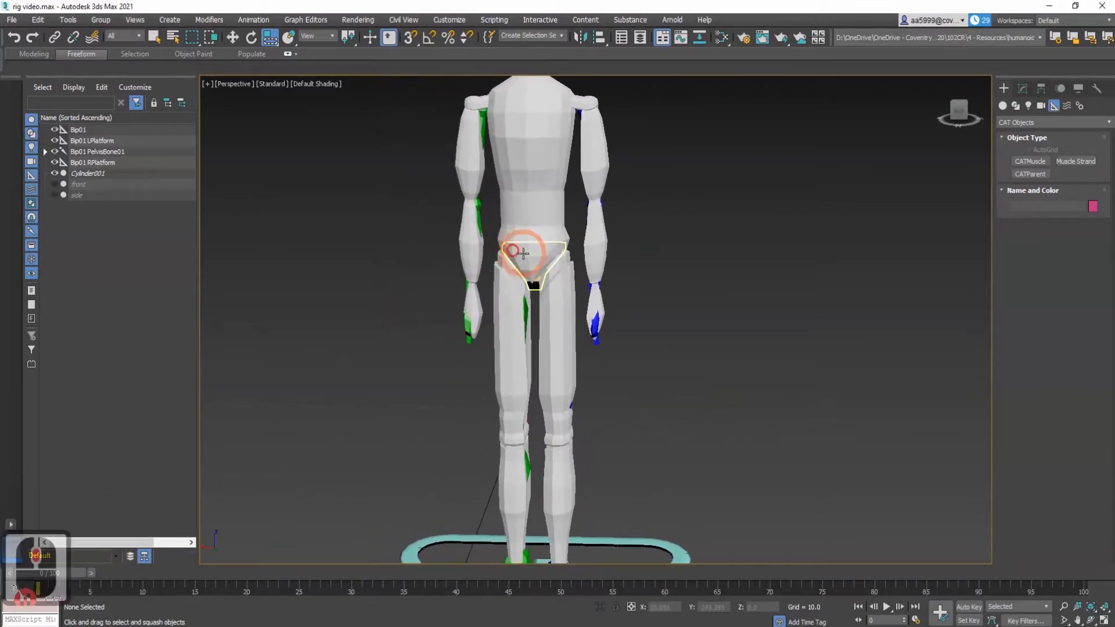
scroll(472, 314, up, 3)
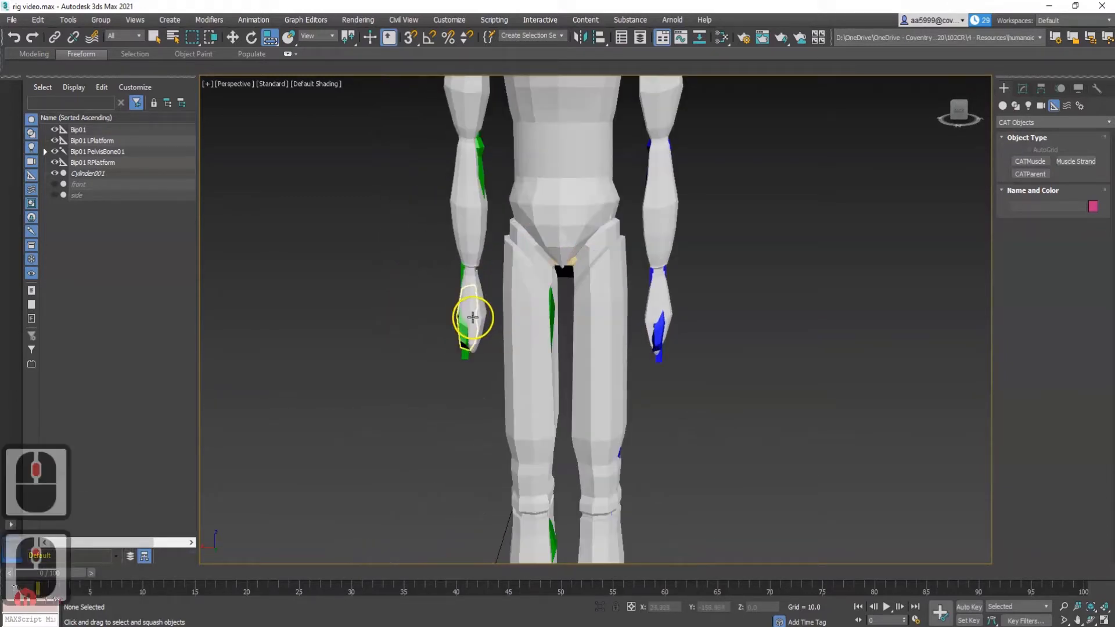
click(466, 329)
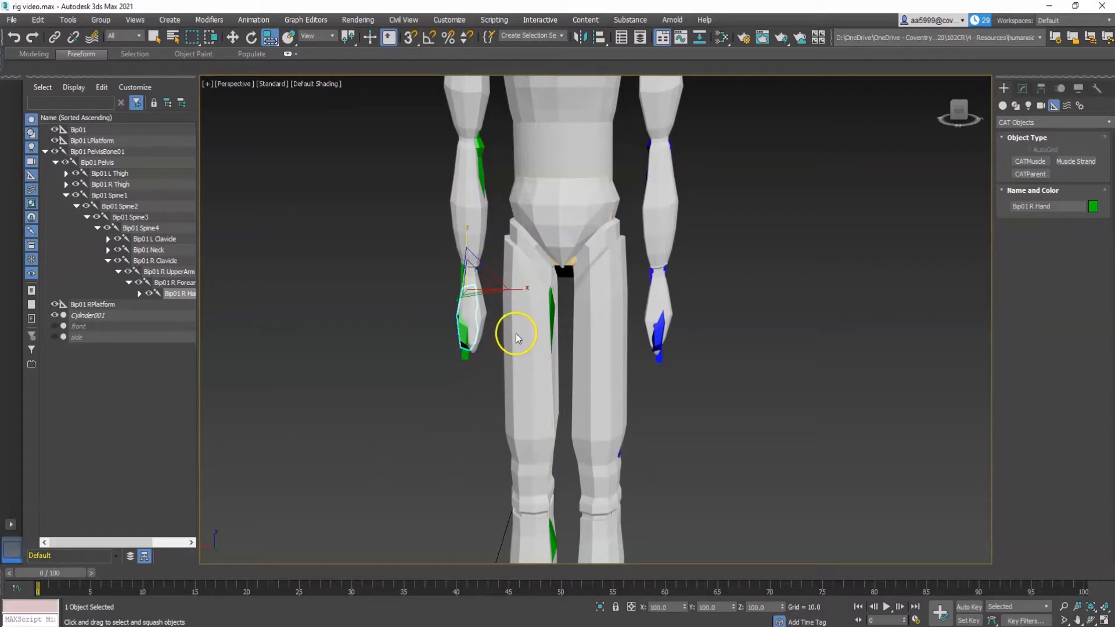
click(474, 387)
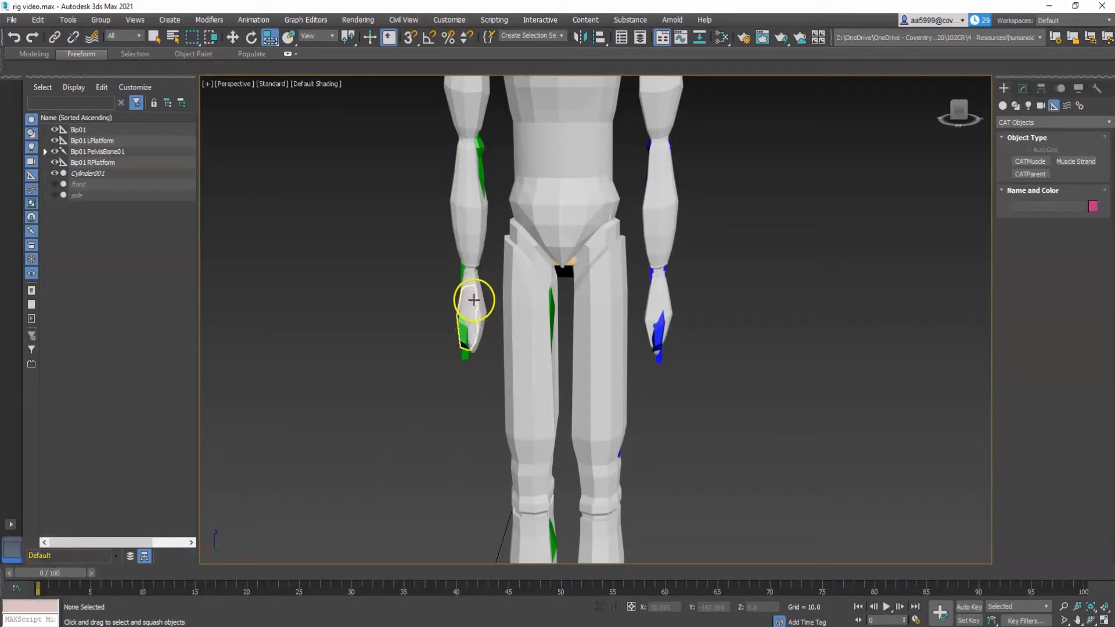
alt+middle_drag(517, 318, 489, 276)
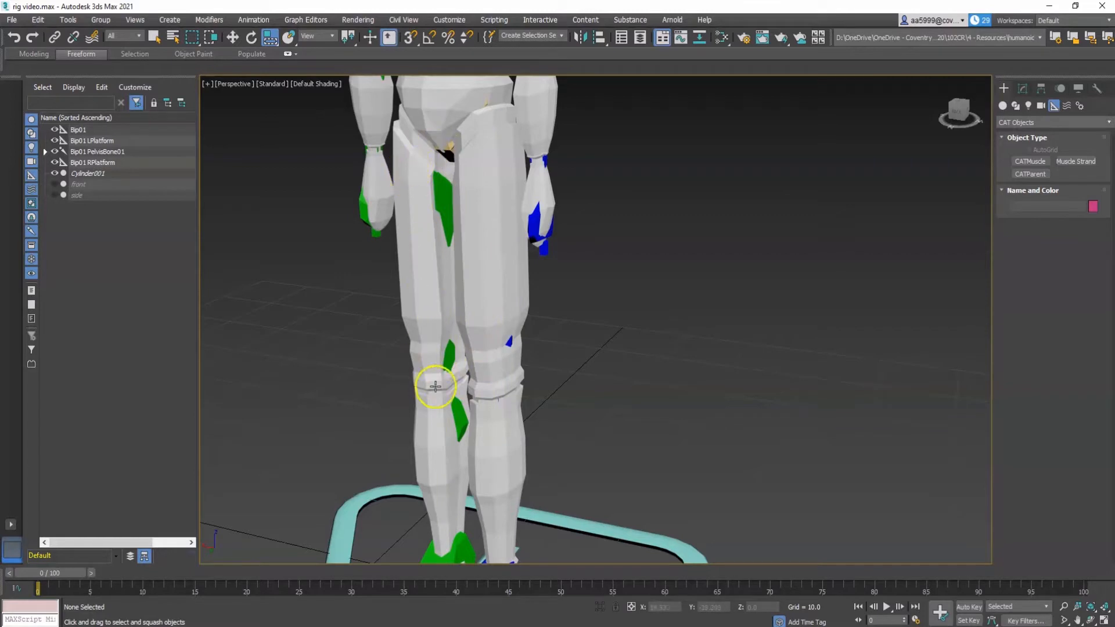
- Hide the Cylinder001 mesh and examine the rig's right thigh and right hand bones up close
click(54, 173)
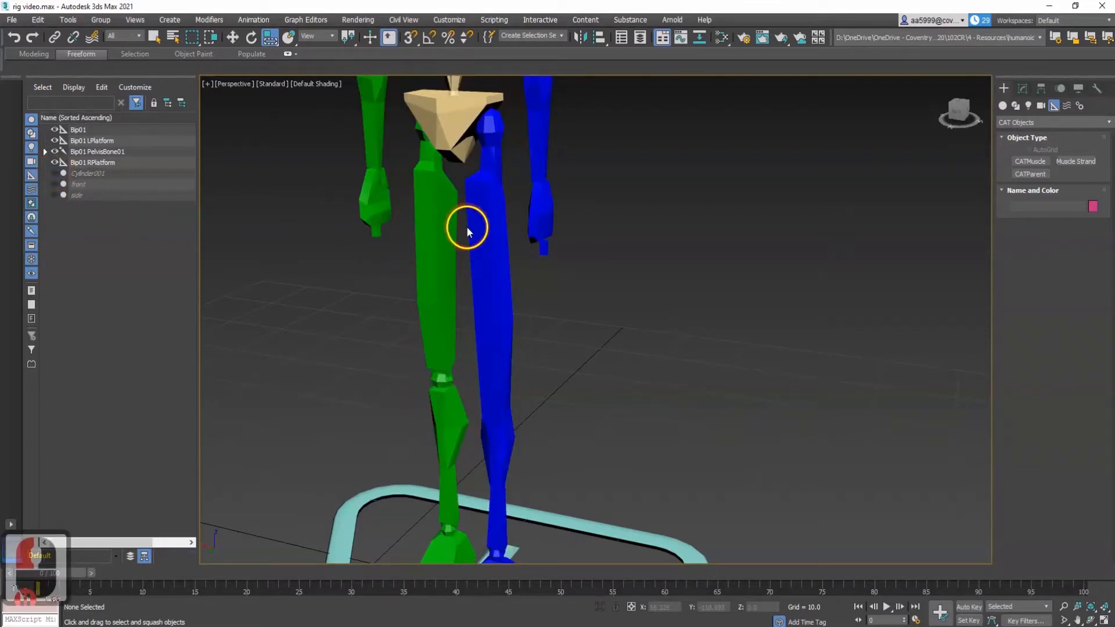
click(435, 228)
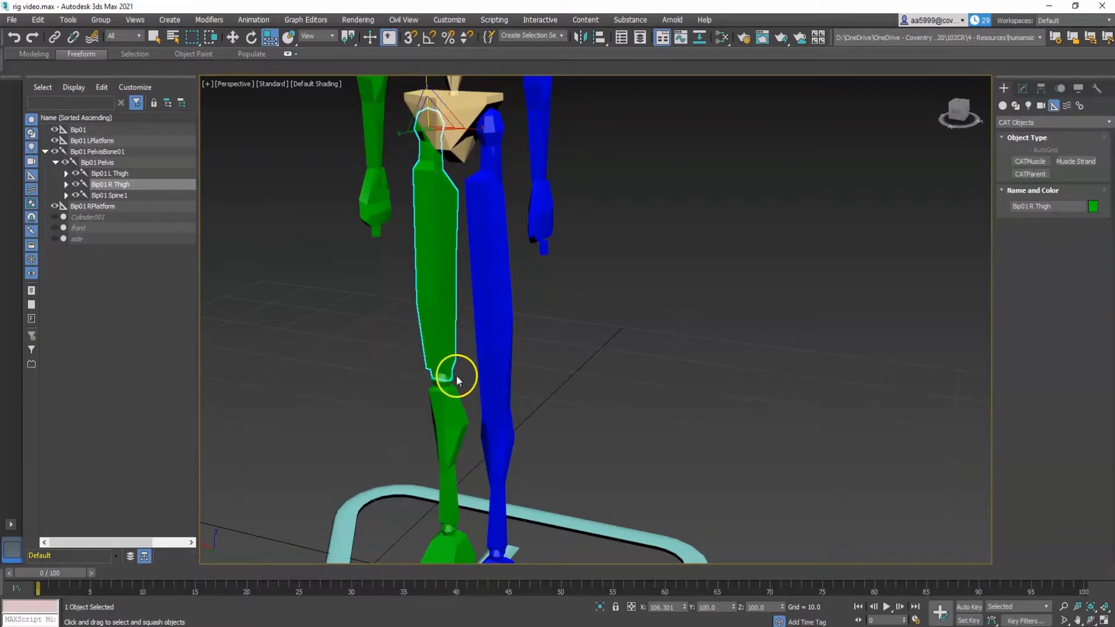
scroll(442, 302, up, 2)
middle_drag(453, 281, 538, 370)
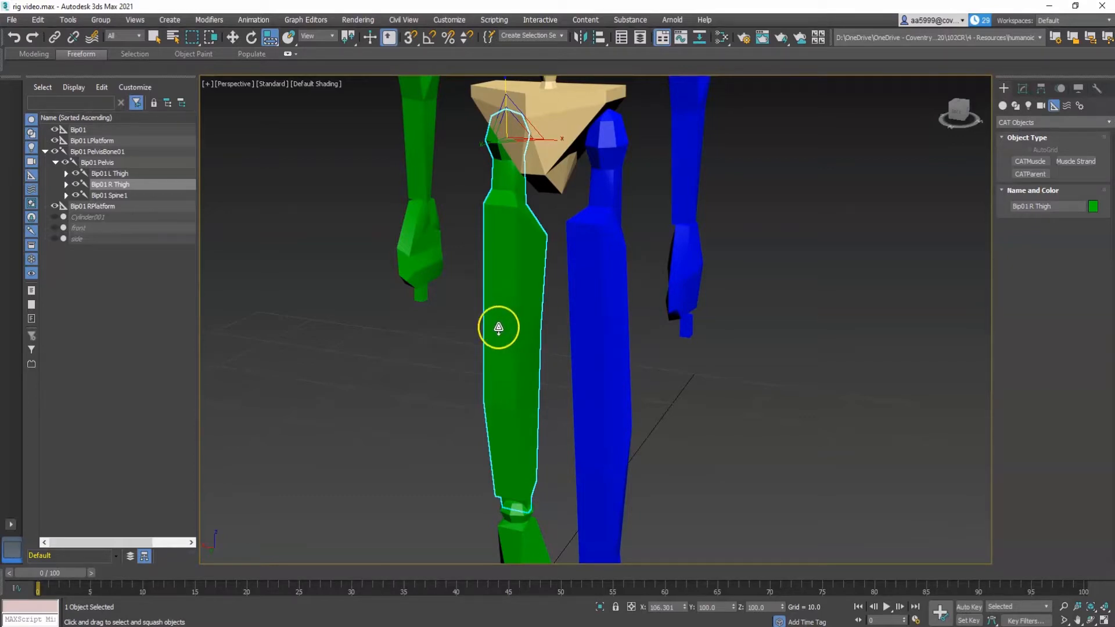
alt+middle_drag(503, 318, 515, 294)
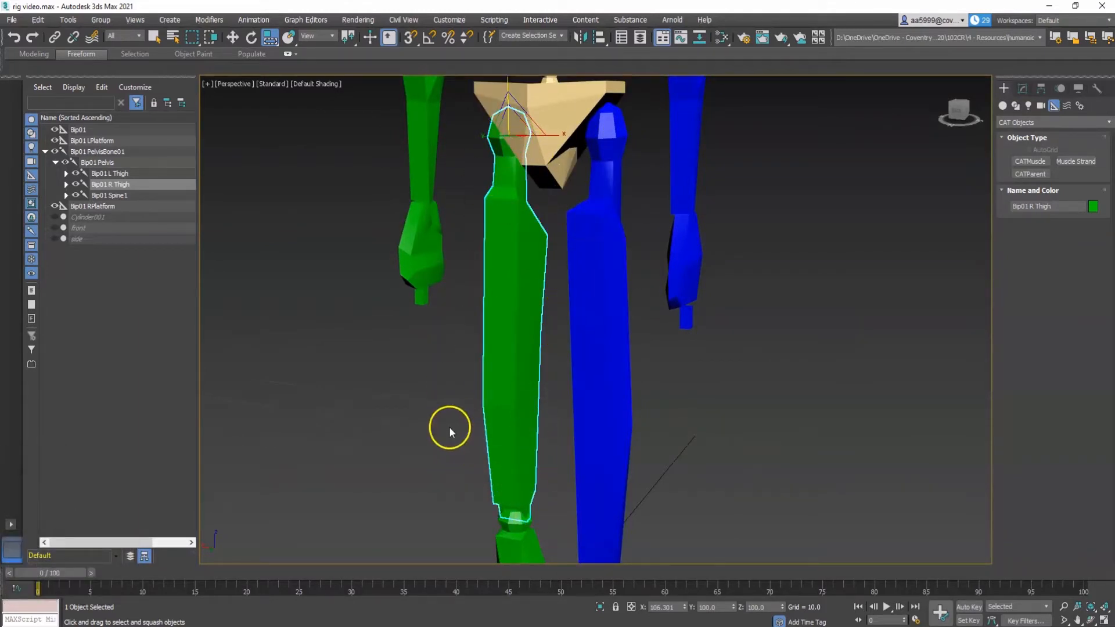
middle_drag(476, 248, 485, 287)
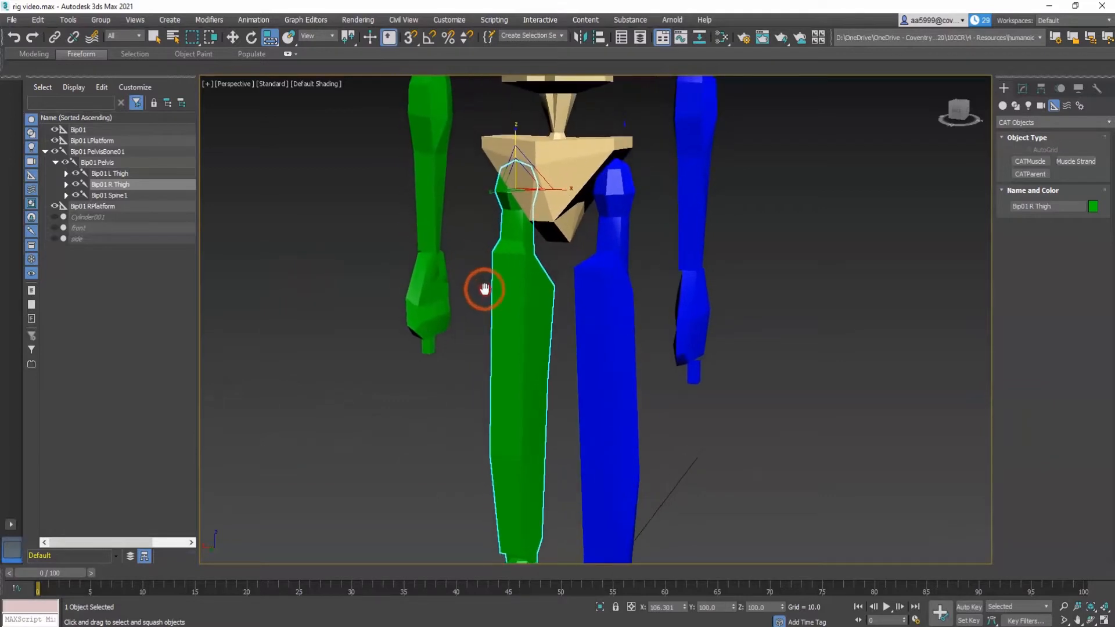
click(433, 290)
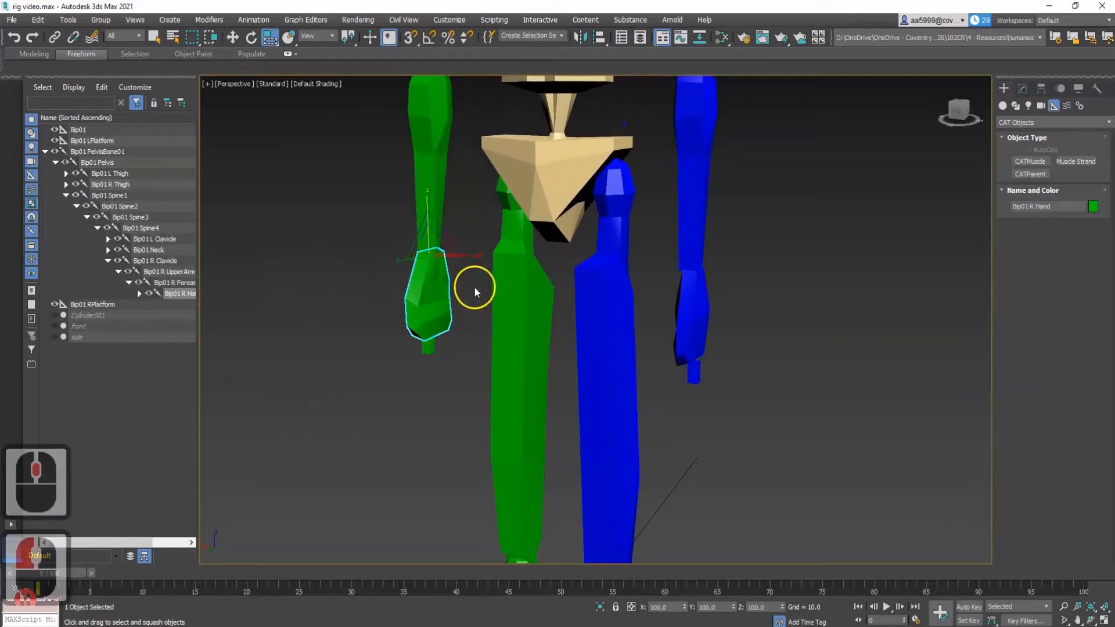
alt+middle_drag(443, 331, 473, 334)
scroll(470, 297, up, 2)
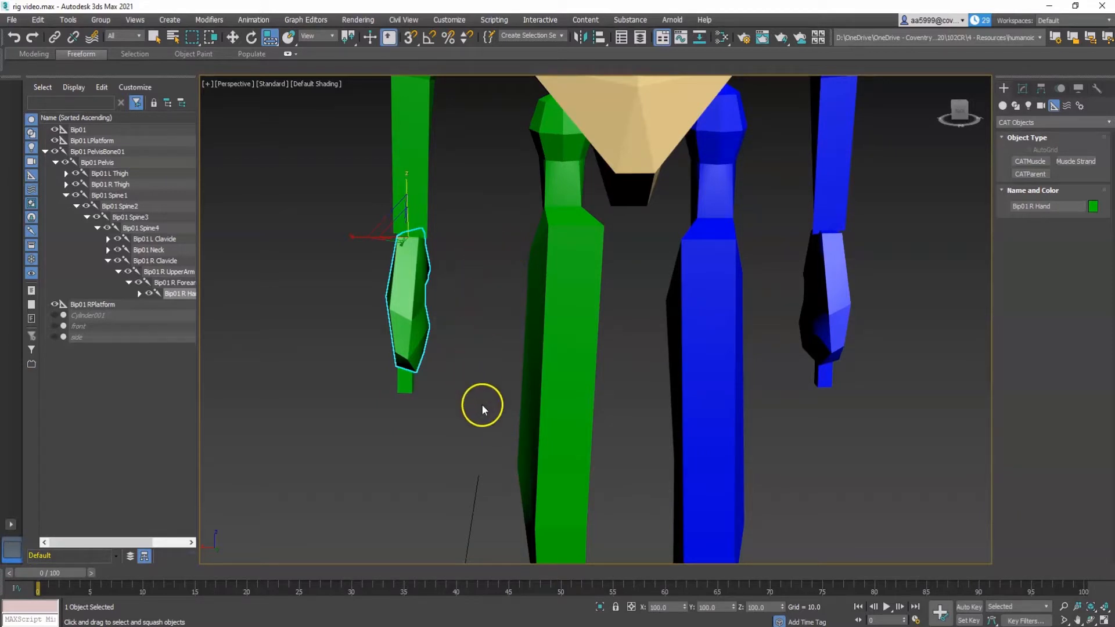
scroll(472, 283, down, 2)
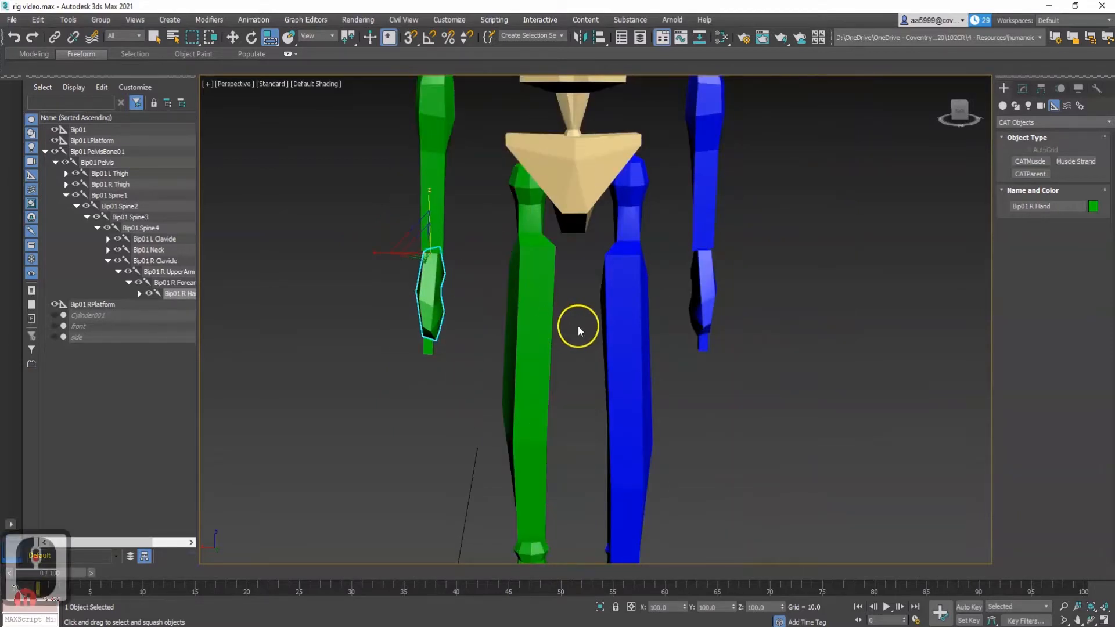
scroll(472, 299, down, 3)
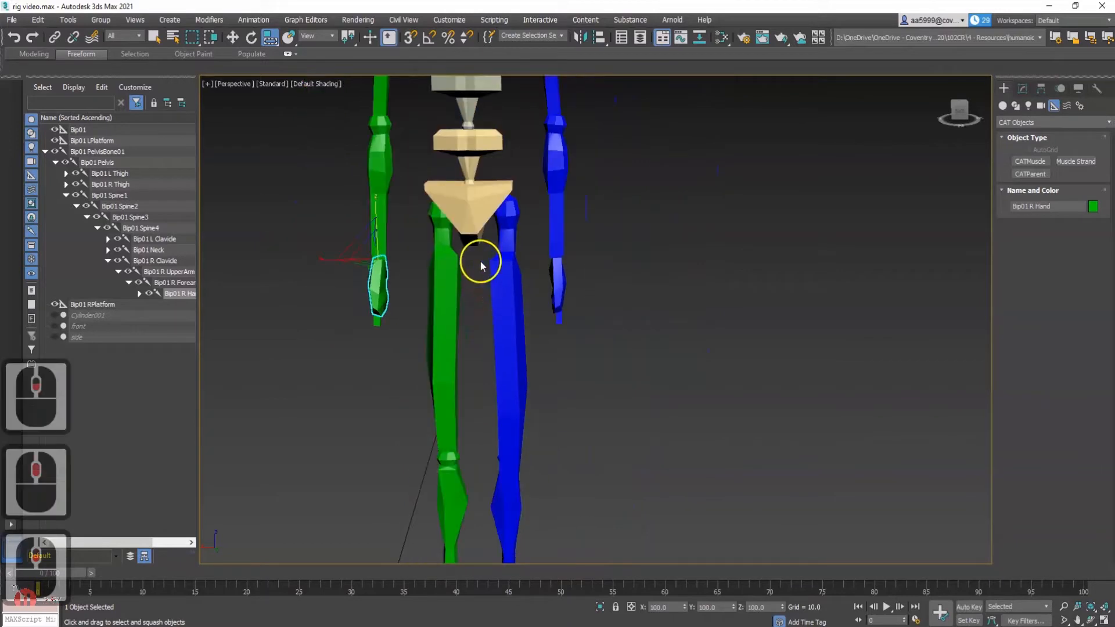
- Collapse the Bip01 PelvisBone01 hierarchy, then unhide and select the Cylinder001 mesh
click(46, 152)
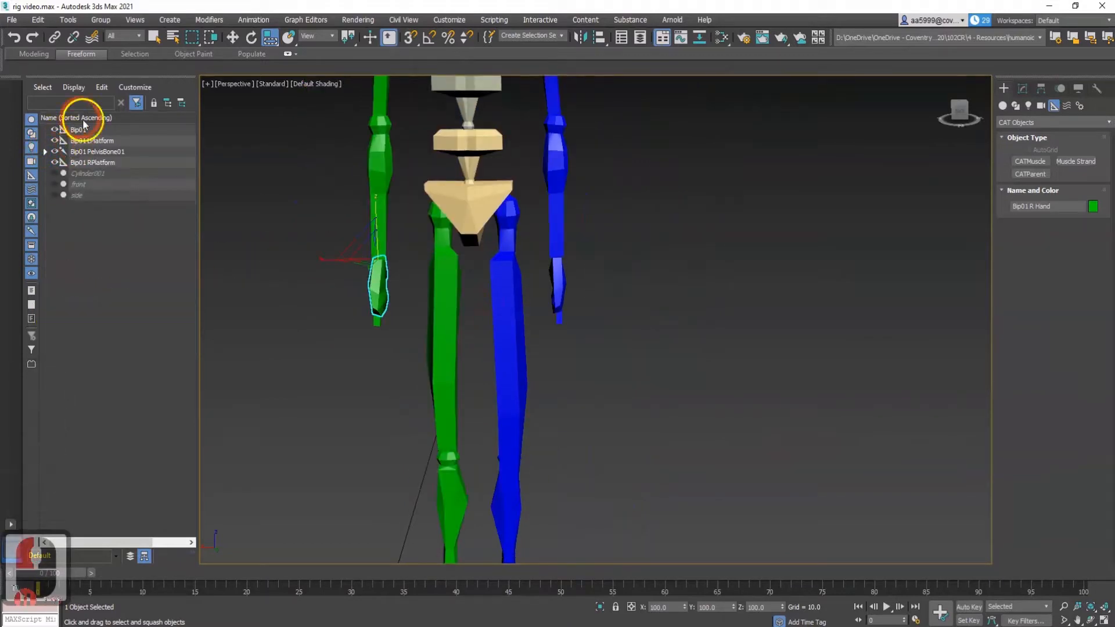
click(54, 173)
click(91, 175)
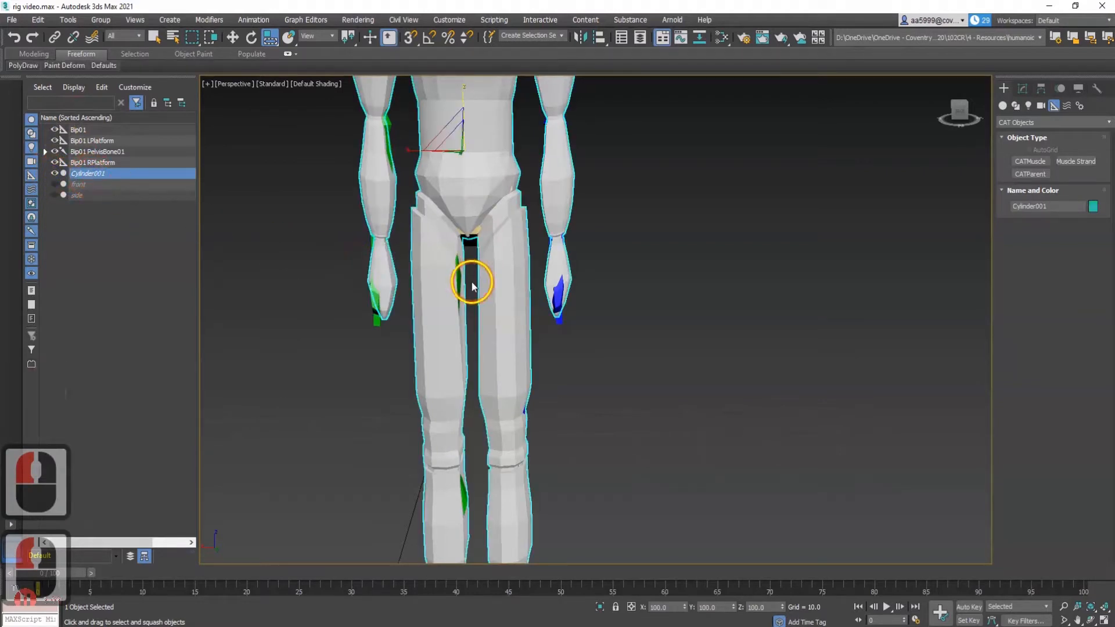
scroll(462, 276, down, 2)
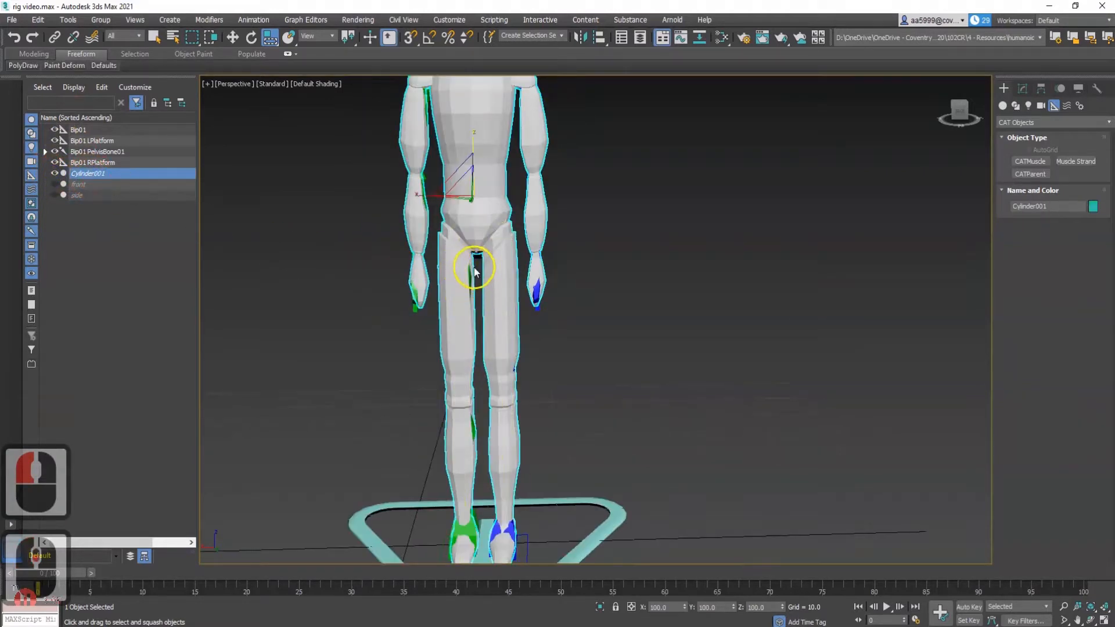
scroll(476, 272, down, 3)
mouse_move(493, 257)
alt+middle_down()
mouse_move(573, 254)
mouse_move(509, 261)
alt+middle_up()
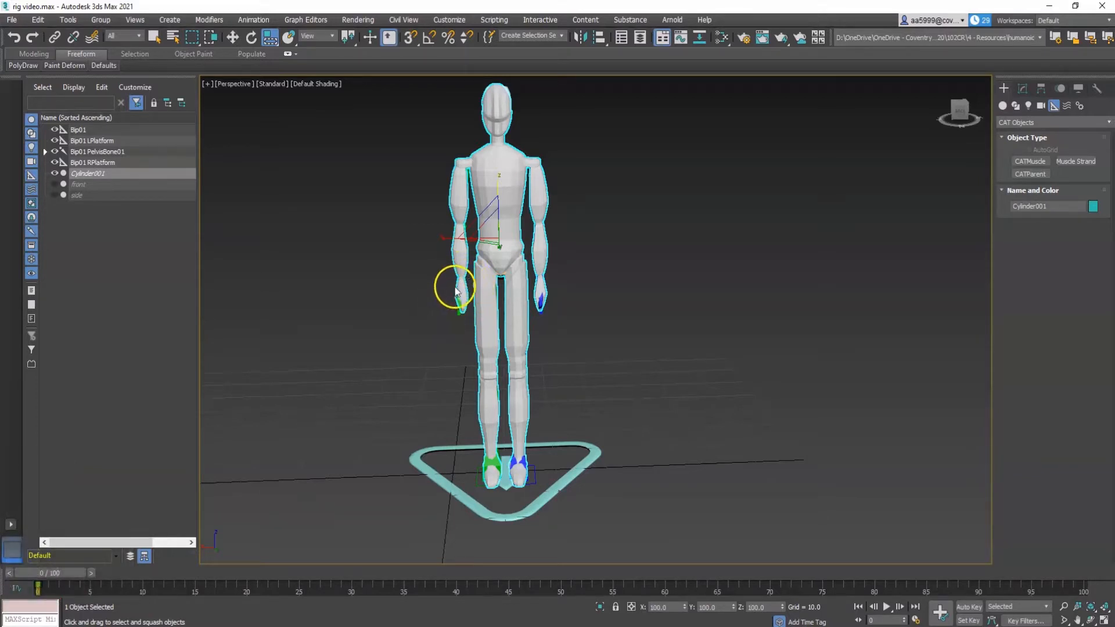
scroll(473, 283, up, 3)
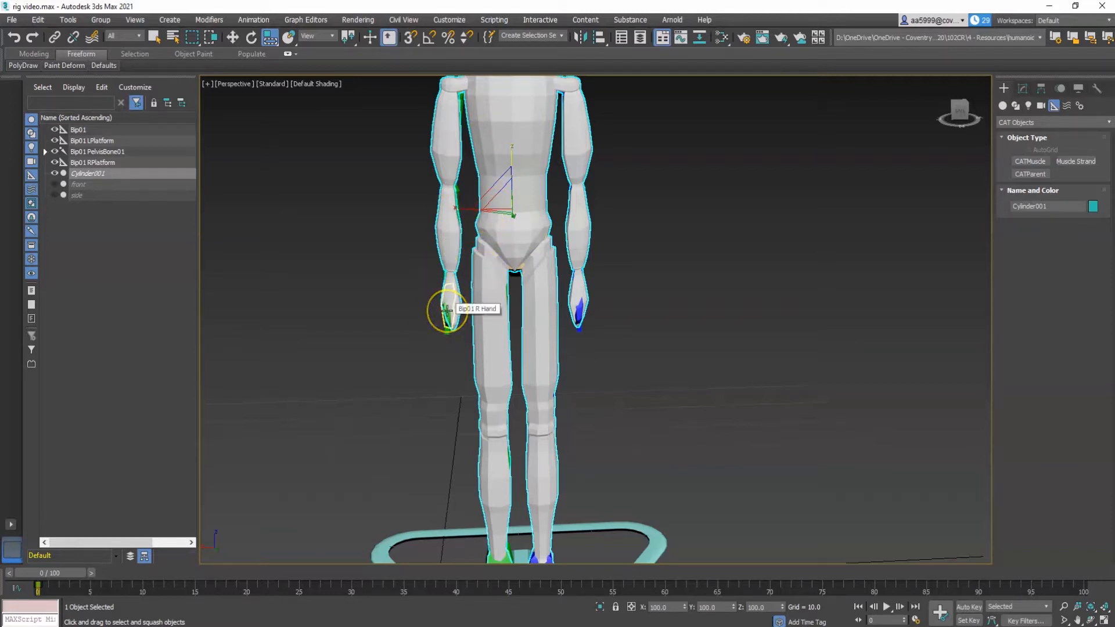
click(524, 204)
scroll(533, 264, down, 4)
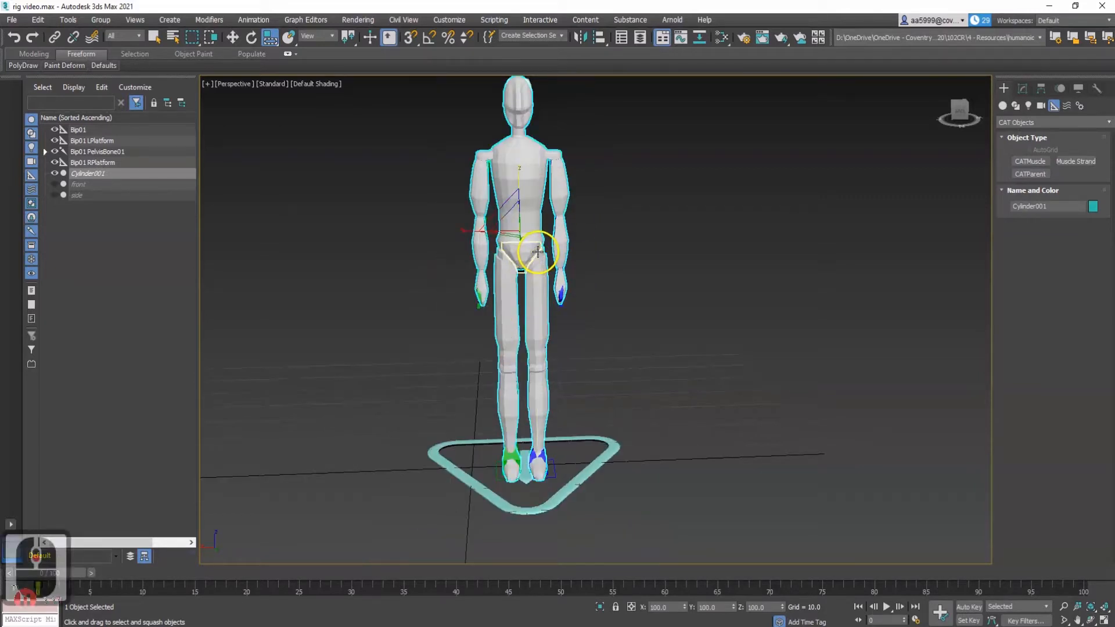
- Switch to the four-viewport layout and check the Bip01 base triangle in the perspective view, leaving nothing selected
key(alt+w)
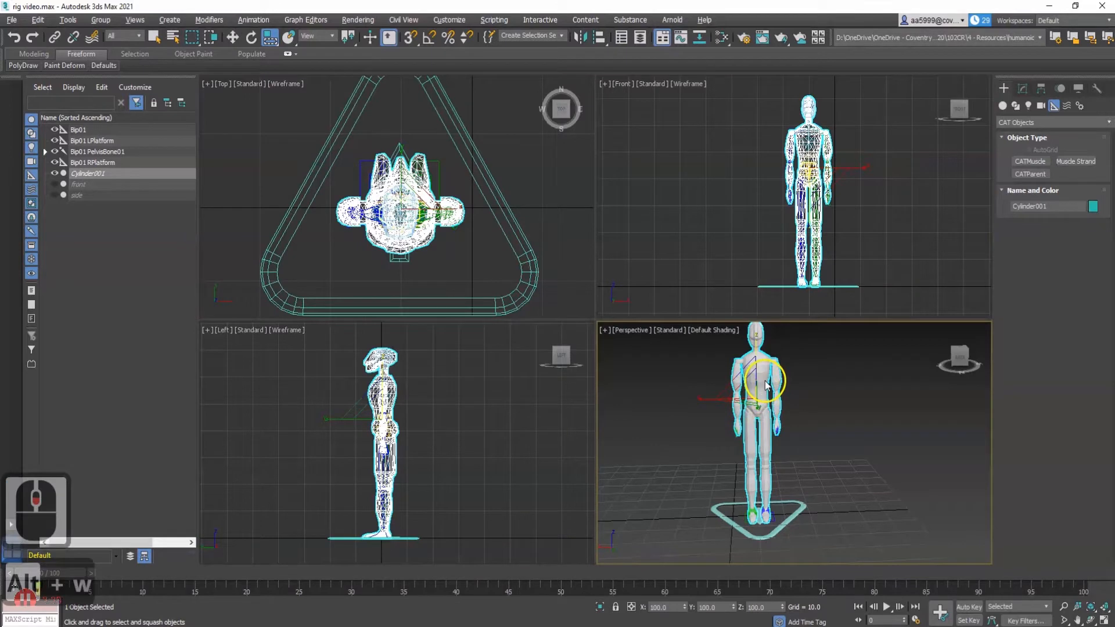
middle_drag(769, 373, 785, 409)
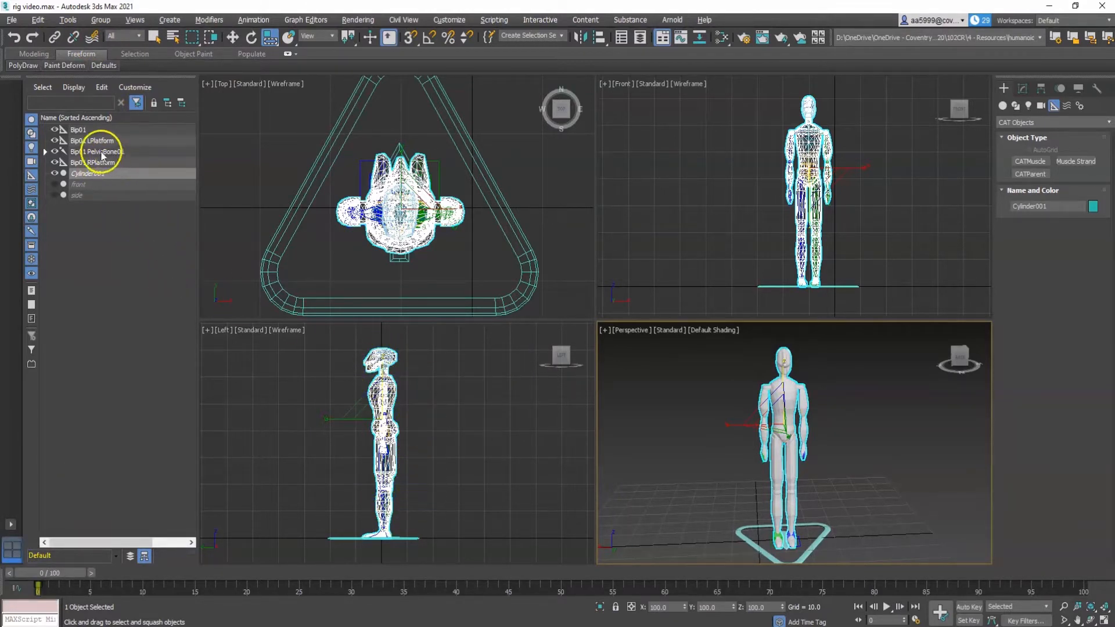
middle_drag(710, 464, 805, 474)
click(824, 500)
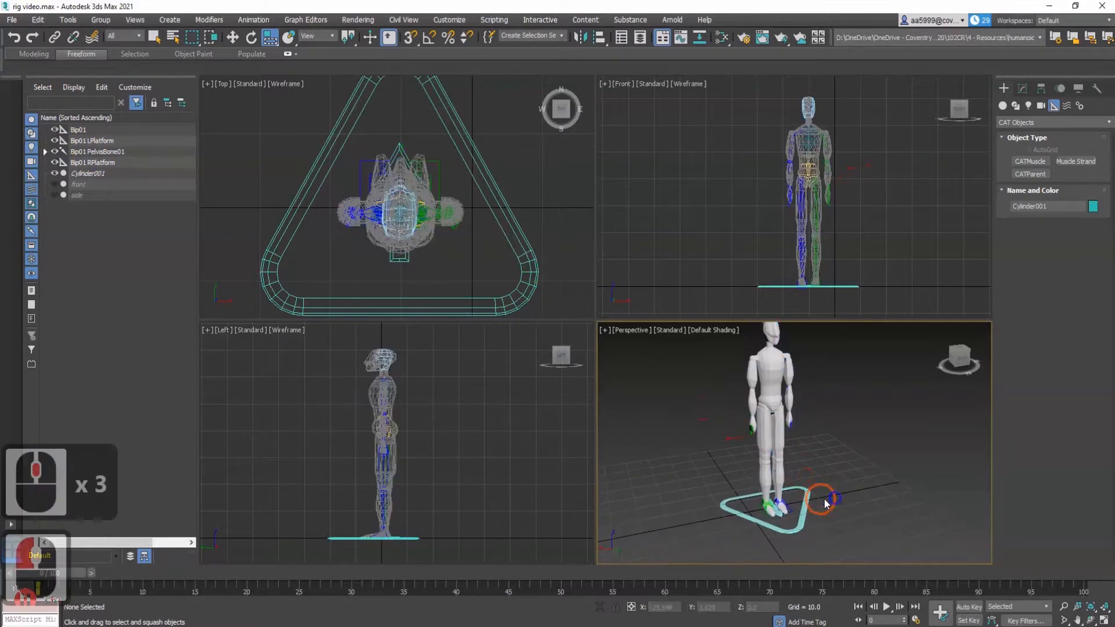
click(800, 507)
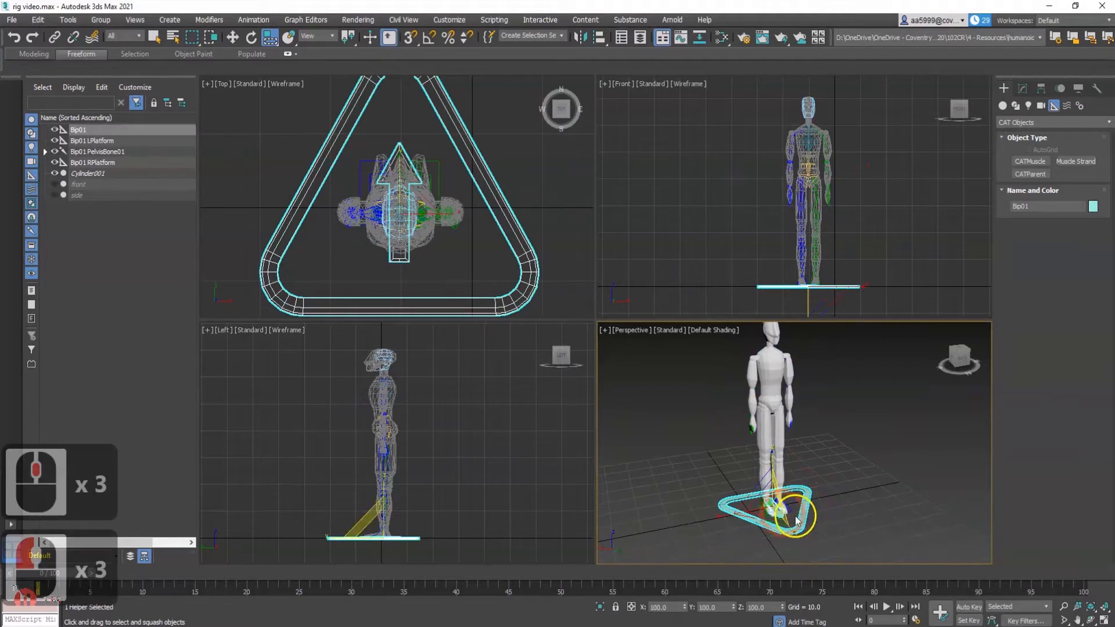
click(812, 440)
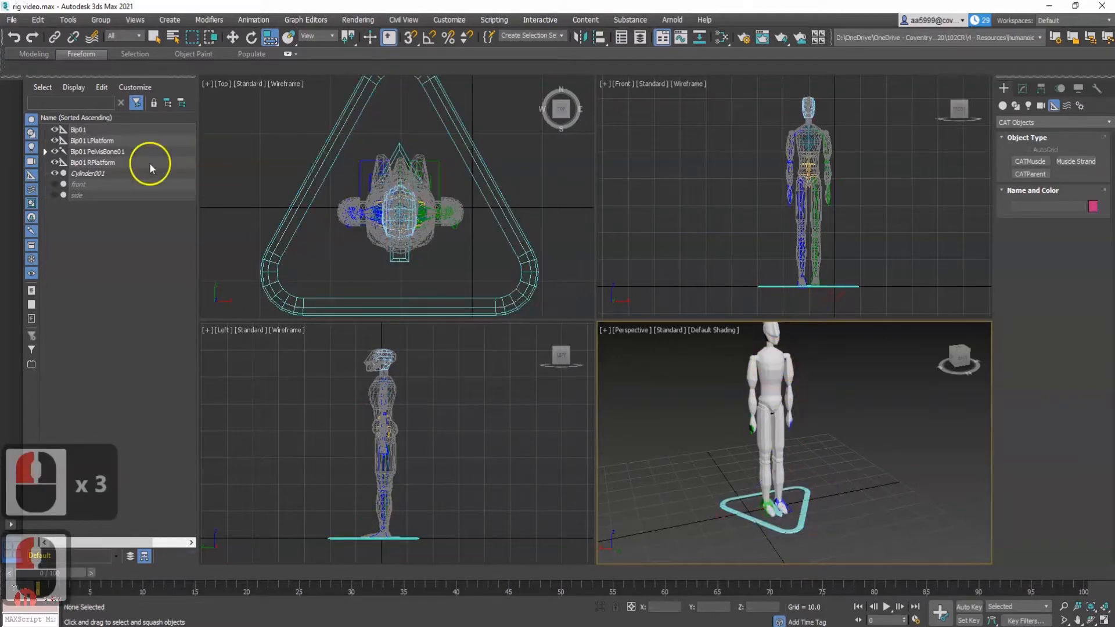
- Add a Skin modifier to the Cylinder001 mesh and select the Editable Poly level beneath it
click(90, 174)
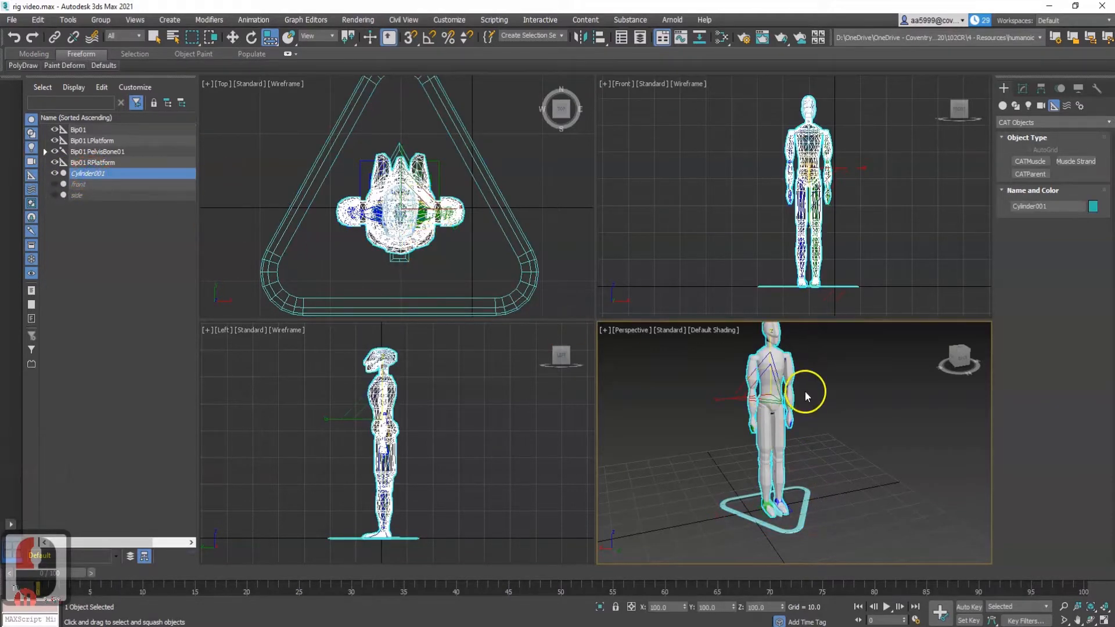
click(1022, 88)
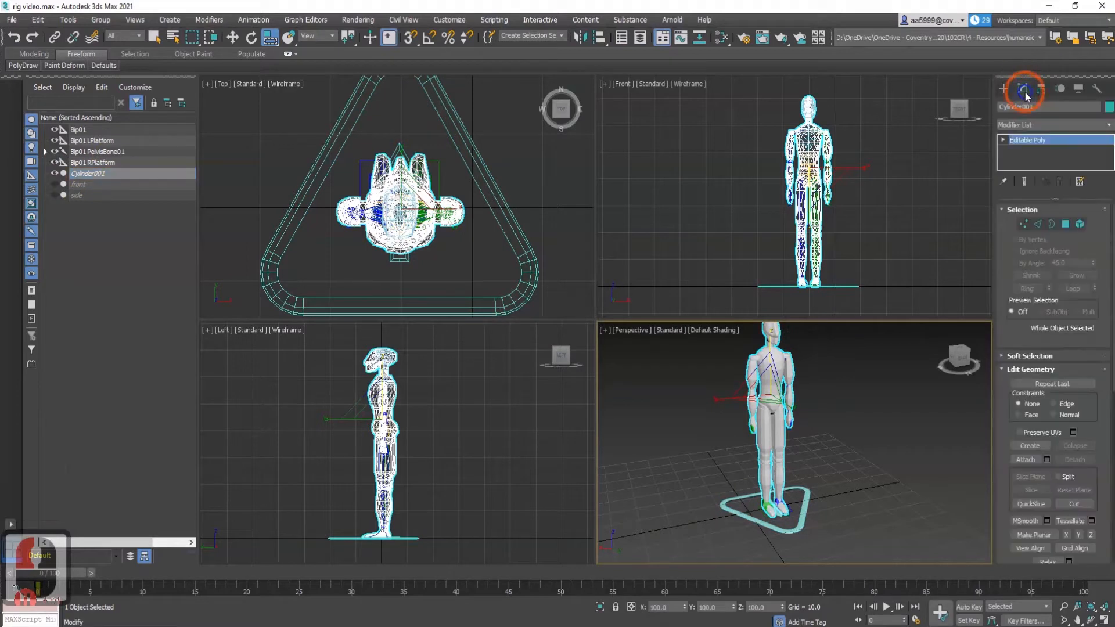
click(1109, 127)
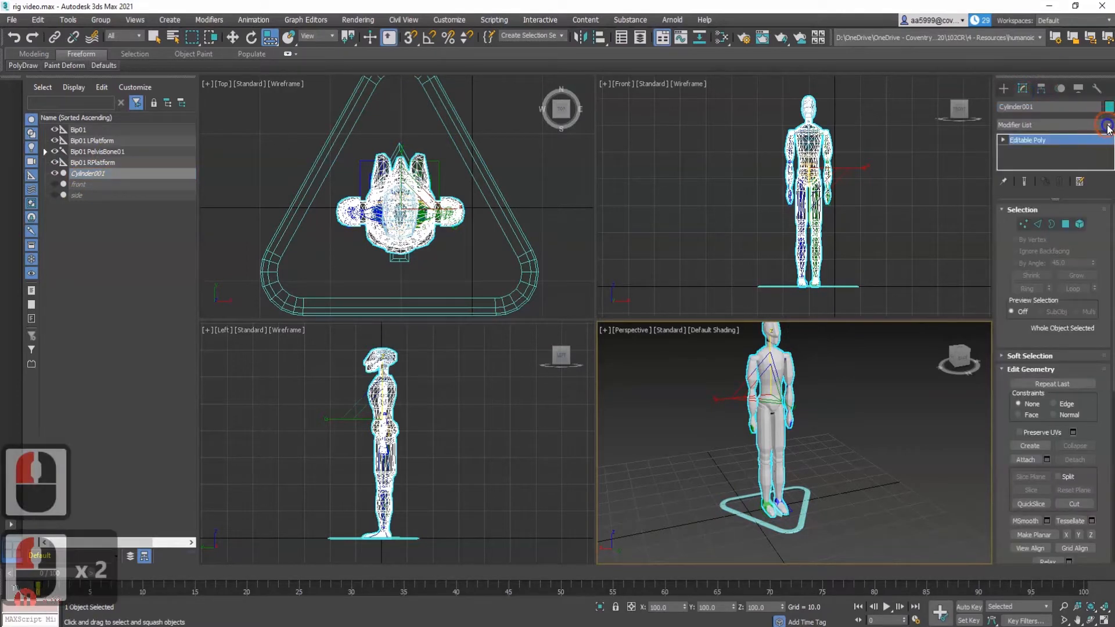
click(1109, 126)
drag(1106, 163, 1107, 447)
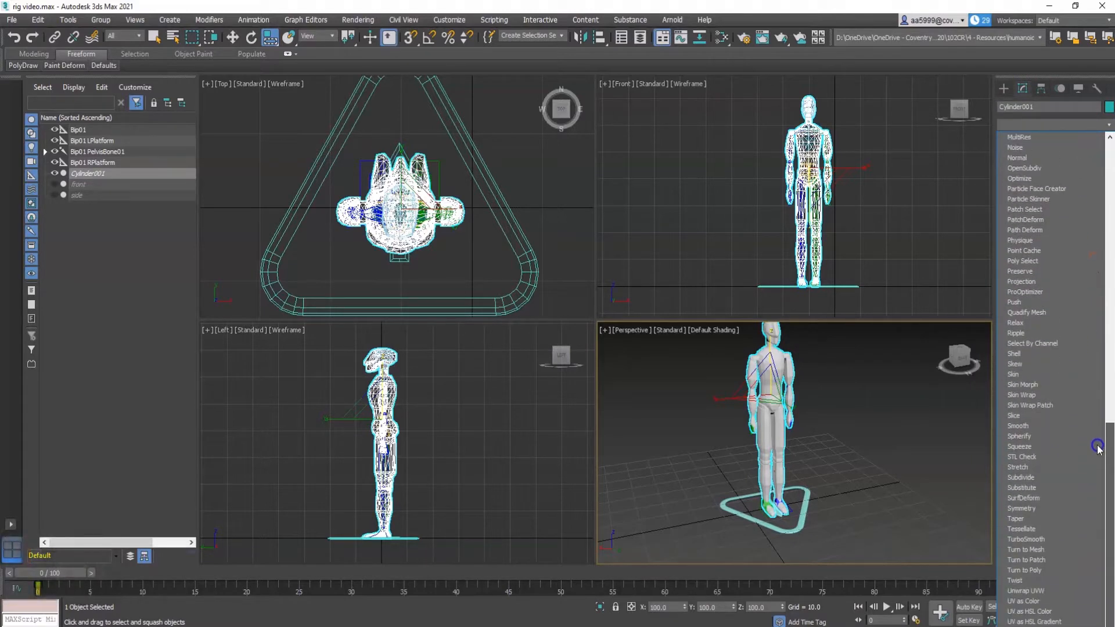
click(1024, 375)
click(1022, 375)
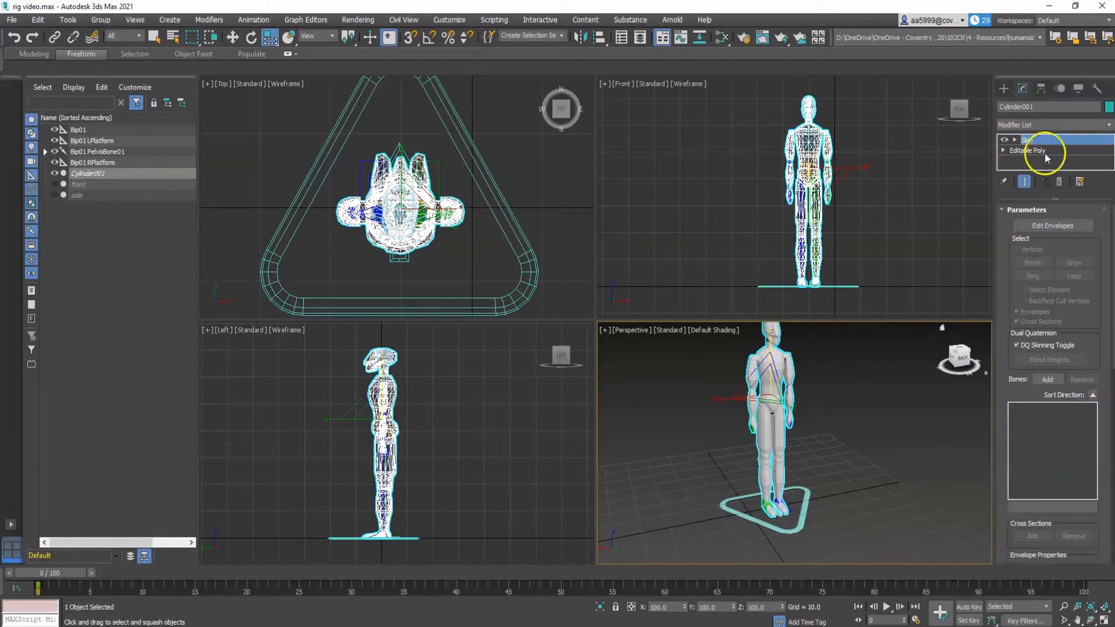
click(1020, 151)
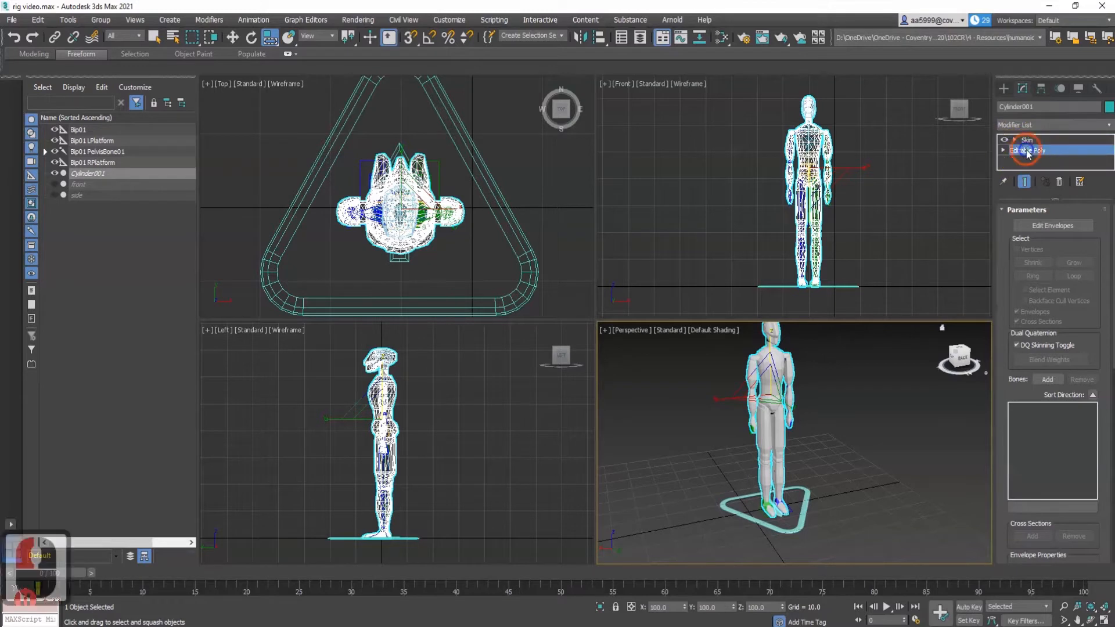
- Return to the Skin modifier on the Cylinder001 mesh and start adding bones to it
click(1029, 142)
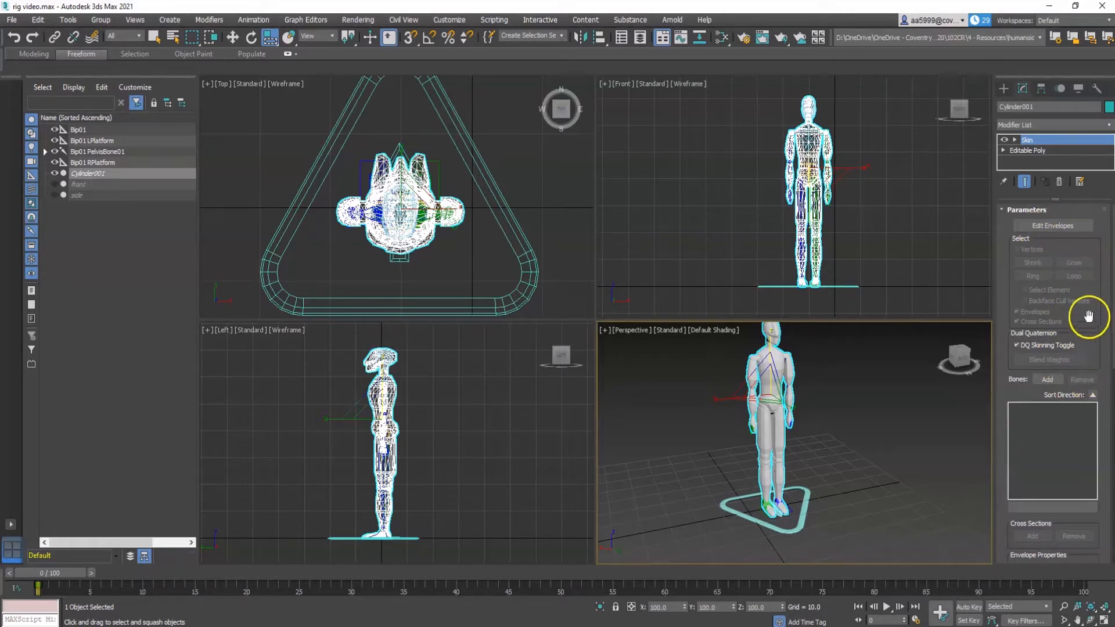
scroll(1096, 361, down, 3)
scroll(1105, 359, down, 2)
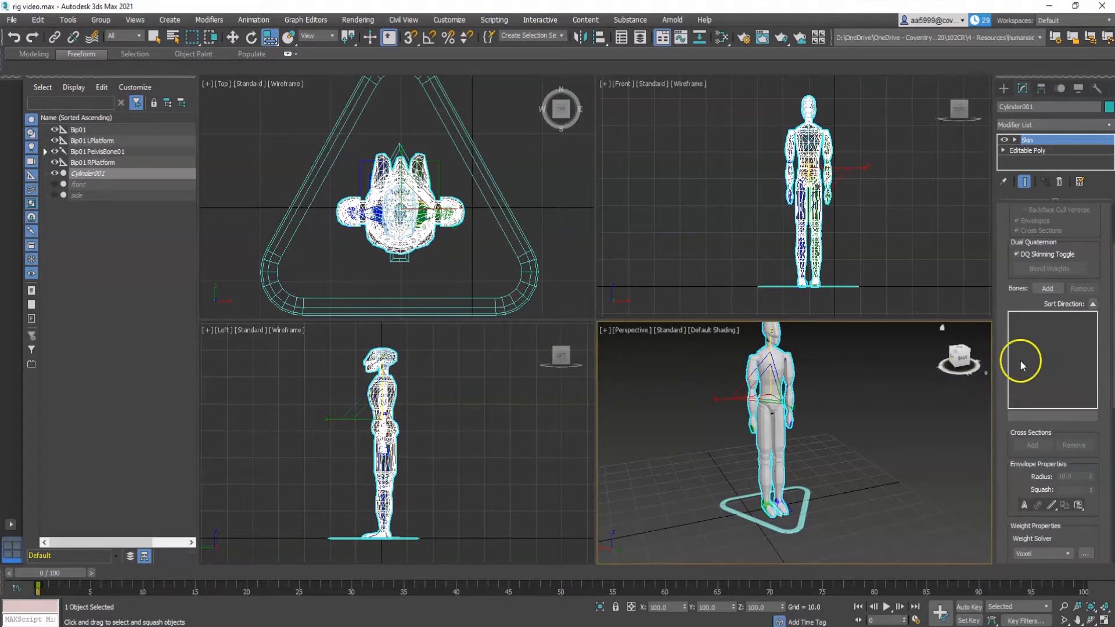
click(1045, 290)
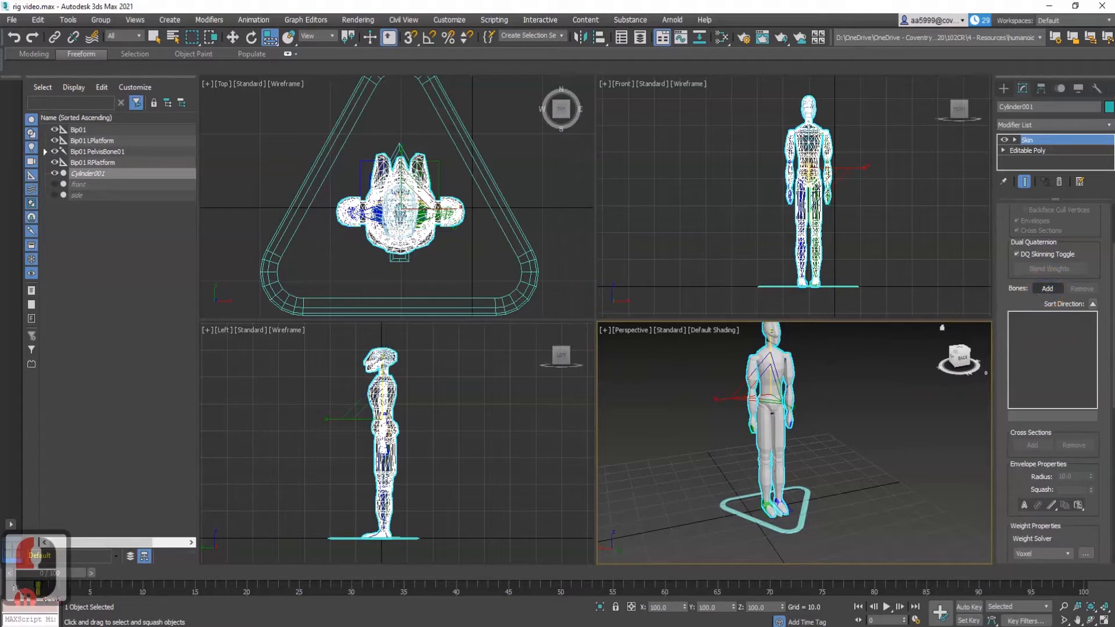
drag(414, 212, 396, 196)
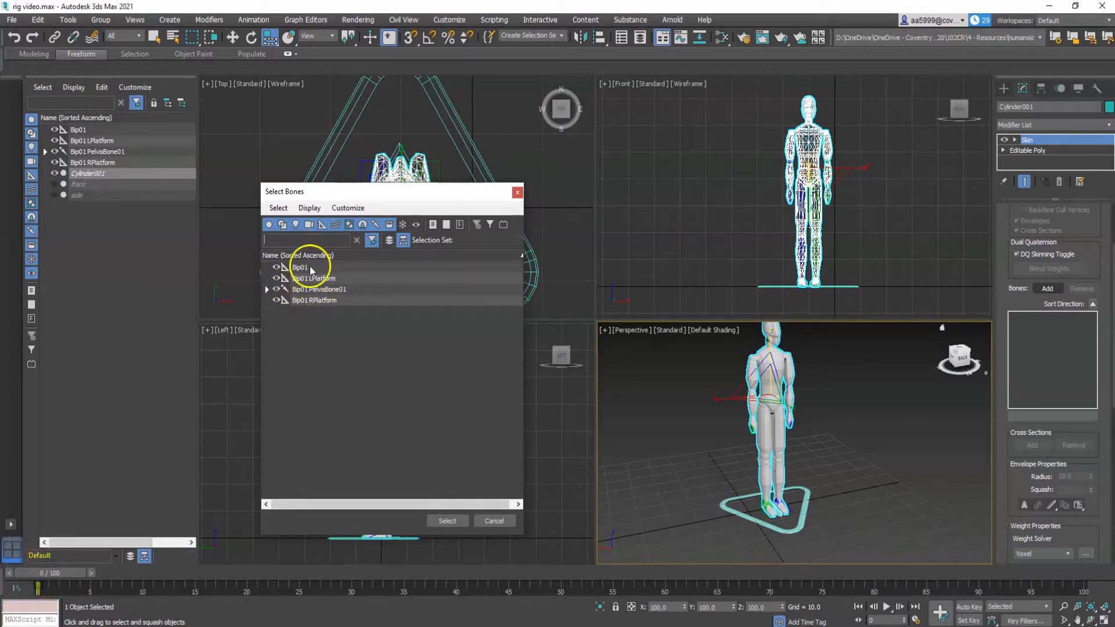
- Select Bip01, both platforms and Bip01 PelvisBone01 as bones, and expand the hierarchy below PelvisBone01 and Pelvis
click(308, 267)
click(308, 278)
shift+click(308, 290)
shift+click(308, 300)
ctrl+click(308, 278)
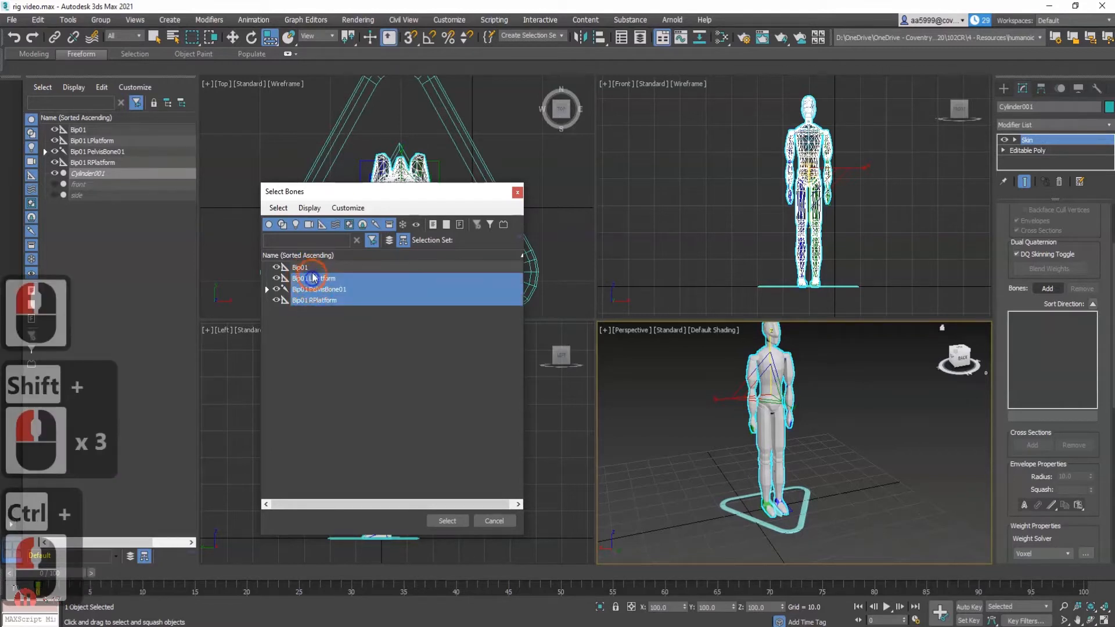
ctrl+click(302, 268)
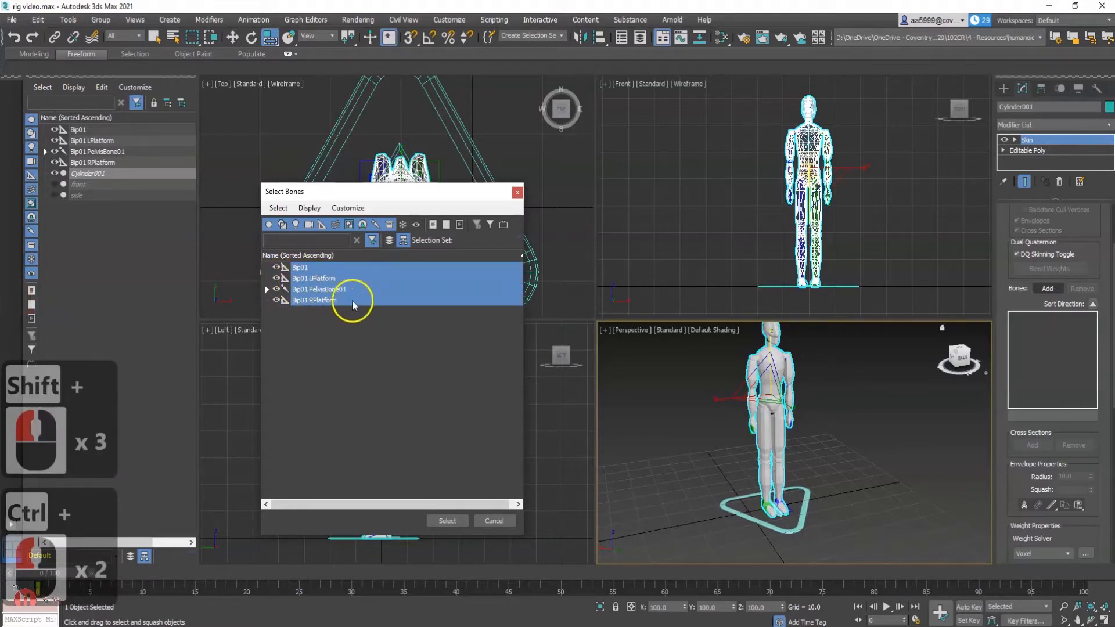
click(267, 289)
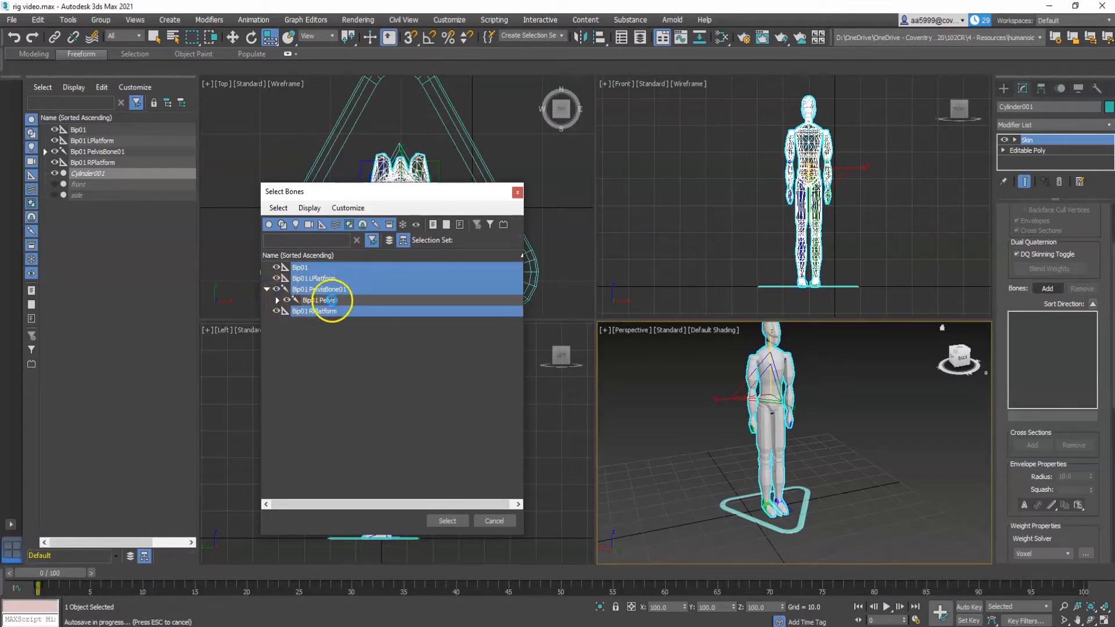
click(277, 301)
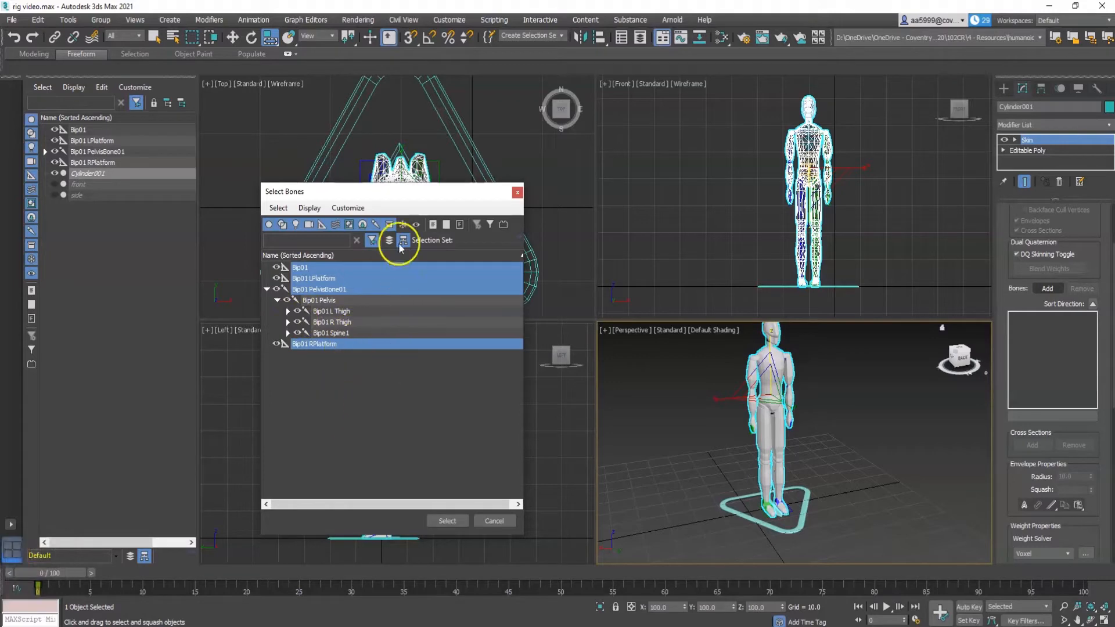
drag(381, 196, 375, 174)
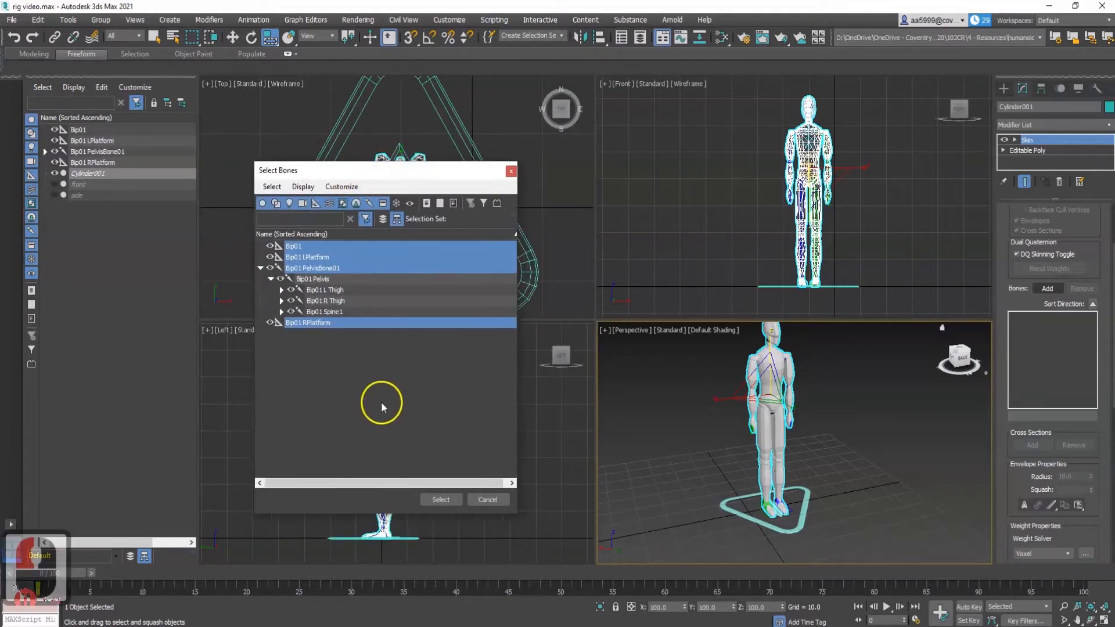
- Select every bone in the complete Bip01 hierarchy, add them all to the Skin modifier and review its bone list
key(ctrl+a)
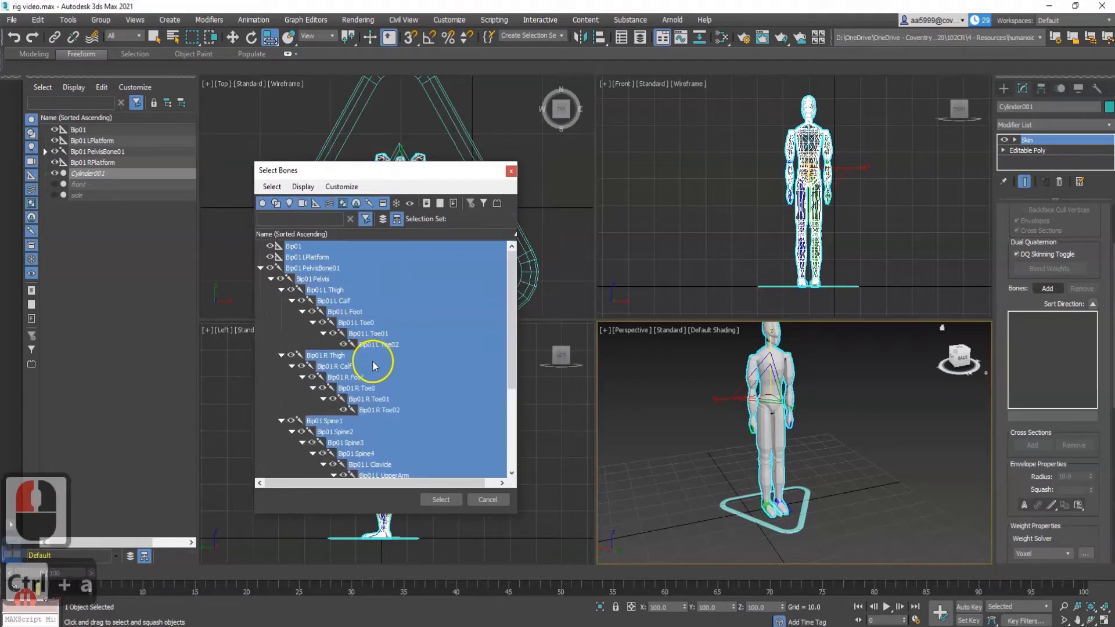
mouse_move(504, 258)
mouse_down()
mouse_move(519, 393)
mouse_move(521, 250)
mouse_up()
click(321, 275)
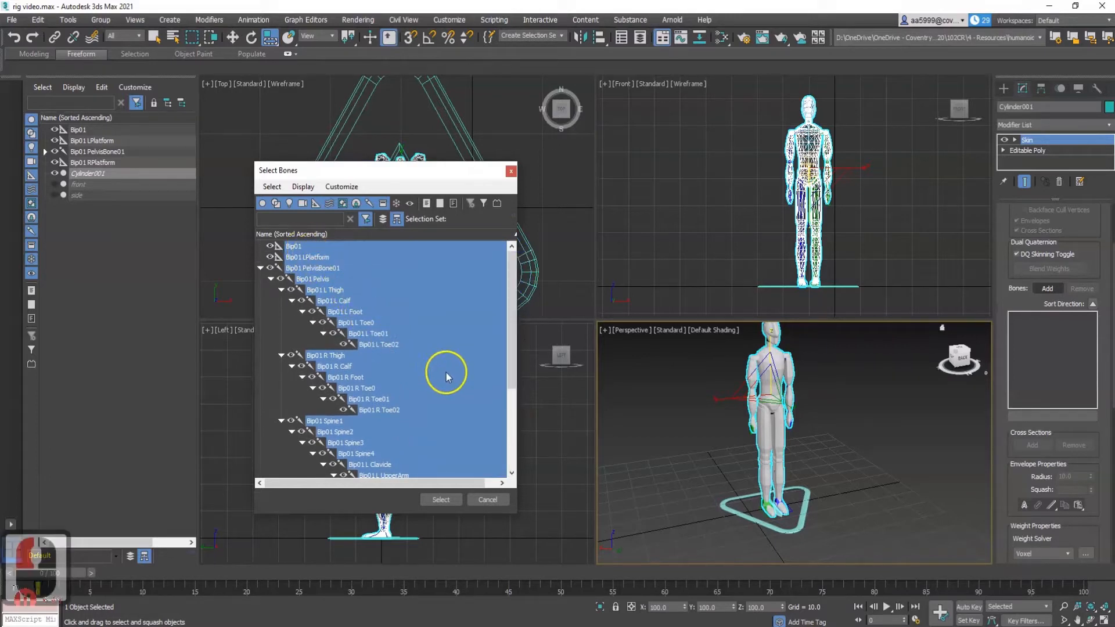
drag(508, 313, 507, 448)
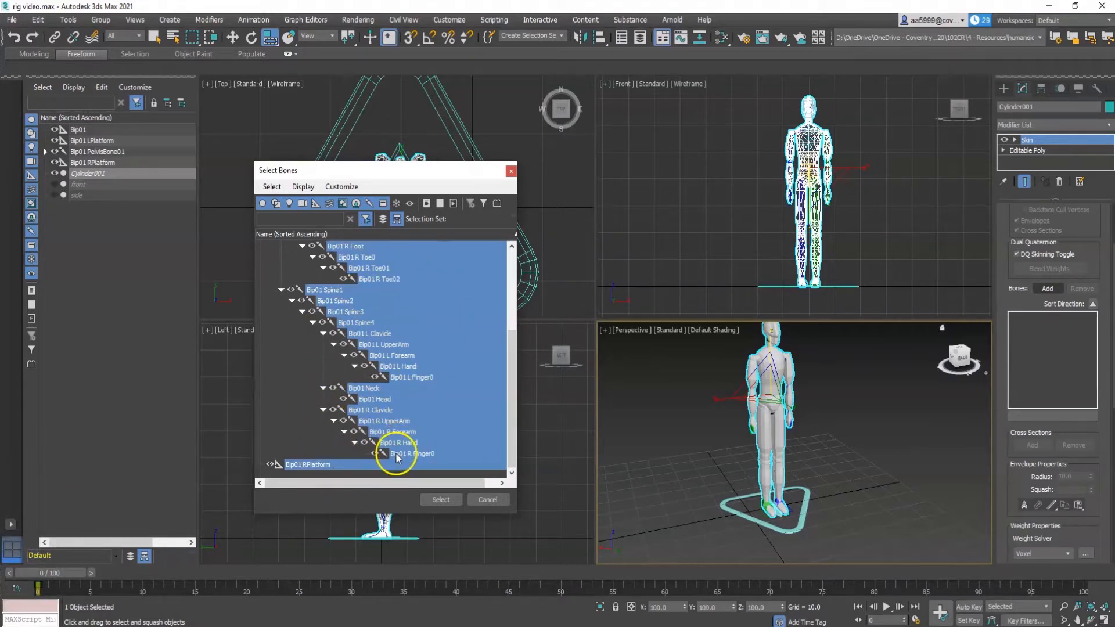
click(440, 500)
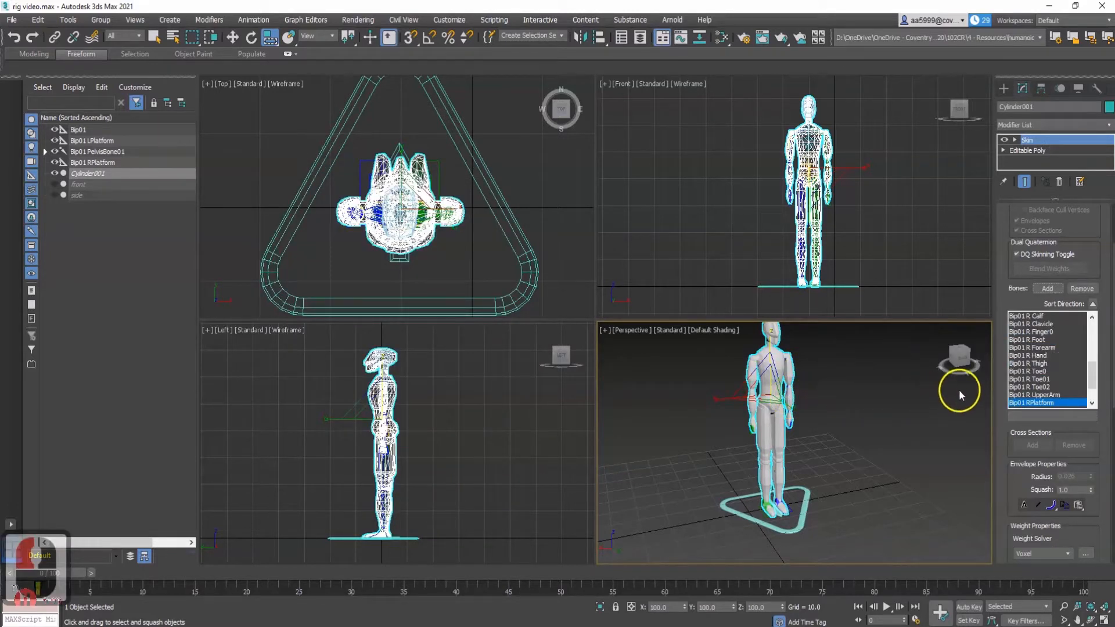
mouse_move(1094, 383)
mouse_down()
mouse_move(1094, 340)
mouse_move(1090, 390)
mouse_up()
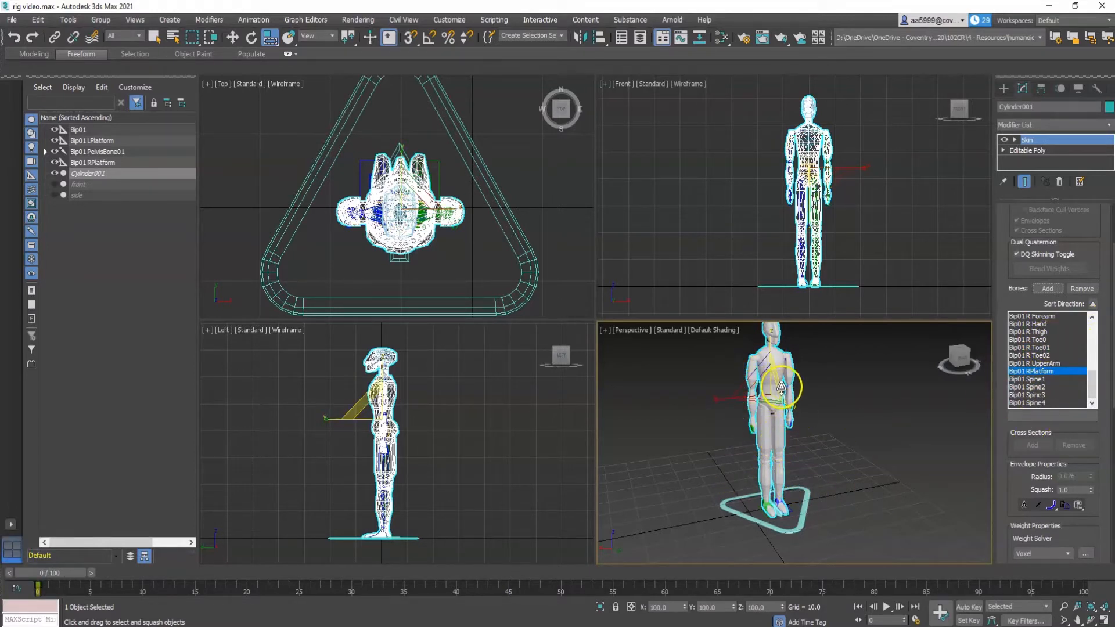
- Maximize the perspective viewport and inspect the skinned figure together with its rig up close
key(alt+w)
scroll(641, 328, up, 2)
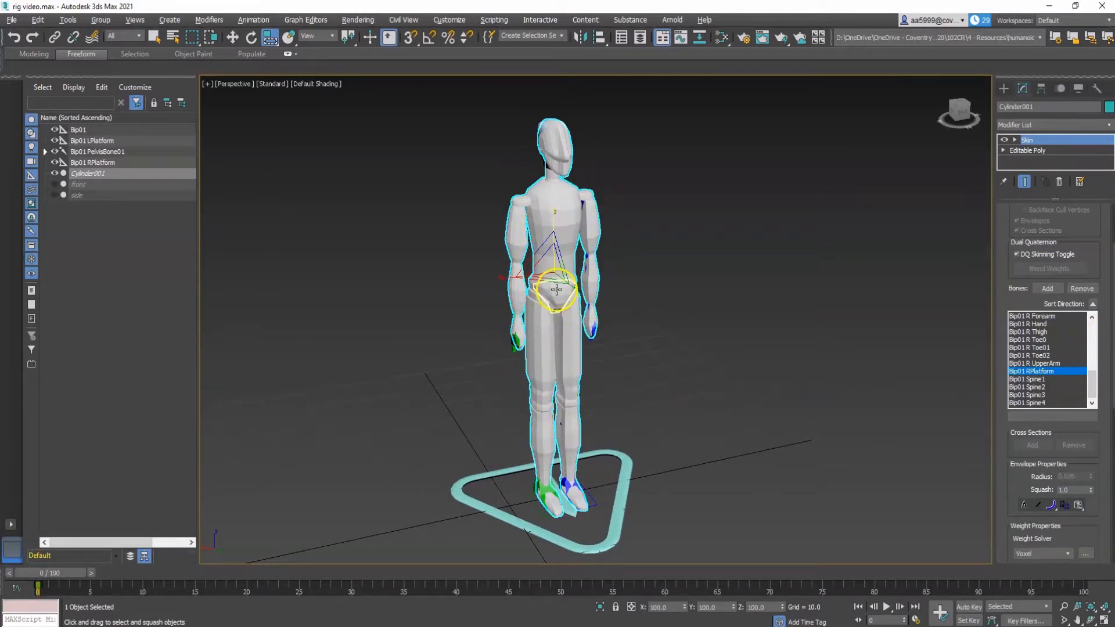
alt+middle_drag(573, 327, 527, 293)
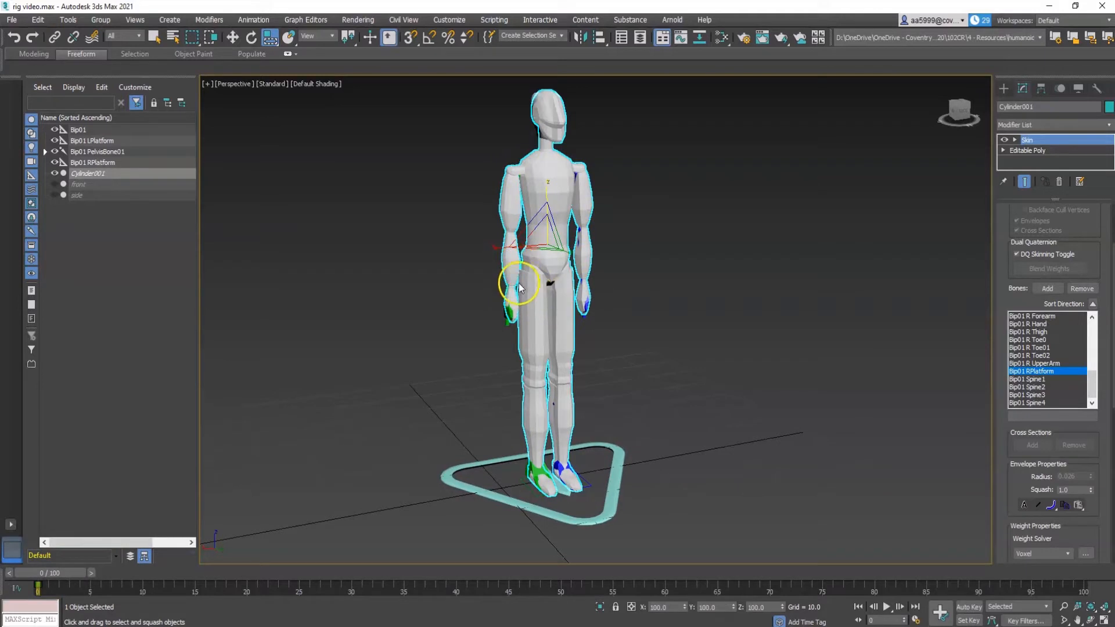
scroll(553, 295, up, 3)
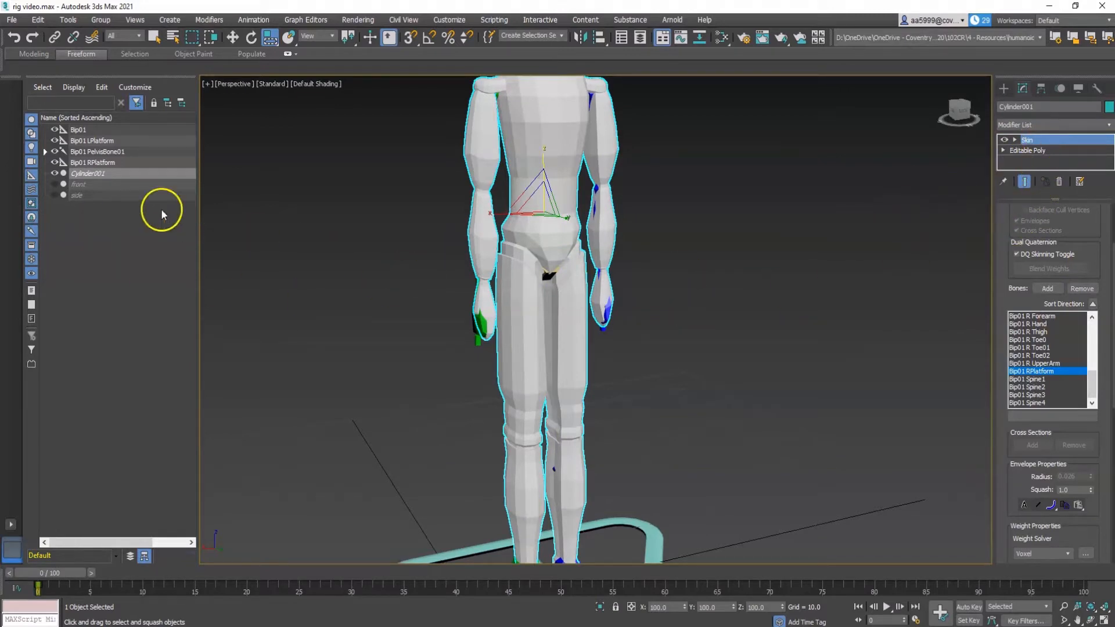
- Select the Bip01 base triangle under the figure's feet, with the whole figure in view
click(103, 153)
middle_drag(667, 468, 668, 395)
click(253, 275)
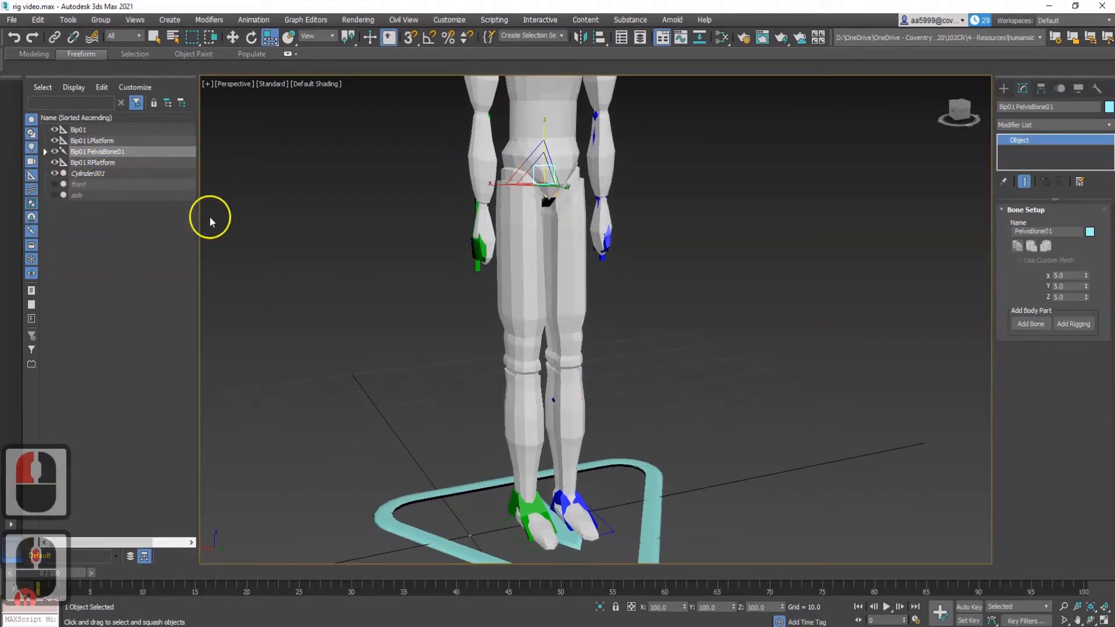
click(457, 484)
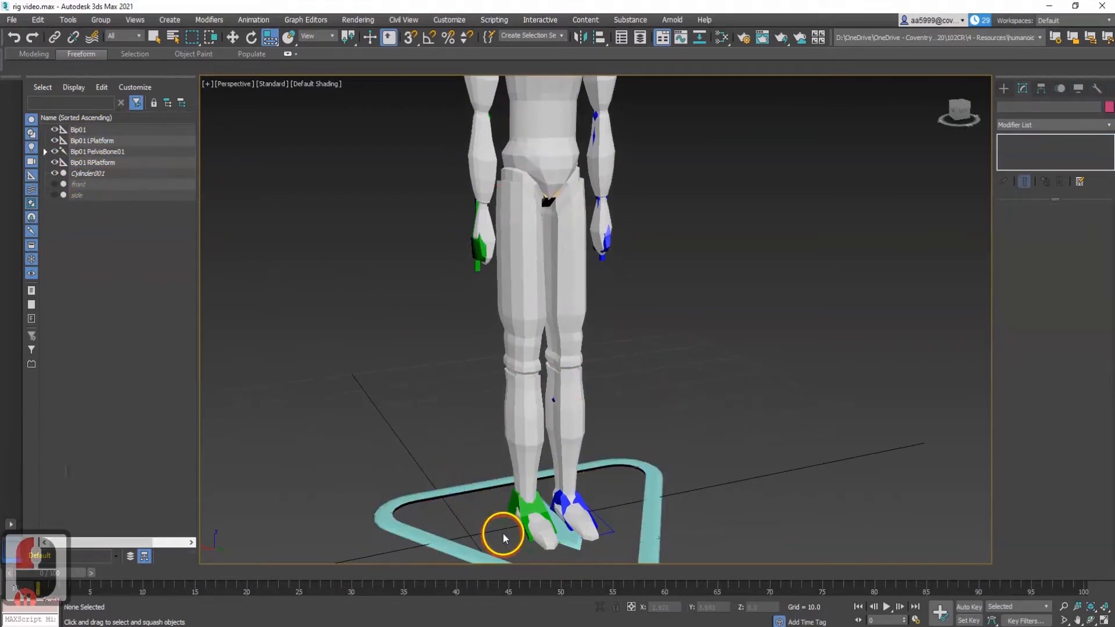
middle_drag(503, 538, 486, 440)
click(591, 463)
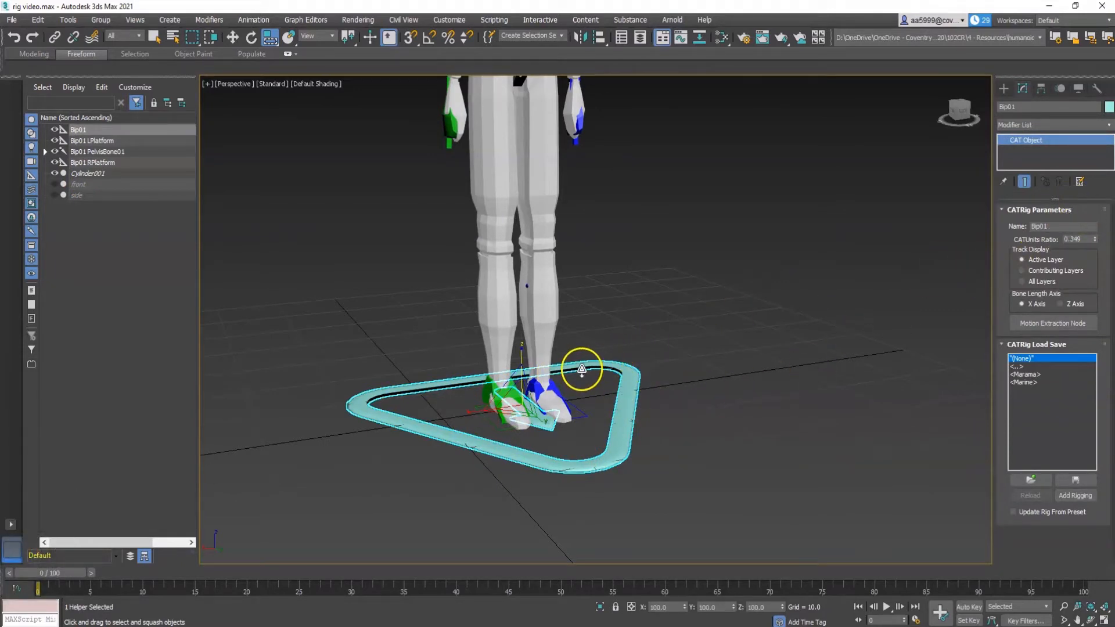
scroll(655, 176, down, 2)
middle_drag(660, 175, 657, 307)
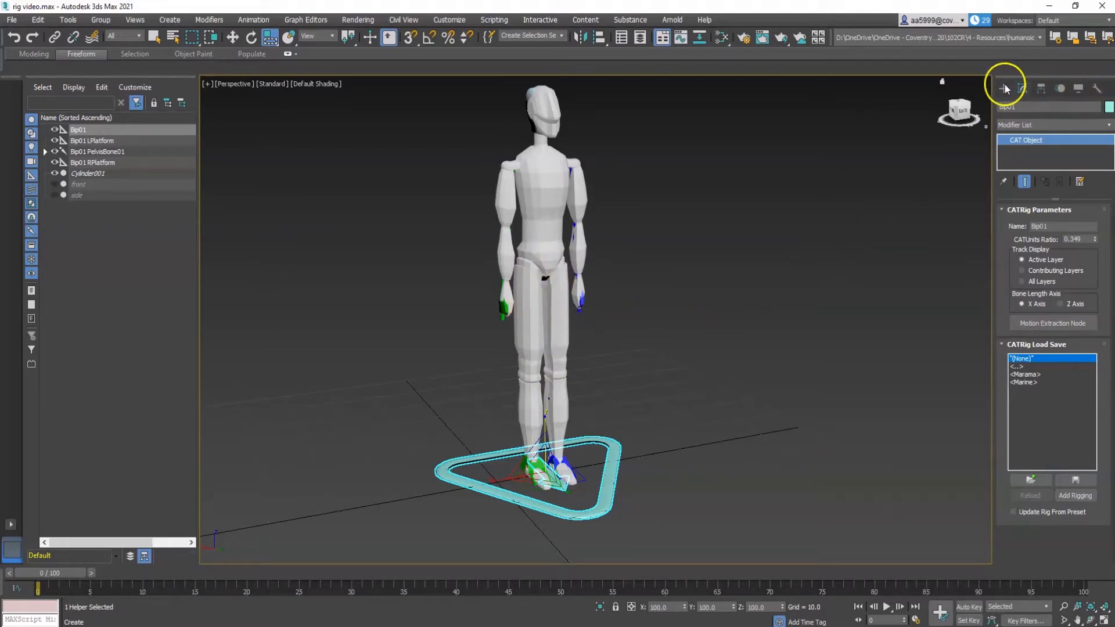
- Open the motion settings of Bip01 and add a CATMotion layer to its layer list
click(1060, 88)
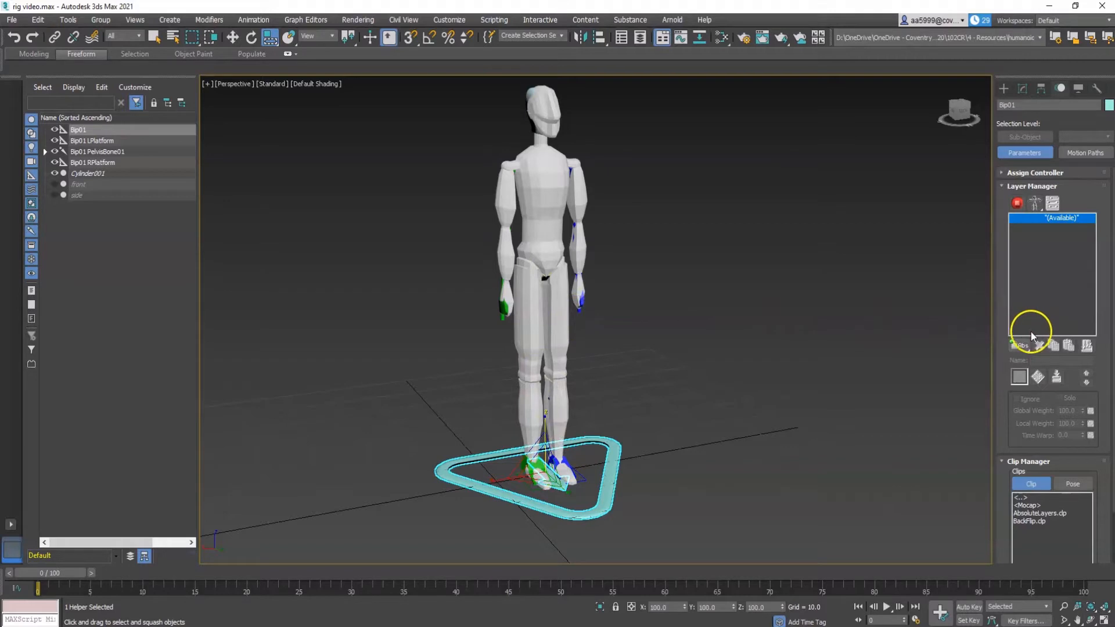
click(1017, 206)
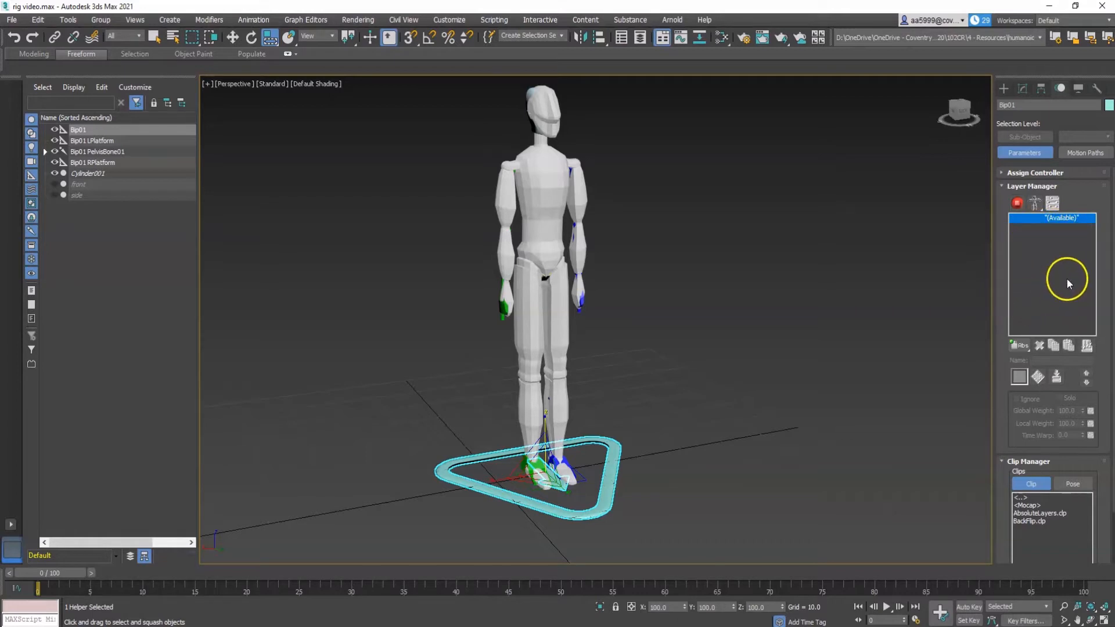
click(1027, 349)
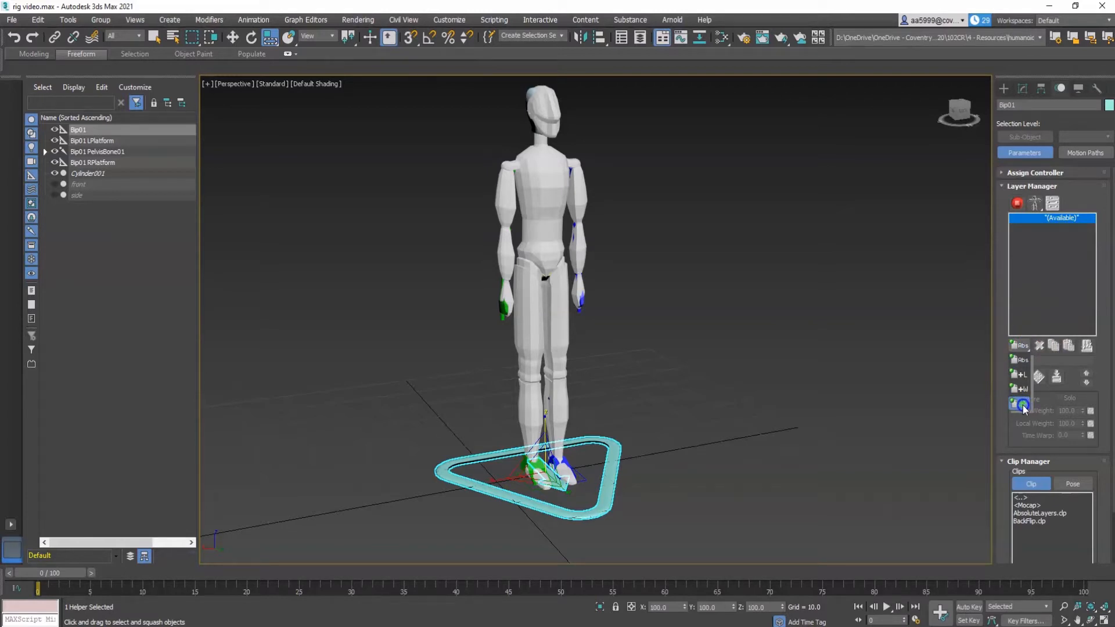
drag(1024, 406, 1023, 404)
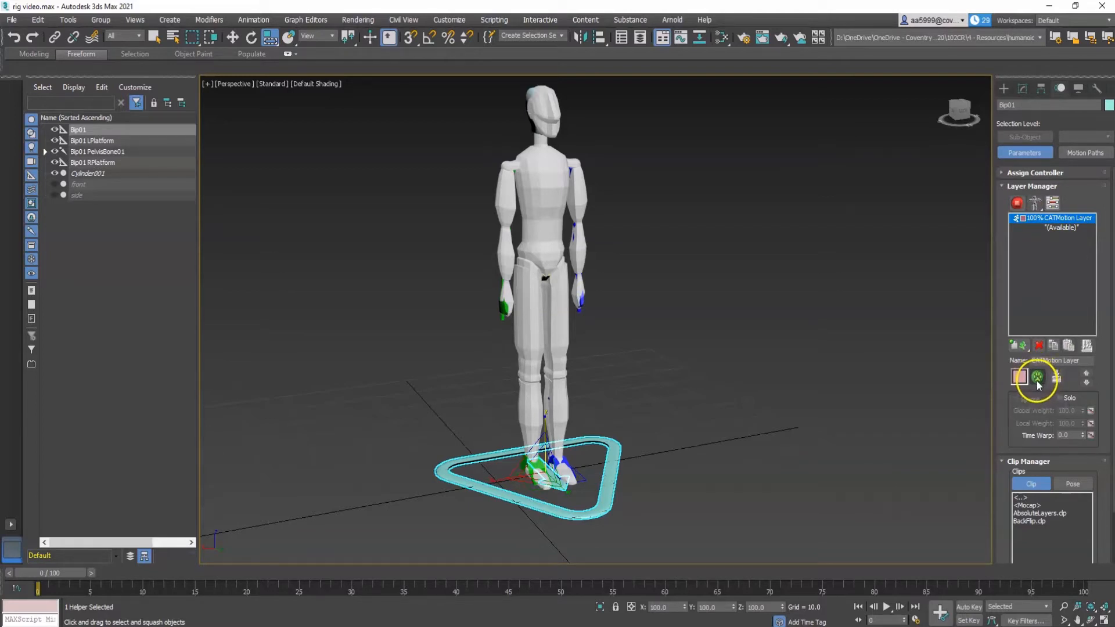
- Open the CATMotion editor for the layer, place it beside the figure and enter the 2Legs preset folder
click(1038, 379)
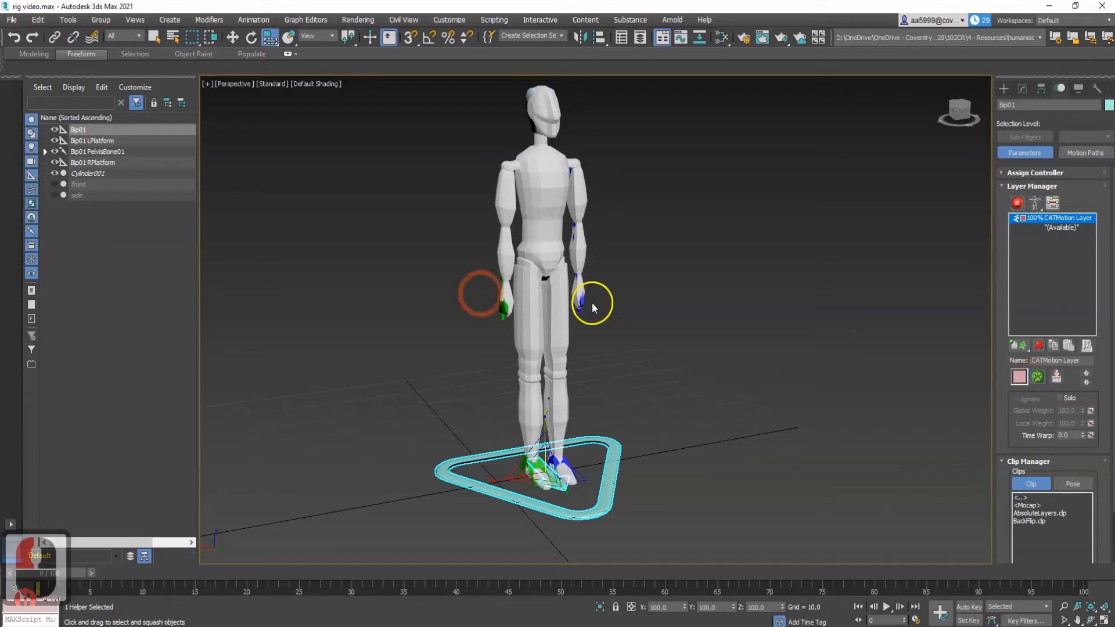
drag(219, 246, 322, 232)
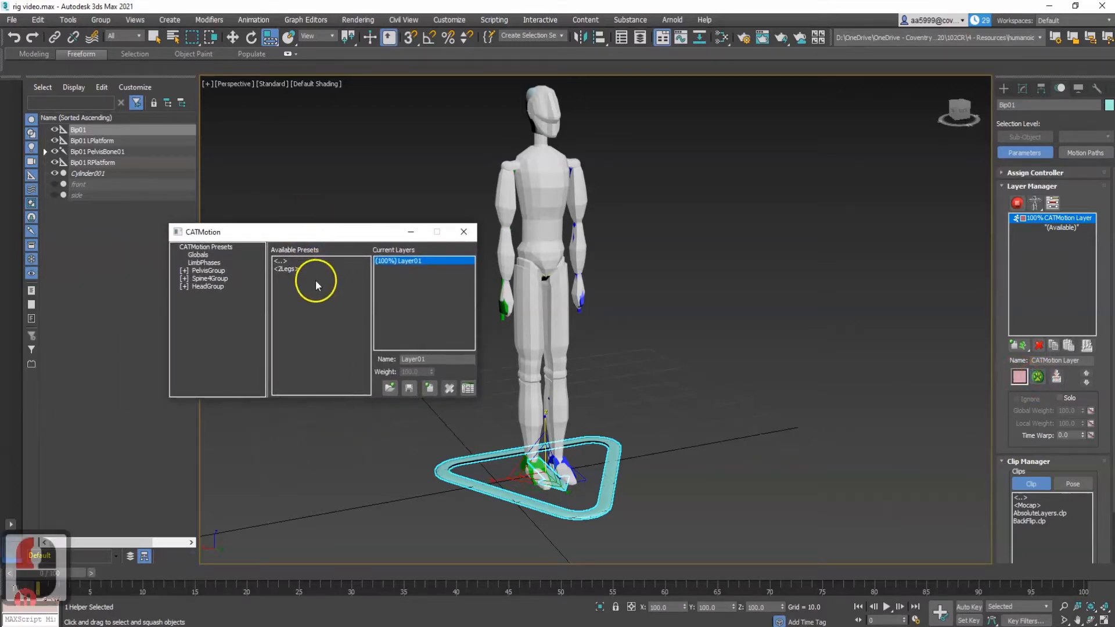
click(287, 269)
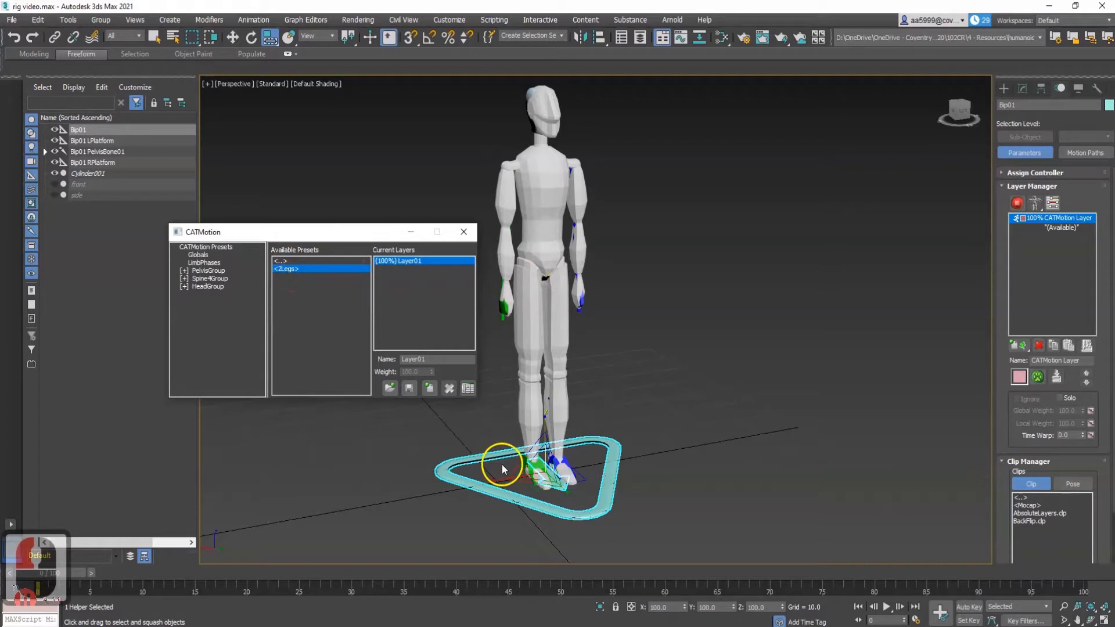
double_click(288, 269)
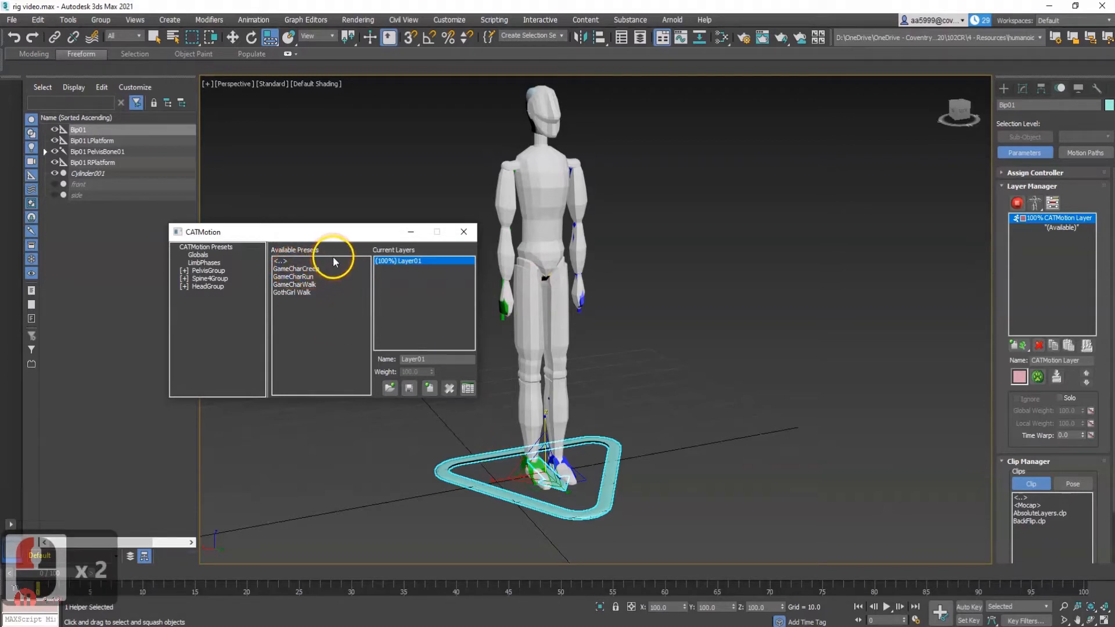
drag(345, 235, 333, 223)
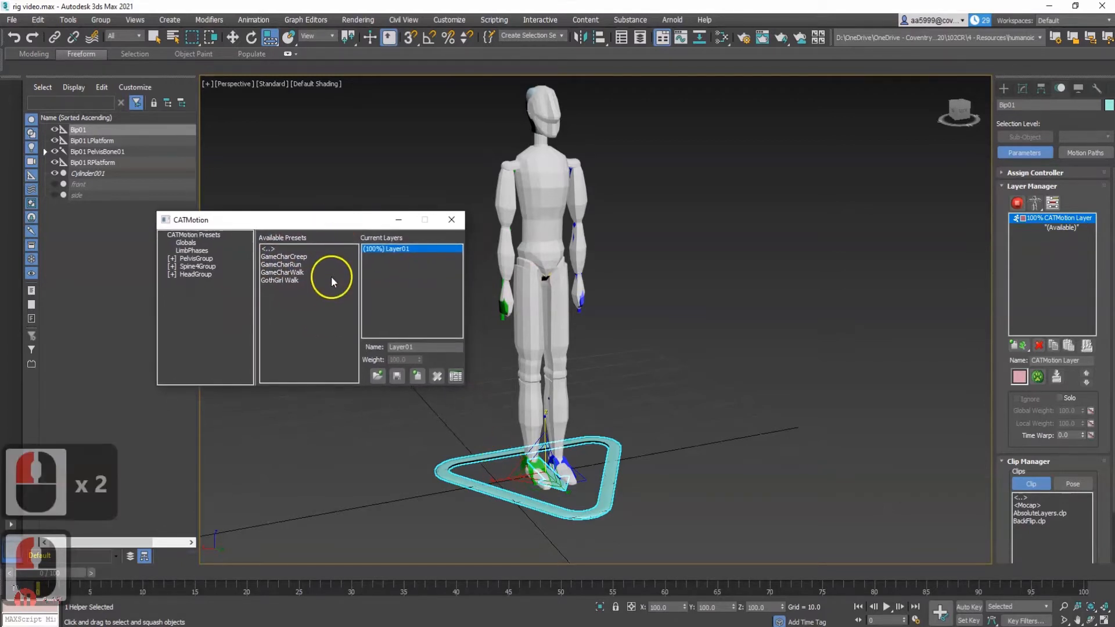
- Load the GameCharWalk preset into a new layer, close the CATMotion editor and switch the rig from setup to animation mode
click(289, 273)
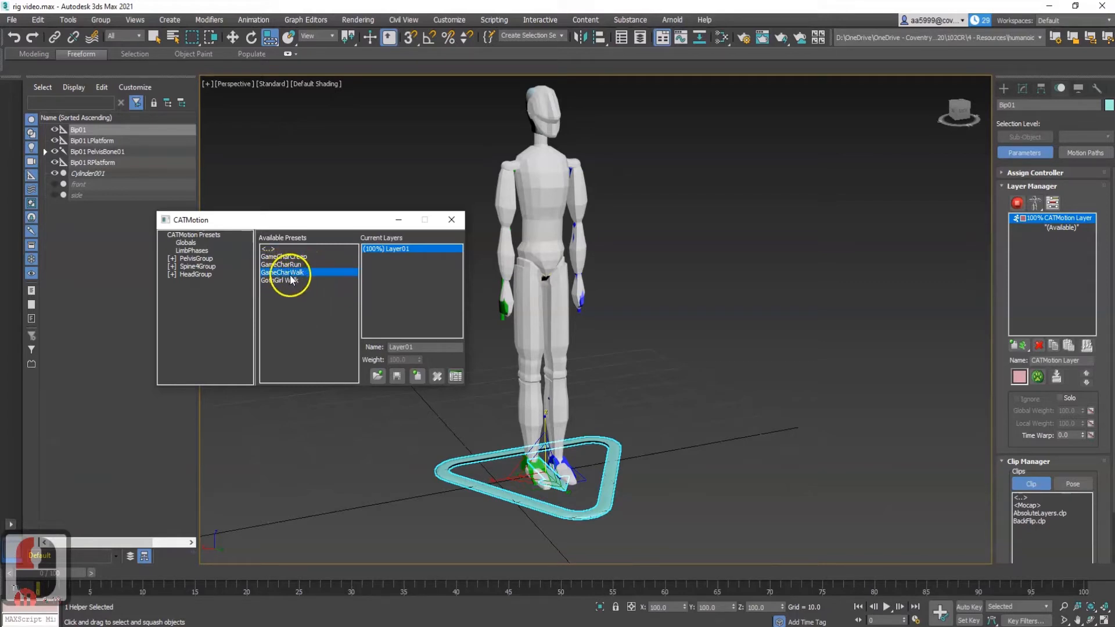
double_click(323, 273)
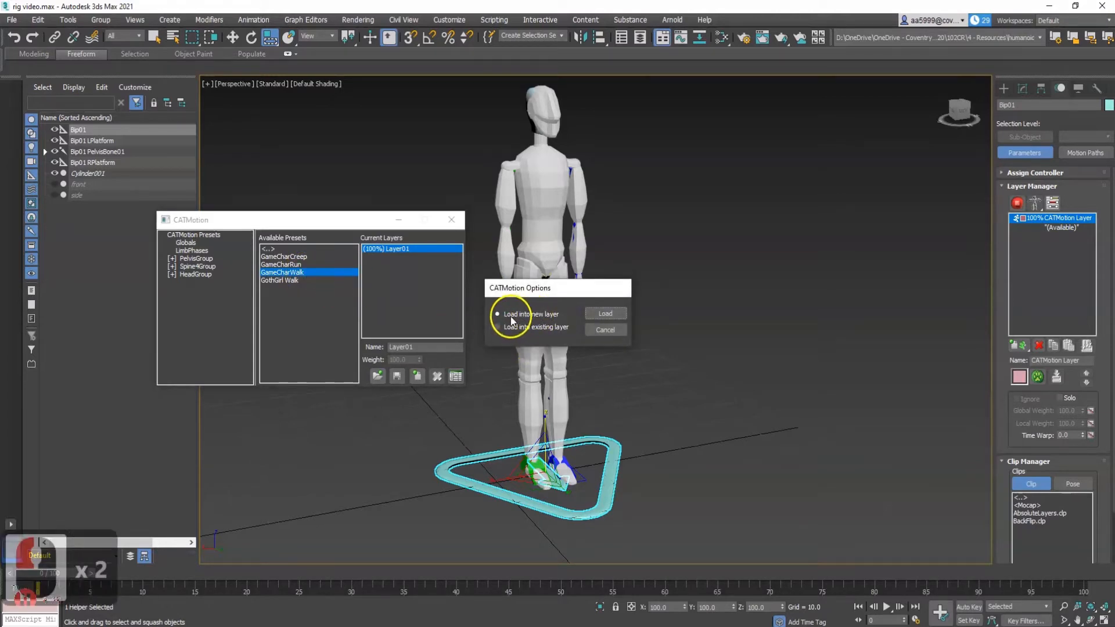
click(603, 314)
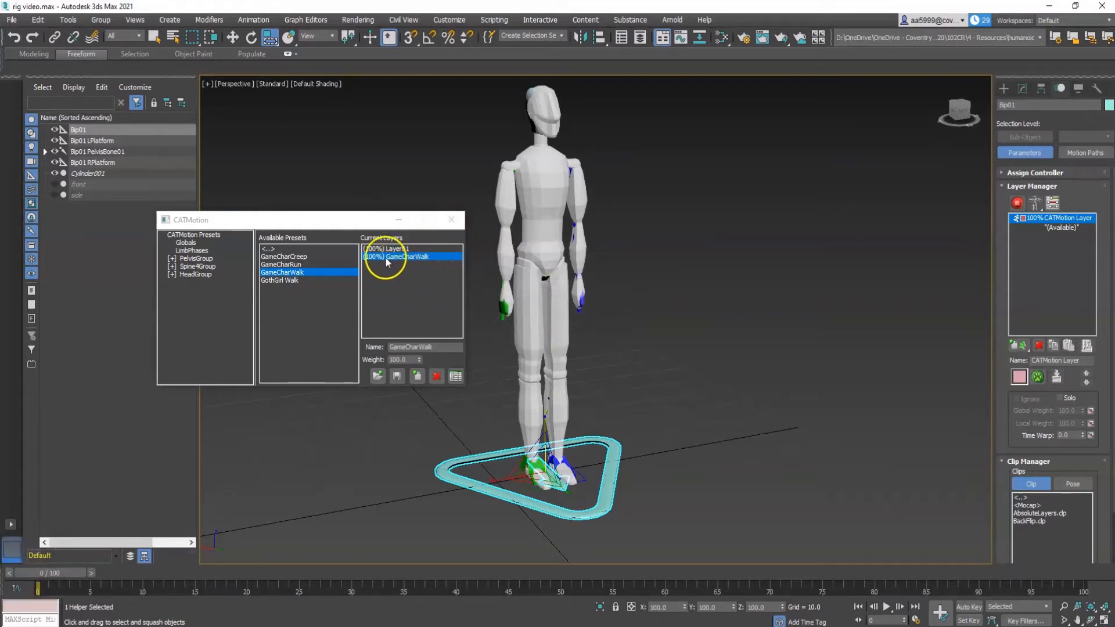
click(451, 221)
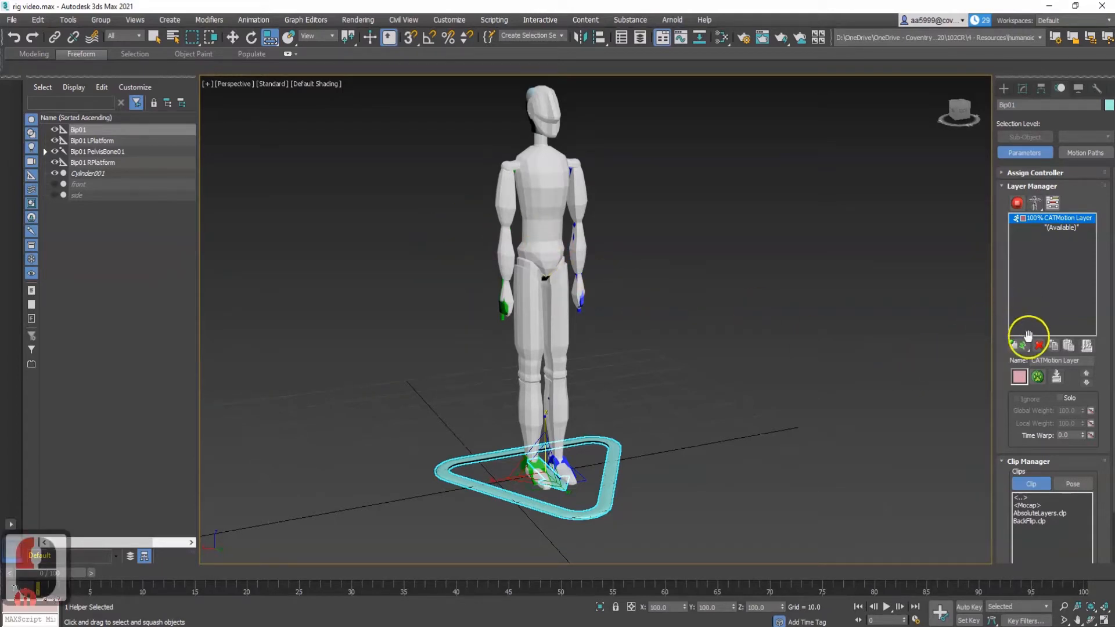
click(1018, 204)
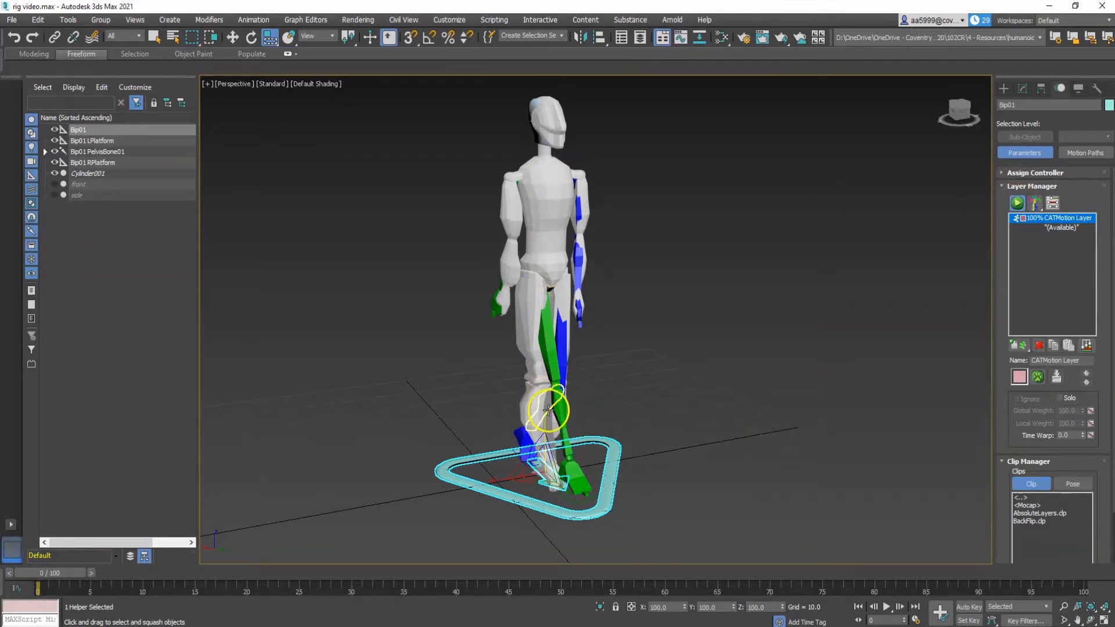
- Examine how the mesh follows the bones at frame 0 around the legs, torso and head
alt+middle_drag(535, 386, 608, 383)
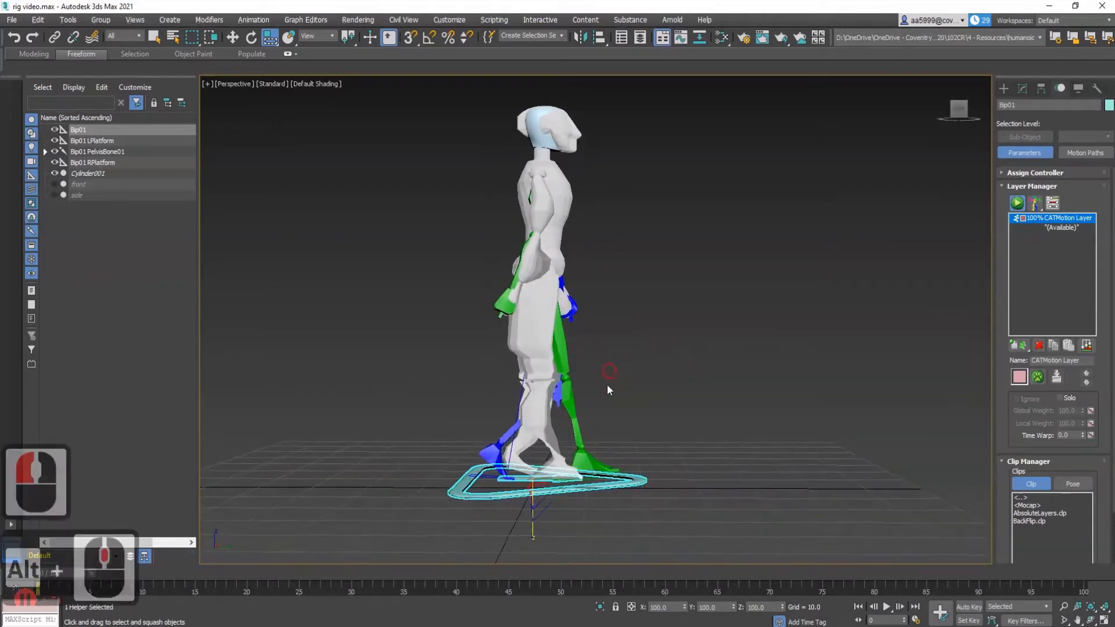
scroll(543, 422, up, 2)
scroll(546, 418, down, 1)
alt+middle_drag(550, 413, 584, 411)
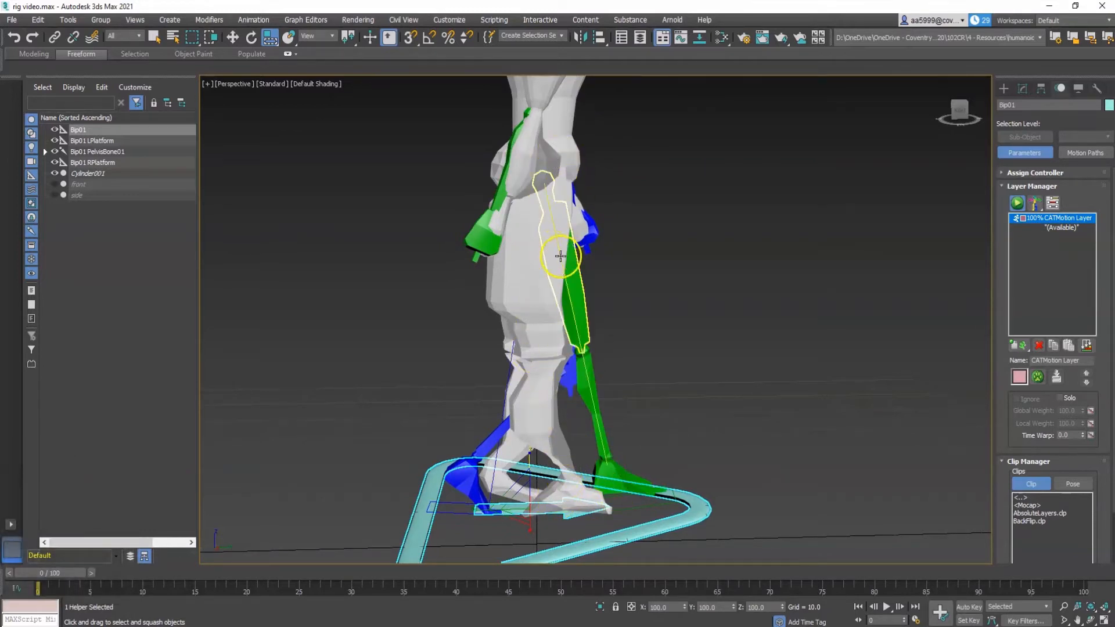
middle_drag(562, 160, 530, 378)
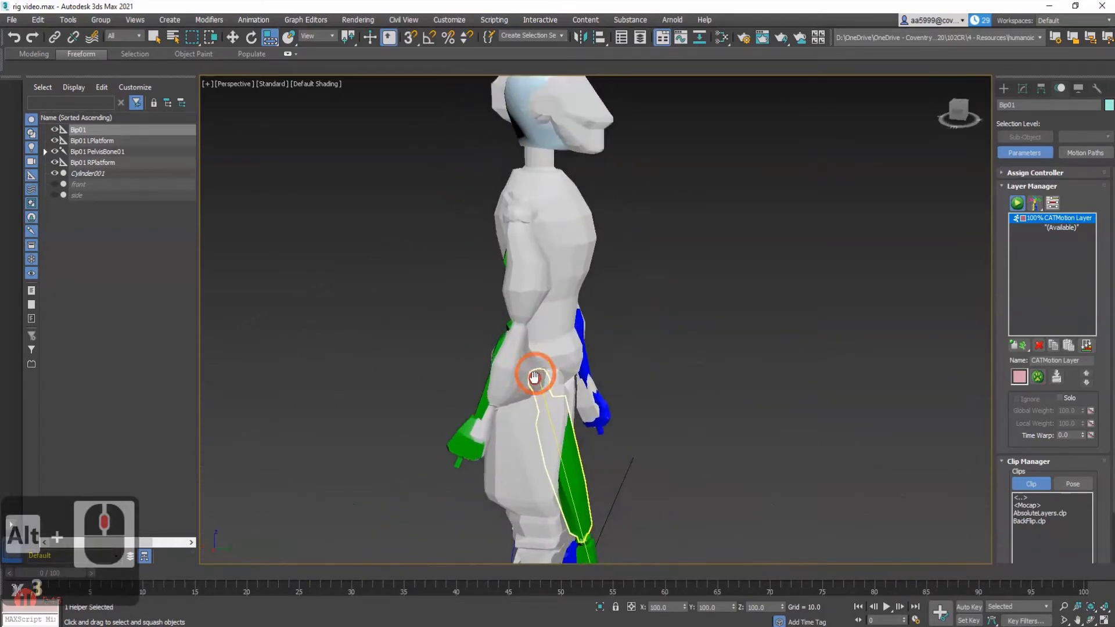
mouse_move(552, 287)
alt+middle_down()
mouse_move(563, 273)
mouse_move(583, 301)
mouse_move(538, 289)
mouse_move(451, 291)
mouse_move(535, 289)
alt+middle_up()
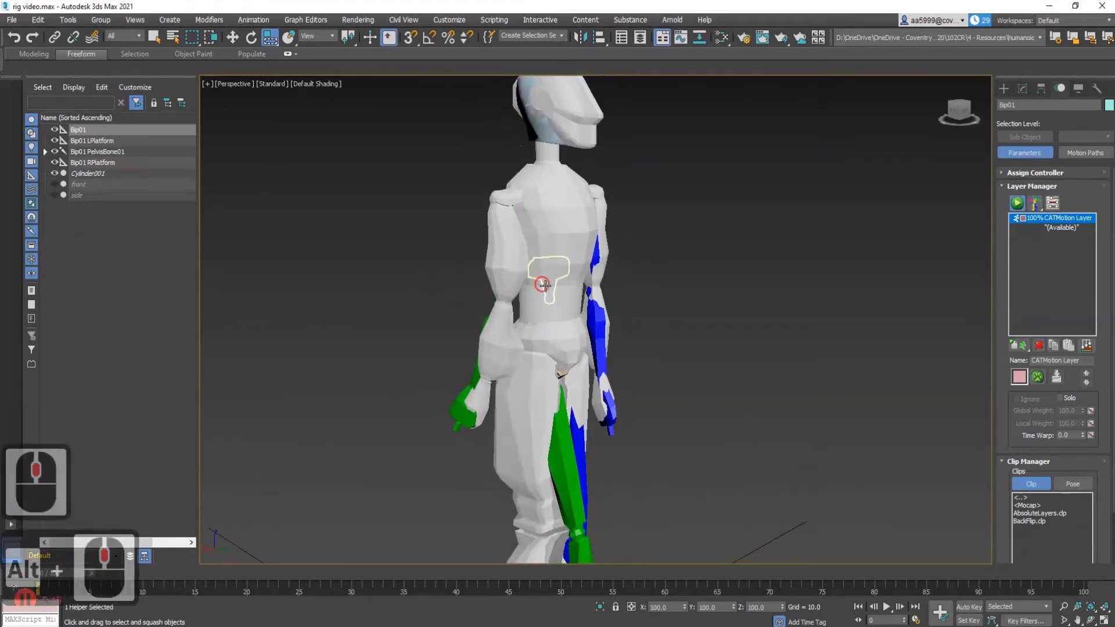
scroll(575, 414, down, 3)
middle_drag(600, 453, 598, 401)
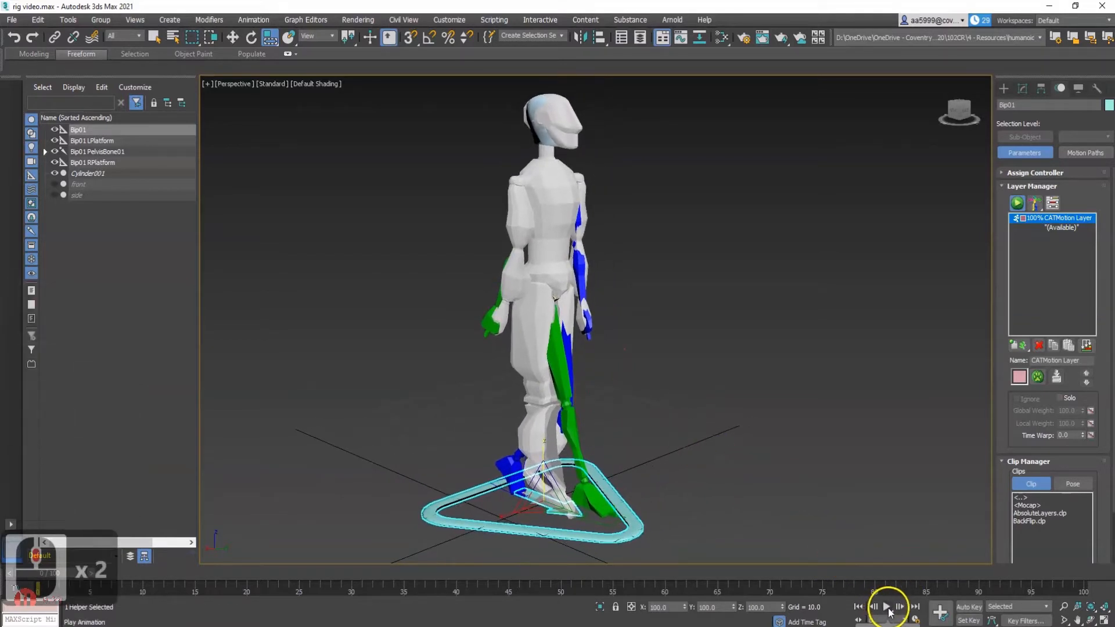
- Play the walk cycle, check the mesh deformation from several sides, stop playback and return to the first frame
click(888, 608)
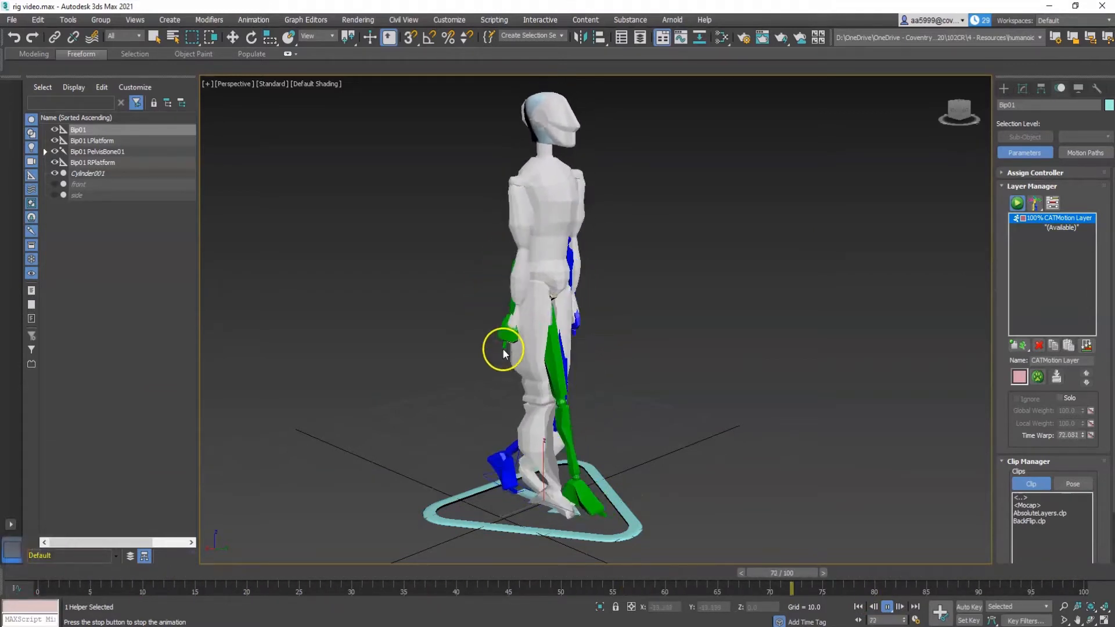
mouse_move(534, 288)
alt+middle_down()
mouse_move(523, 270)
mouse_move(532, 283)
alt+middle_up()
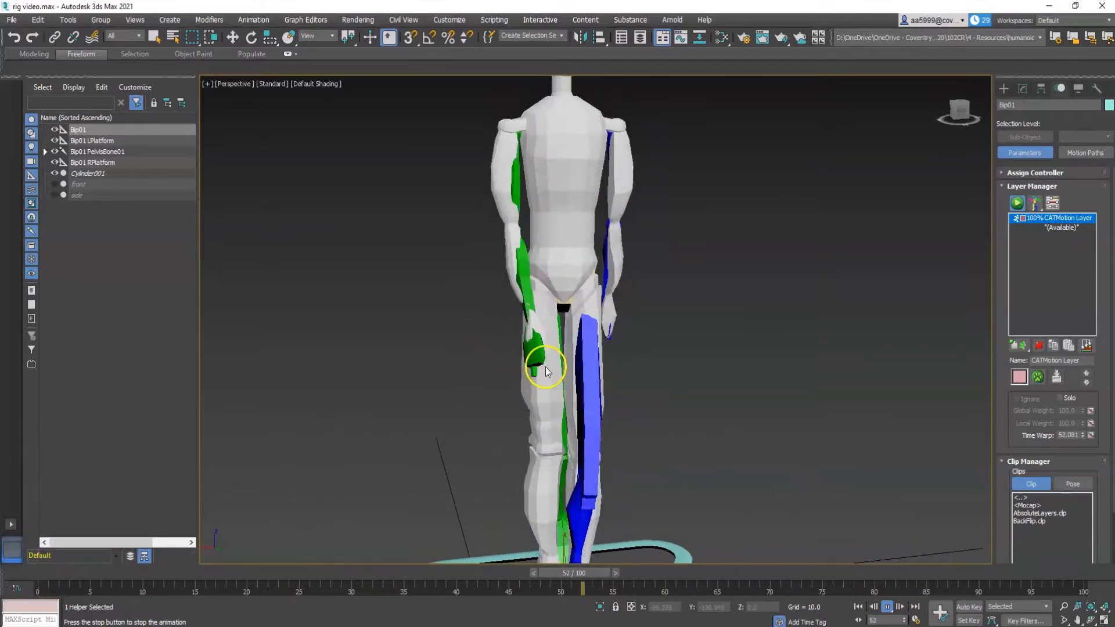
alt+middle_drag(598, 406, 466, 350)
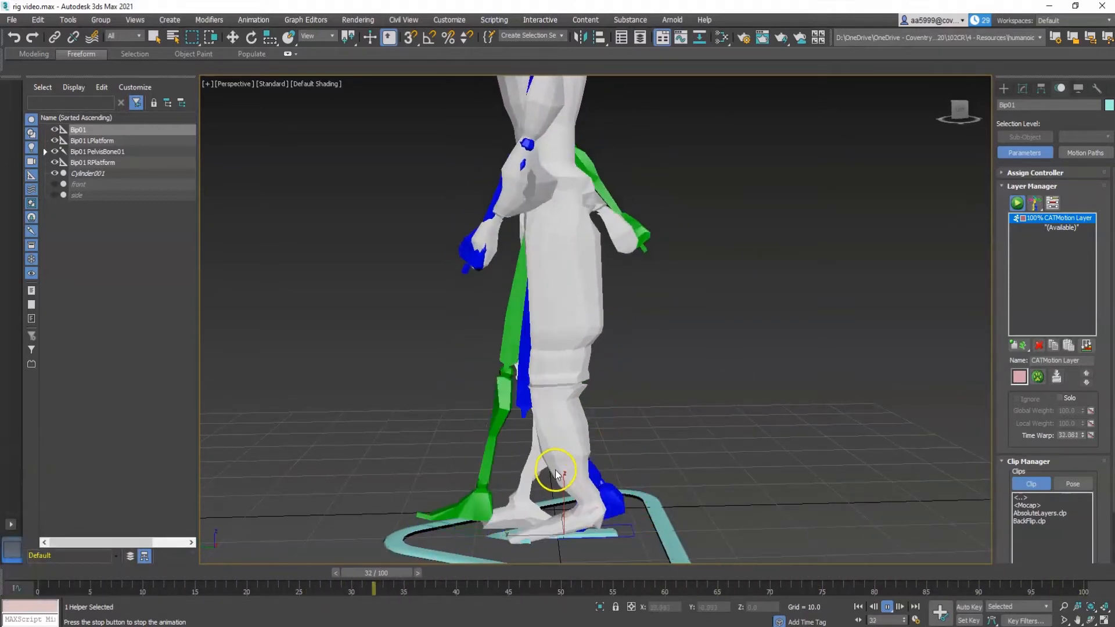
alt+middle_drag(548, 388, 545, 353)
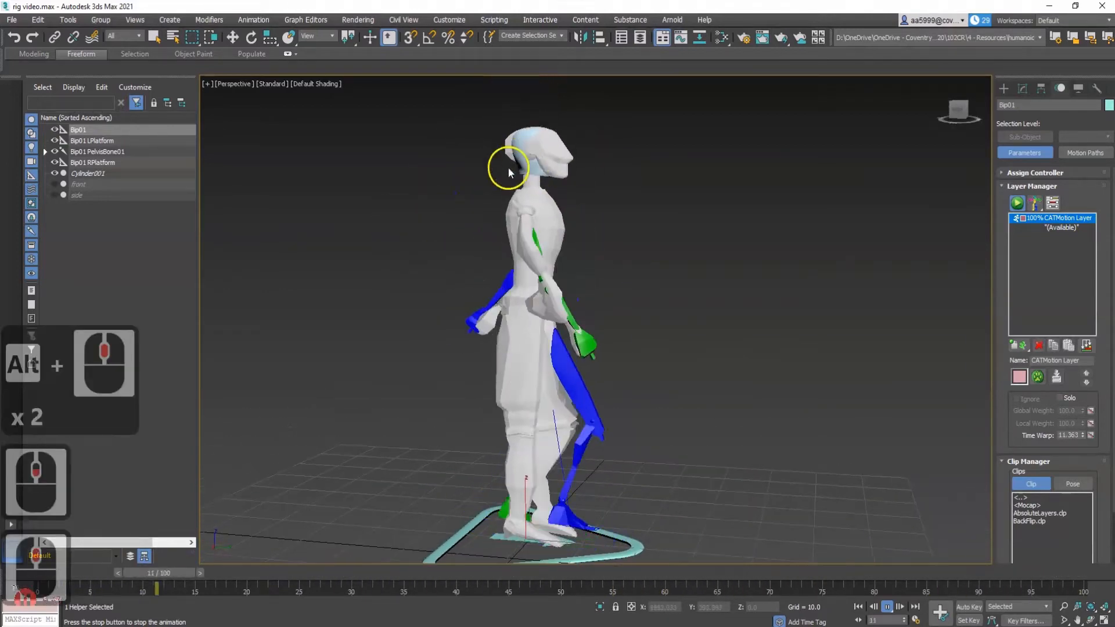
click(887, 608)
double_click(859, 606)
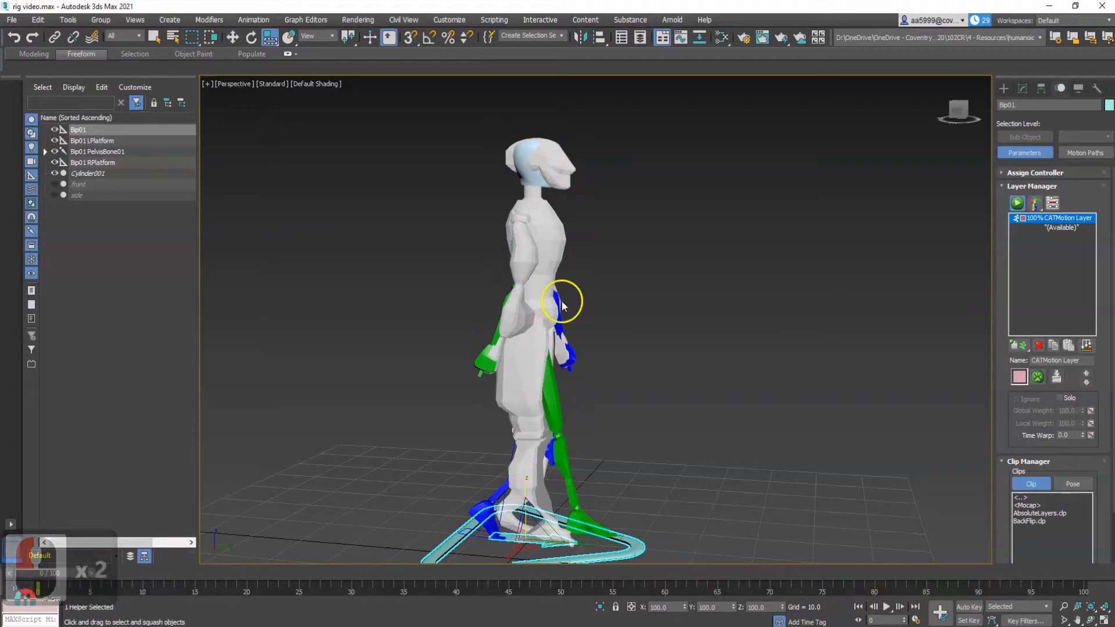
- Inspect the figure from several sides at frame 0 and look closely at the forearm beside the hip
alt+middle_drag(563, 348, 569, 395)
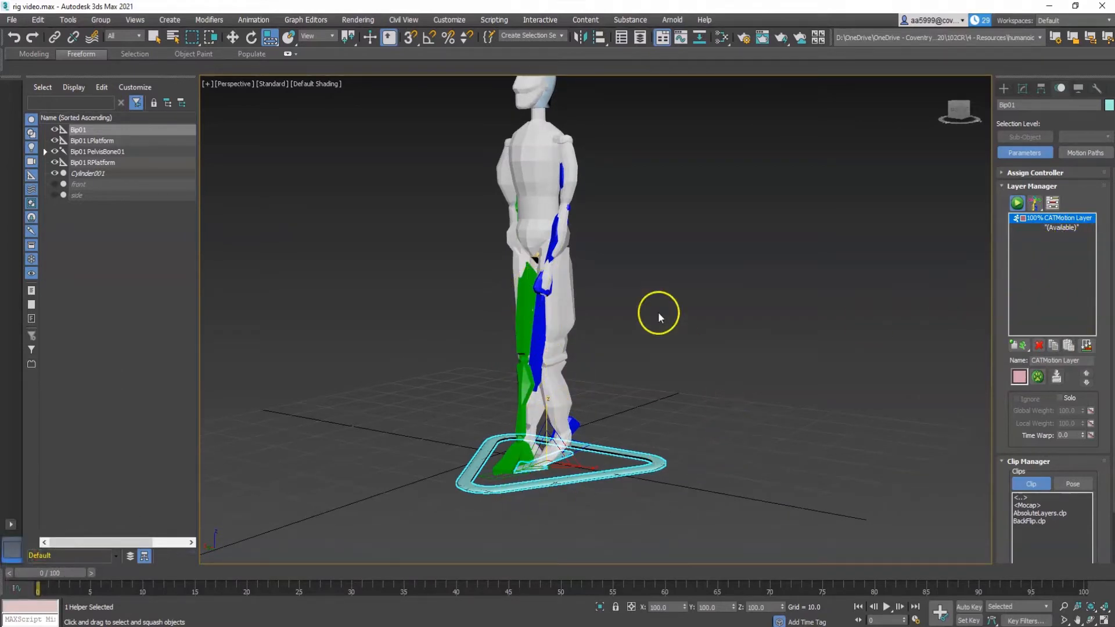
alt+middle_drag(530, 186, 501, 233)
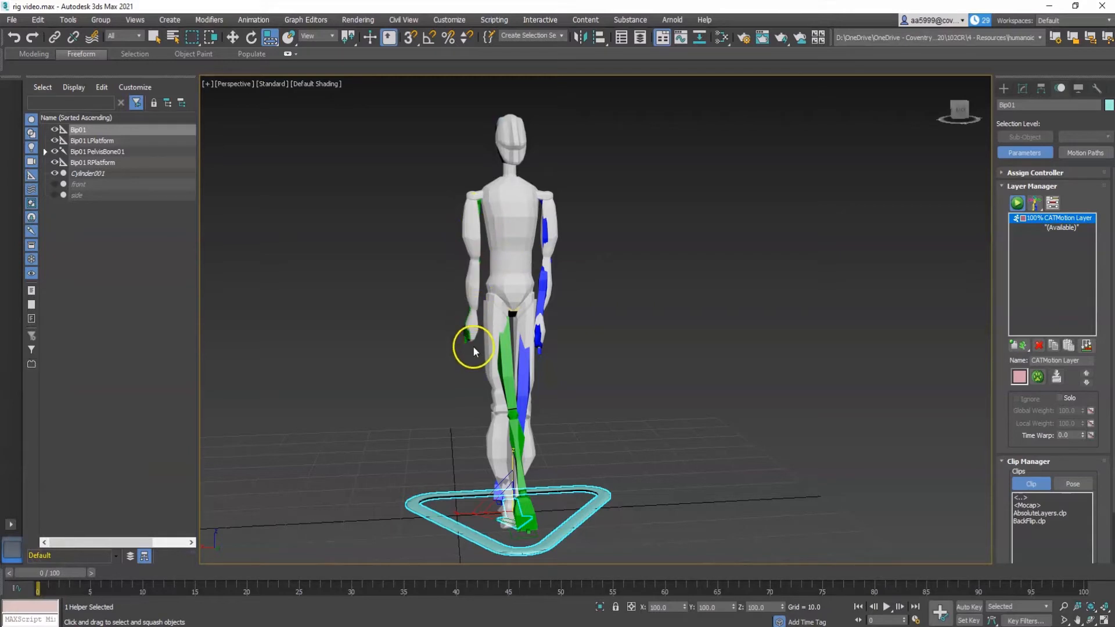
alt+middle_drag(496, 220, 515, 237)
scroll(494, 278, up, 2)
alt+middle_drag(506, 304, 527, 342)
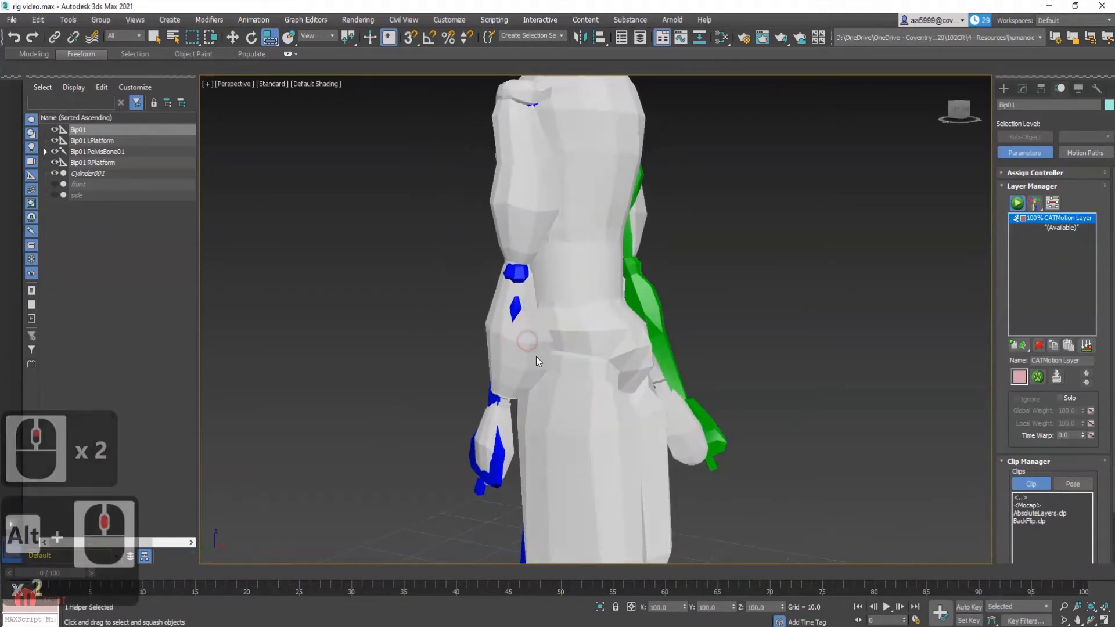
scroll(535, 356, up, 5)
mouse_move(542, 331)
mouse_down()
mouse_move(541, 309)
mouse_move(535, 349)
mouse_up()
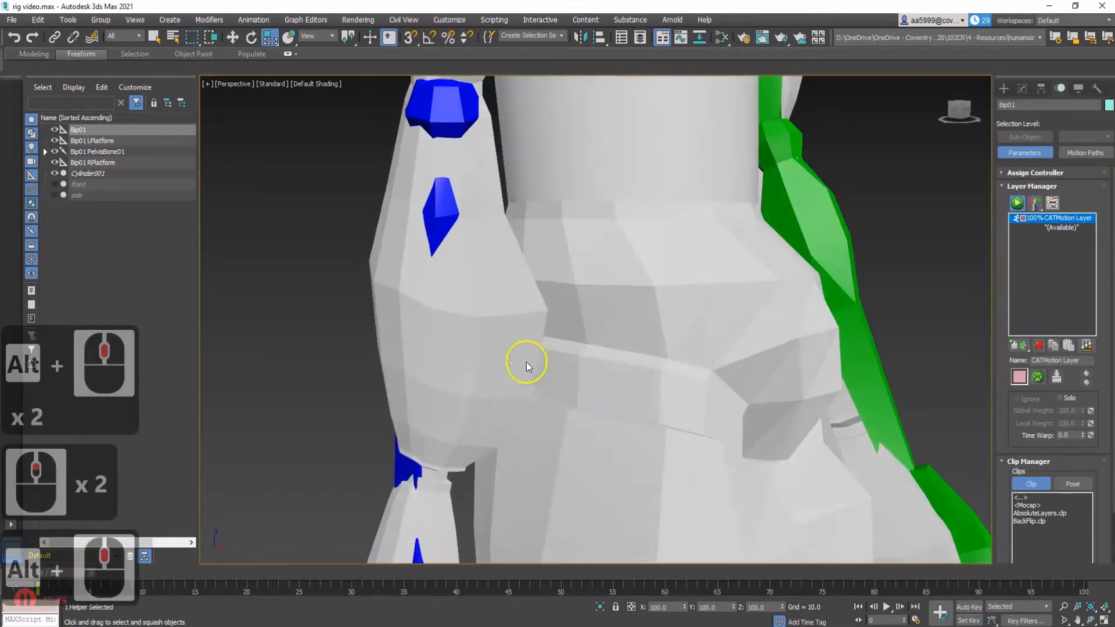
- Display edged faces in the perspective viewport and check the mesh edges between the forearm and hip
click(315, 83)
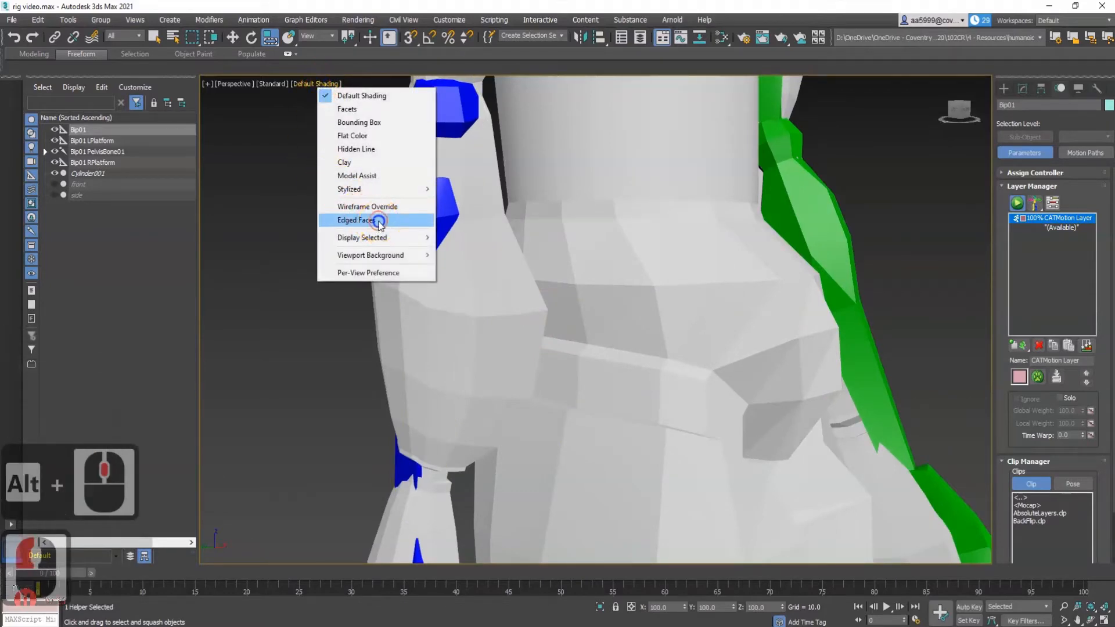
click(379, 220)
mouse_move(499, 310)
alt+middle_down()
mouse_move(473, 310)
mouse_move(528, 299)
alt+middle_up()
mouse_move(518, 377)
mouse_down()
mouse_move(528, 340)
mouse_move(522, 351)
mouse_up()
drag(533, 305, 504, 315)
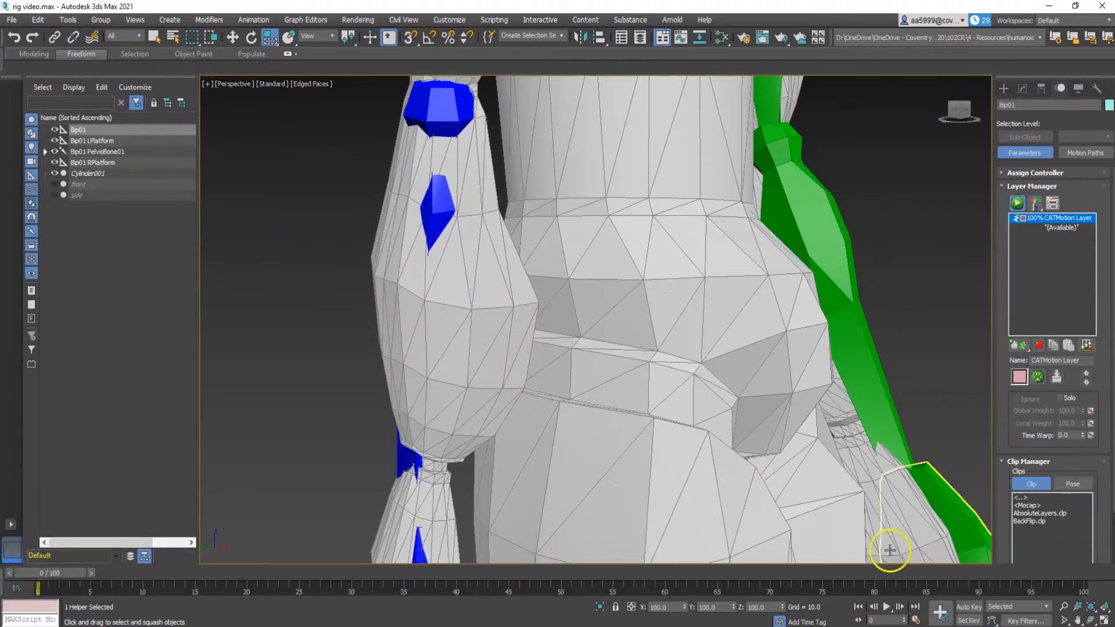
- Advance the animation frame by frame to frame 7
click(900, 606)
click(899, 606)
click(899, 606)
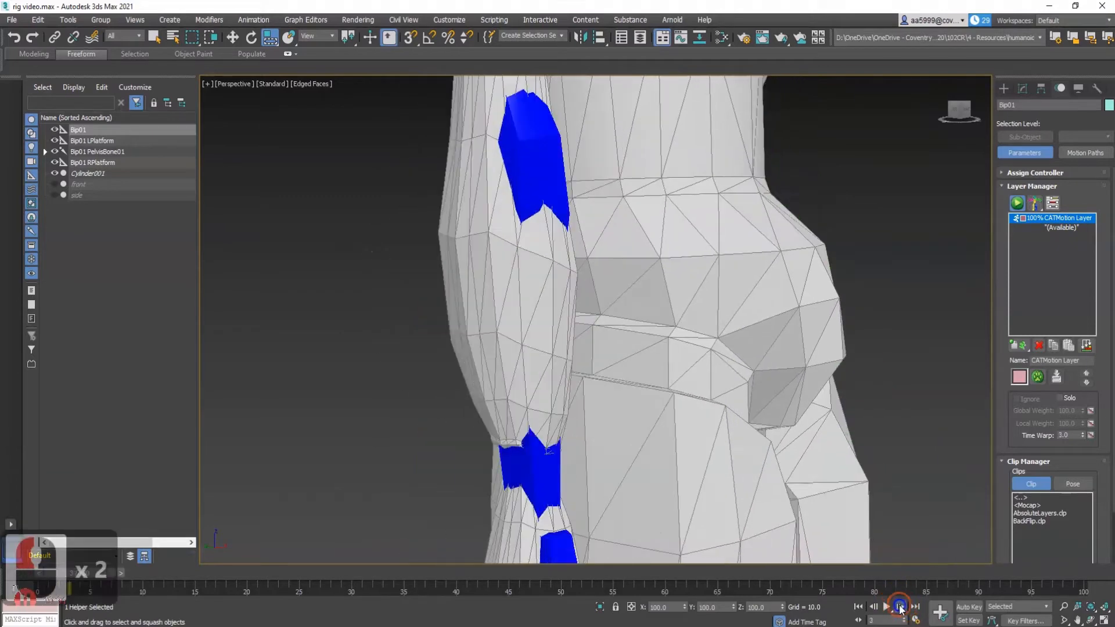
click(899, 606)
click(900, 606)
click(899, 606)
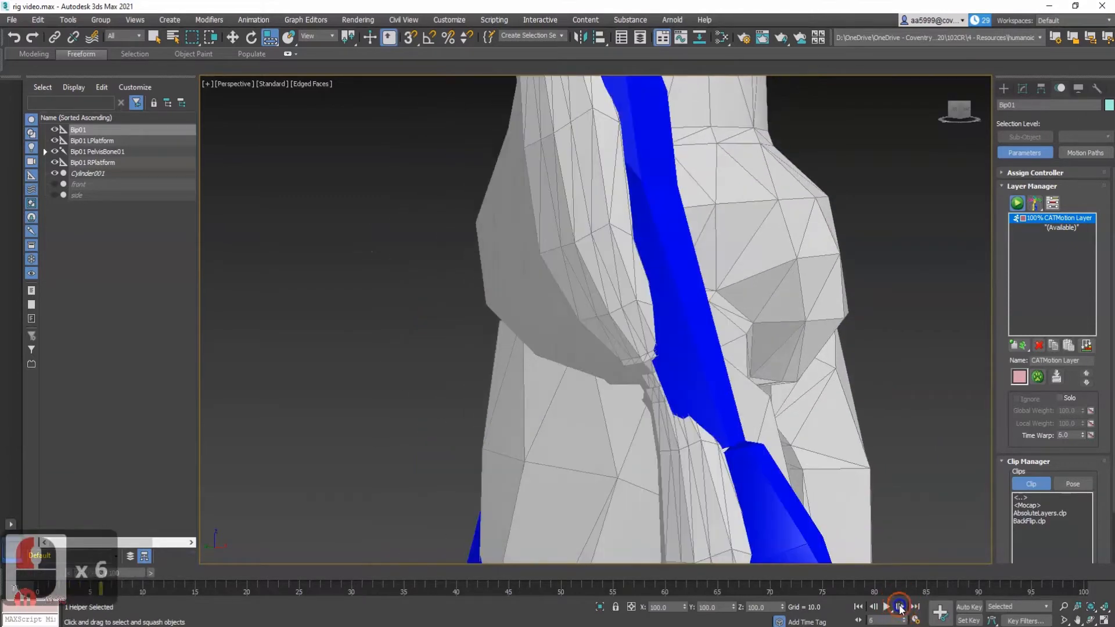
click(899, 606)
- Check the mesh stretching between the forearm and hip, select the Cylinder001 mesh and open its Skin modifier settings
scroll(657, 174, up, 5)
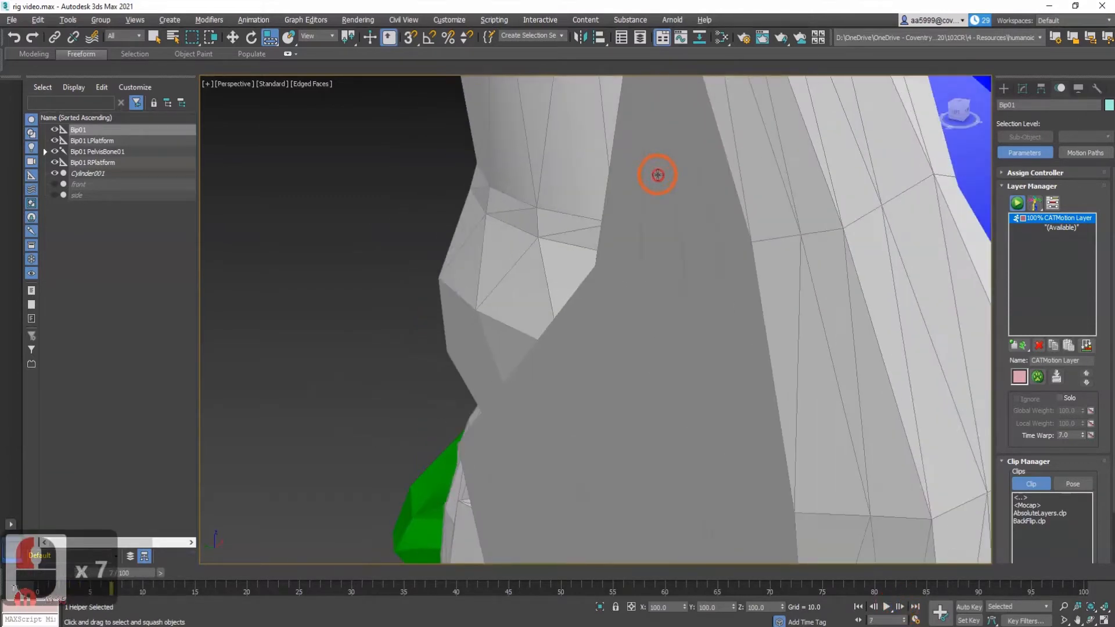
alt+middle_drag(665, 171, 660, 200)
scroll(667, 318, down, 2)
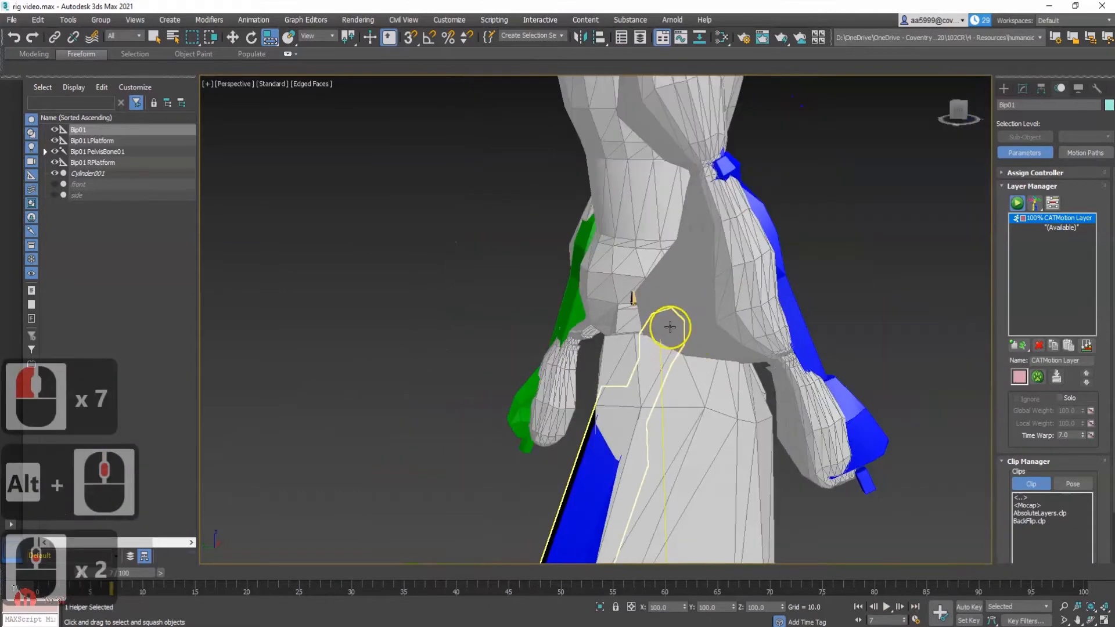
alt+middle_drag(696, 400, 801, 397)
middle_drag(670, 455, 668, 339)
middle_drag(618, 156, 605, 269)
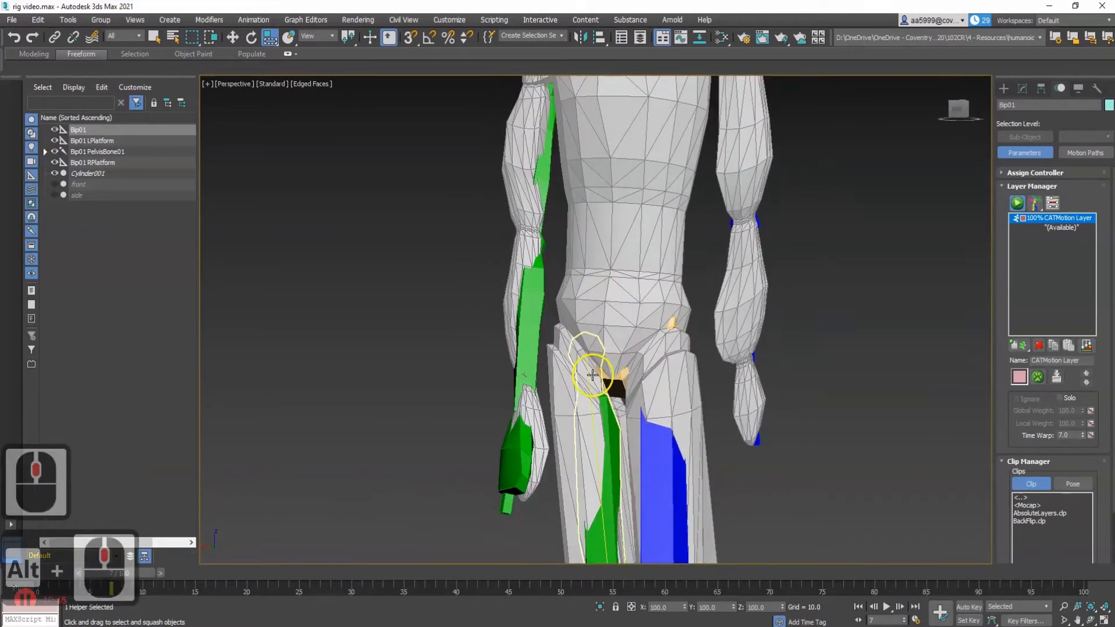
click(91, 174)
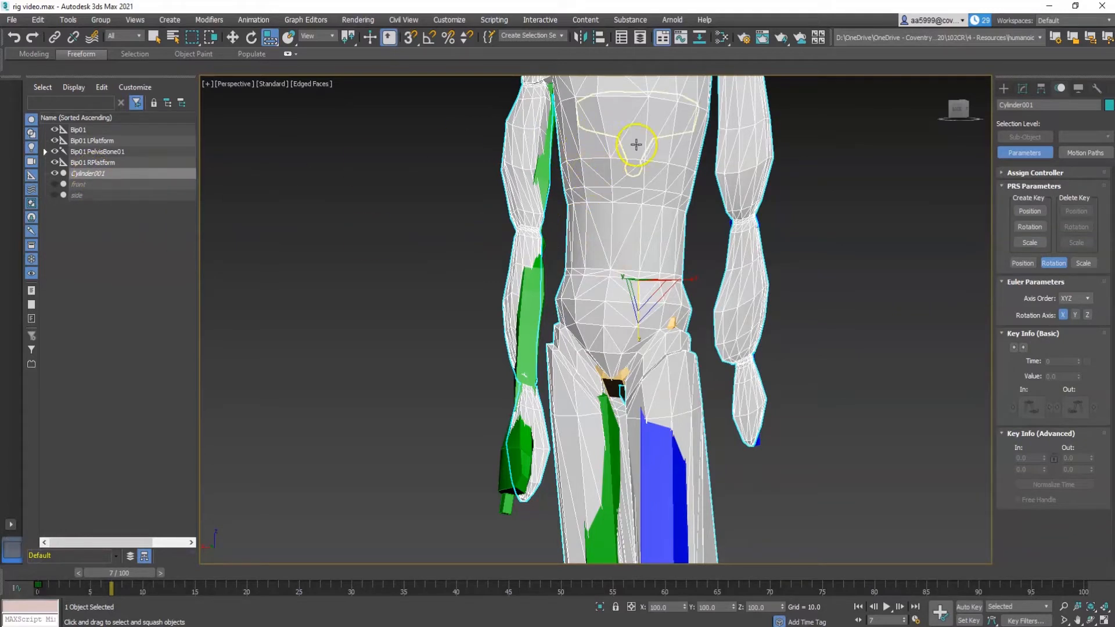
click(1023, 91)
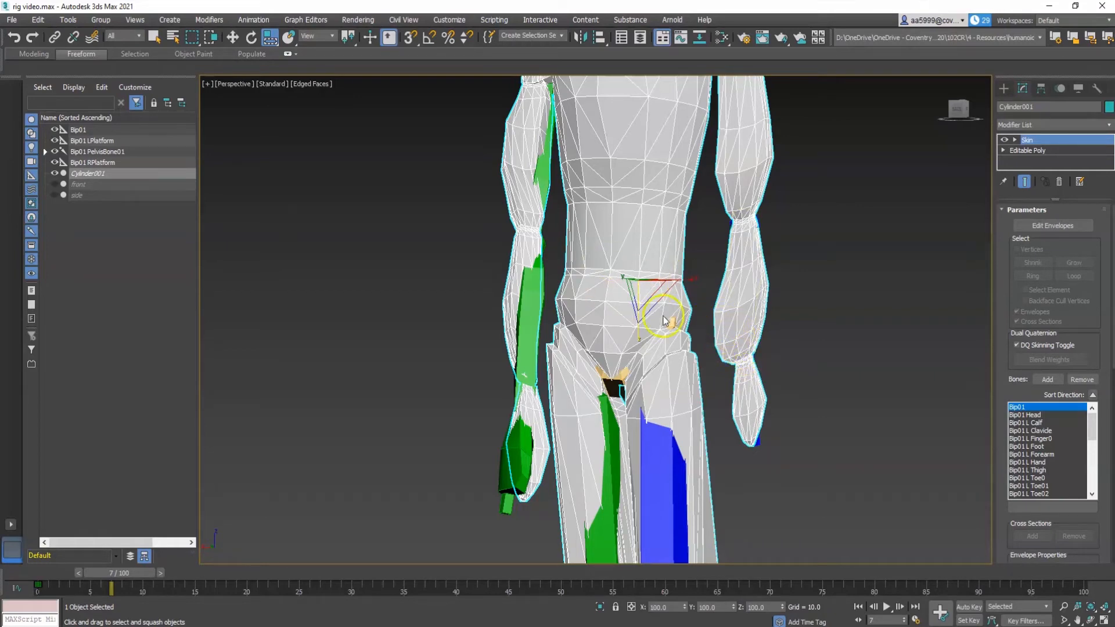
- Choose the Bip01 R Hand bone in the Skin modifier and start editing envelopes with vertex selection enabled
scroll(632, 309, down, 3)
middle_drag(628, 324, 617, 289)
scroll(552, 376, up, 2)
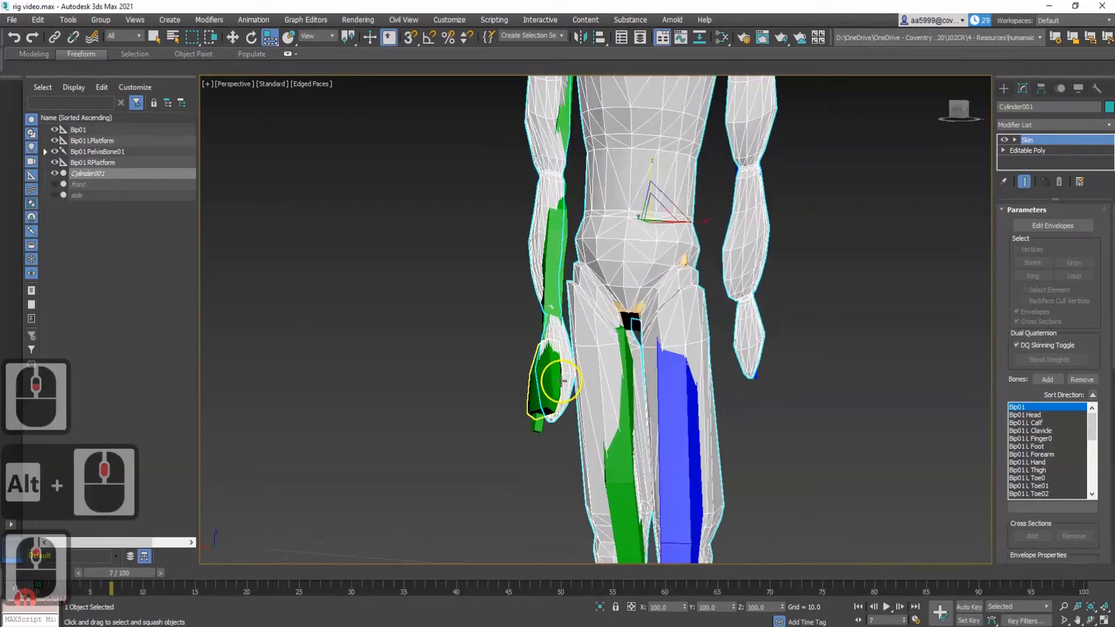
scroll(571, 386, up, 3)
mouse_move(571, 386)
alt+middle_down()
mouse_move(510, 385)
mouse_move(629, 385)
mouse_move(583, 390)
alt+middle_up()
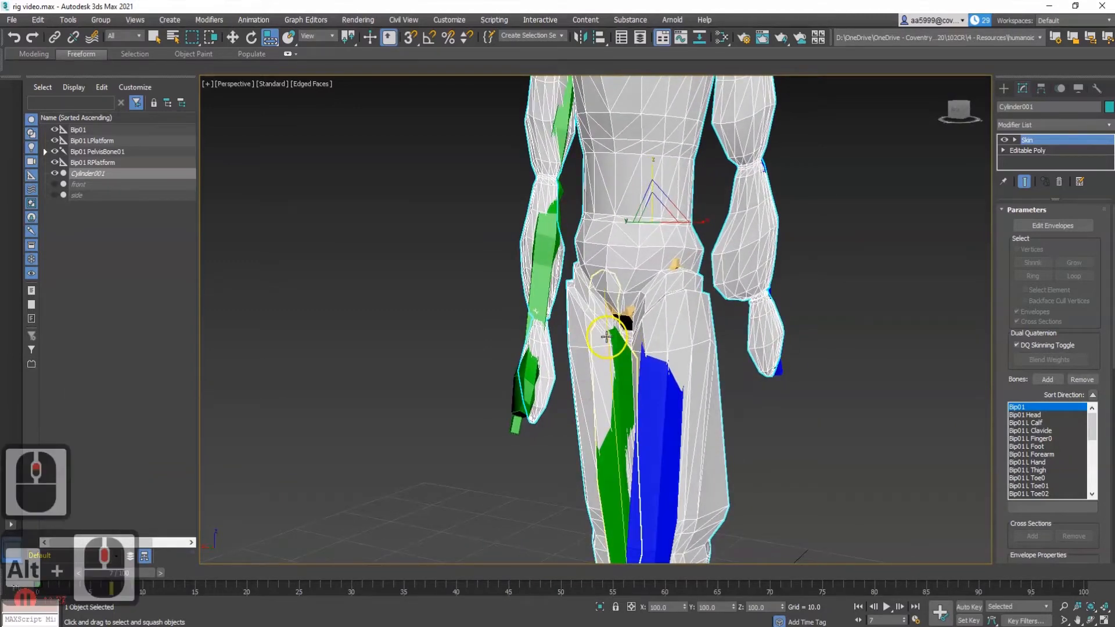
scroll(571, 348, up, 3)
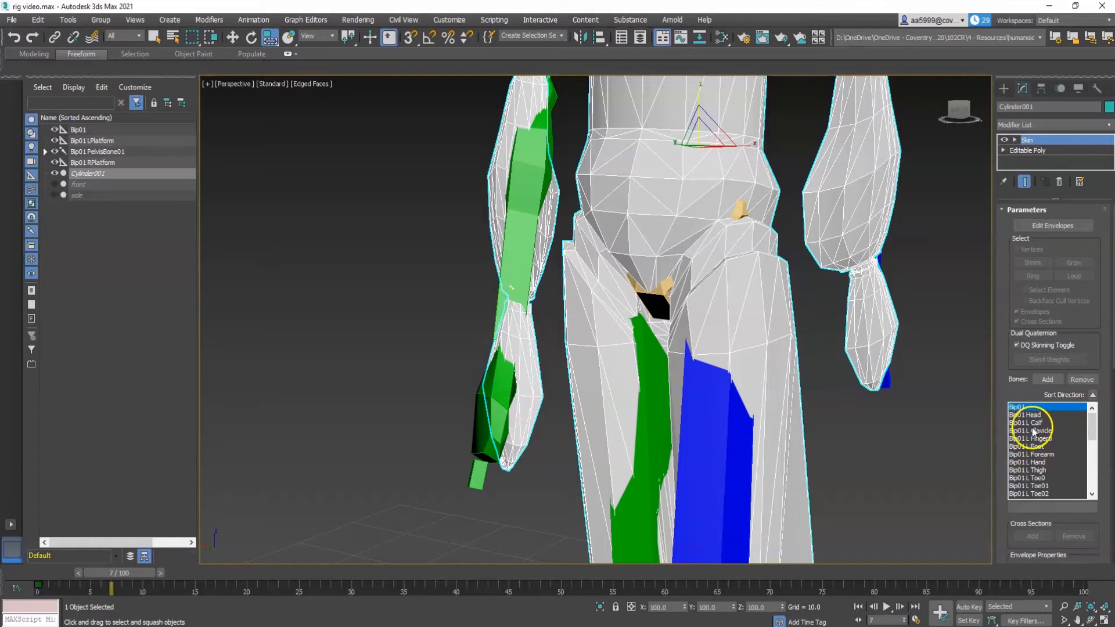
scroll(1042, 468, down, 3)
scroll(1043, 470, down, 3)
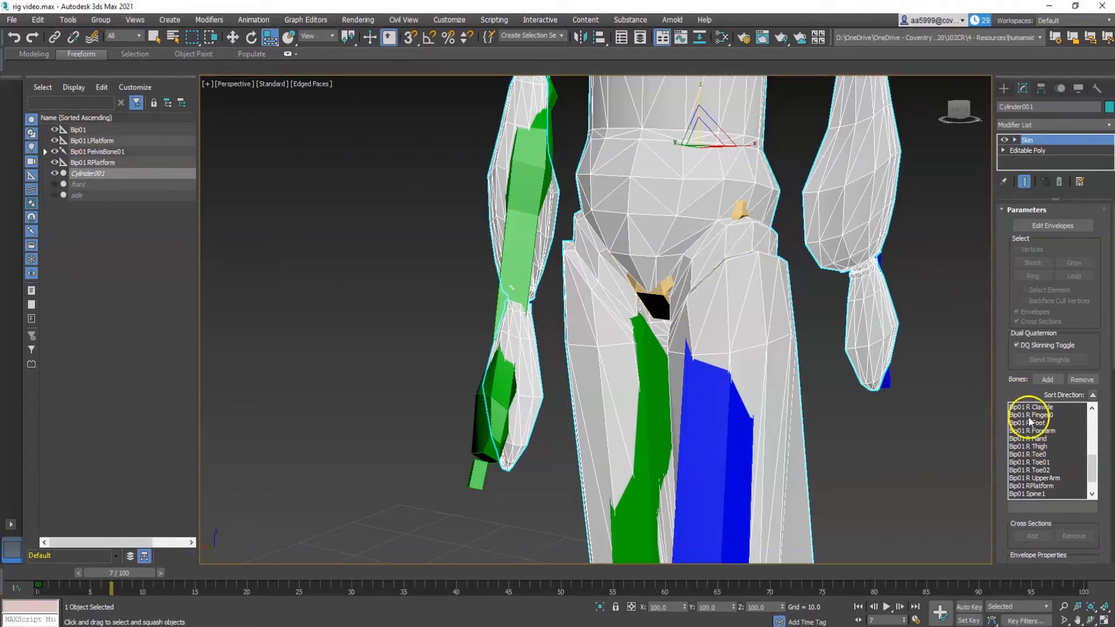
click(1044, 440)
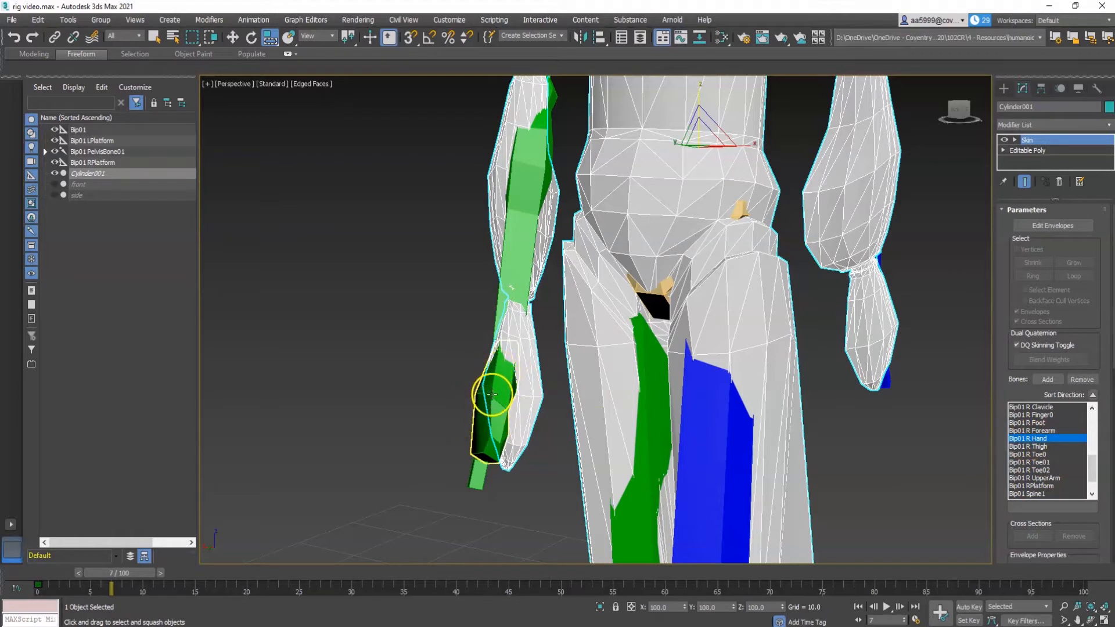
click(1047, 227)
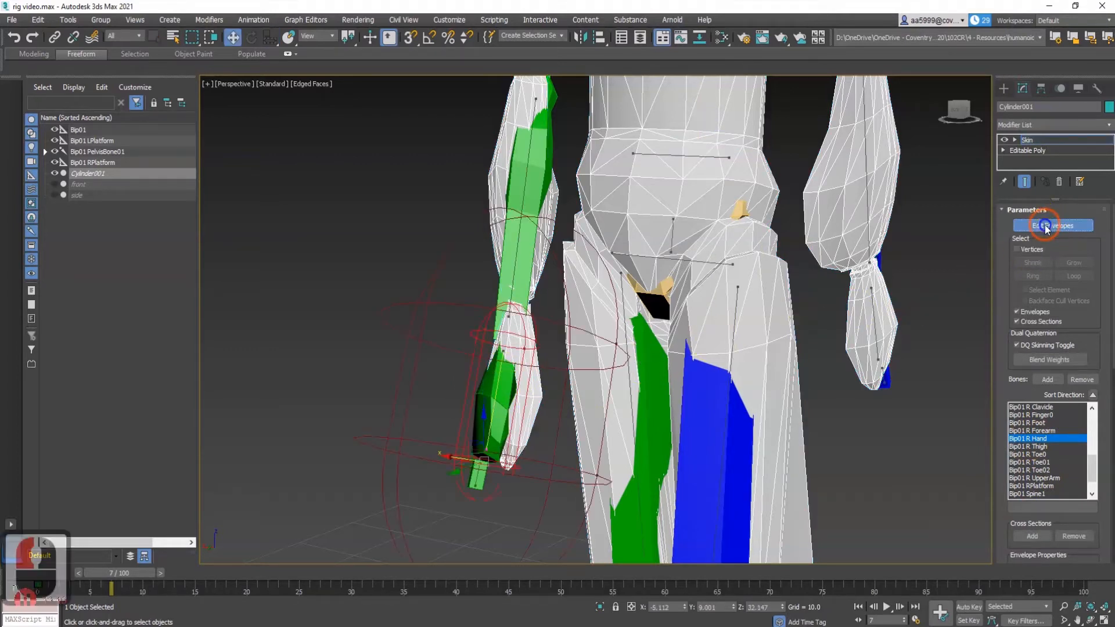
click(1017, 249)
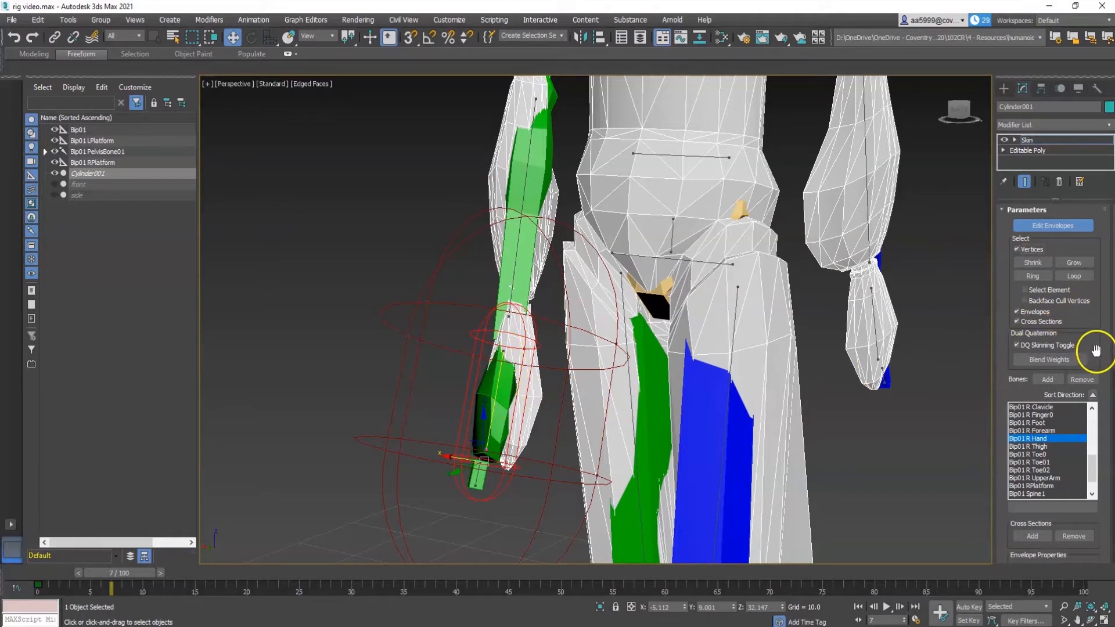
- Bring the Skin weight properties into view and select the vertices of the figure's right hand
scroll(1095, 342, down, 6)
scroll(1106, 365, down, 9)
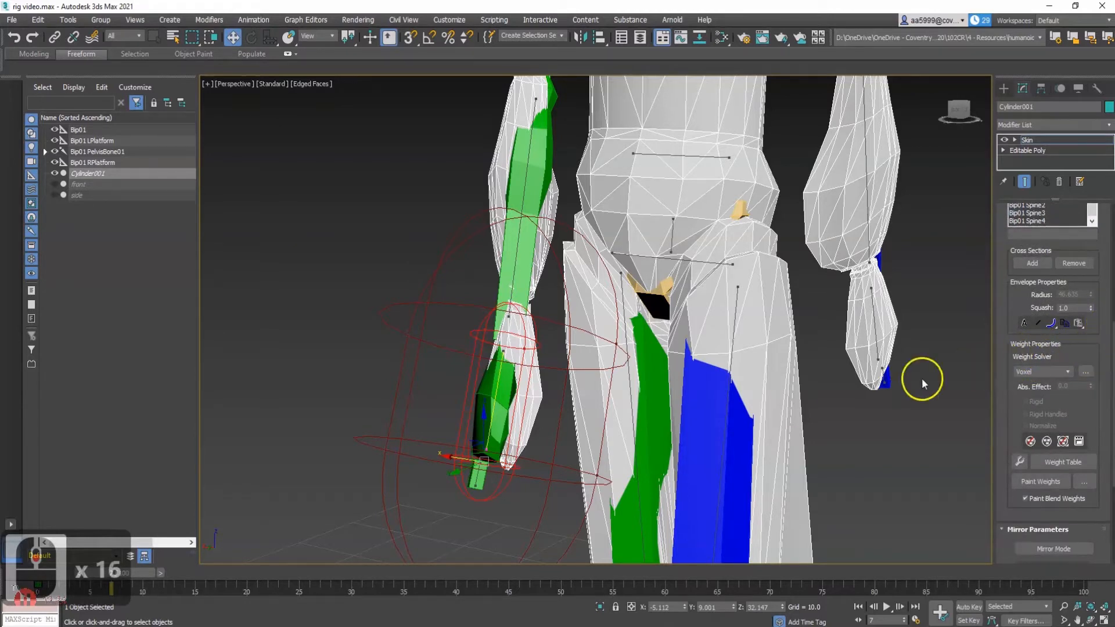
drag(453, 319, 552, 493)
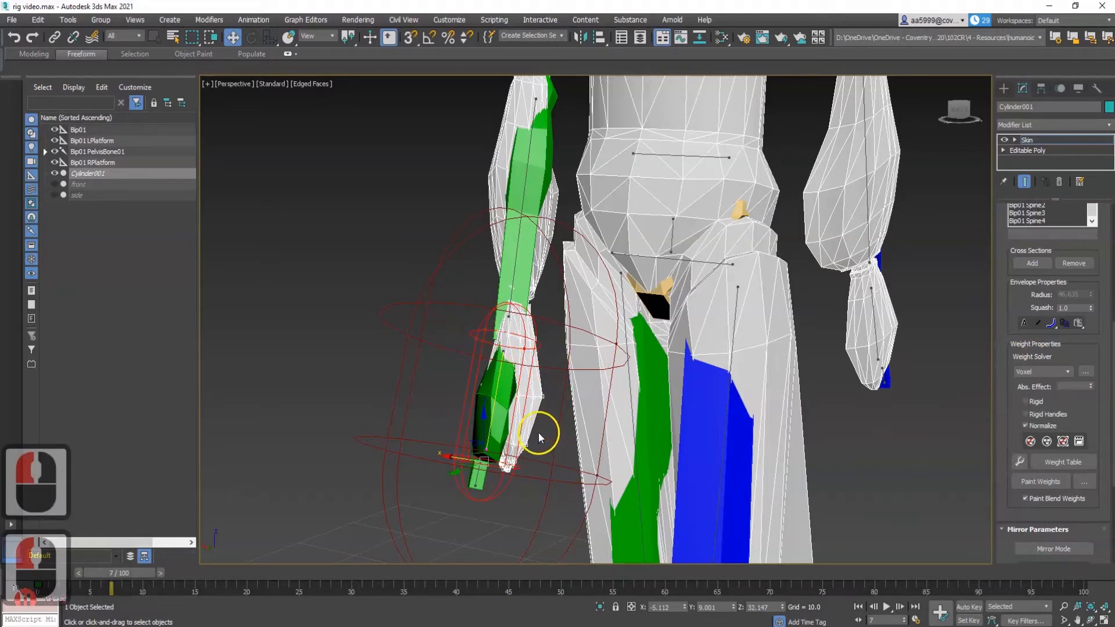
- Select a single vertex on the inner edge of the right hand, on the side facing the thigh
scroll(539, 437, up, 3)
scroll(499, 389, up, 6)
alt+middle_drag(481, 390, 511, 392)
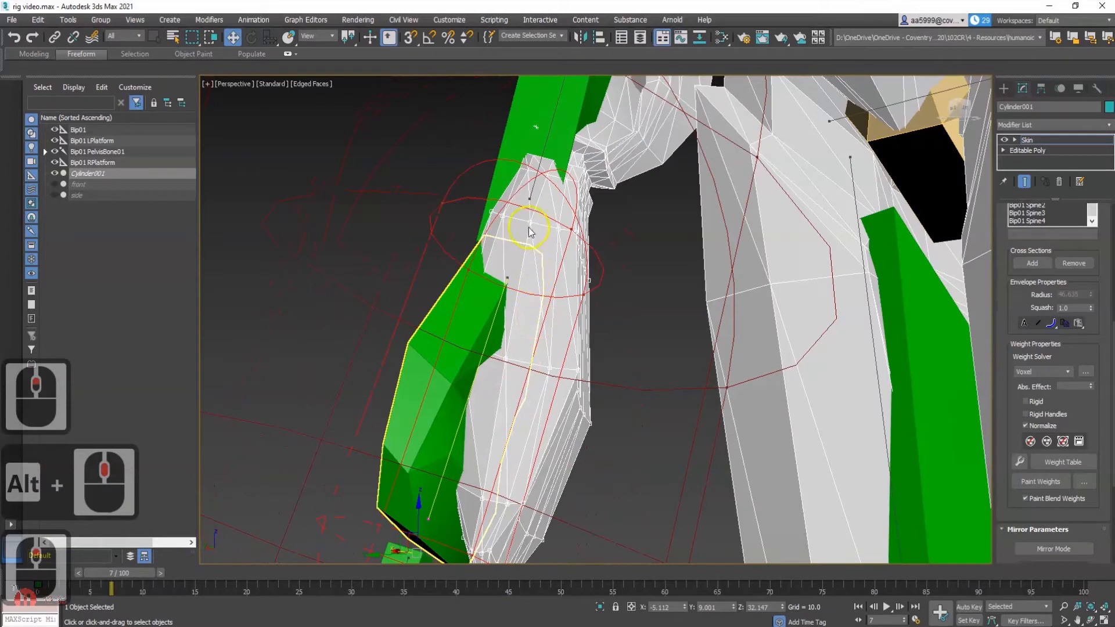
click(614, 425)
click(584, 415)
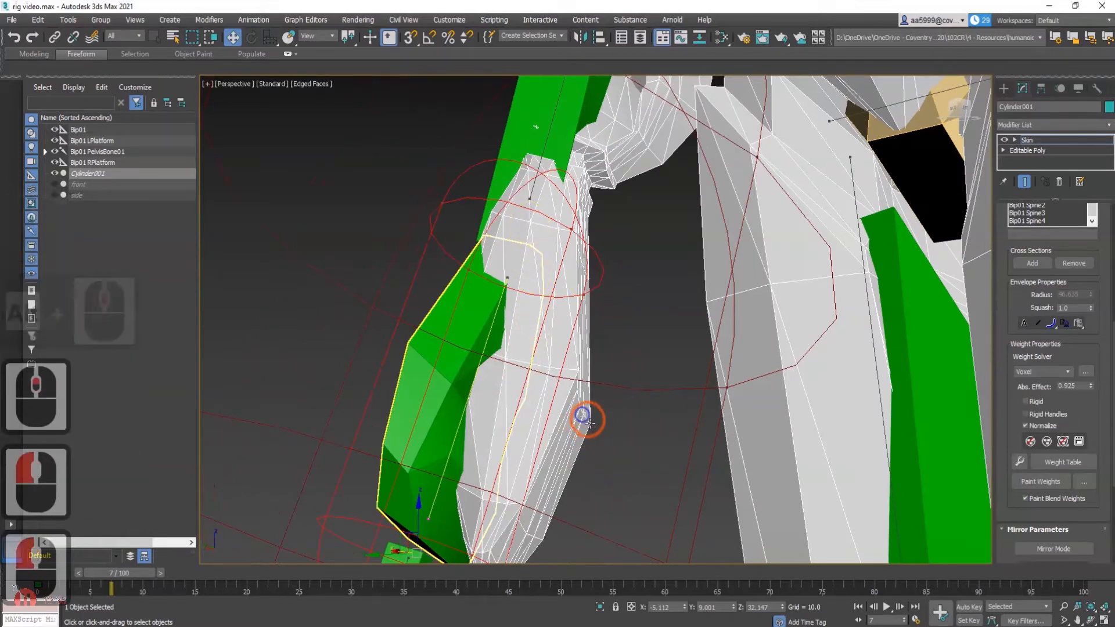
click(590, 424)
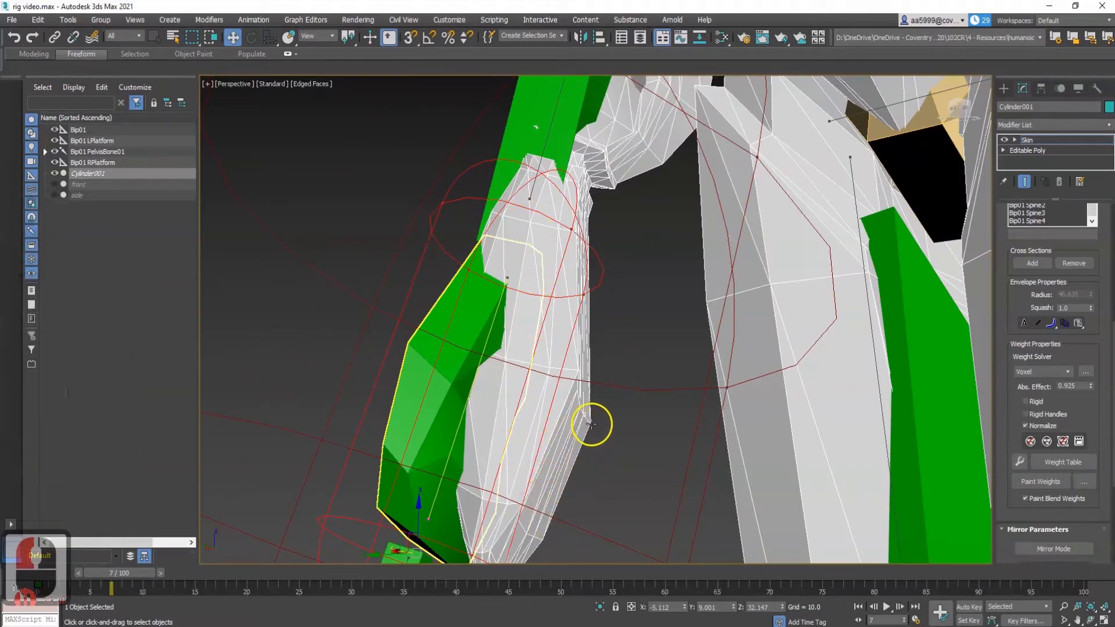
- Select the vertices of the figure's right hand and set their absolute effect on the Bip01 R Hand bone to 1.0
double_click(639, 351)
alt+middle_drag(639, 349, 624, 362)
drag(656, 309, 441, 476)
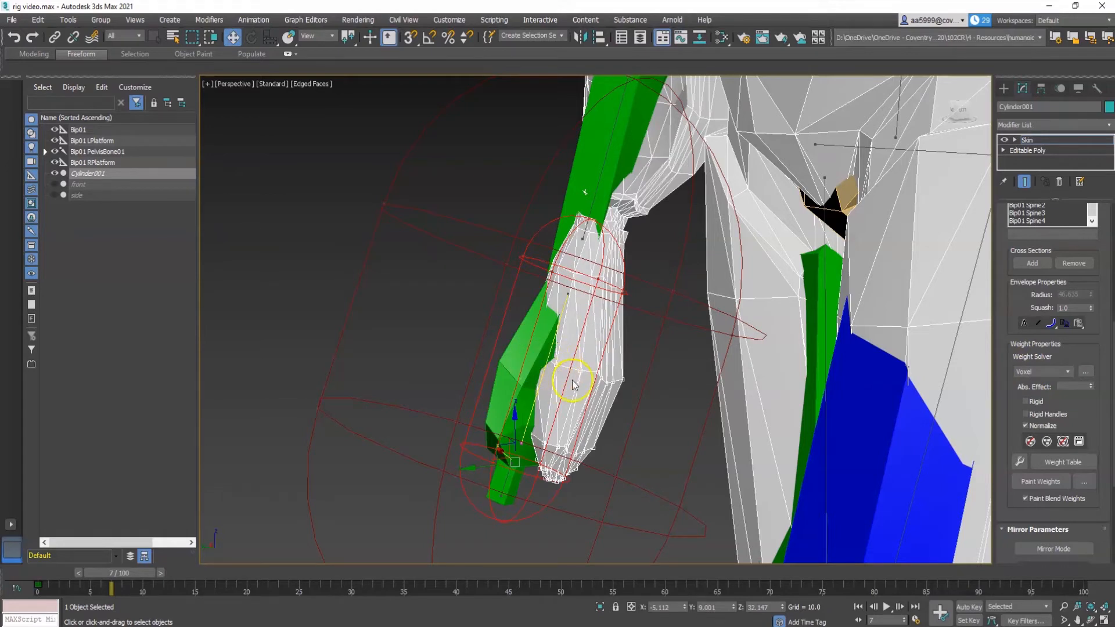
click(1071, 387)
text(1)
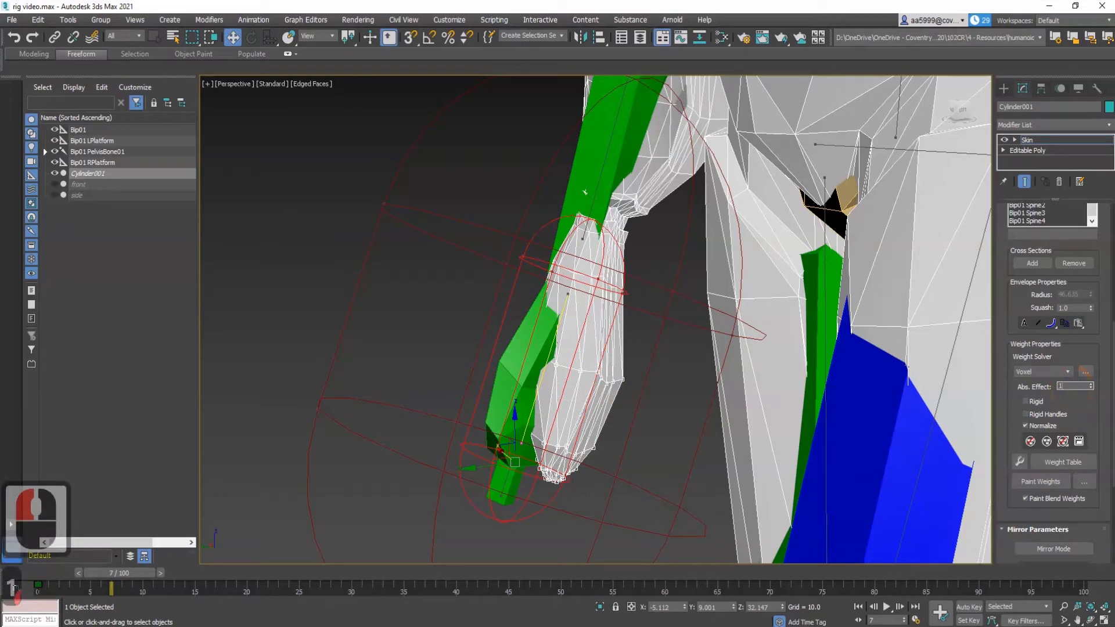
key(Return)
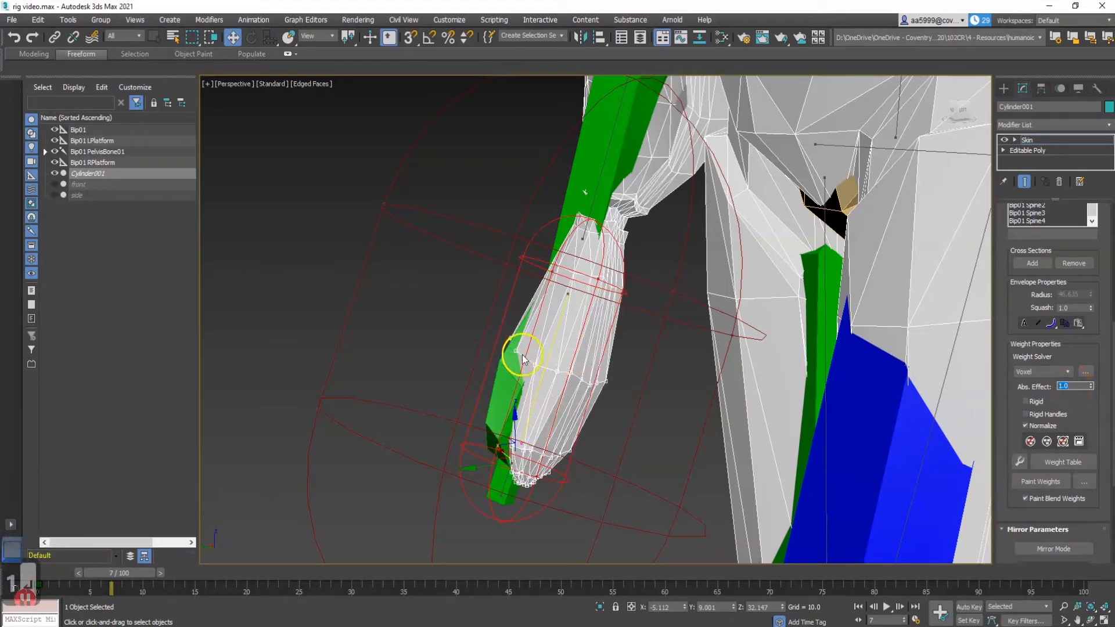
- Select the upper right-hand vertices just below the wrist and set their absolute effect to 0.8
alt+middle_drag(575, 410, 604, 416)
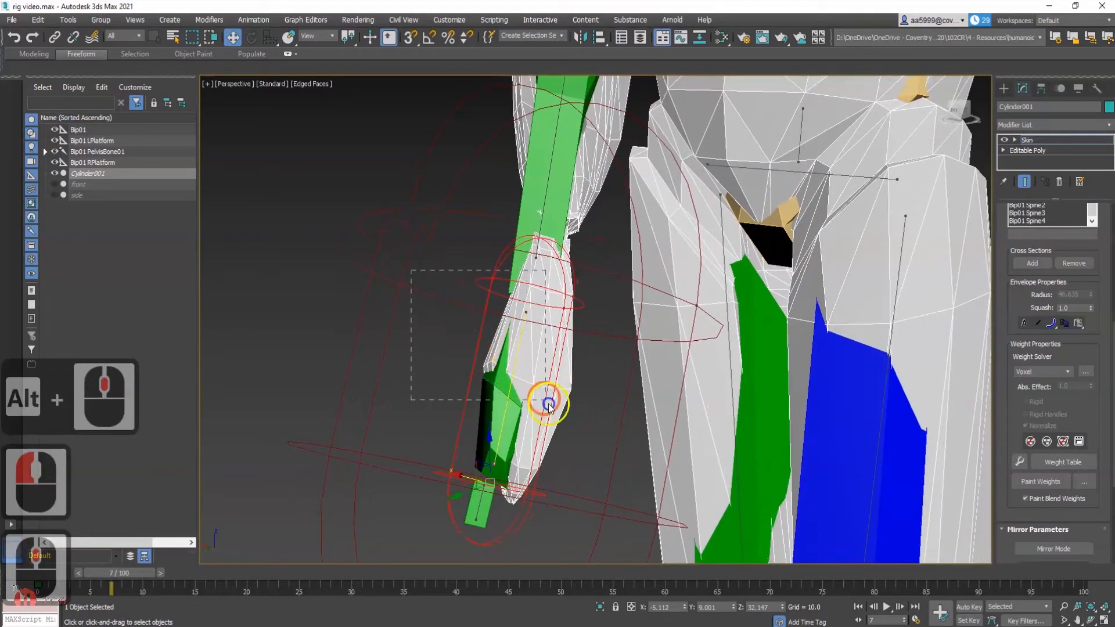
alt+middle_drag(567, 418, 636, 422)
click(1069, 385)
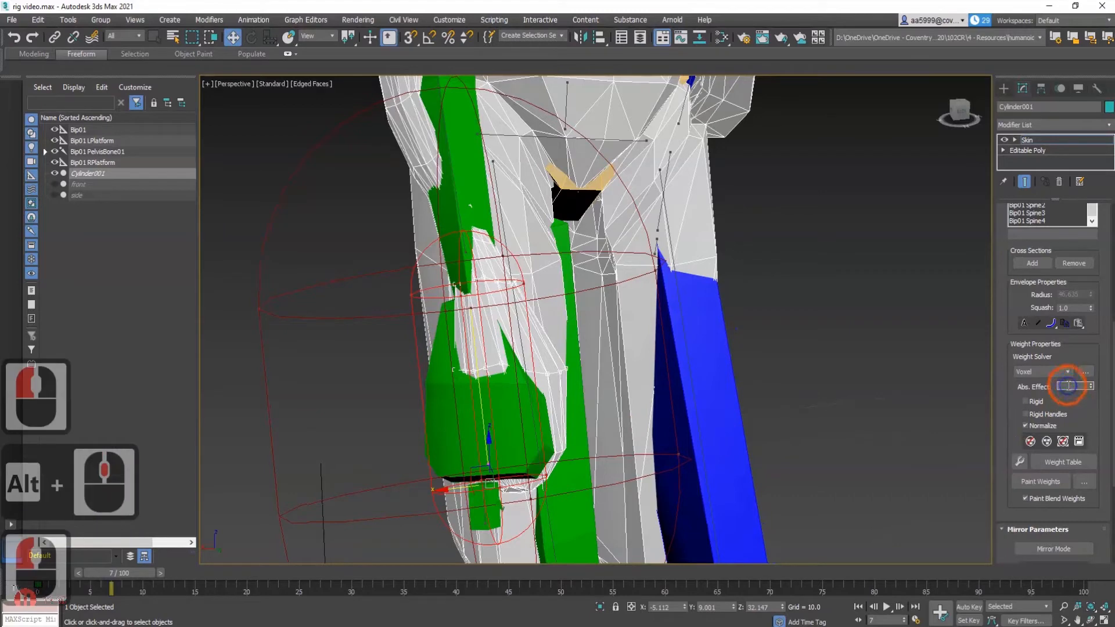
text(0.8)
key(Return)
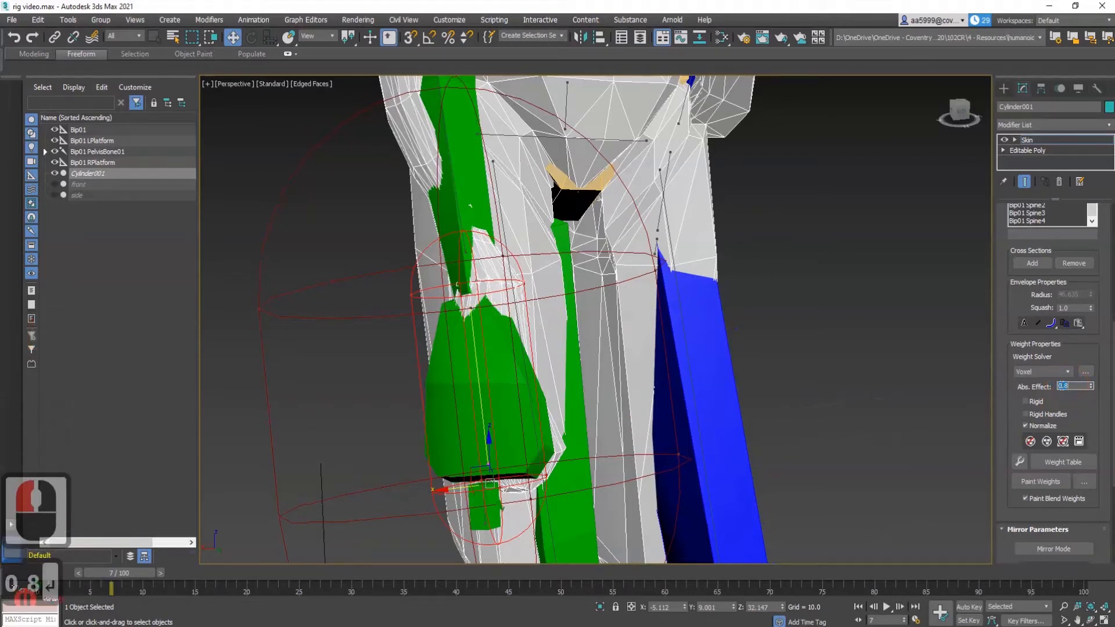
- Select the lower right-hand vertices from the knuckles to the fingertips and set their absolute effect to 1.0
alt+middle_drag(523, 360, 470, 359)
mouse_move(590, 313)
alt+middle_down()
mouse_move(560, 331)
mouse_move(575, 312)
alt+middle_up()
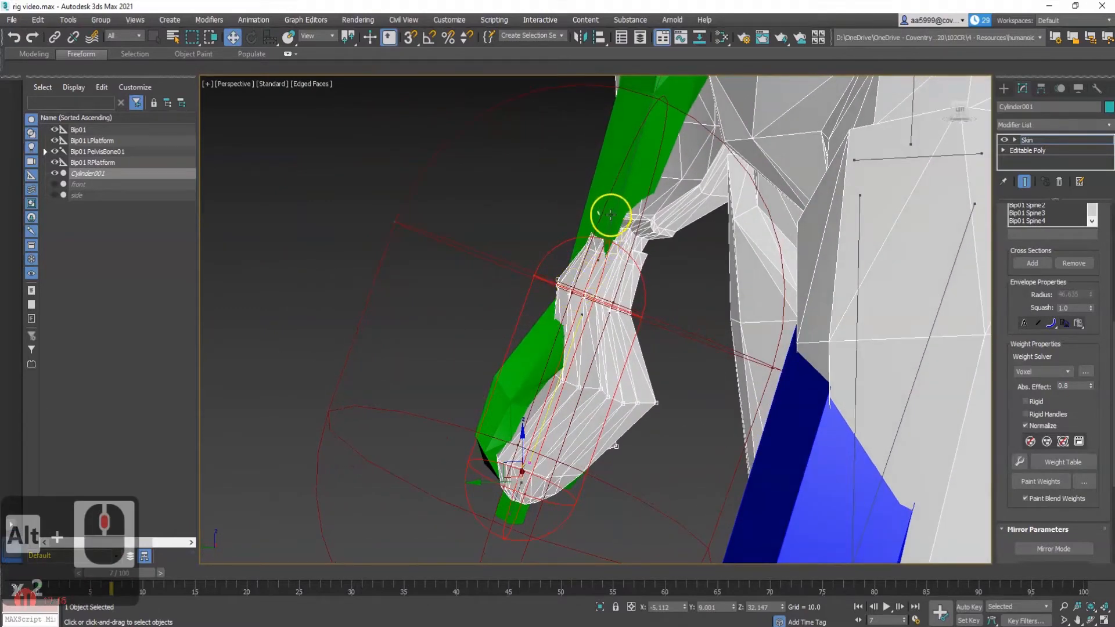
alt+middle_drag(580, 366, 604, 293)
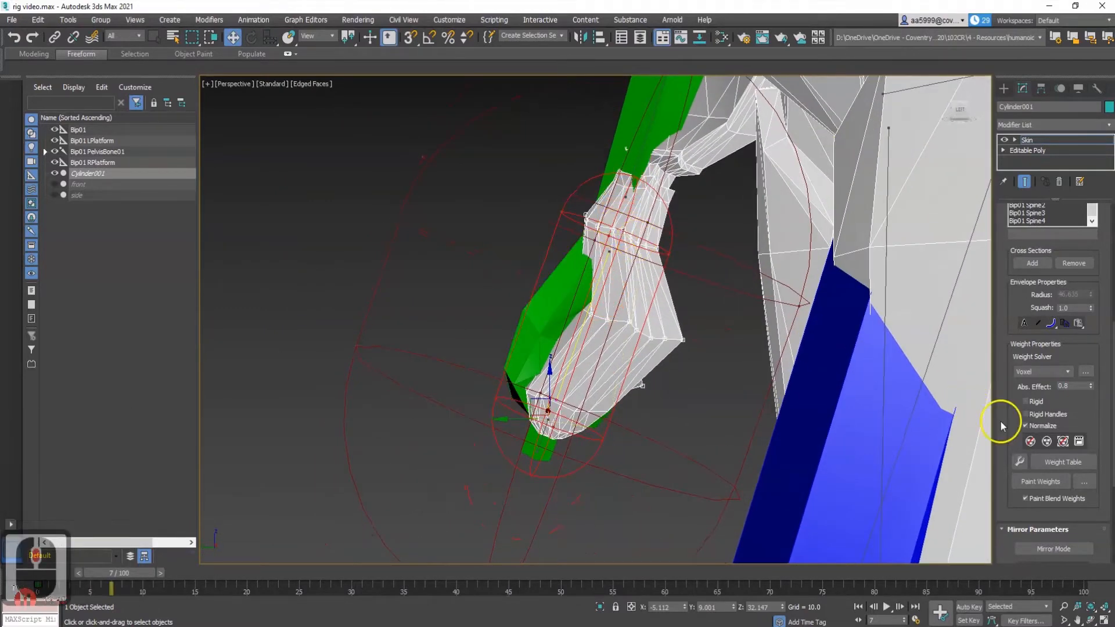
click(721, 317)
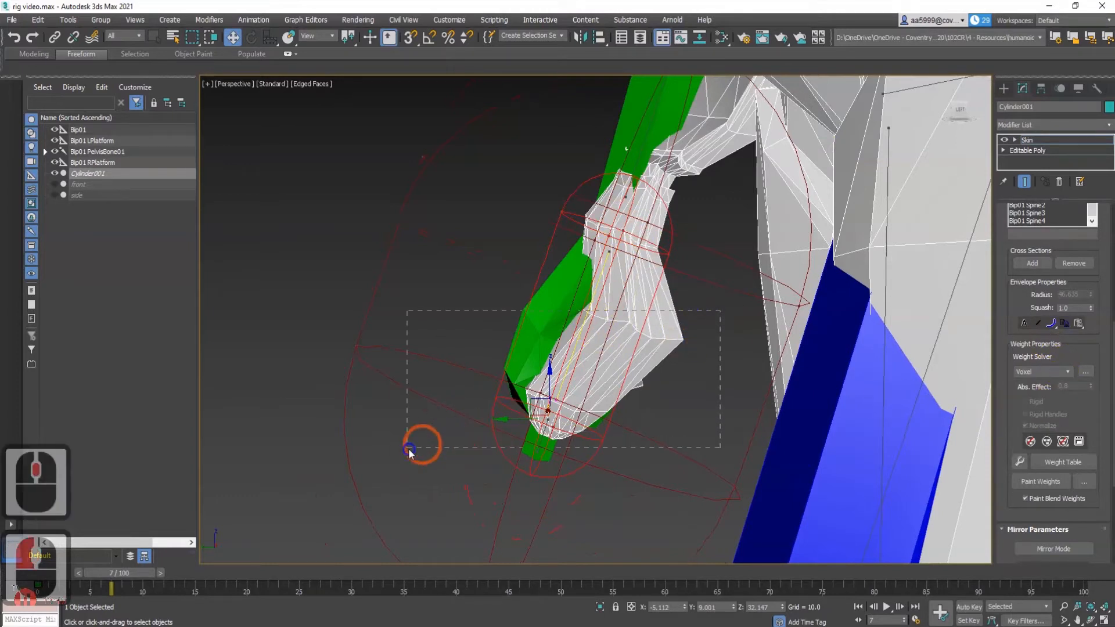
drag(409, 452, 391, 465)
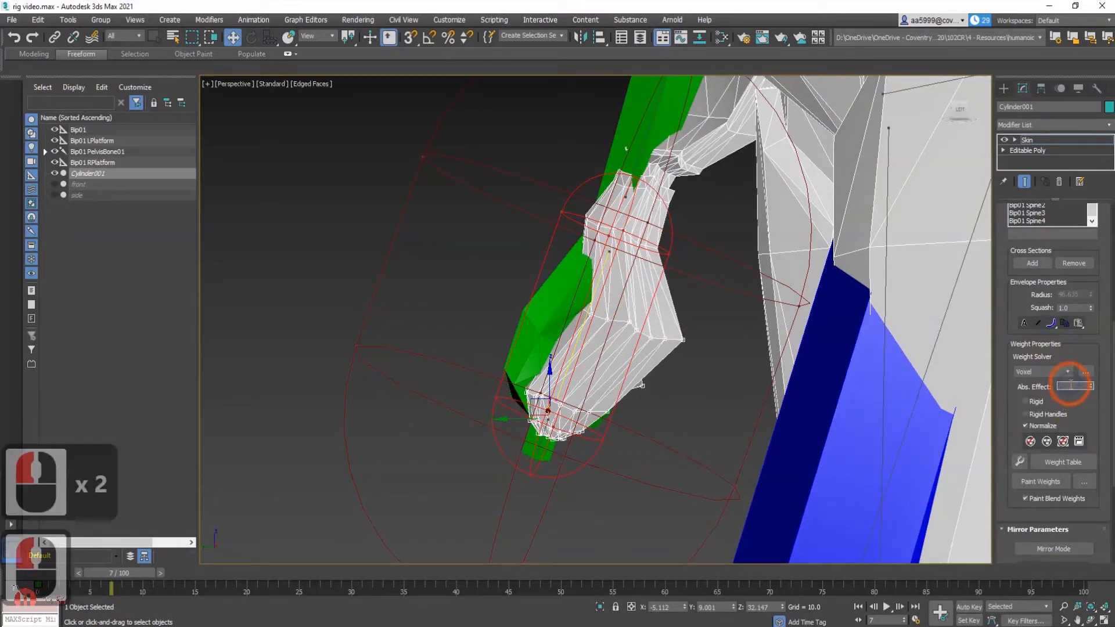
text(1)
key(Return)
alt+middle_drag(597, 363, 630, 261)
alt+middle_drag(591, 376, 566, 348)
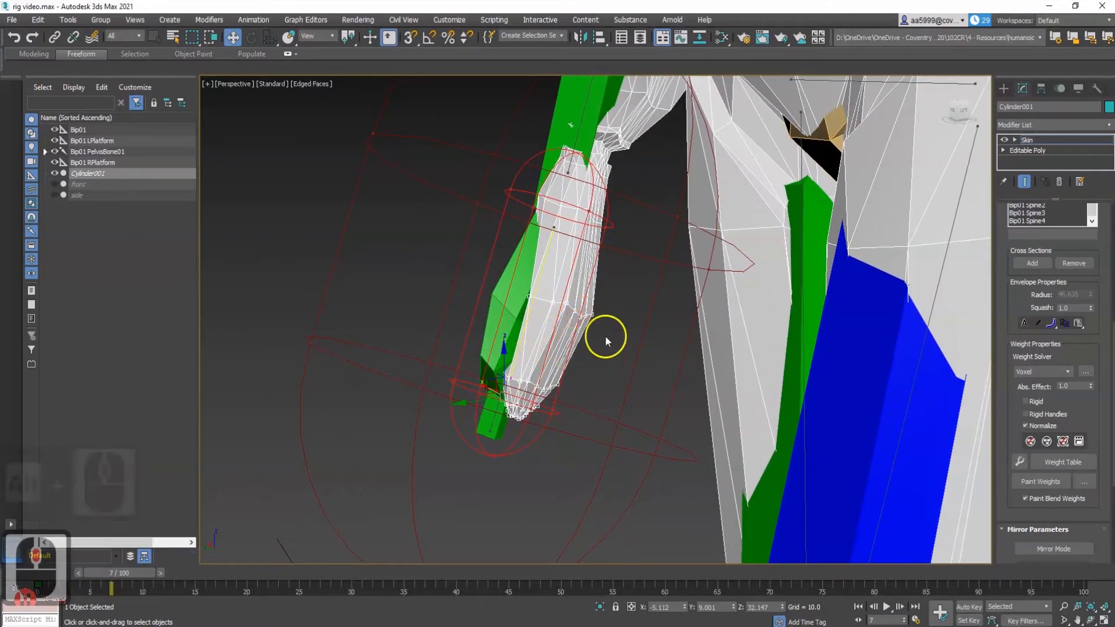
- Clear the vertex selection and move the animation to frame 14 to inspect the right arm and hip
click(621, 335)
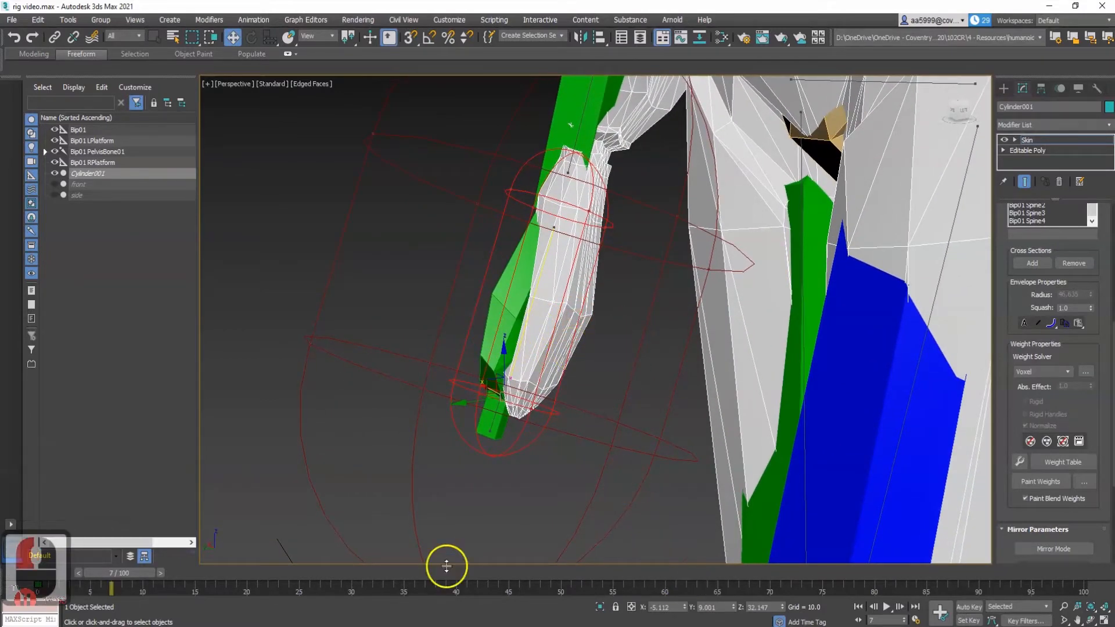
drag(130, 575, 205, 581)
scroll(442, 367, down, 3)
alt+middle_drag(437, 366, 554, 260)
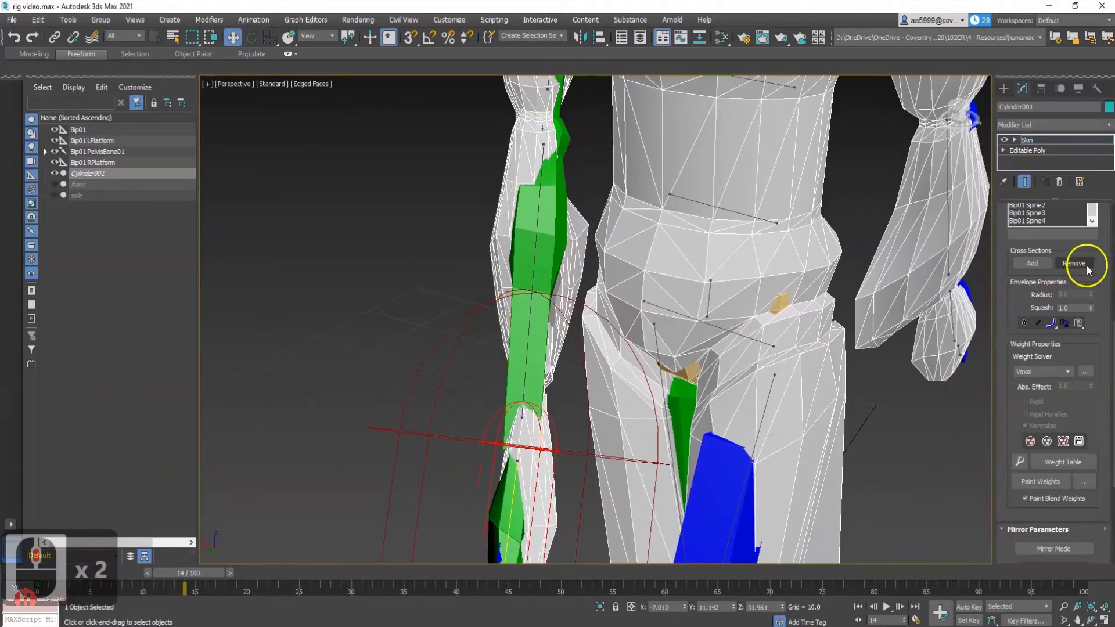
- Choose the Bip01 R Forearm bone in the Skin modifier for weight editing
scroll(1106, 268, up, 4)
scroll(1100, 271, up, 5)
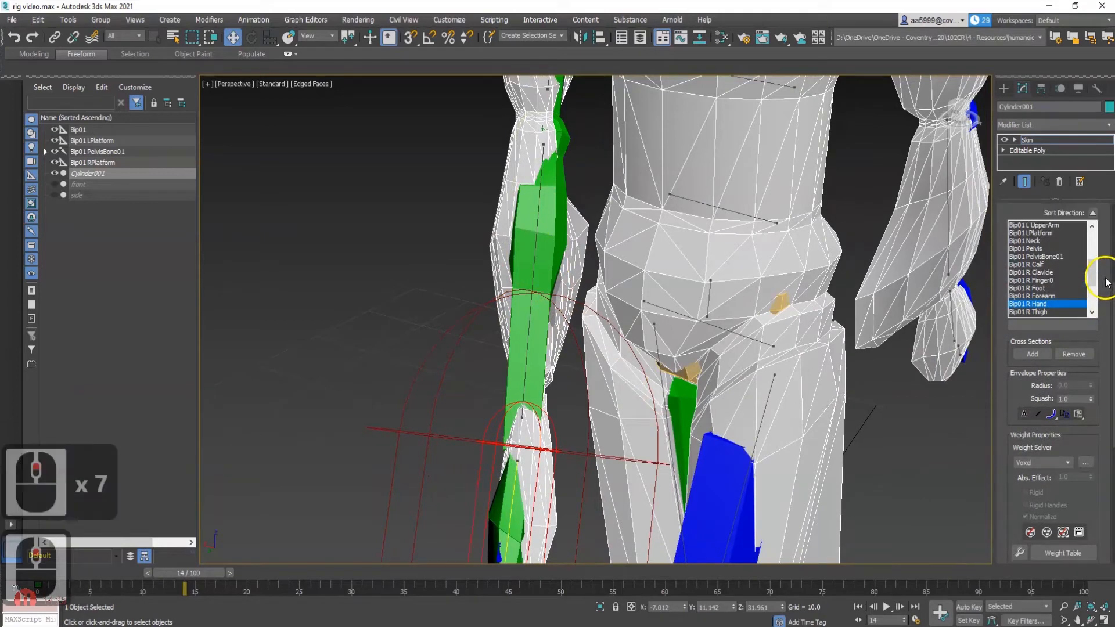
scroll(1071, 295, down, 1)
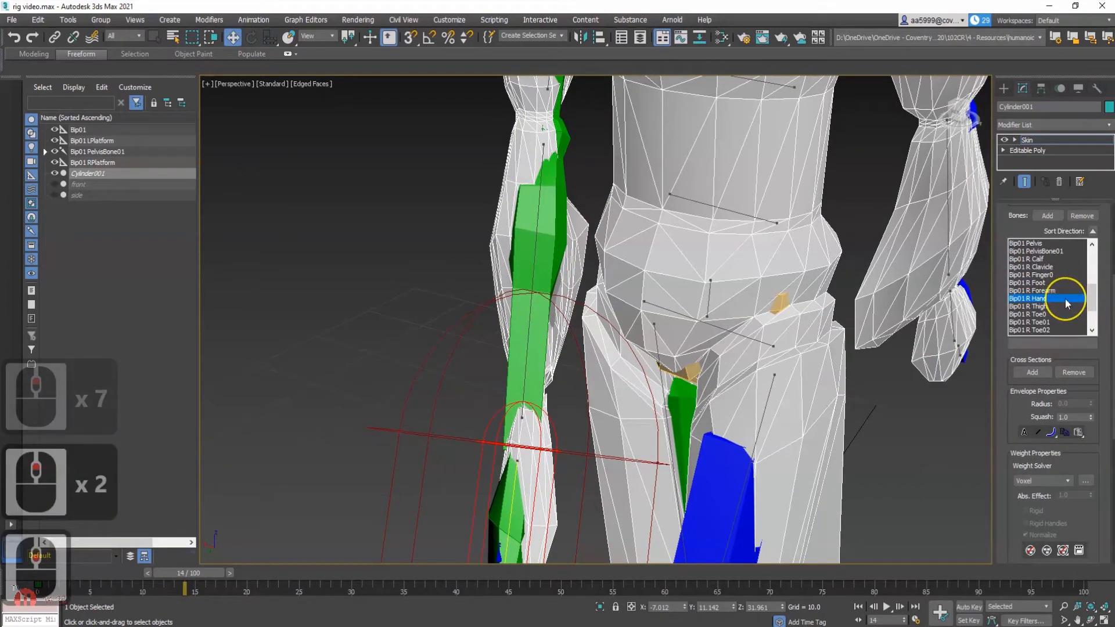
scroll(1065, 299, up, 1)
scroll(1065, 299, down, 3)
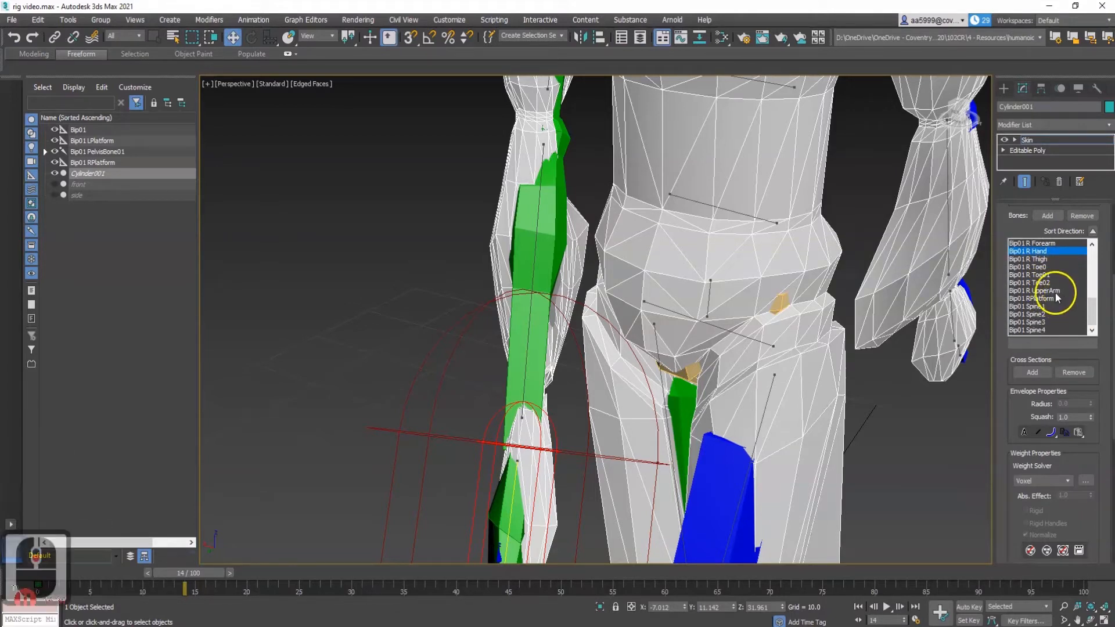
click(1055, 291)
scroll(1068, 281, up, 3)
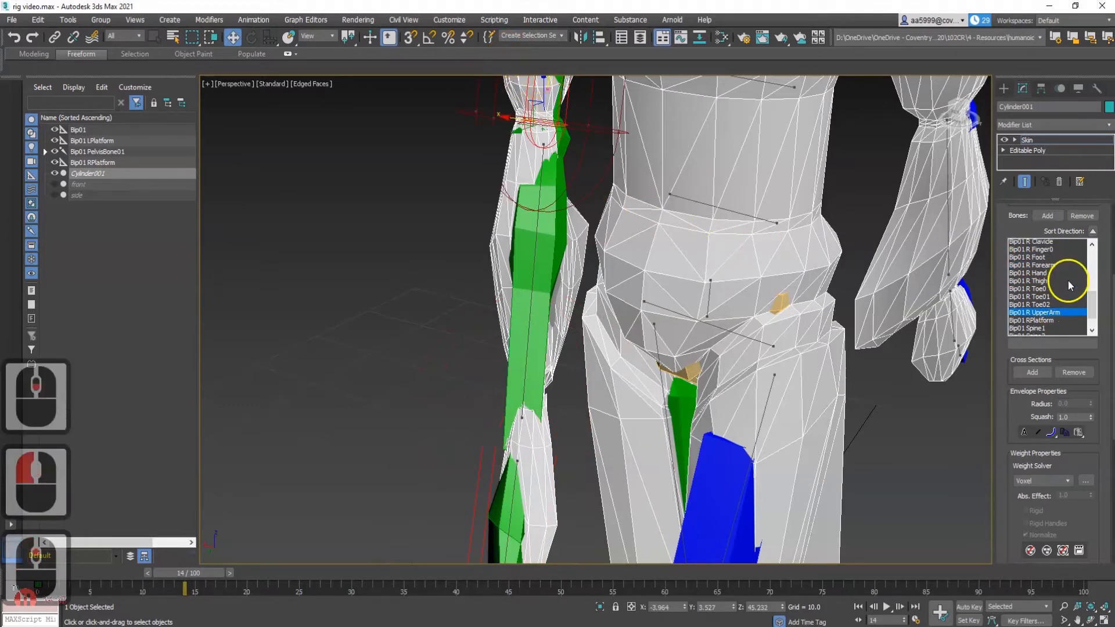
scroll(1056, 284, up, 3)
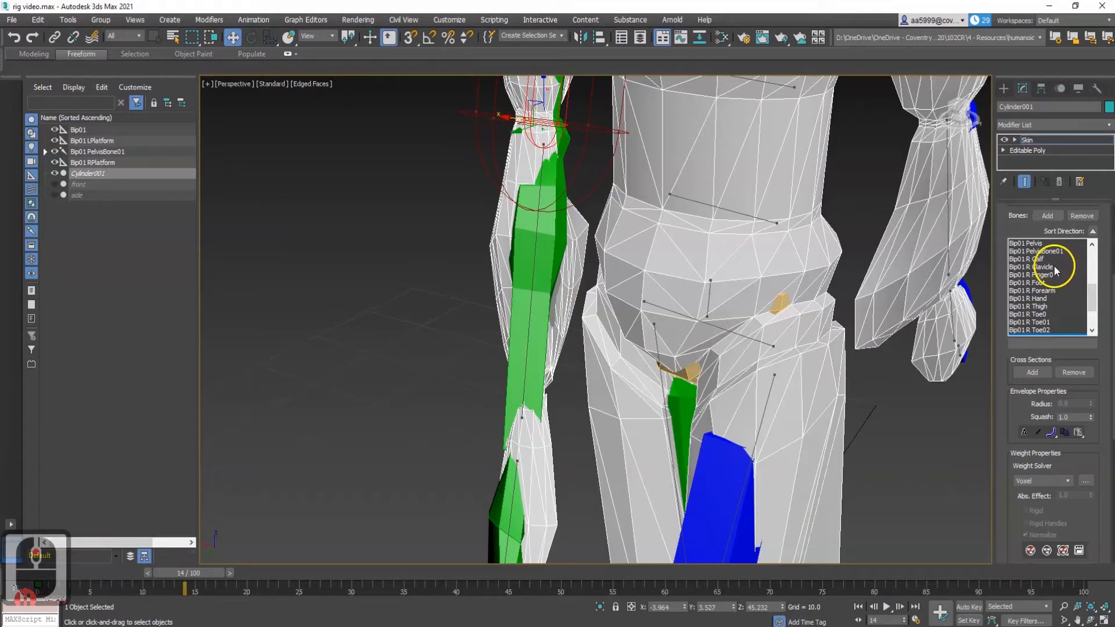
click(1057, 267)
click(1054, 260)
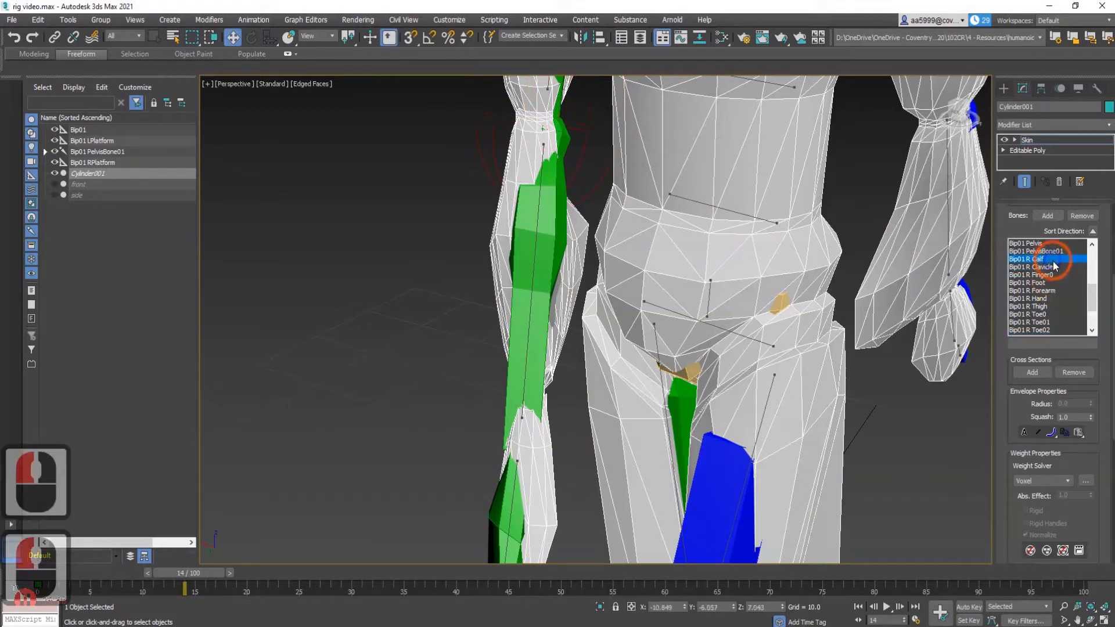
click(1056, 292)
scroll(1053, 308, up, 3)
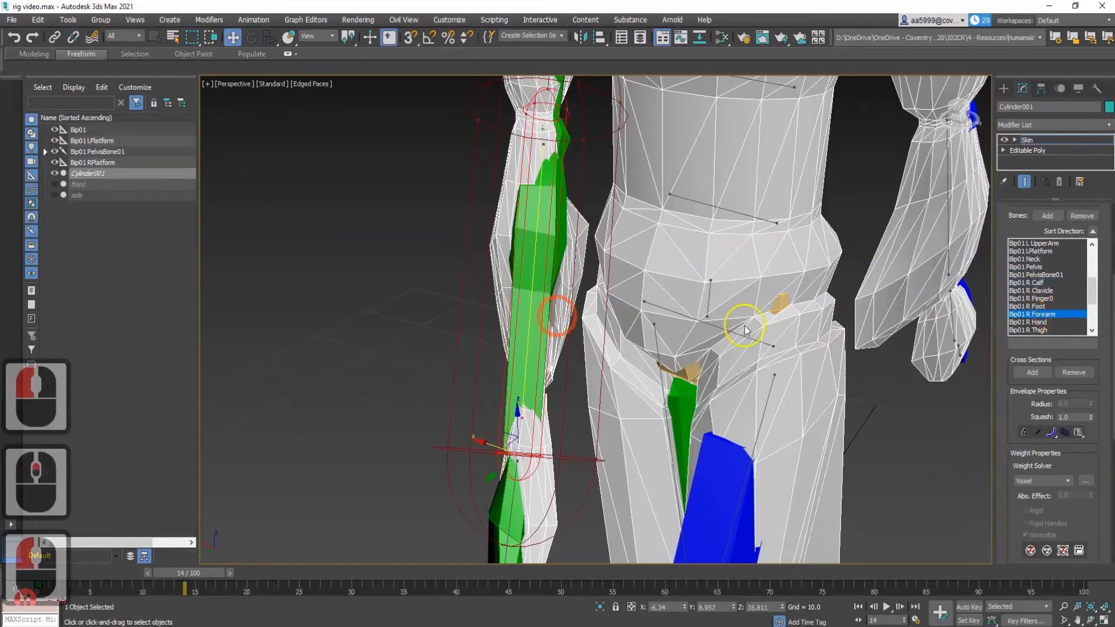
alt+middle_drag(577, 303, 572, 251)
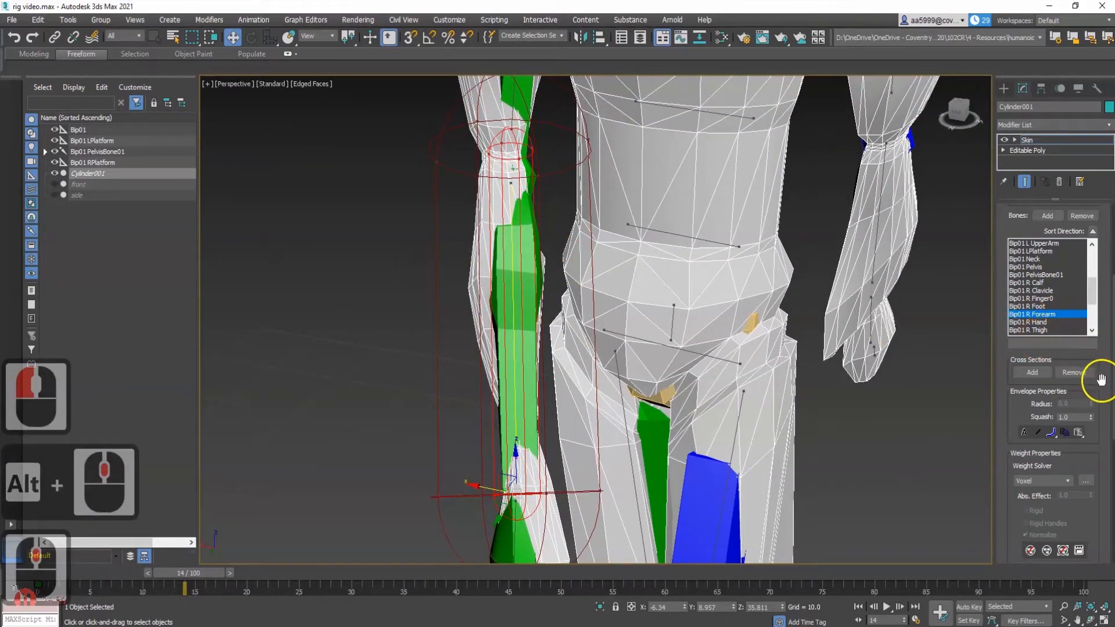
- Select the right forearm vertices, exclude the nearby hip vertex from the selection, and set their absolute effect to 1.0
scroll(1101, 379, down, 7)
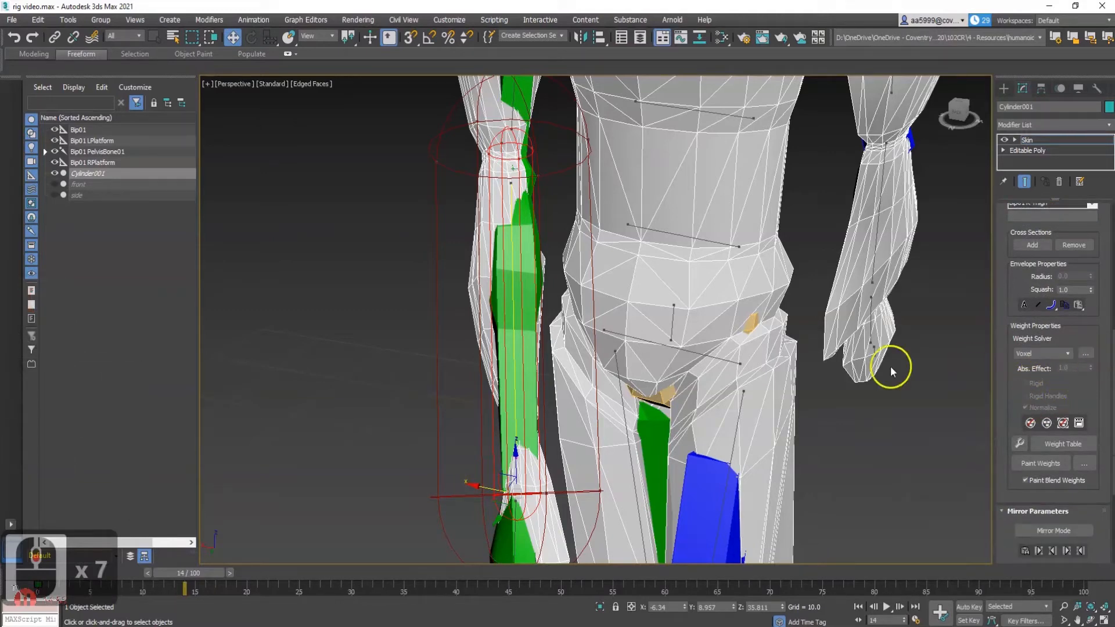
alt+middle_drag(425, 200, 463, 208)
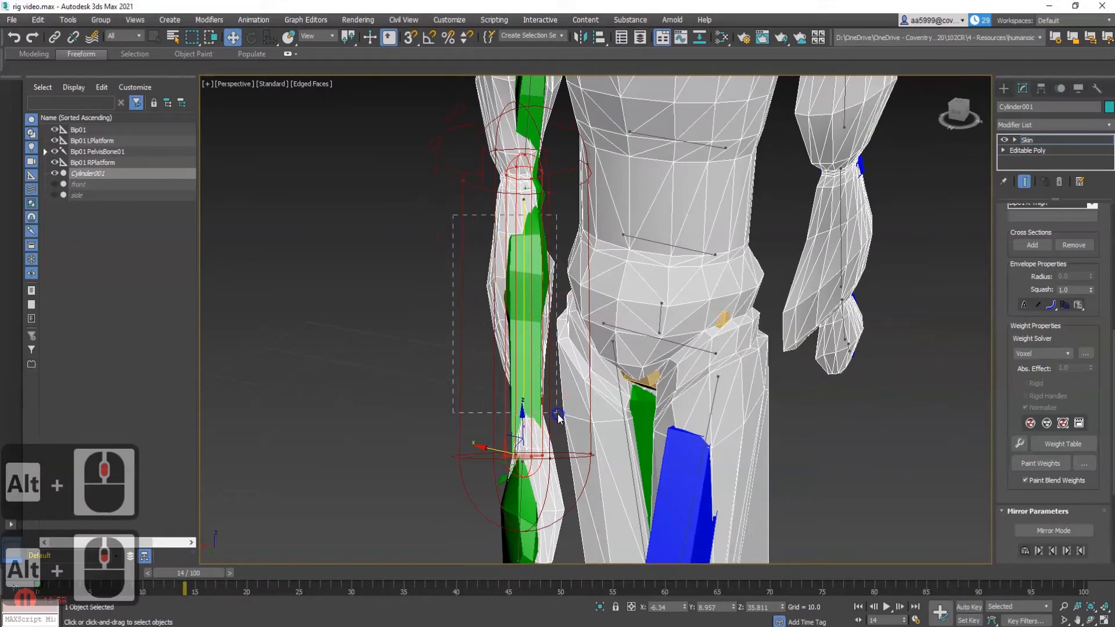
scroll(545, 344, up, 2)
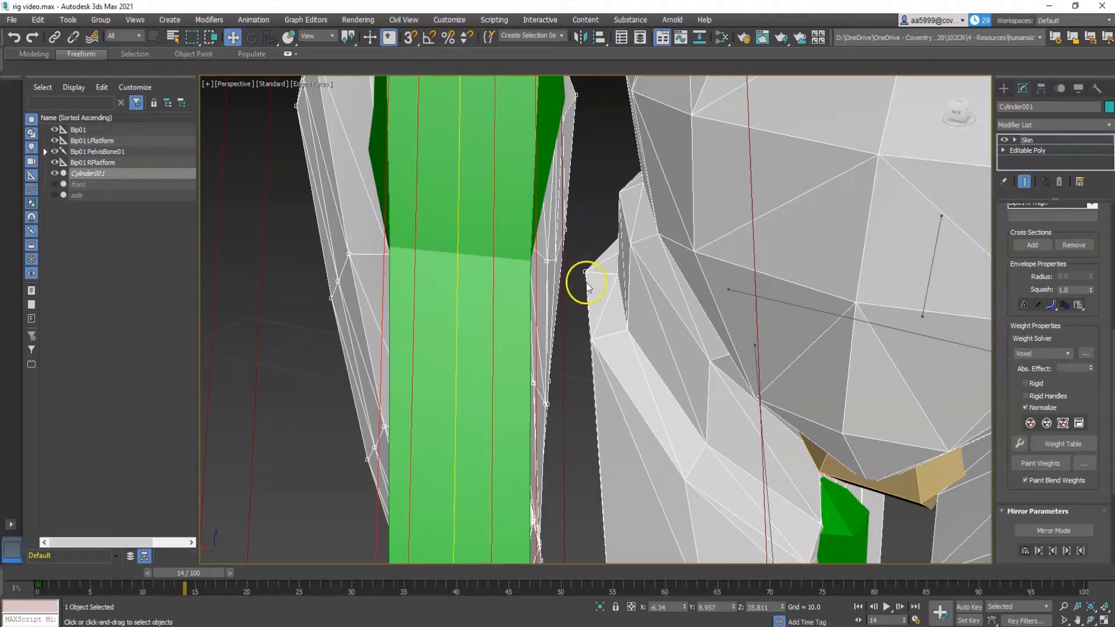
scroll(583, 319, up, 2)
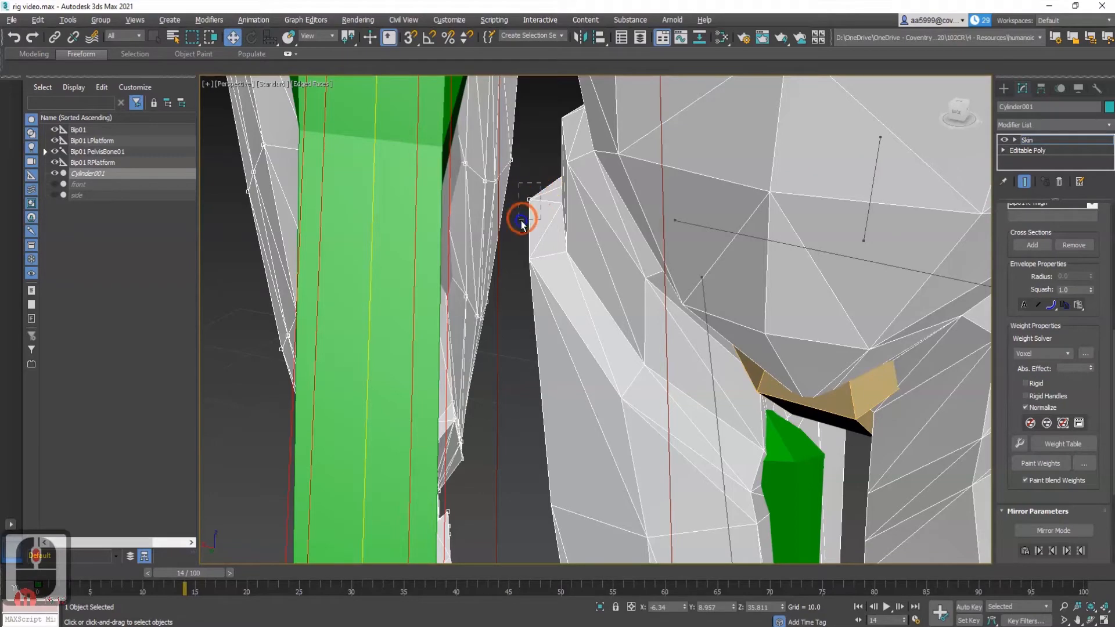
alt+drag(524, 217, 521, 219)
scroll(541, 290, down, 3)
alt+middle_drag(542, 284, 720, 246)
scroll(493, 256, up, 2)
middle_drag(495, 285, 538, 301)
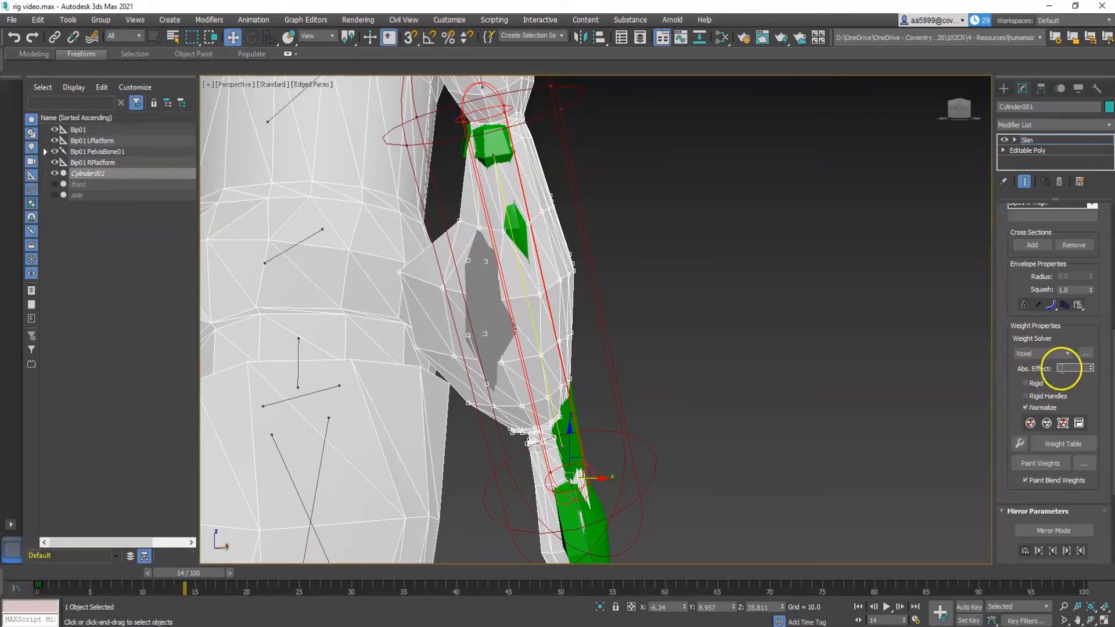
key(Return)
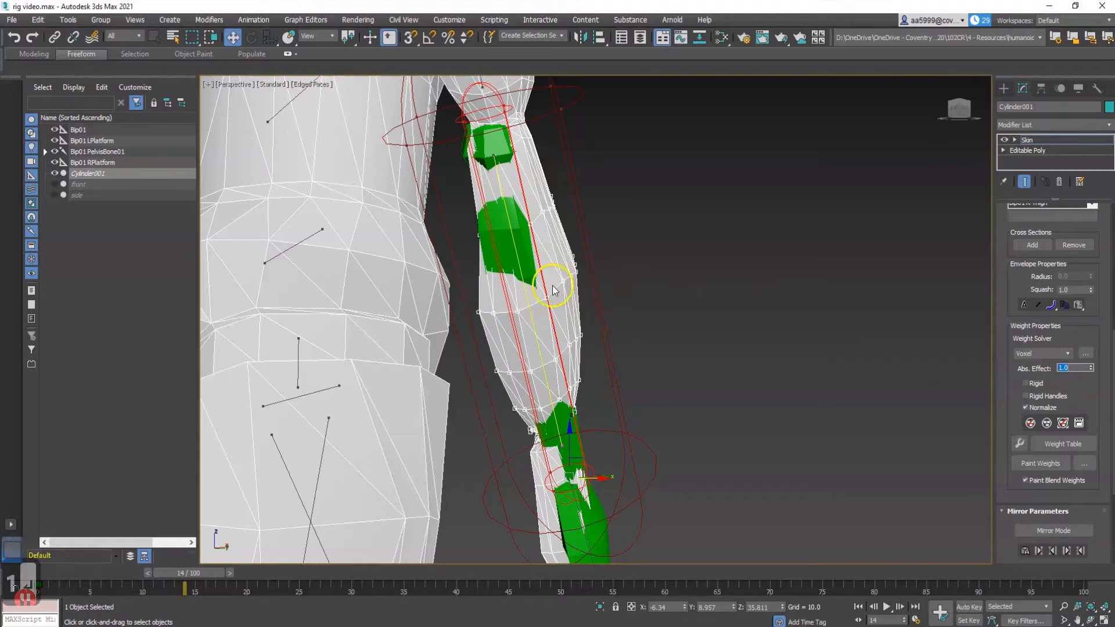
alt+middle_drag(550, 302, 569, 355)
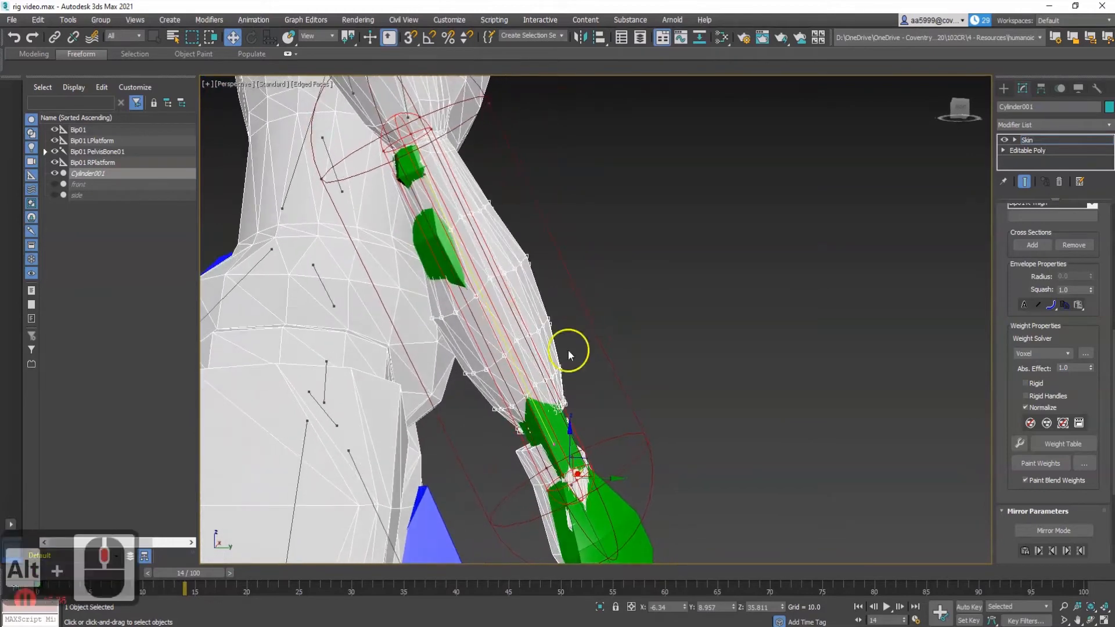
- Move the animation to frame 24 and examine how the right forearm and hand deform from the front
drag(195, 577, 291, 607)
alt+middle_drag(384, 424, 586, 382)
scroll(318, 407, down, 3)
scroll(540, 441, up, 1)
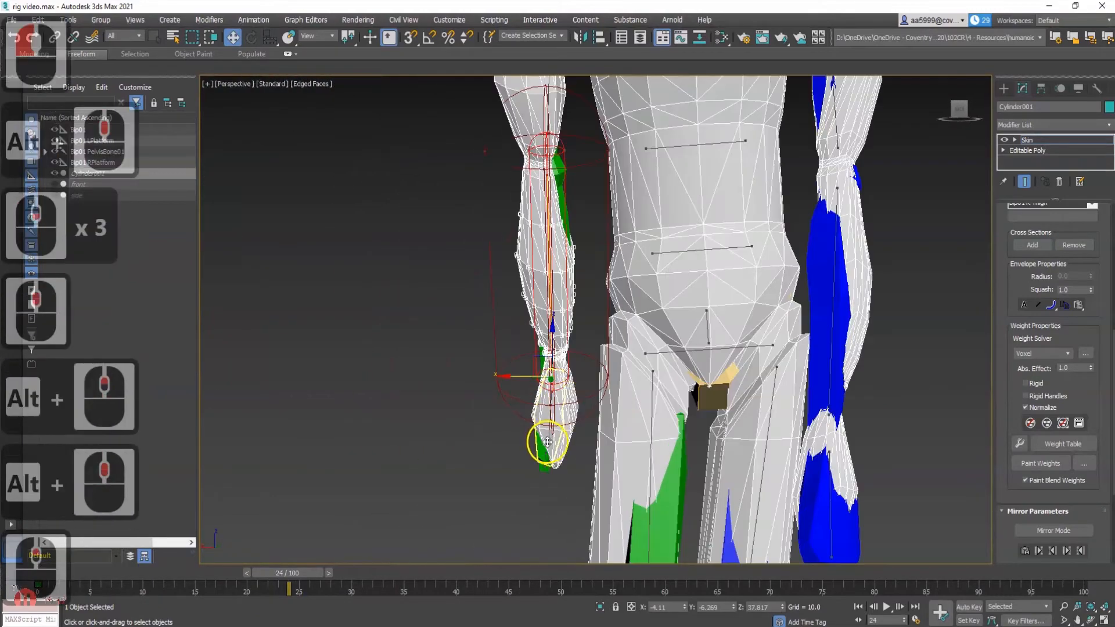
scroll(621, 314, up, 1)
middle_drag(622, 309, 619, 390)
- Move the animation to frame 32, clear the vertex selection and inspect the deformation of the whole figure
drag(273, 578, 377, 586)
click(380, 378)
click(392, 358)
scroll(674, 401, down, 3)
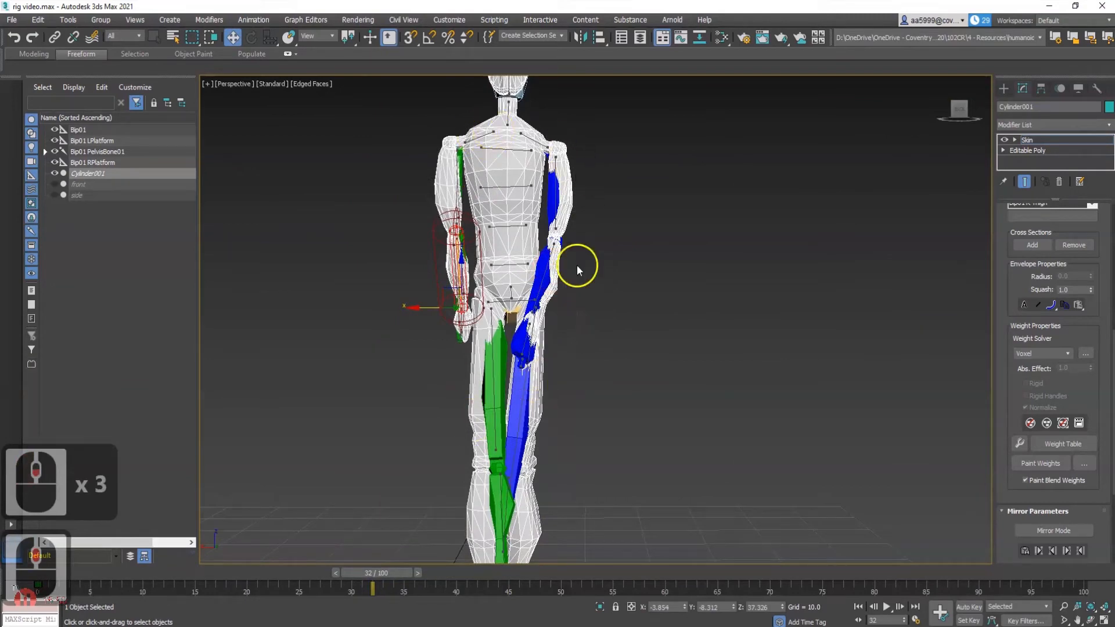
scroll(523, 267, down, 1)
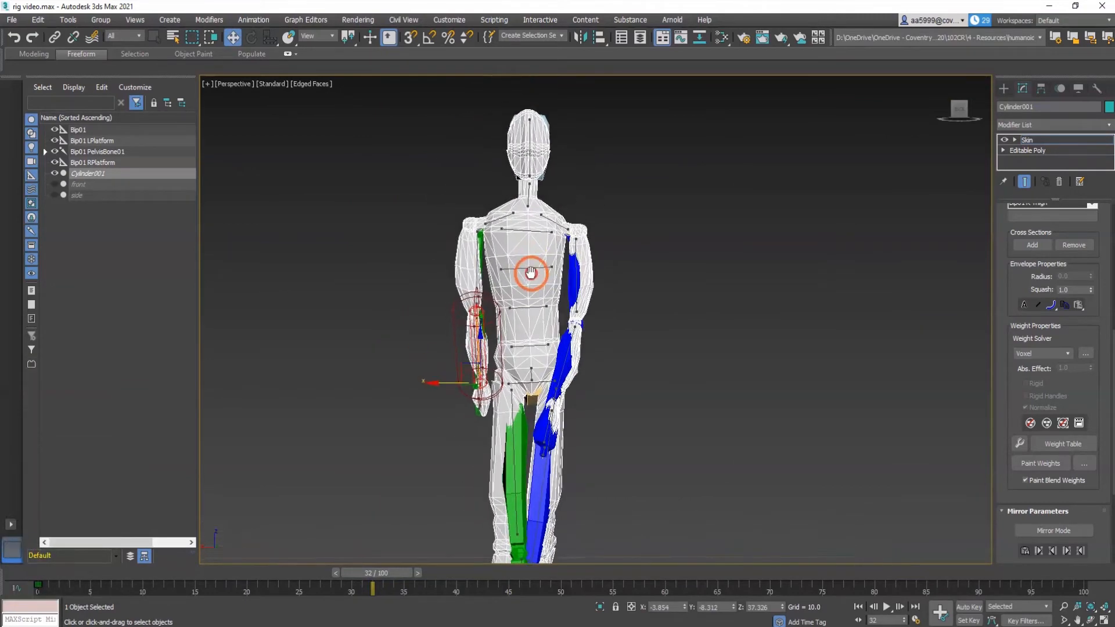
- Select the right upper arm vertices from below the shoulder to the elbow, including those on the inner side of the arm
scroll(506, 250, up, 3)
middle_drag(523, 317, 555, 246)
scroll(511, 246, down, 1)
drag(421, 184, 515, 309)
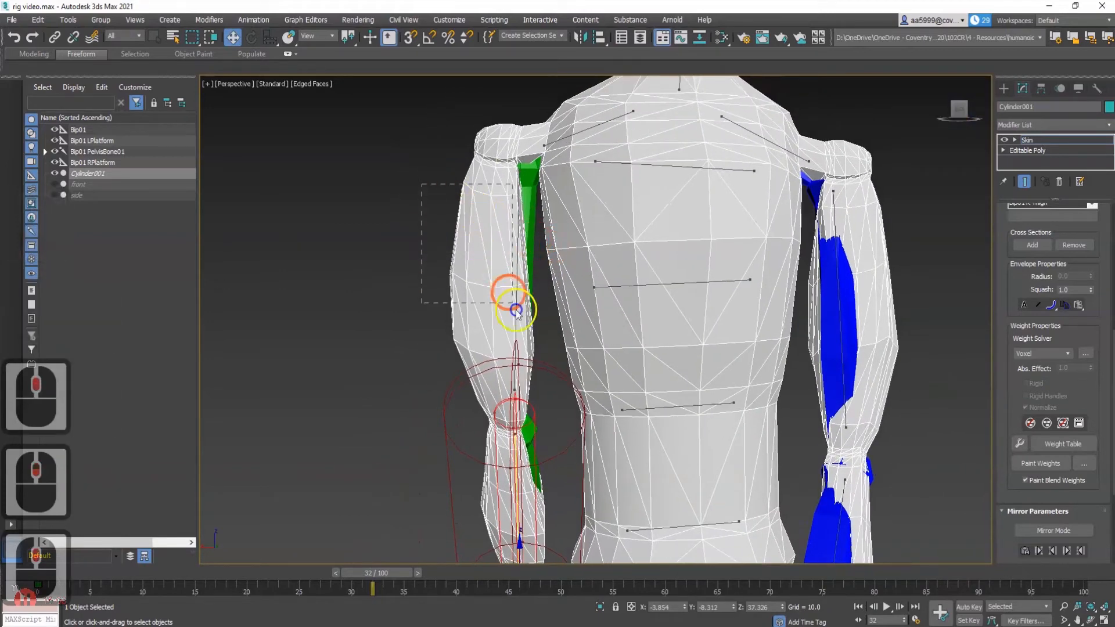
drag(536, 384, 530, 379)
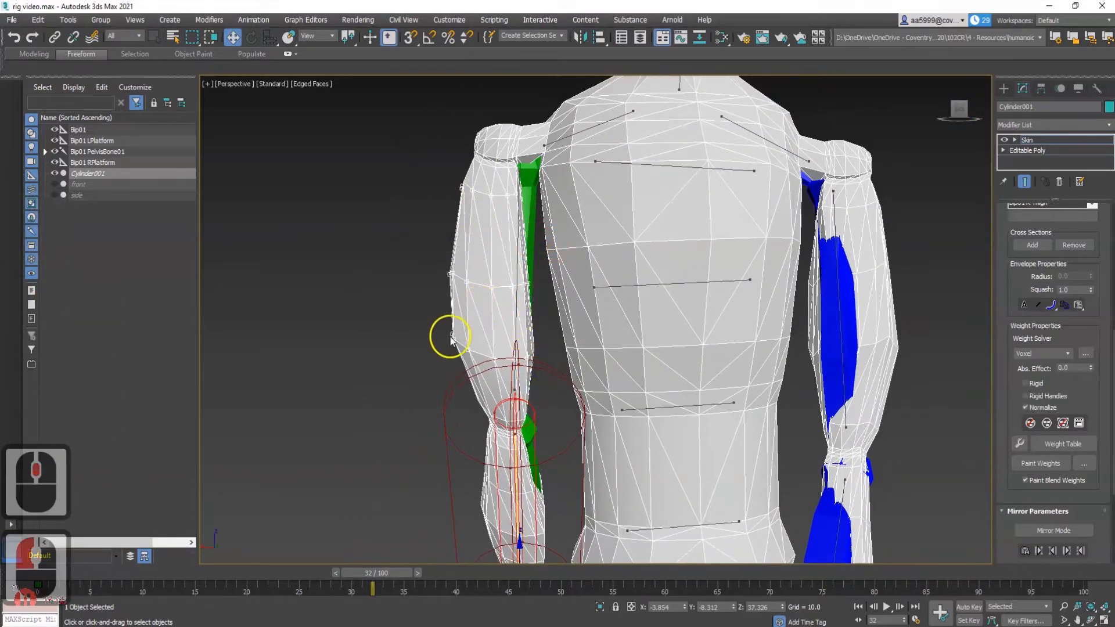
ctrl+drag(541, 410, 544, 412)
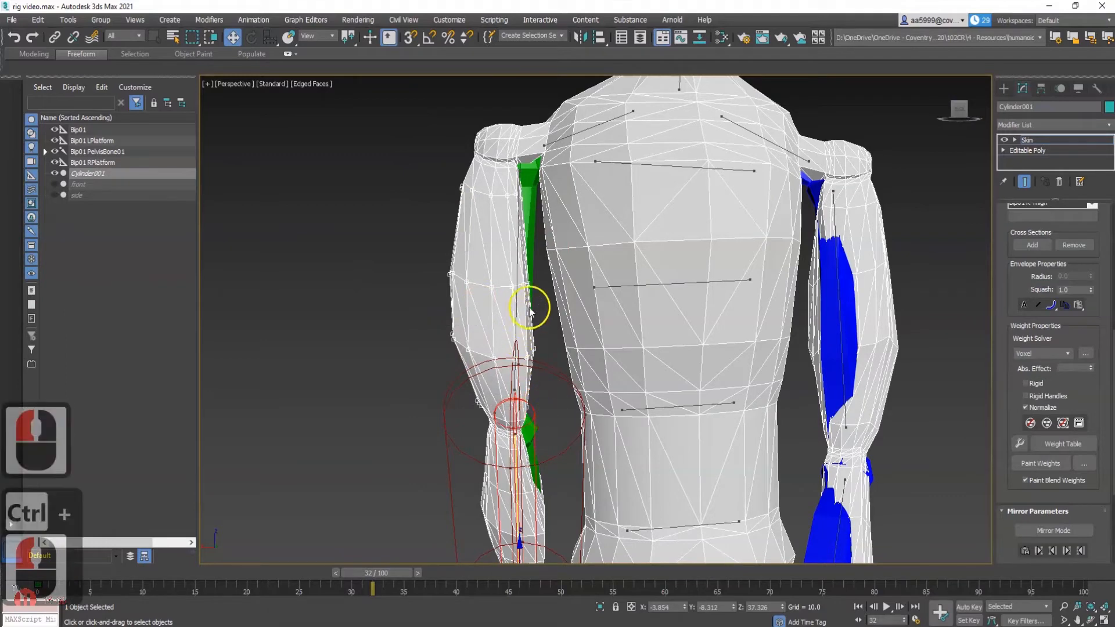
ctrl+drag(528, 324, 528, 323)
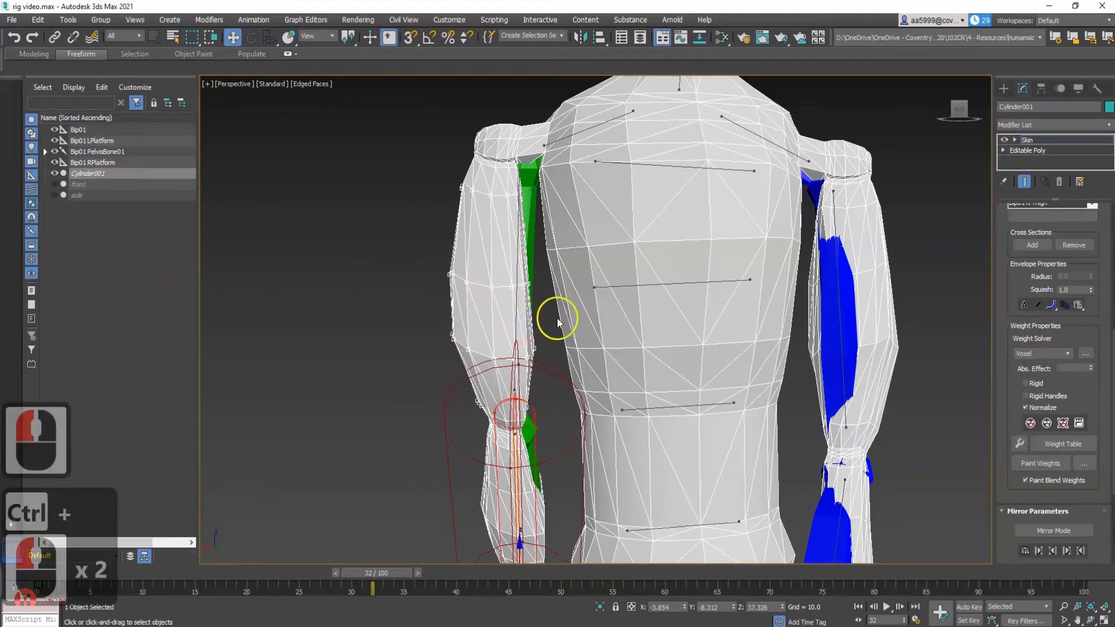
middle_drag(456, 252, 551, 294)
scroll(551, 295, up, 5)
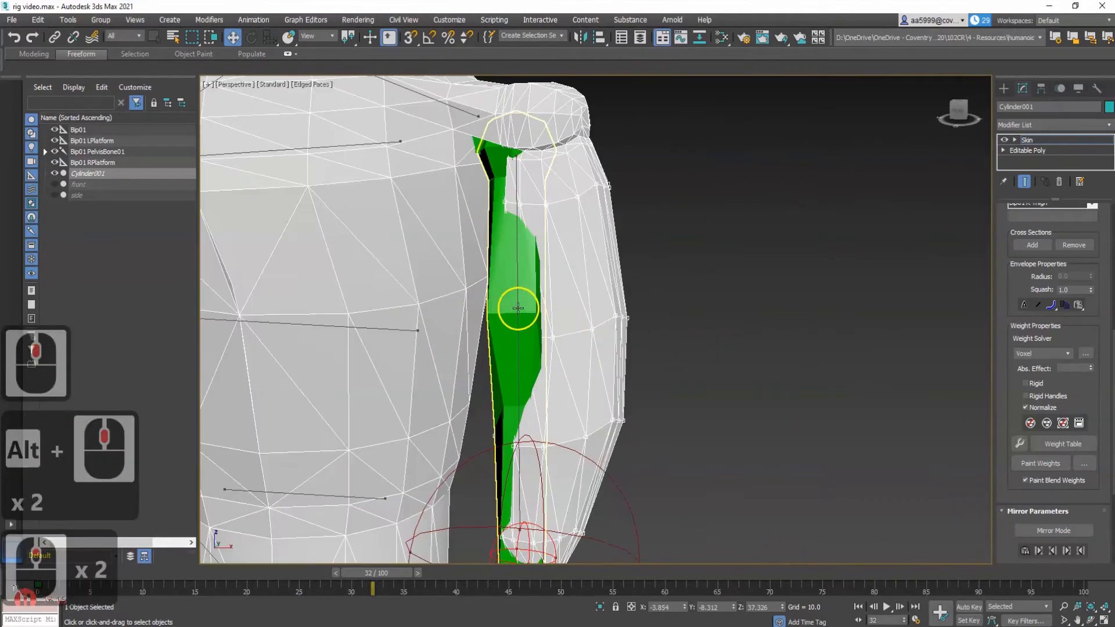
- Choose the Bip01 R UpperArm bone and set the selected upper arm vertices' absolute effect to 1.0
scroll(1097, 254, up, 2)
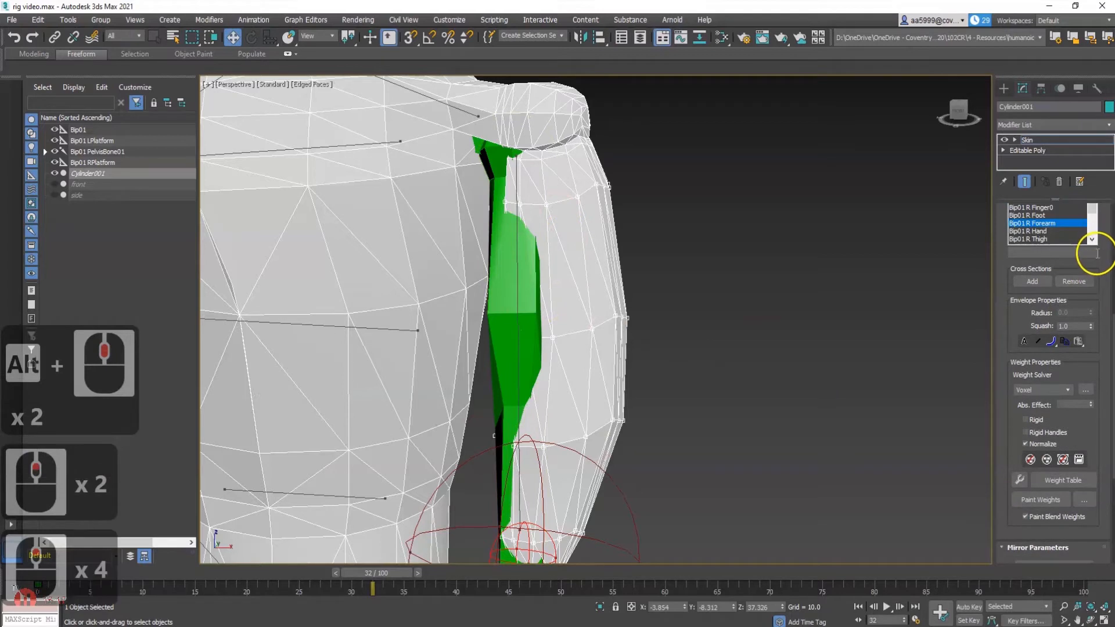
scroll(1098, 256, up, 8)
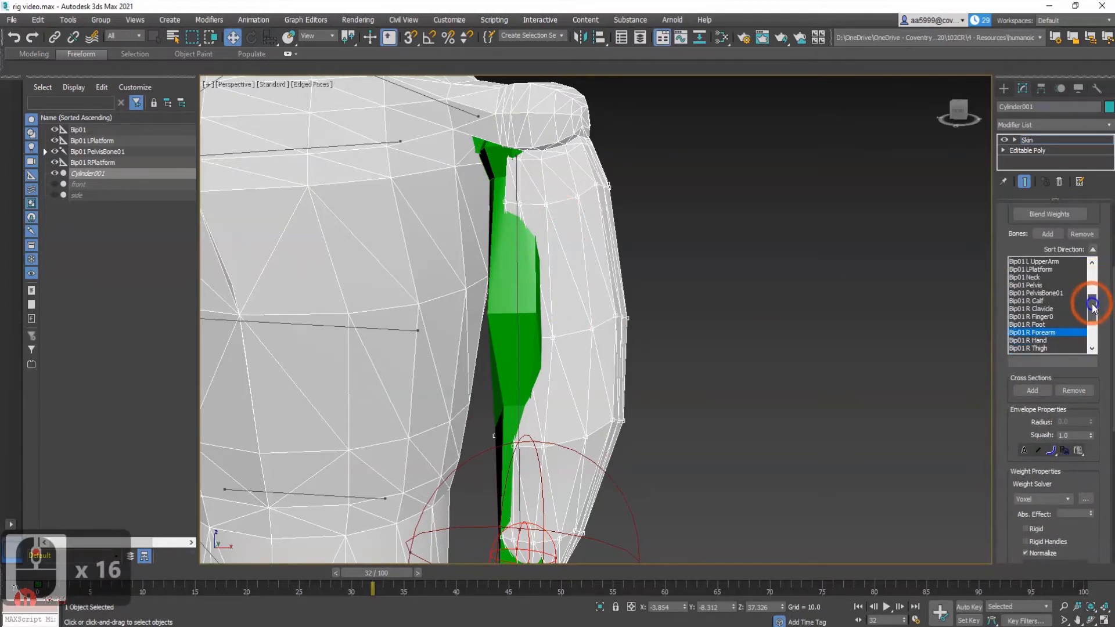
drag(1092, 306, 1093, 312)
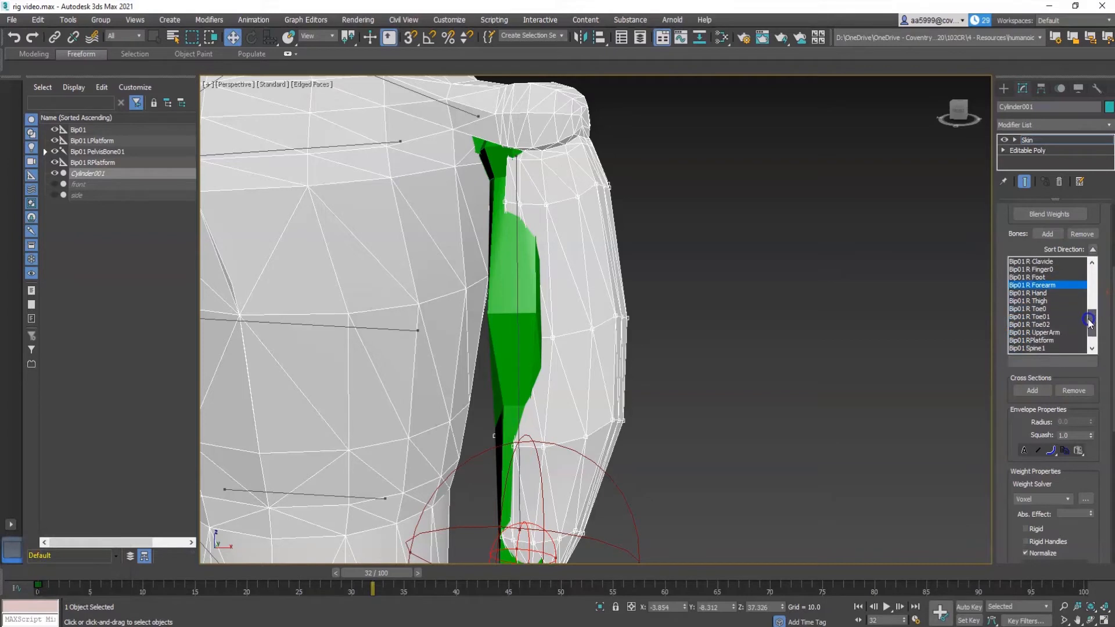
double_click(1054, 324)
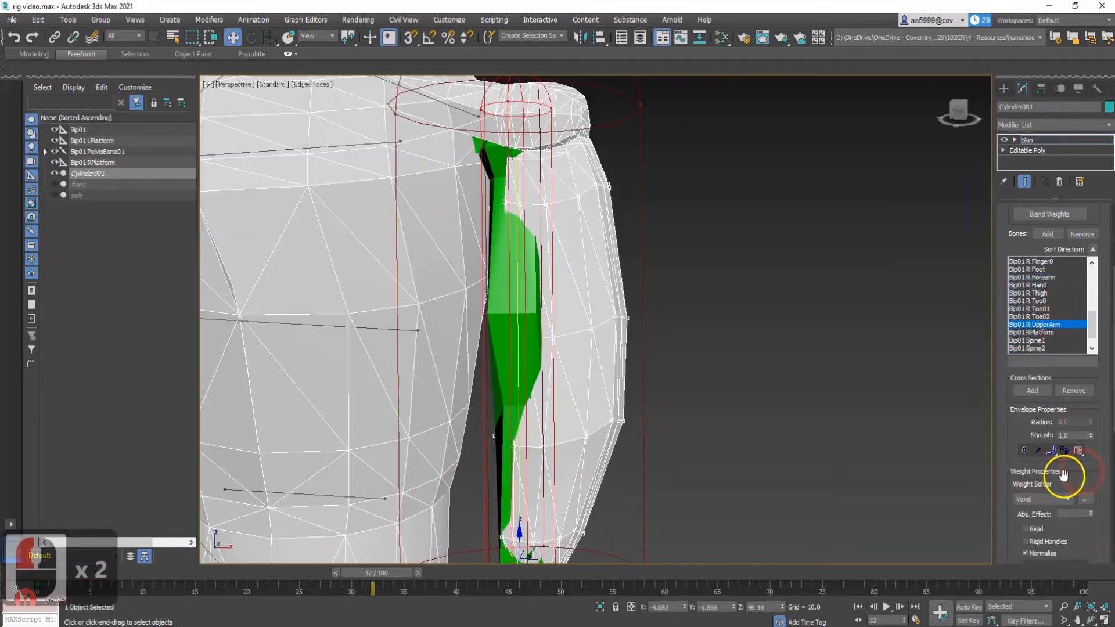
scroll(1095, 474, down, 7)
click(1068, 388)
text(1)
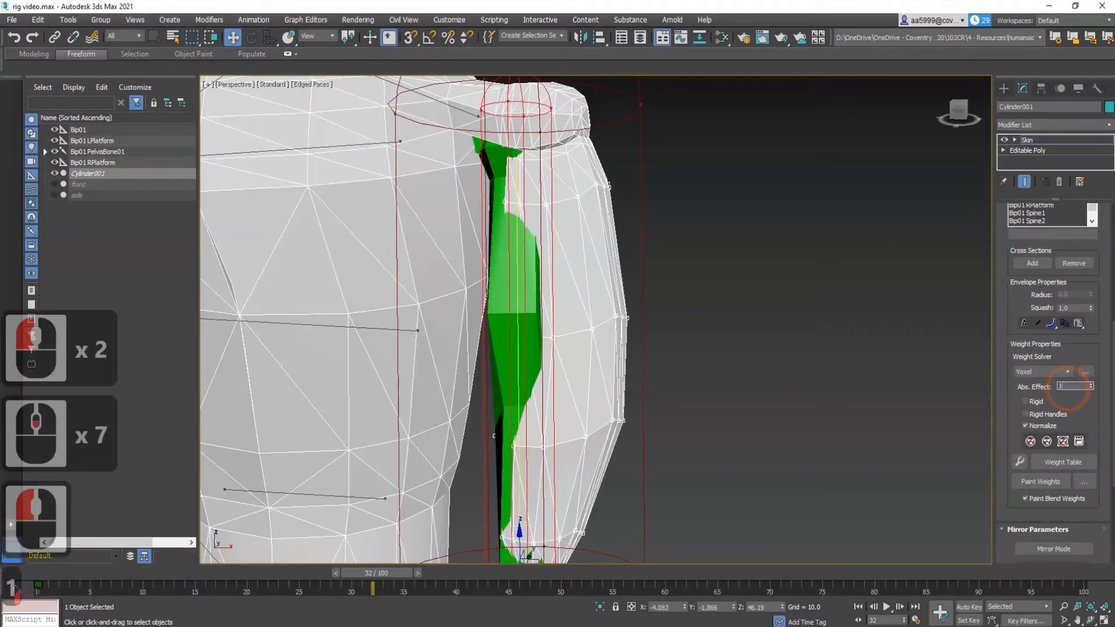
key(Return)
- Move the animation to frames 47 and 51 and examine how the right upper arm and adjacent torso deform
scroll(529, 322, down, 3)
alt+middle_drag(654, 399, 442, 419)
drag(374, 584, 529, 584)
alt+middle_drag(721, 381, 649, 378)
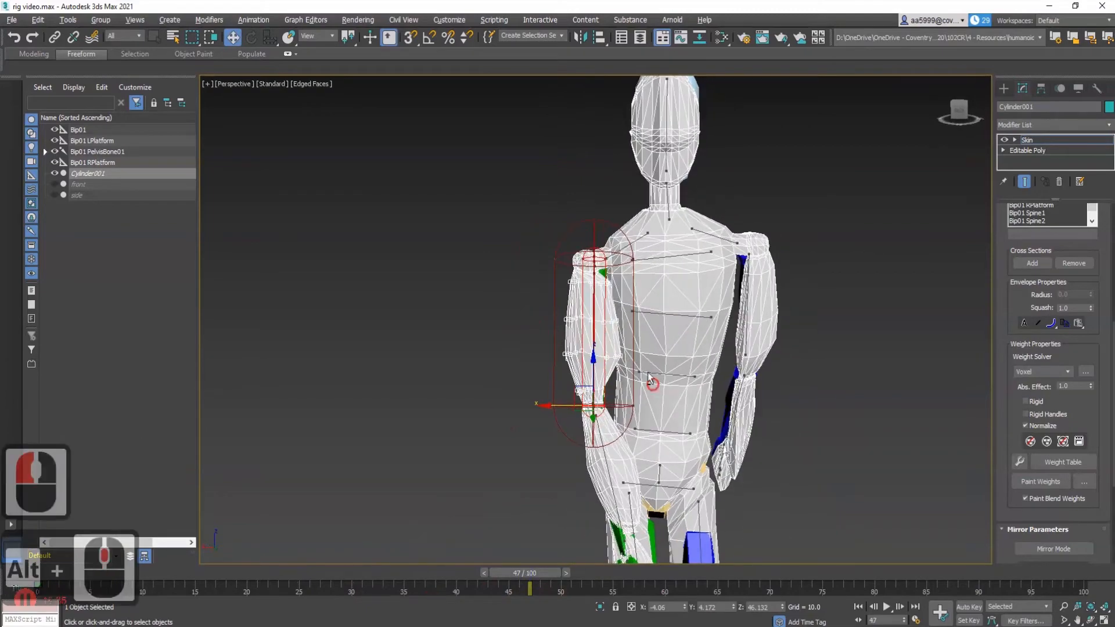
scroll(617, 316, up, 4)
scroll(633, 334, up, 2)
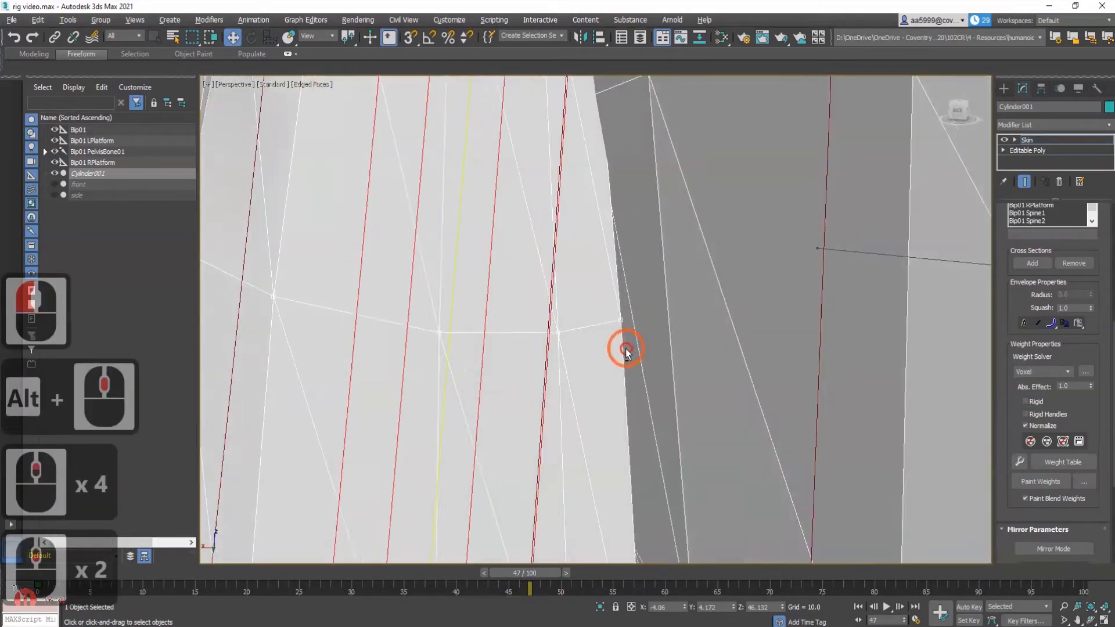
alt+middle_drag(619, 348, 620, 349)
scroll(619, 348, down, 3)
drag(518, 574, 569, 555)
mouse_move(733, 434)
alt+middle_down()
mouse_move(759, 428)
mouse_move(746, 435)
alt+middle_up()
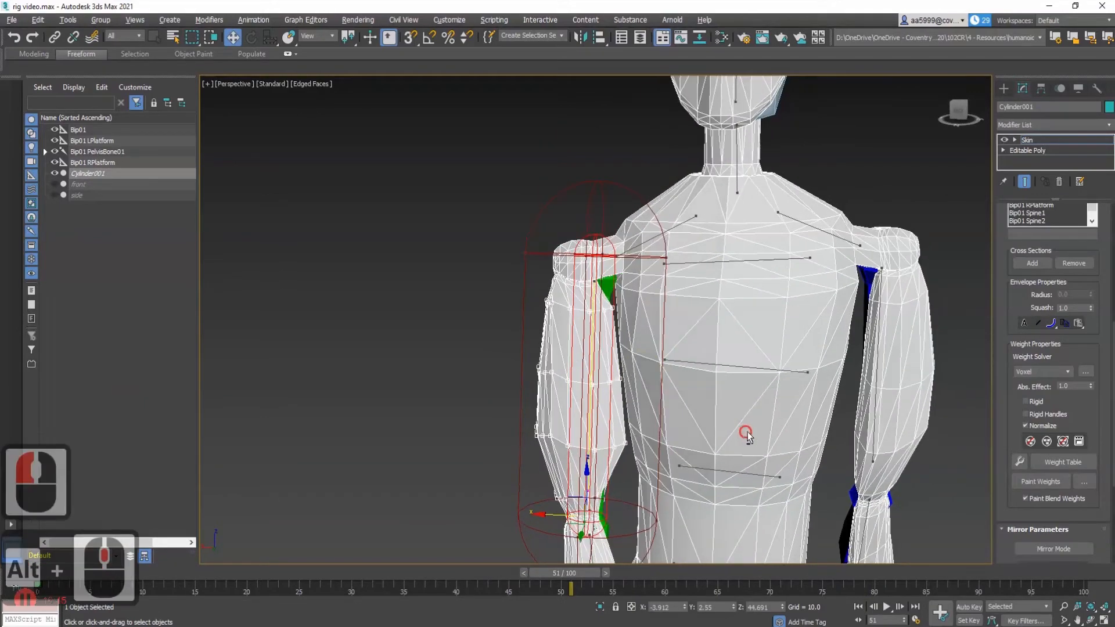
- Select the row of chest-side vertices beside the right upper arm and set their absolute effect from Bip01 R UpperArm to 0.0
alt+middle_drag(650, 489, 554, 415)
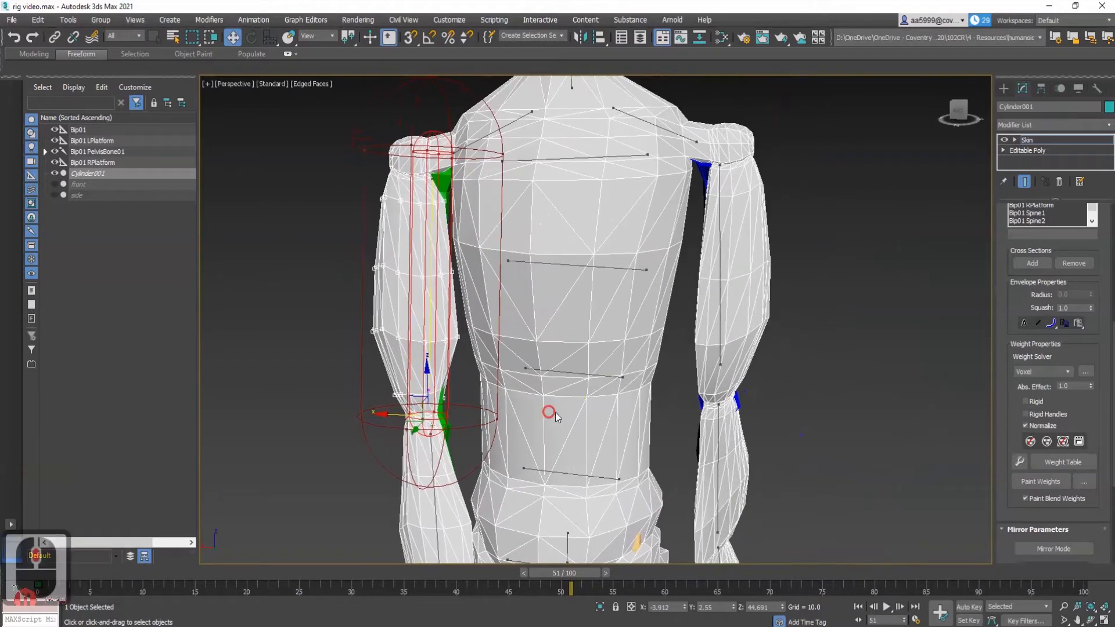
scroll(480, 266, up, 2)
alt+middle_drag(475, 253, 482, 256)
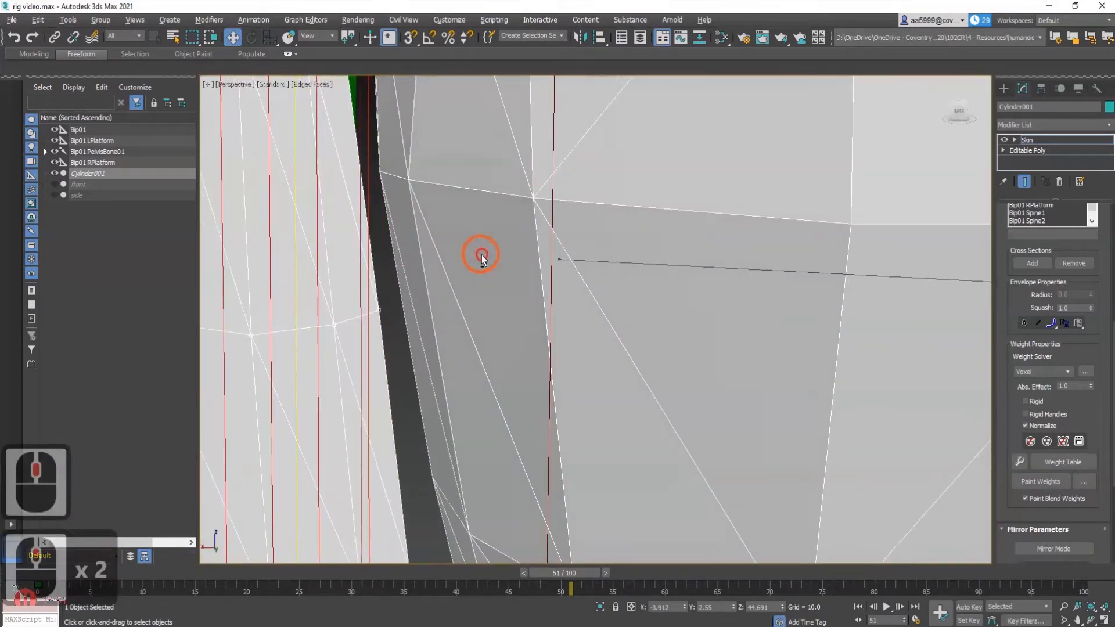
click(386, 162)
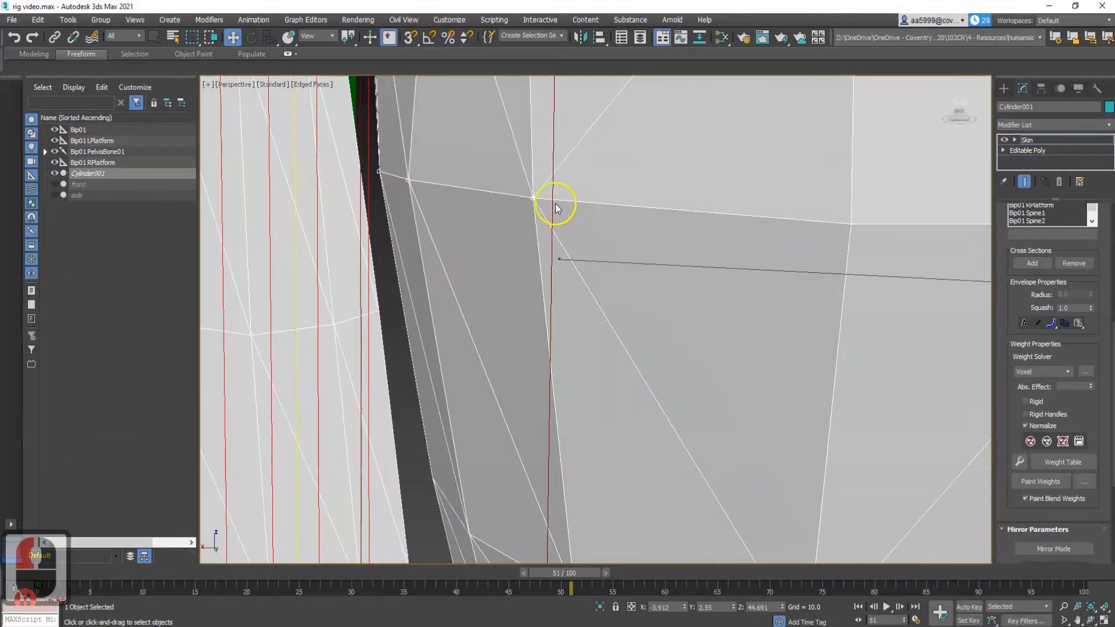
click(1065, 384)
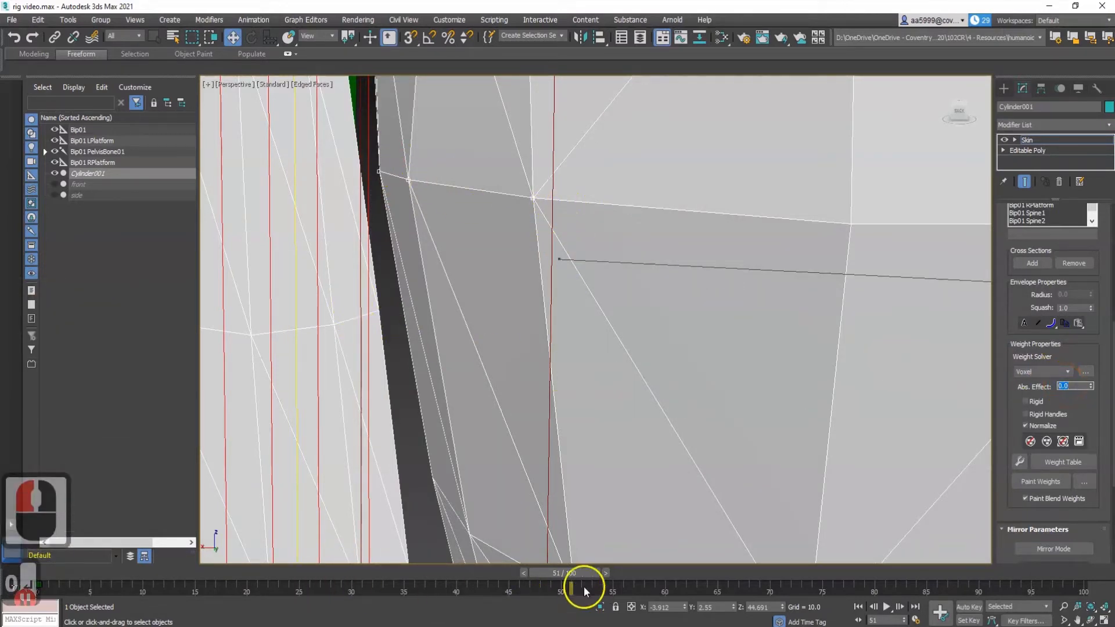
- Move the animation to frame 50 and set the absolute effect of the next lower row of torso-side vertices to 0.0
drag(571, 579, 560, 579)
scroll(489, 399, down, 2)
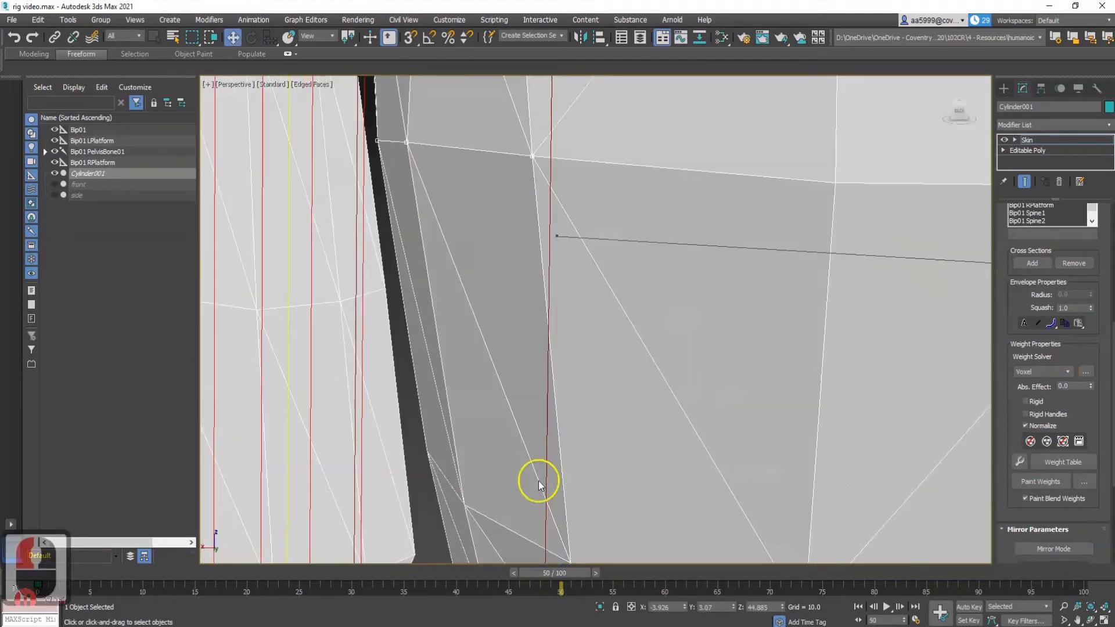
alt+middle_drag(489, 399, 529, 388)
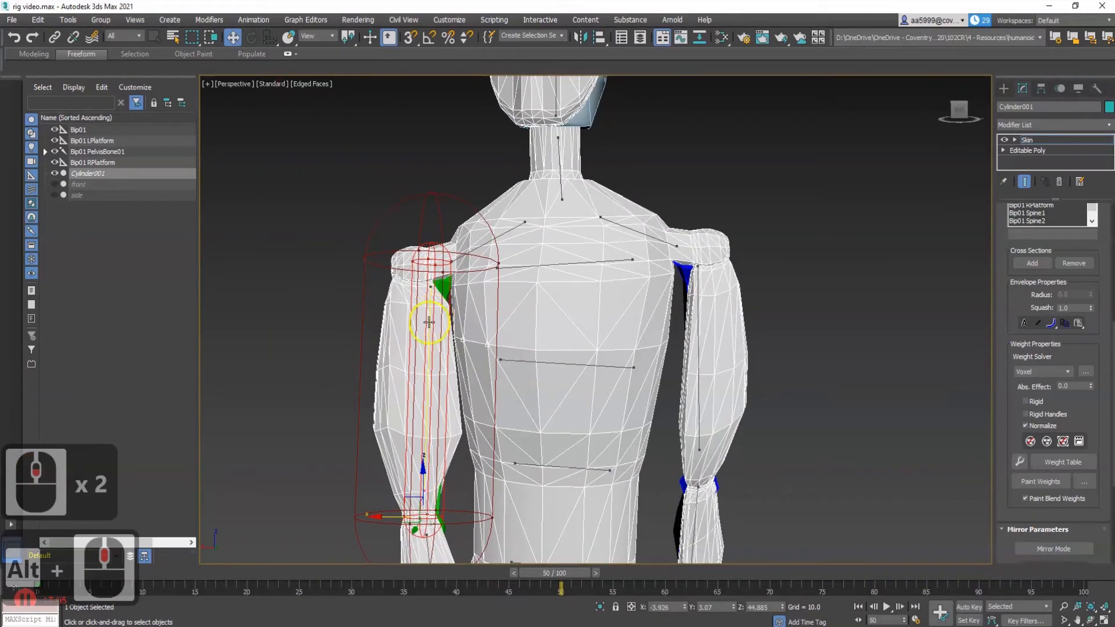
scroll(483, 436, up, 3)
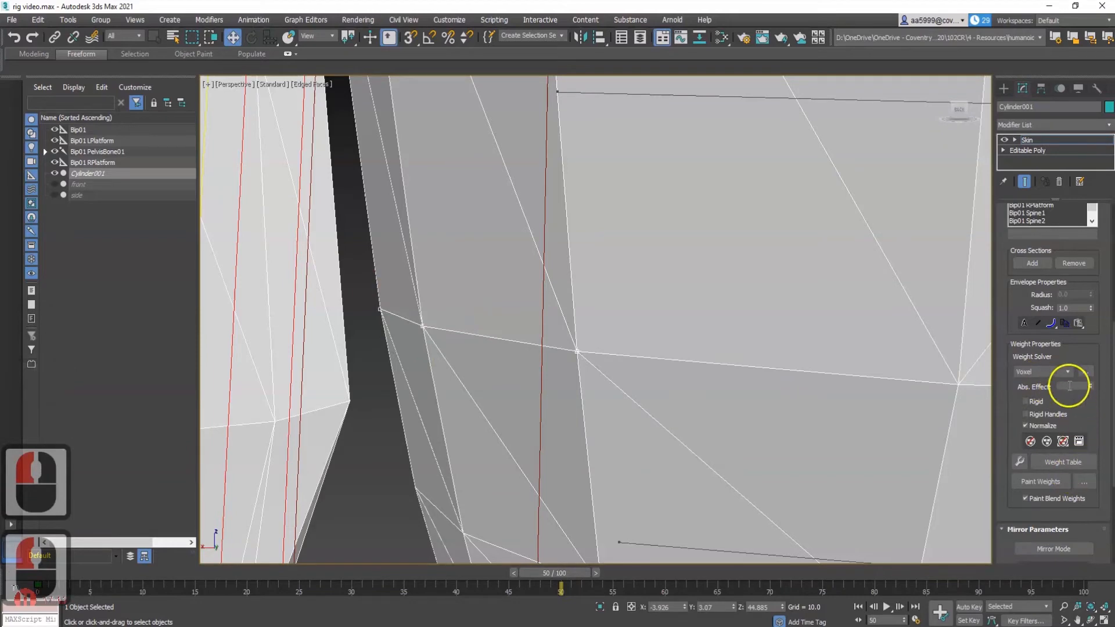
scroll(429, 352, down, 4)
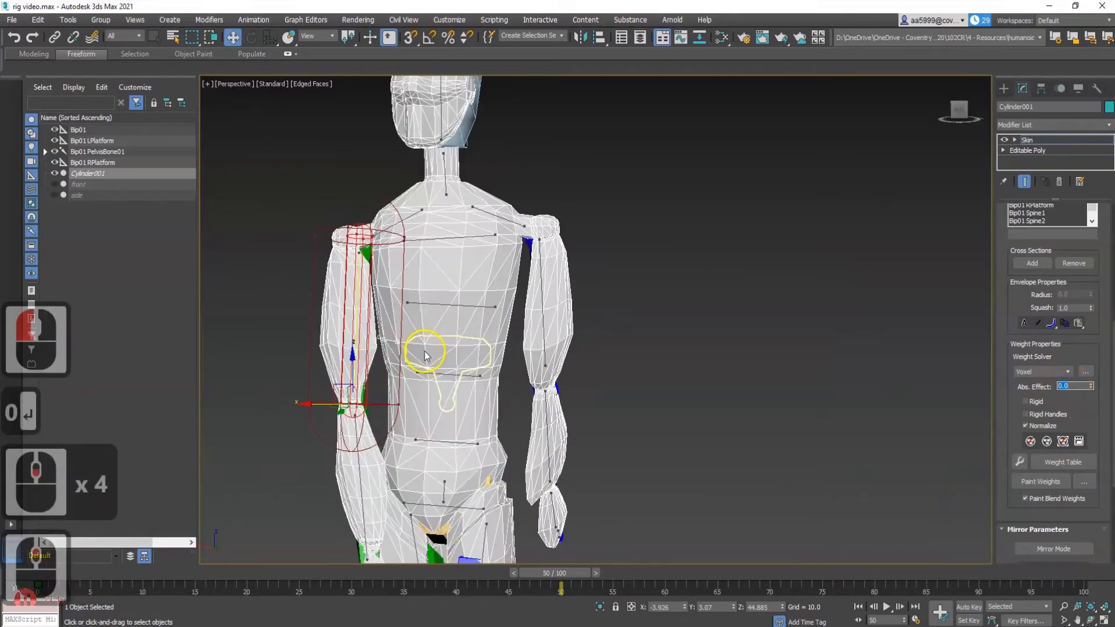
- Move the animation to frame 9, deselect the mesh and play the walk cycle
drag(553, 573, 135, 560)
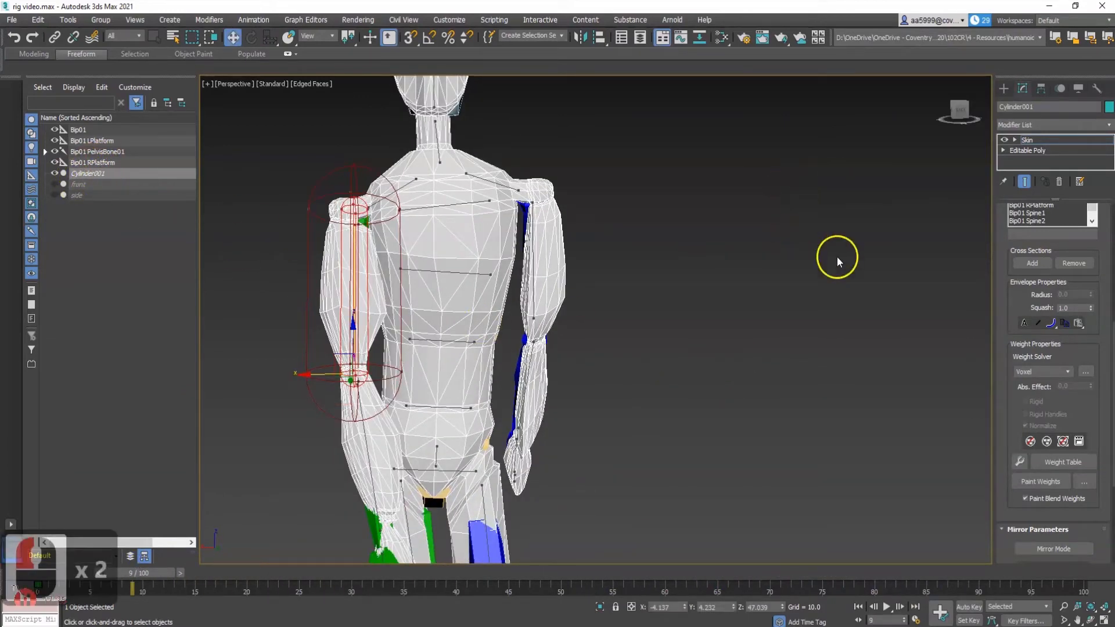
scroll(1057, 294, up, 4)
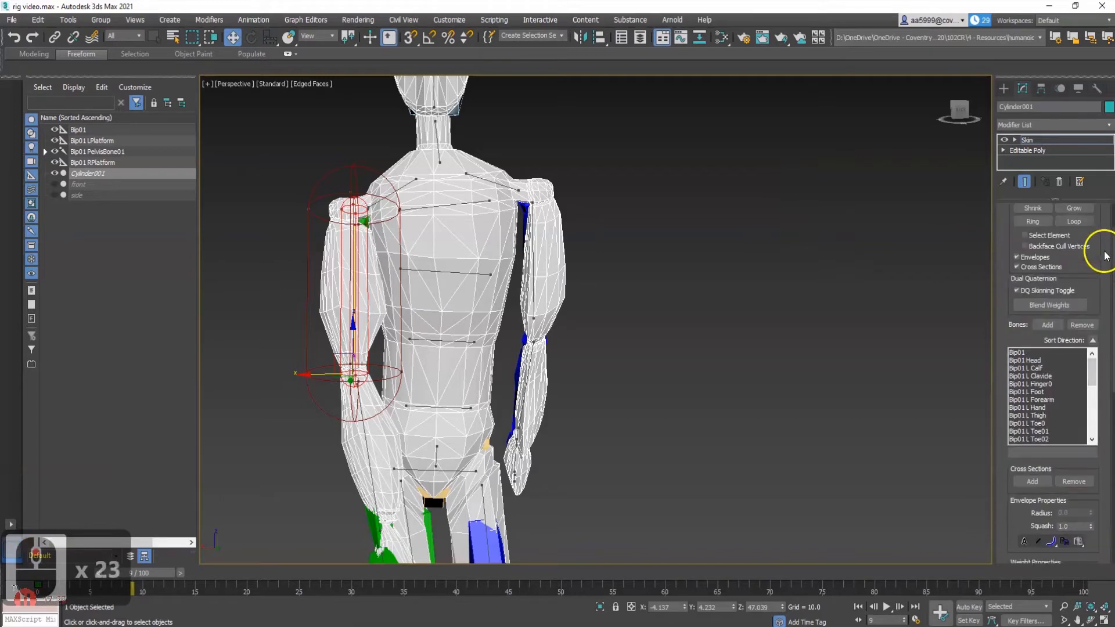
click(722, 274)
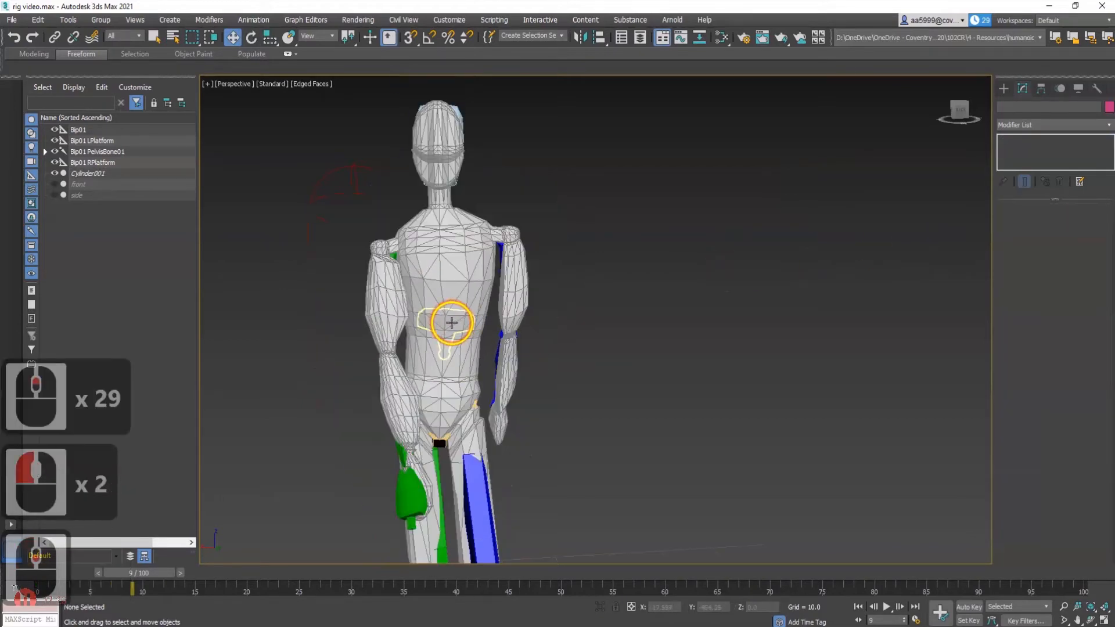
alt+middle_drag(473, 361, 447, 354)
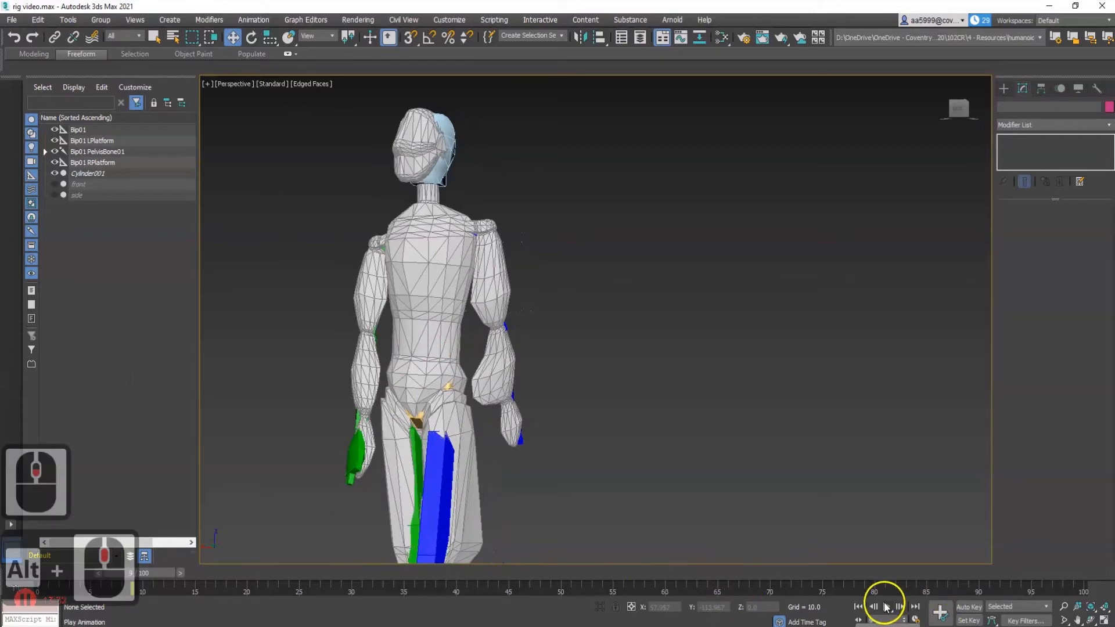
click(886, 607)
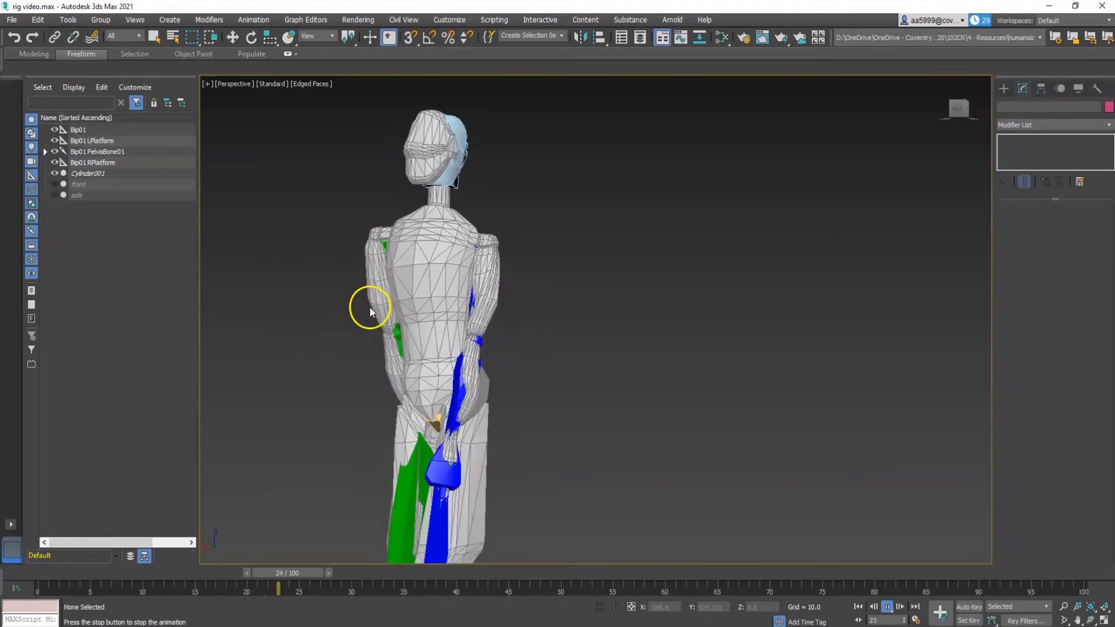
- Examine the playing walk cycle from several sides, checking the arms, legs and feet, and stop playback at frame 59
alt+middle_drag(386, 398, 702, 403)
middle_drag(765, 428, 598, 388)
scroll(567, 379, down, 3)
middle_drag(518, 441, 463, 316)
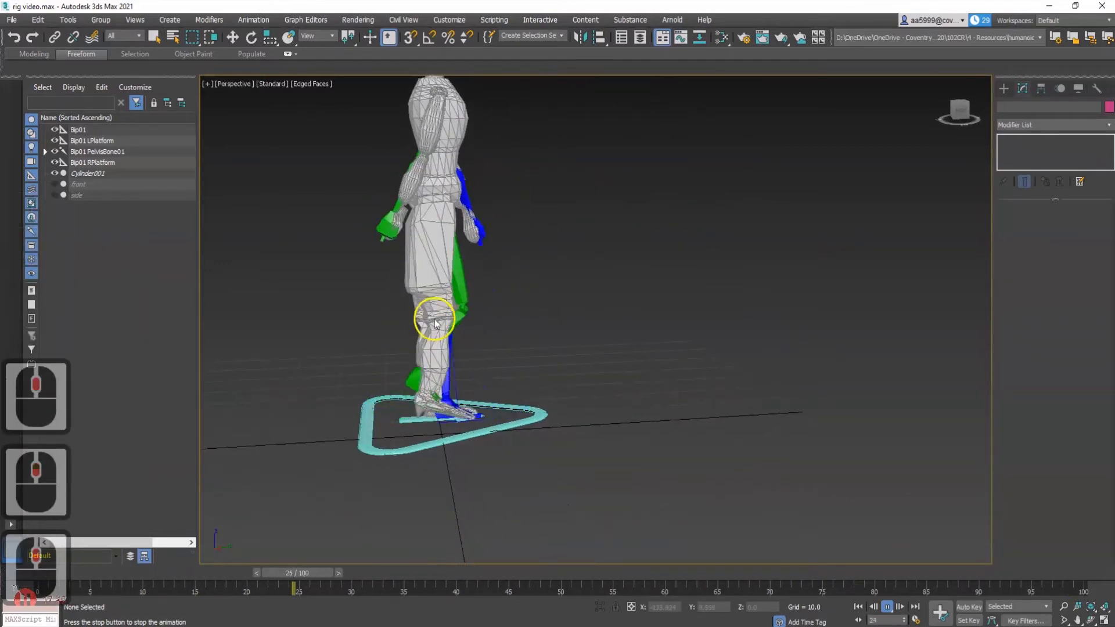
scroll(436, 265, up, 6)
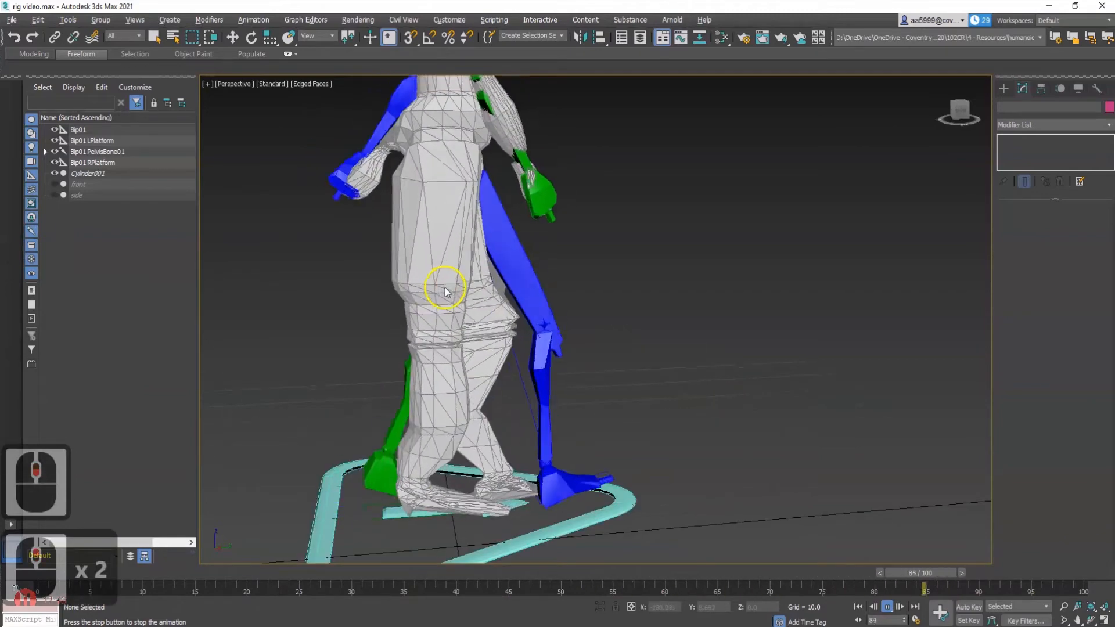
alt+middle_drag(540, 284, 390, 298)
middle_drag(456, 267, 483, 284)
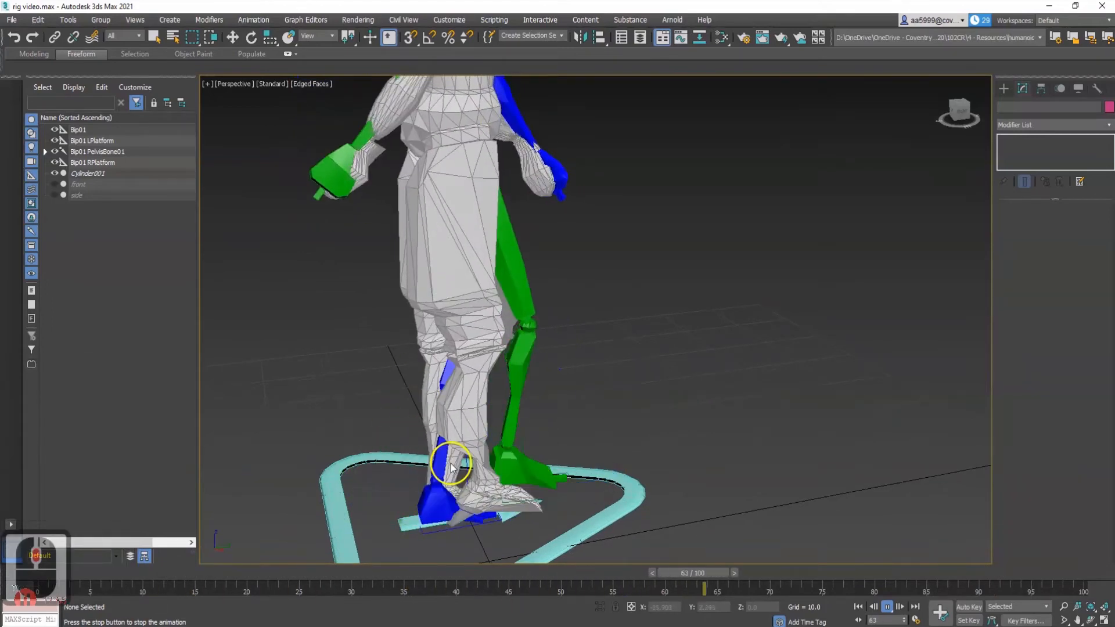
scroll(471, 313, down, 3)
middle_drag(468, 261, 469, 309)
mouse_move(543, 351)
alt+middle_down()
mouse_move(448, 339)
mouse_move(657, 325)
mouse_move(541, 345)
alt+middle_up()
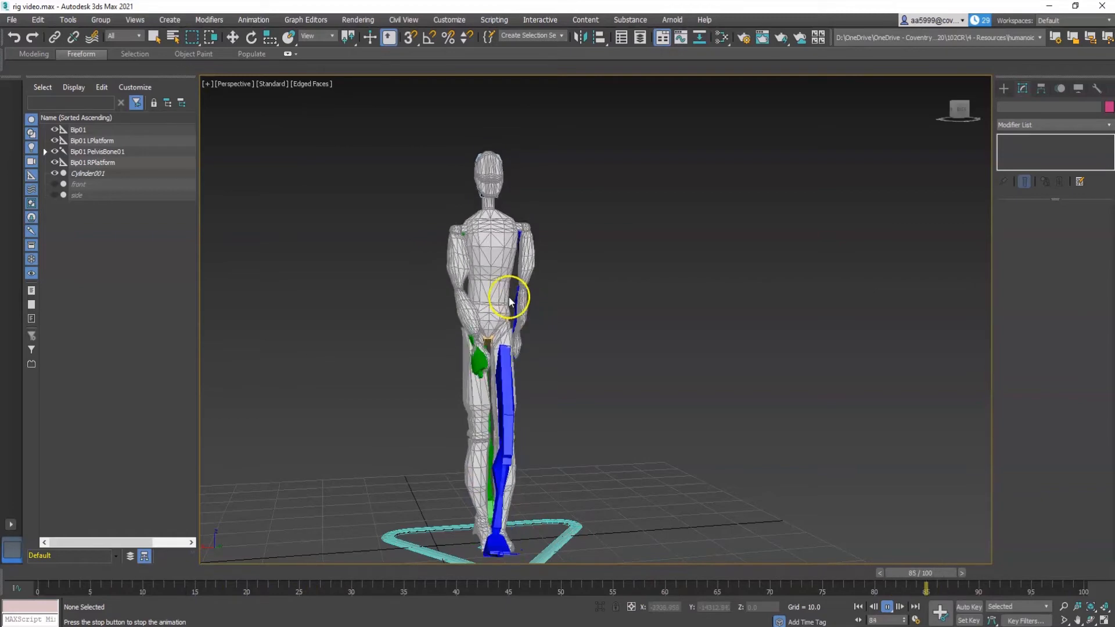
scroll(494, 249, up, 4)
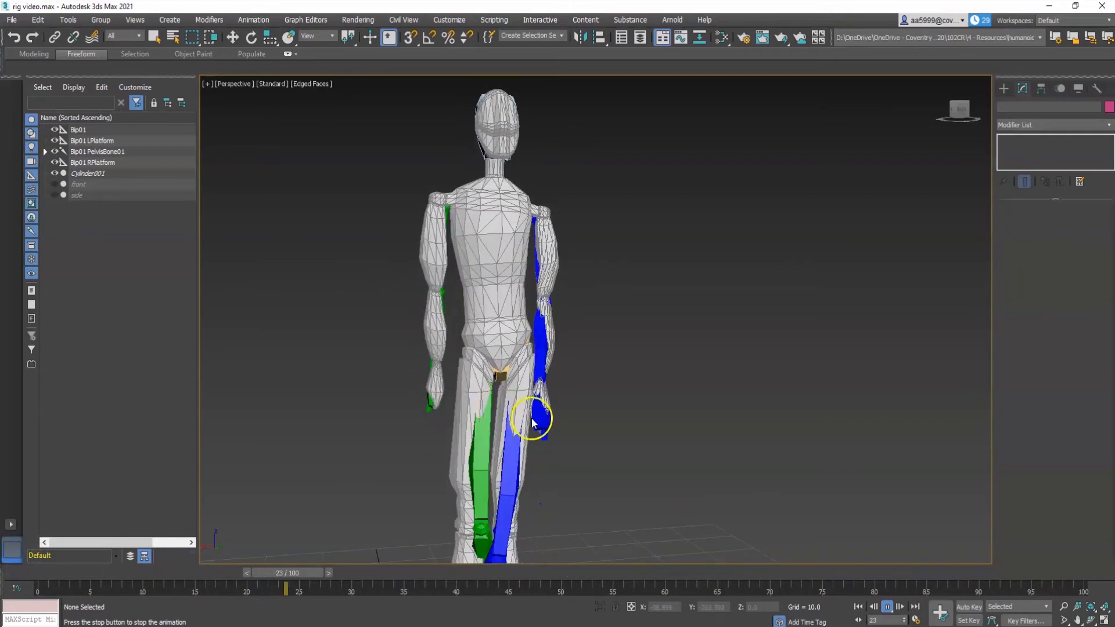
click(887, 607)
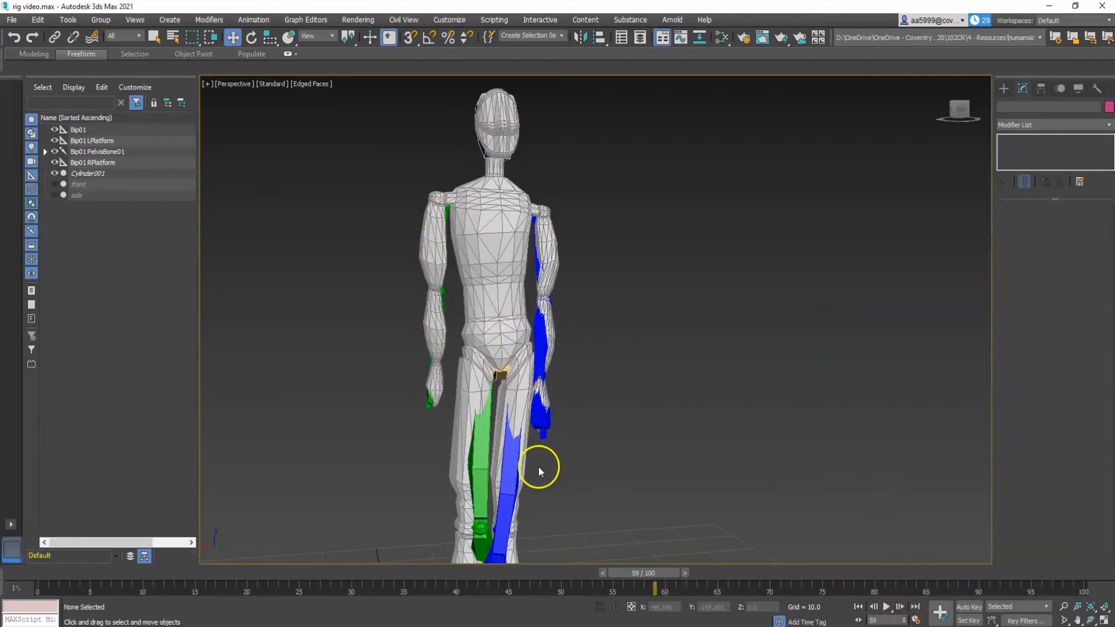
- Select the Cylinder001 mesh and resume envelope editing in its Skin modifier for the left upper arm
alt+middle_drag(505, 405, 525, 236)
scroll(525, 236, up, 5)
click(513, 238)
click(555, 279)
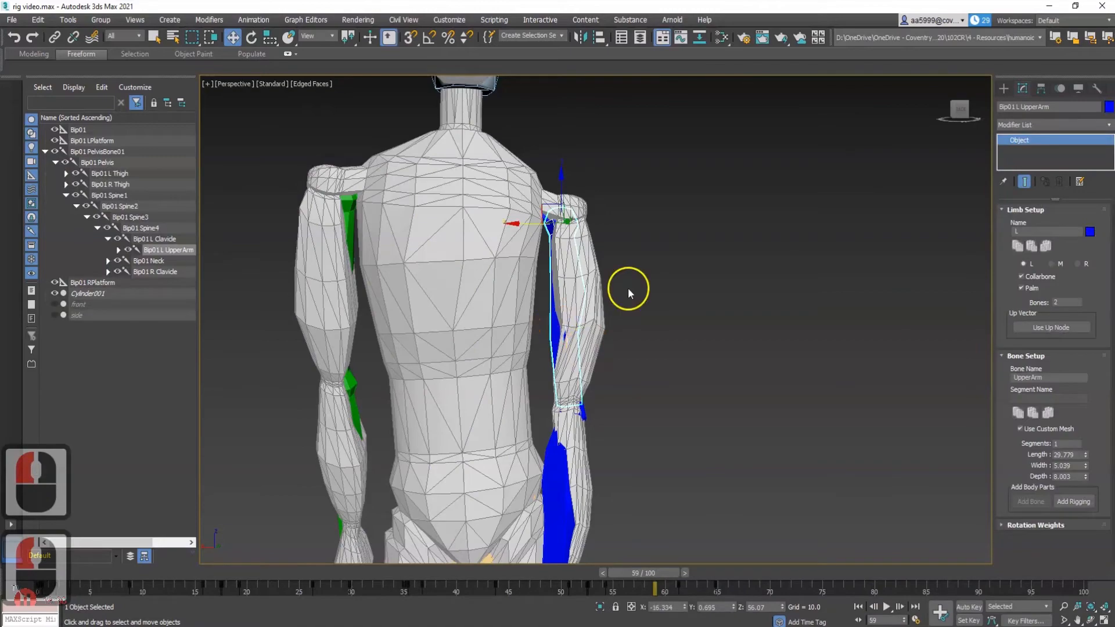
click(933, 343)
scroll(1057, 337, down, 15)
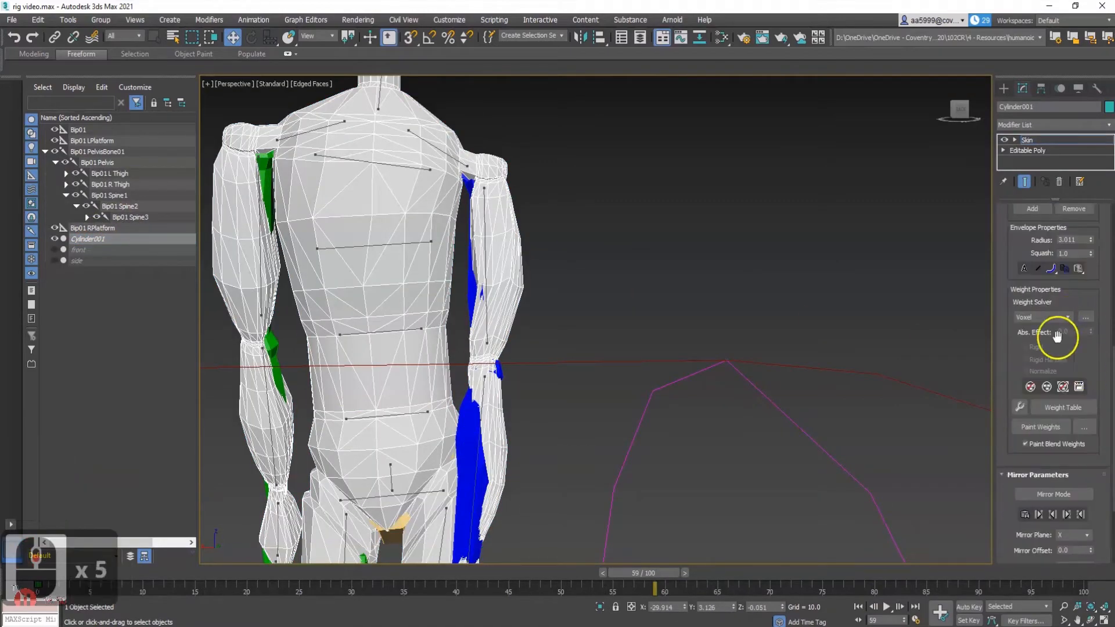
- Set the absolute effect of the selected vertices around the left arm to 0 and move the animation to frame 60
double_click(1078, 333)
text(0)
key(Return)
click(684, 574)
alt+middle_drag(503, 303, 744, 314)
scroll(1088, 488, up, 6)
text(0)
key(Return)
- Choose the Bip01 L UpperArm bone and set the left upper arm vertices' absolute effect to 1.0
click(1054, 314)
middle_drag(639, 262, 615, 372)
scroll(616, 348, up, 5)
drag(1111, 332, 1111, 388)
double_click(1072, 368)
text(1)
key(Return)
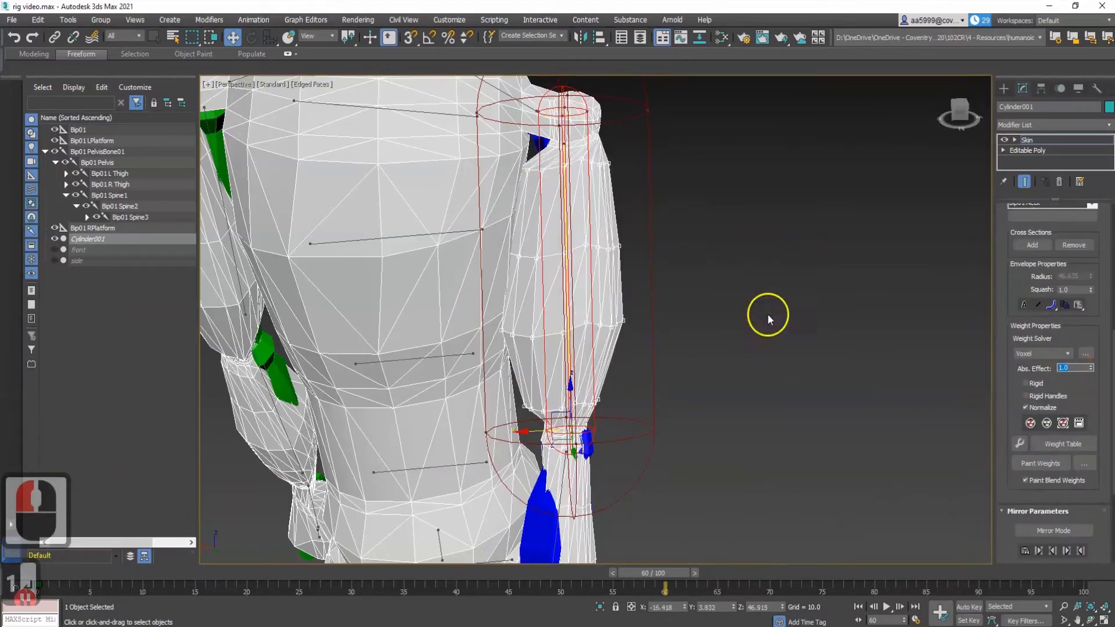
- Set the absolute effect of the remaining left upper arm vertices to 1.0 for the Bip01 L UpperArm bone
double_click(1072, 368)
text(1)
key(Return)
middle_drag(604, 233, 598, 302)
alt+middle_drag(580, 232, 569, 256)
scroll(556, 223, up, 3)
key(Return)
alt+middle_drag(639, 279, 586, 290)
double_click(1072, 368)
text(1)
key(Return)
alt+middle_drag(581, 493, 539, 537)
- Choose the Bip01 L Forearm bone and set the absolute effect of the selected forearm vertices to 1
drag(653, 573, 485, 573)
middle_drag(744, 464, 657, 260)
click(1031, 267)
drag(352, 170, 603, 501)
double_click(1072, 495)
text(1)
key(Return)
- Select the hip and leg vertices beside the left hand and set their absolute effect for Bip01 L Hand to 0
drag(485, 573, 554, 573)
middle_drag(786, 378, 779, 151)
drag(384, 200, 593, 381)
scroll(642, 288, down, 5)
drag(555, 574, 507, 573)
alt+middle_drag(643, 288, 691, 385)
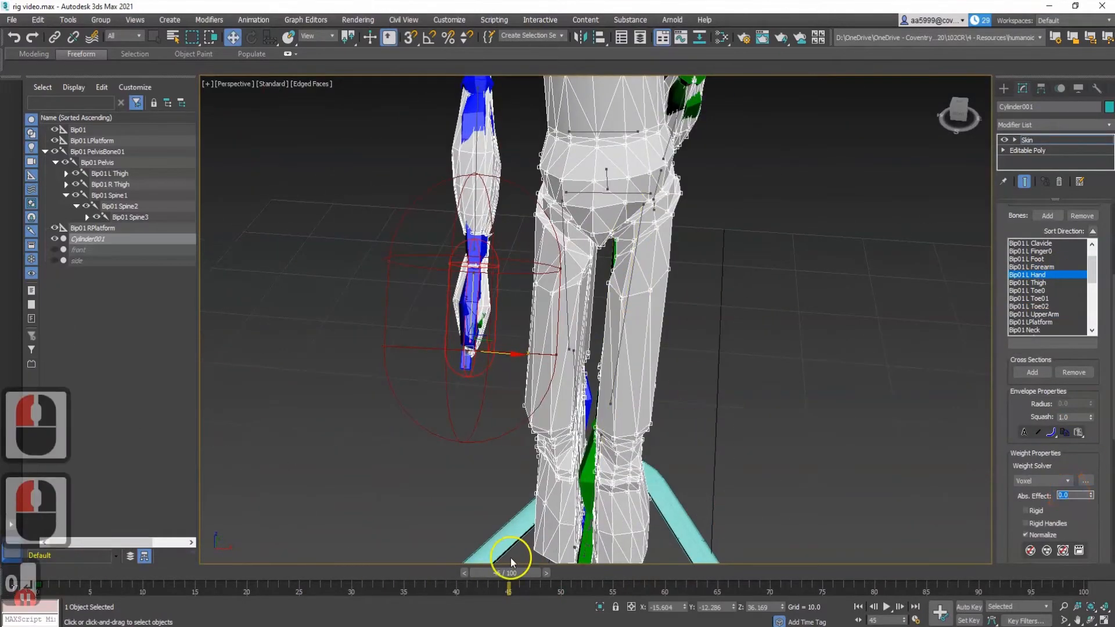
- Choose the Bip01 L Forearm bone and set the absolute effect of the torso and leg vertices to 0
drag(507, 573, 564, 573)
click(1031, 267)
drag(656, 200, 462, 560)
double_click(1070, 496)
text(0)
scroll(639, 302, down, 3)
middle_drag(650, 244, 613, 346)
drag(645, 124, 470, 321)
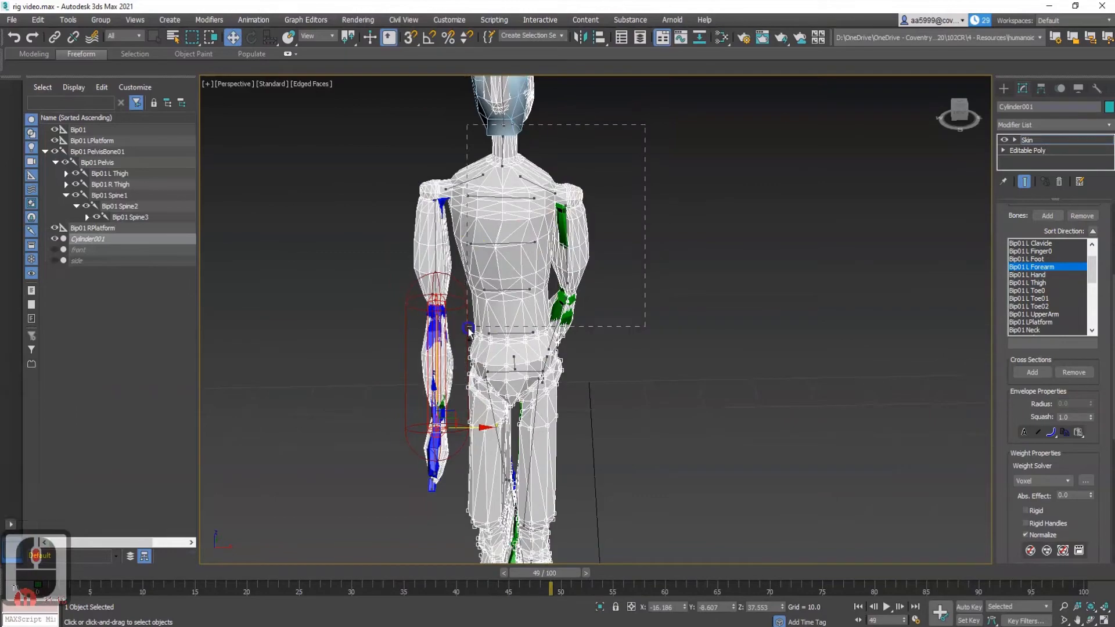
- Choose the Bip01 Head bone and set the absolute effect of all head vertices to 1
alt+middle_drag(604, 348, 691, 372)
scroll(1077, 291, up, 3)
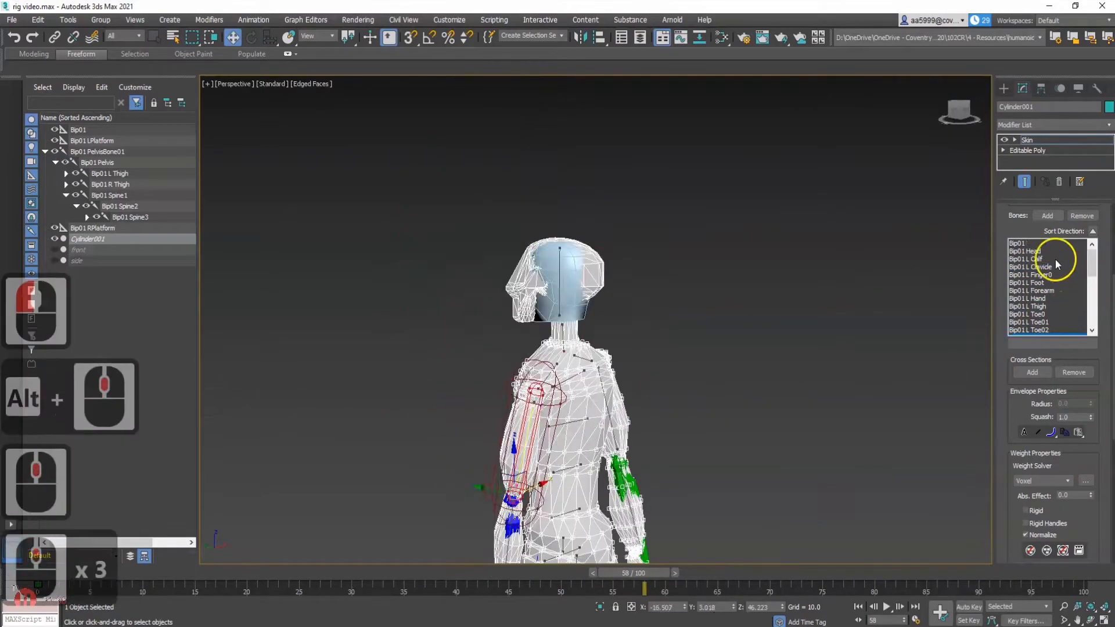
click(1025, 252)
drag(487, 201, 676, 372)
double_click(1069, 495)
text(1)
- Scrub the walk cycle to frame 28 while examining the body's deformation from several sides
drag(639, 573, 749, 573)
alt+middle_drag(749, 349, 662, 336)
drag(713, 573, 653, 575)
alt+middle_drag(656, 371, 779, 407)
middle_drag(781, 464, 786, 346)
drag(651, 573, 331, 523)
alt+middle_drag(581, 360, 726, 348)
- Choose the Bip01 L Thigh bone and set the absolute effect of the selected left thigh vertices to 1
click(1045, 306)
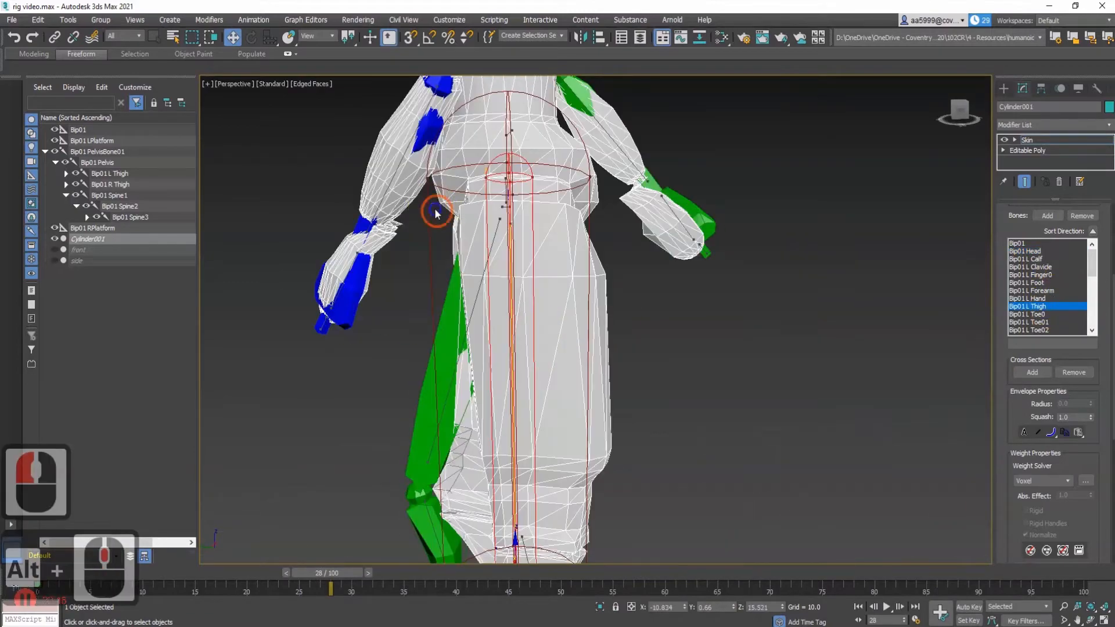
alt+middle_drag(426, 207, 306, 147)
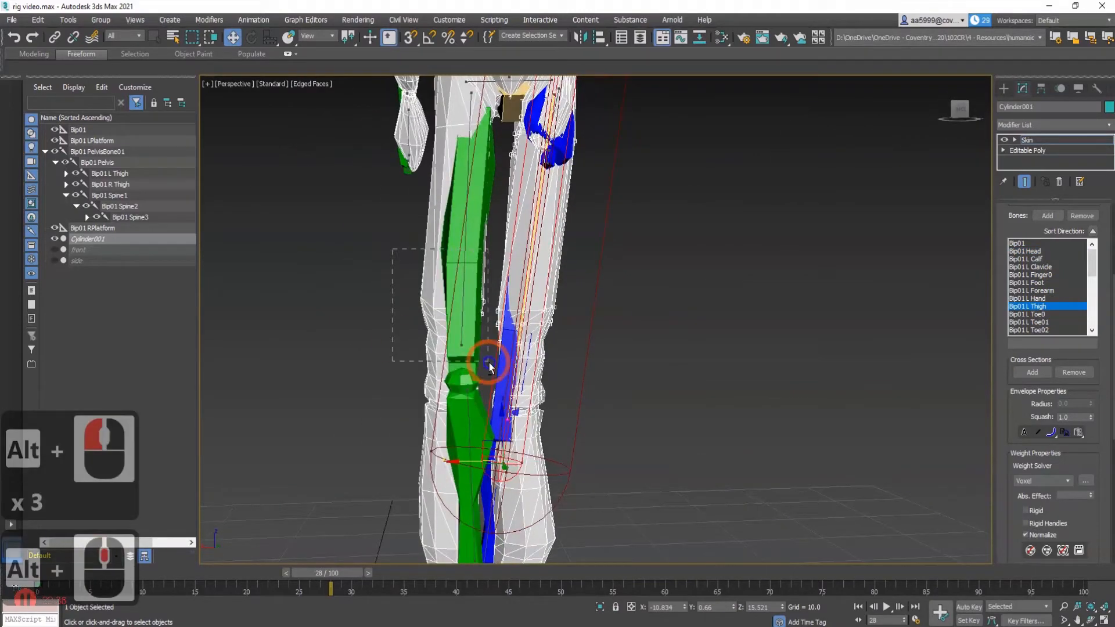
alt+drag(563, 414, 561, 419)
ctrl+drag(465, 279, 517, 336)
alt+middle_drag(517, 336, 668, 348)
double_click(1066, 495)
text(1)
- Select vertices around the left knee at a further frame of the walk and set their absolute effect to 0.8
drag(341, 573, 489, 587)
scroll(491, 410, up, 3)
scroll(491, 410, down, 4)
alt+middle_drag(491, 410, 398, 373)
ctrl+drag(398, 373, 442, 406)
alt+middle_drag(441, 406, 563, 376)
double_click(1066, 496)
text(0.8)
- Move the animation to frame 47 and set the selected left thigh vertices' absolute effect to 1
drag(476, 573, 526, 573)
alt+middle_drag(581, 378, 640, 294)
double_click(1066, 496)
text(1)
scroll(512, 403, down, 2)
alt+middle_drag(513, 403, 569, 383)
- Try an absolute effect of 1 on a box-selected group of left knee vertices and undo it
drag(307, 283, 449, 382)
click(1064, 496)
text(1)
scroll(261, 296, down, 2)
alt+middle_drag(261, 296, 373, 368)
key(ctrl+z)
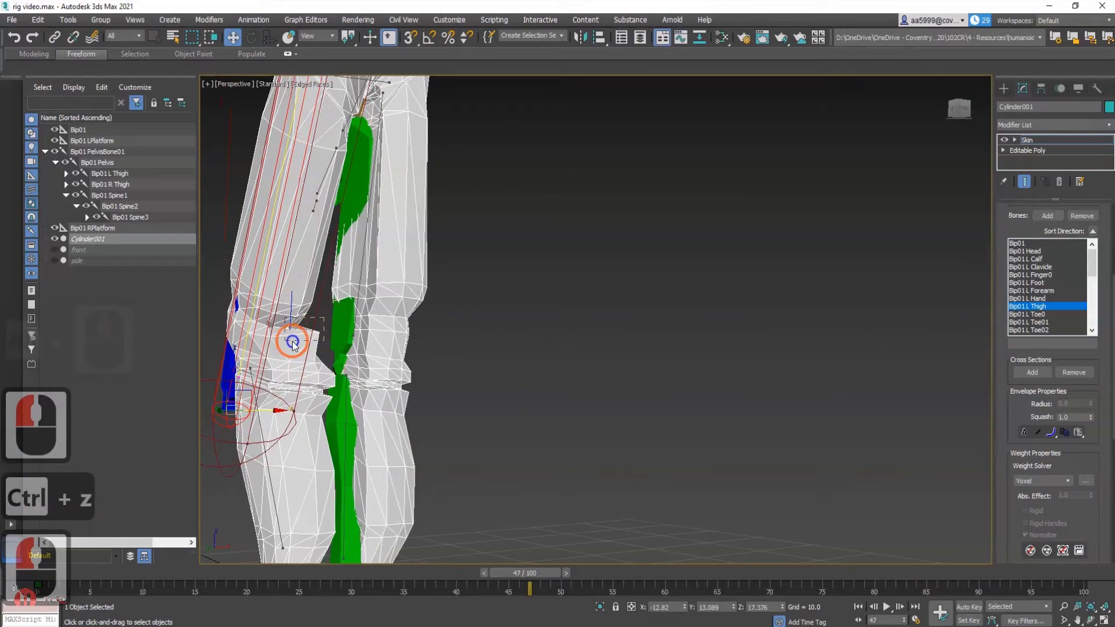
- Set the absolute effect of the vertices above the left knee to 0.8 for Bip01 L Thigh
click(1066, 495)
text(1)
key(Return)
scroll(285, 376, up, 2)
middle_drag(285, 376, 542, 340)
drag(283, 343, 401, 375)
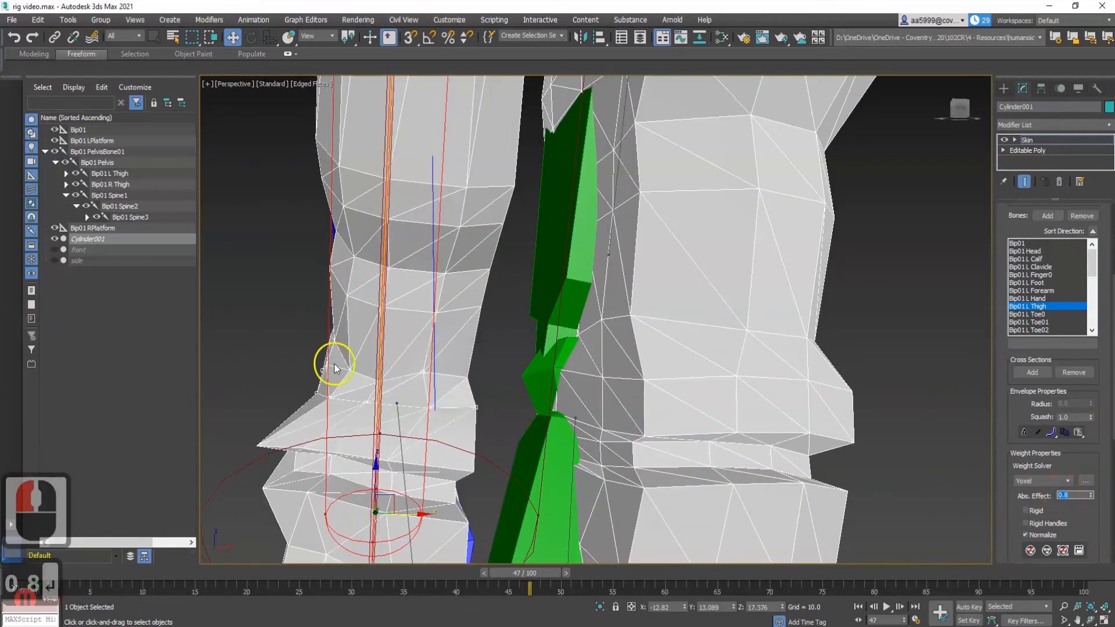
- Adjust the thigh bone's absolute effect on the stray vertices sticking out at the left knee
scroll(334, 368, down, 2)
alt+middle_drag(299, 386, 350, 334)
scroll(350, 334, up, 2)
alt+middle_drag(381, 409, 442, 400)
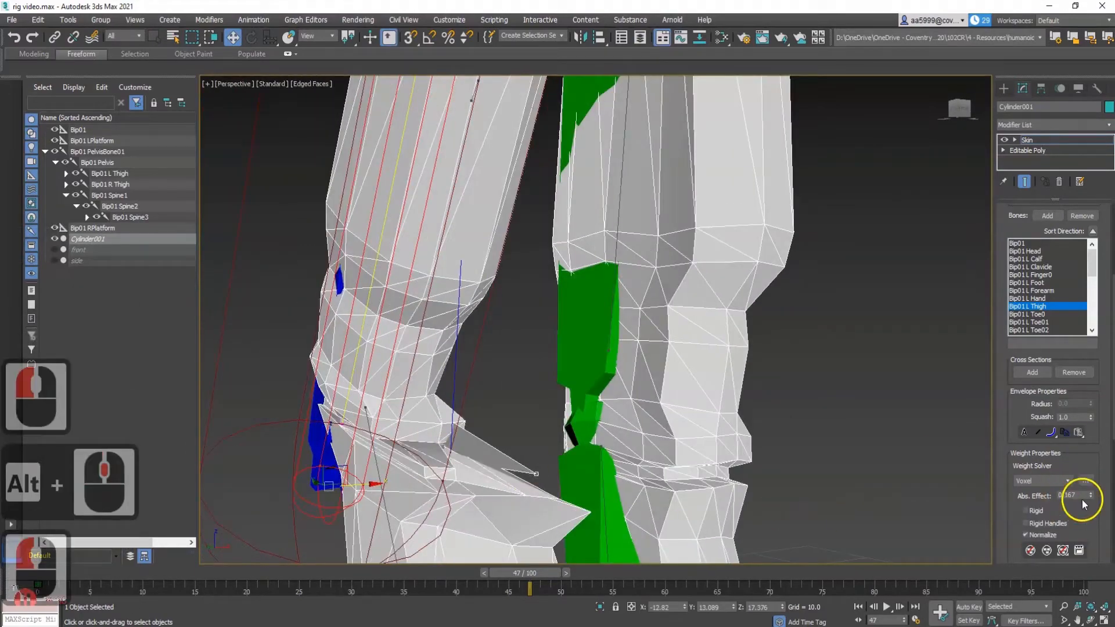
drag(1091, 497, 1084, 503)
scroll(423, 410, down, 2)
alt+middle_drag(424, 410, 464, 395)
- Choose the Bip01 L Calf bone, move the animation to frame 81 and set the left calf vertices' absolute effect to 1
click(1047, 259)
alt+middle_drag(441, 464, 526, 573)
drag(526, 572, 884, 573)
drag(431, 294, 606, 449)
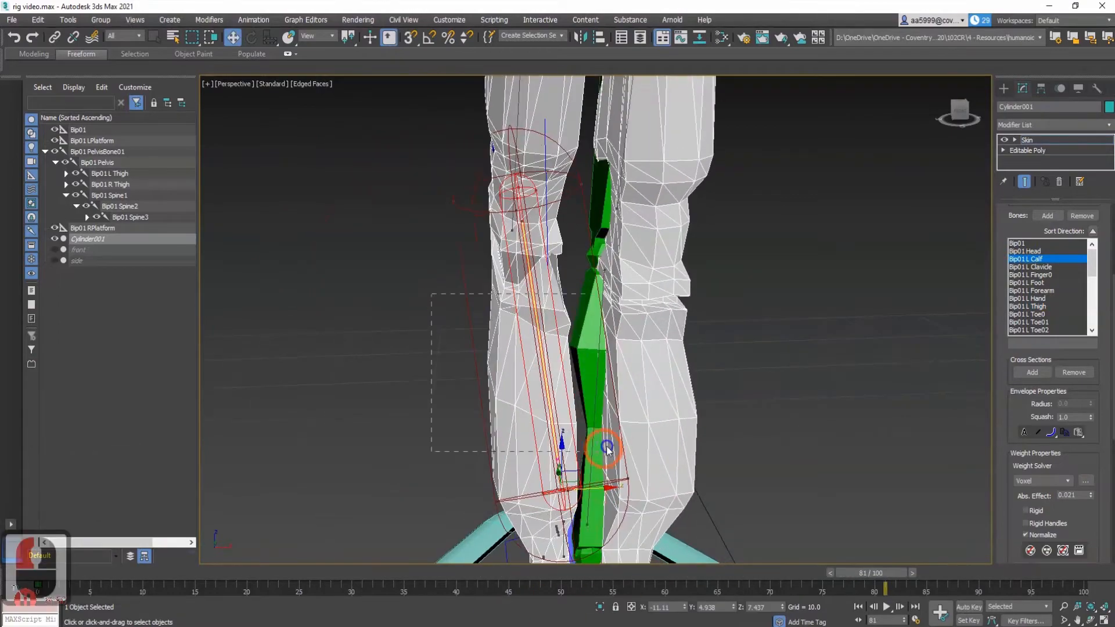
scroll(431, 319, down, 3)
alt+middle_drag(431, 318, 523, 325)
scroll(482, 418, up, 4)
drag(460, 286, 572, 474)
double_click(1071, 495)
text(1)
key(Return)
- Choose the Bip01 L Thigh bone, select the vertices around the left knee and undo the last change
alt+middle_drag(460, 286, 540, 343)
click(1046, 306)
scroll(473, 354, down, 3)
click(1070, 496)
scroll(465, 349, up, 3)
drag(372, 325, 569, 374)
click(1078, 496)
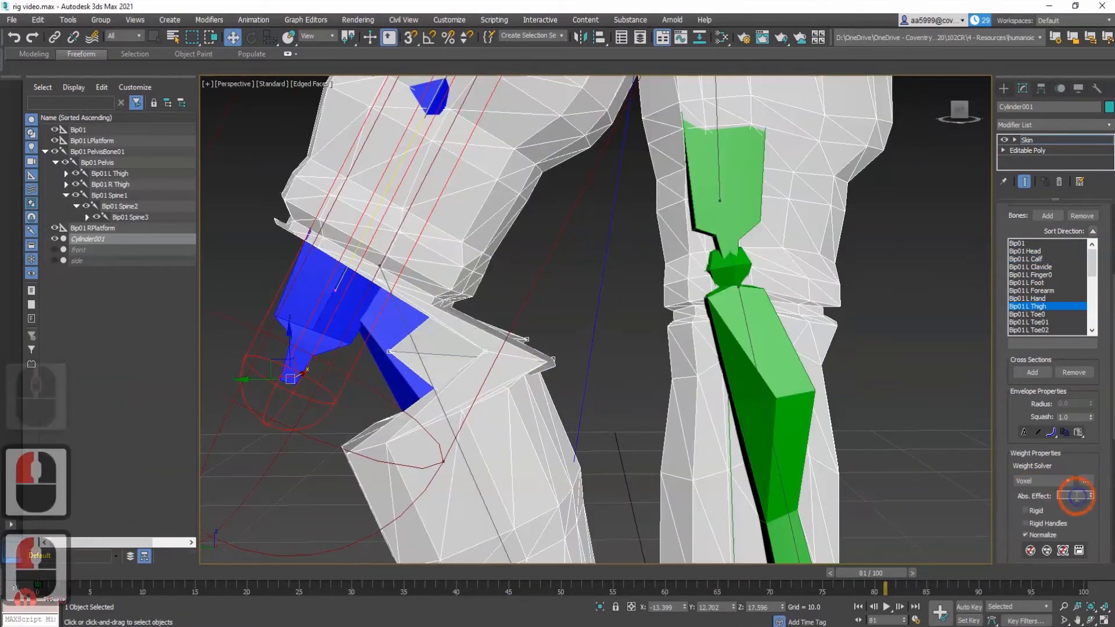
key(ctrl+z)
- Set the thigh bone's absolute effect on the selected left knee vertices to 0.8
alt+middle_drag(464, 349, 372, 338)
text(1)
key(Return)
click(1075, 495)
text(0.8)
alt+middle_drag(815, 464, 447, 411)
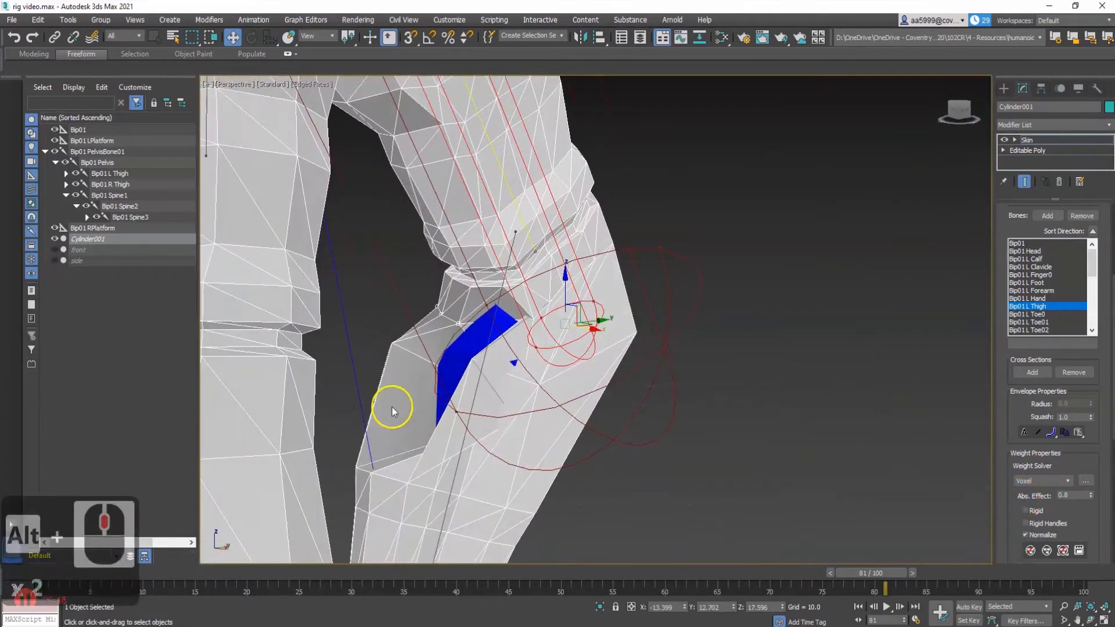
- Turn on see-through display and set the absolute effect of a single left knee vertex to 0.8
key(alt+x)
scroll(456, 440, up, 3)
click(541, 411)
click(1071, 495)
text(0.8)
key(Return)
drag(446, 407, 454, 402)
- Lower the thigh bone's absolute effect on an individual vertex inside the left knee
alt+middle_drag(465, 418, 546, 372)
scroll(527, 349, up, 2)
click(527, 337)
drag(1073, 496, 1060, 496)
alt+middle_drag(523, 348, 465, 337)
drag(1073, 496, 1005, 497)
alt+middle_drag(523, 348, 453, 308)
- Select another vertex below the left knee and set its absolute effect to 0.4
click(656, 482)
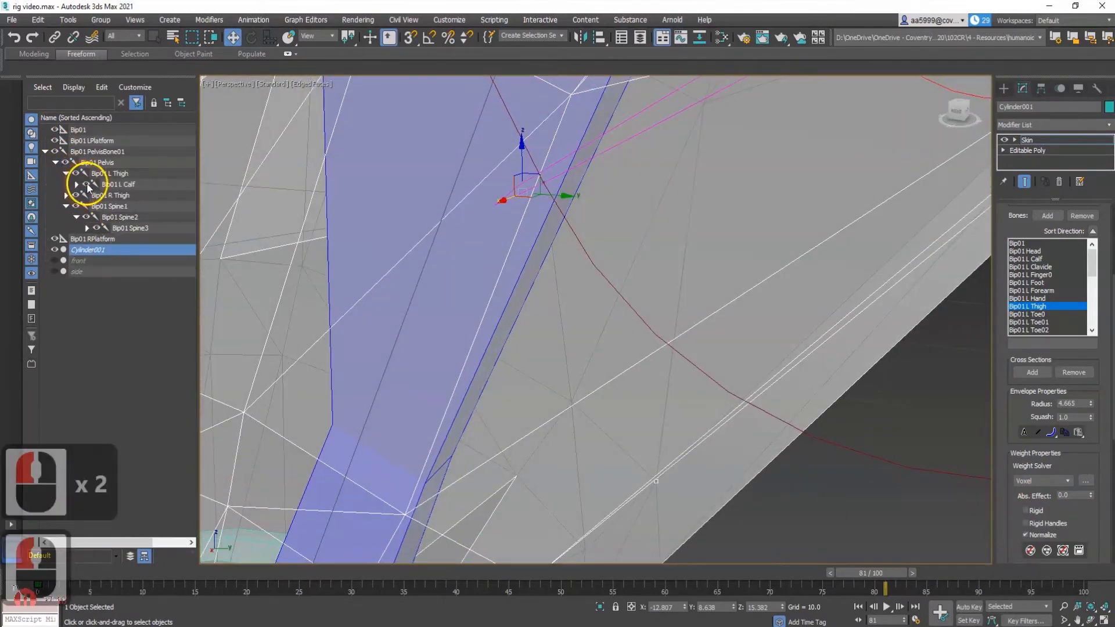
scroll(581, 360, down, 3)
alt+middle_drag(581, 360, 511, 378)
text(0.4)
key(Return)
scroll(399, 249, down, 3)
alt+middle_drag(398, 249, 500, 273)
scroll(465, 267, up, 3)
- Hide the Bip01 L Calf bone and set the thigh's absolute effect on the protruding vertices below the knee to 0
click(86, 184)
drag(415, 229, 550, 257)
scroll(499, 248, down, 5)
alt+middle_drag(500, 249, 418, 256)
scroll(464, 250, up, 3)
drag(406, 227, 531, 262)
click(1067, 493)
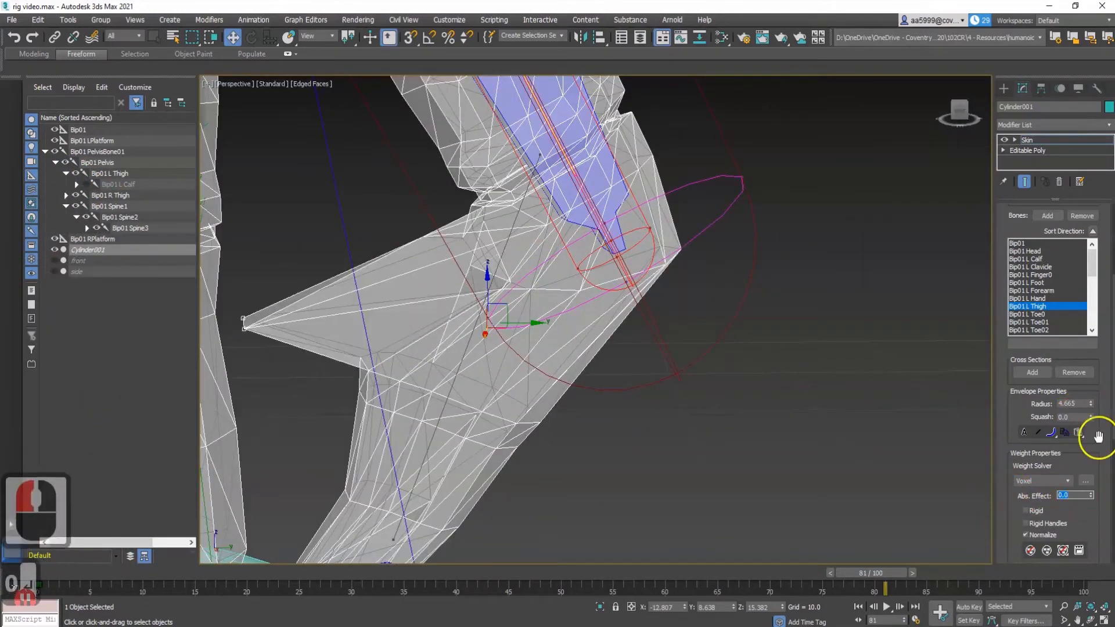
- Set the calf vertices' absolute effect to 1.0 for Bip01 L Calf and turn off see-through display
scroll(549, 333, down, 3)
click(1061, 496)
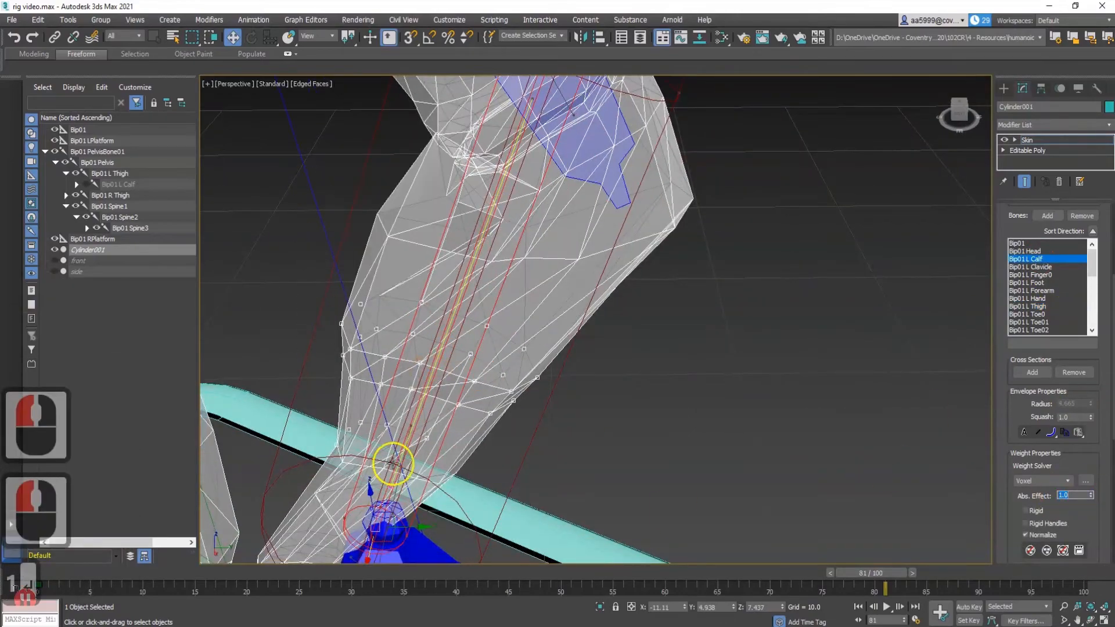
alt+middle_drag(392, 464, 569, 392)
key(alt+x)
- Choose the Bip01 L Foot bone, select the left foot vertices and edit their absolute effect
click(1027, 283)
alt+middle_drag(894, 336, 372, 343)
scroll(286, 341, up, 2)
alt+middle_drag(286, 341, 522, 325)
ctrl+drag(627, 377, 528, 488)
scroll(495, 399, up, 4)
alt+middle_drag(495, 399, 650, 343)
scroll(523, 360, up, 3)
click(487, 363)
click(1081, 495)
key(Return)
- Set the absolute effect of the selected left foot vertices to 1
scroll(553, 408, down, 4)
alt+middle_drag(499, 372, 523, 430)
drag(1082, 495, 1005, 491)
text(1)
alt+middle_drag(406, 464, 678, 448)
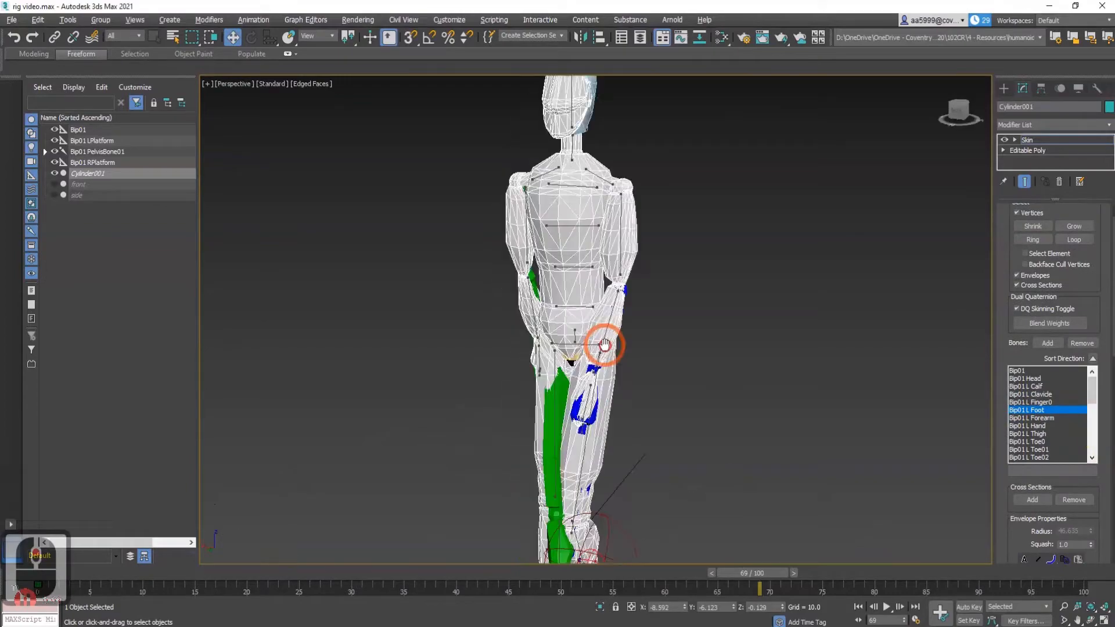
- Choose the Bip01 R Thigh bone and set the absolute effect of the right upper leg vertices to 1
scroll(602, 343, down, 2)
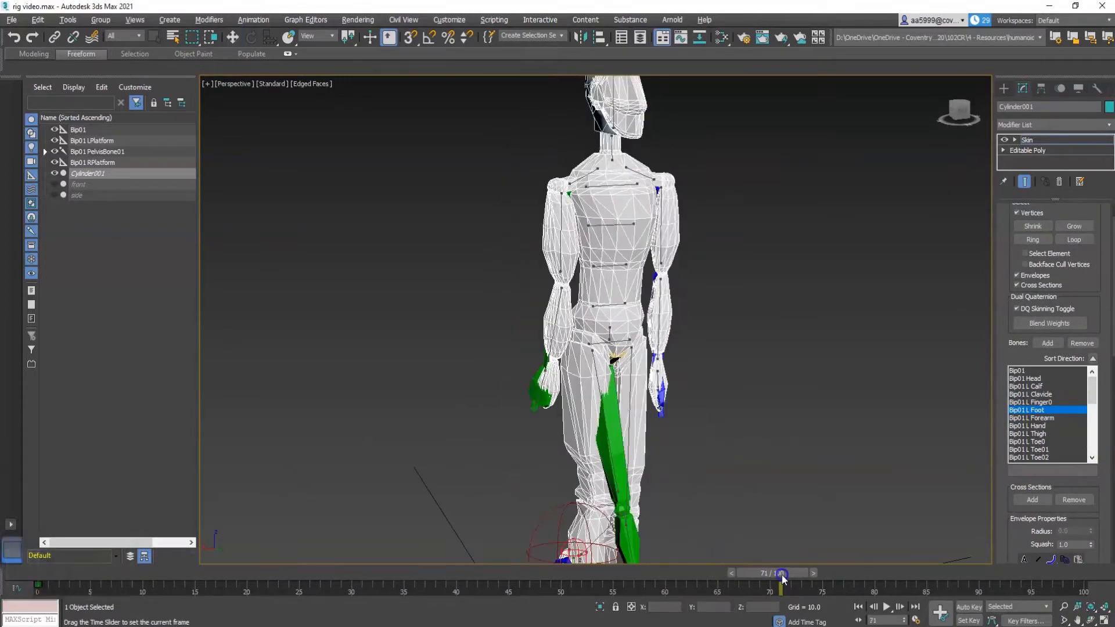
scroll(722, 448, up, 4)
click(1040, 458)
alt+middle_drag(668, 299, 680, 291)
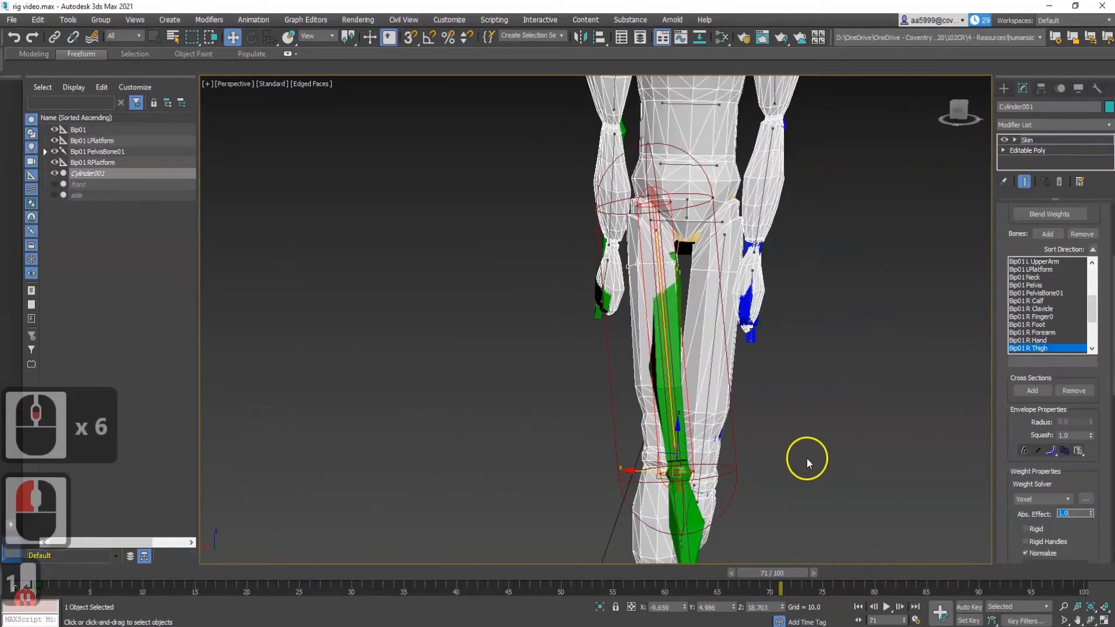
scroll(807, 458, up, 5)
alt+middle_drag(806, 458, 595, 383)
scroll(595, 384, down, 1)
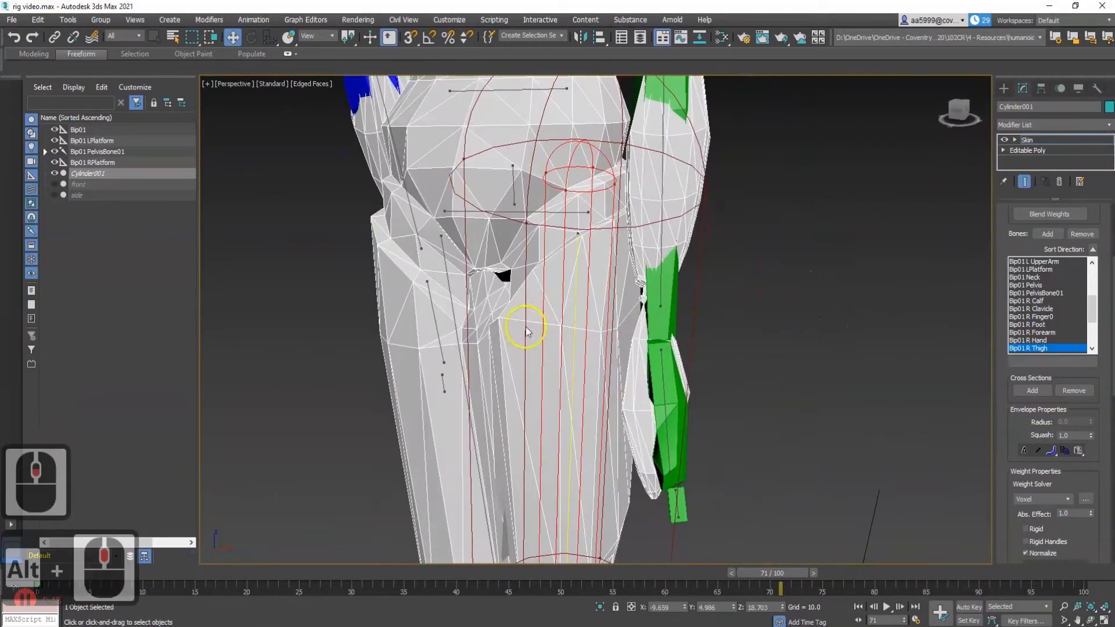
scroll(595, 384, down, 3)
- Move the animation to frame 64 and set the absolute effect of the selected right thigh vertices to 1
drag(1076, 513, 1010, 501)
drag(773, 573, 704, 575)
alt+middle_drag(581, 371, 468, 341)
scroll(680, 371, up, 4)
text(1)
key(Return)
text(1)
key(Return)
- Select another group of vertices on the right leg and set Bip01 R Thigh's absolute effect on them to 1
alt+middle_drag(638, 401, 681, 426)
drag(633, 341, 841, 398)
text(1)
key(Return)
- Undo the stray selection, select the remaining vertices near the right knee and set their absolute effect to 1
alt+middle_drag(705, 443, 707, 400)
scroll(706, 401, up, 3)
click(706, 401)
key(ctrl+z)
drag(707, 401, 523, 331)
text(1)
key(Return)
middle_drag(625, 432, 694, 223)
alt+middle_drag(592, 372, 593, 347)
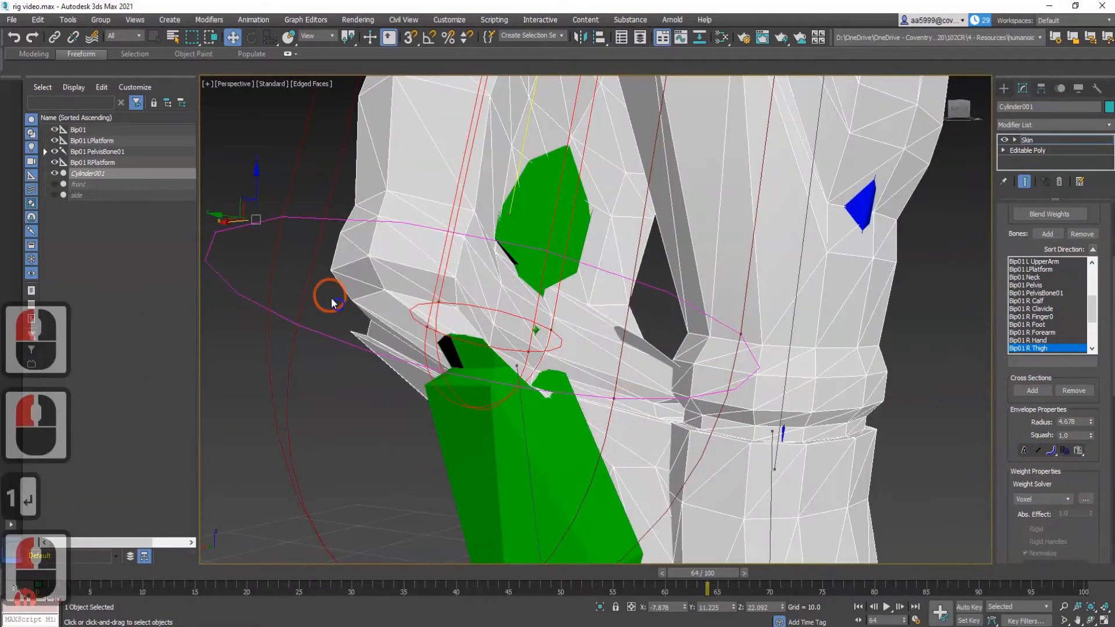
- Choose the Bip01 R Calf bone and try an absolute effect of 1 on the vertices around the right knee
middle_drag(624, 384, 572, 368)
drag(703, 573, 812, 574)
alt+middle_drag(581, 348, 558, 447)
scroll(424, 328, up, 3)
scroll(564, 348, down, 5)
click(1026, 300)
middle_drag(473, 328, 581, 325)
drag(674, 191, 580, 371)
text(1)
key(Return)
alt+middle_drag(601, 389, 697, 384)
key(ctrl+z)
- Move the animation to frame 50 and set Bip01 R Calf's absolute effect on the selected vertices to 0
click(1068, 514)
alt+middle_drag(638, 349, 464, 325)
click(448, 269)
drag(811, 573, 554, 573)
alt+middle_drag(522, 349, 499, 349)
click(1065, 512)
text(0)
key(Return)
- Select the vertices around the right ankle and foot and set Bip01 R Calf's absolute effect on them to 0
scroll(465, 325, down, 3)
middle_drag(426, 273, 480, 323)
scroll(480, 324, up, 3)
drag(413, 256, 685, 489)
alt+middle_drag(651, 383, 558, 372)
click(1065, 515)
scroll(610, 383, up, 3)
drag(403, 326, 541, 371)
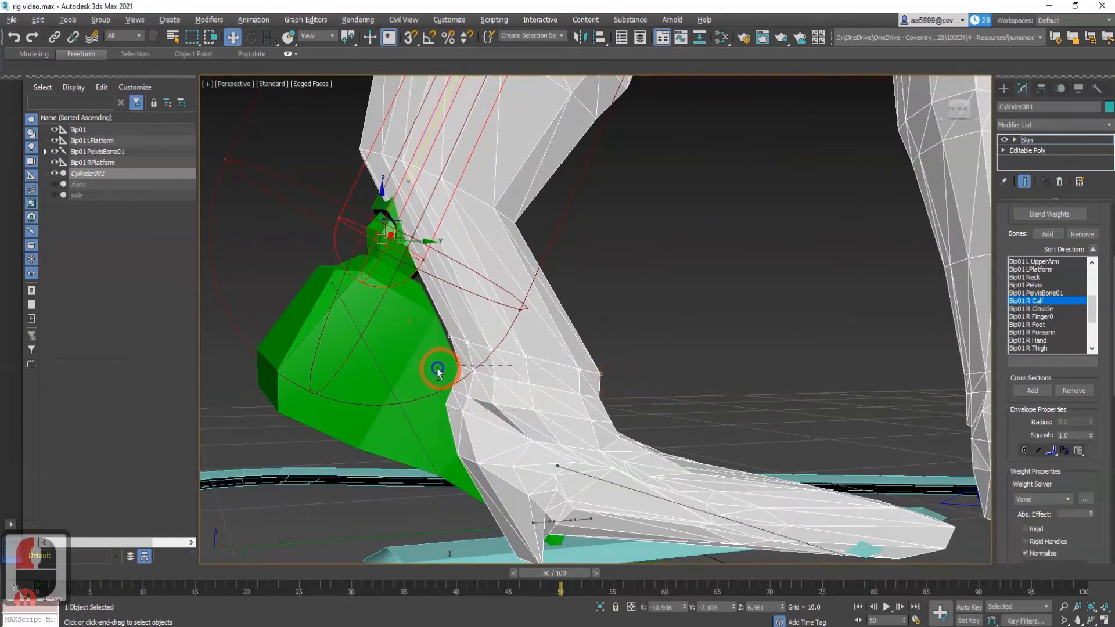
text(0)
key(Return)
- Choose the Bip01 R Foot bone, select the right foot vertices and set their absolute effect to 1
click(1028, 324)
alt+middle_drag(555, 351, 627, 406)
drag(906, 241, 378, 528)
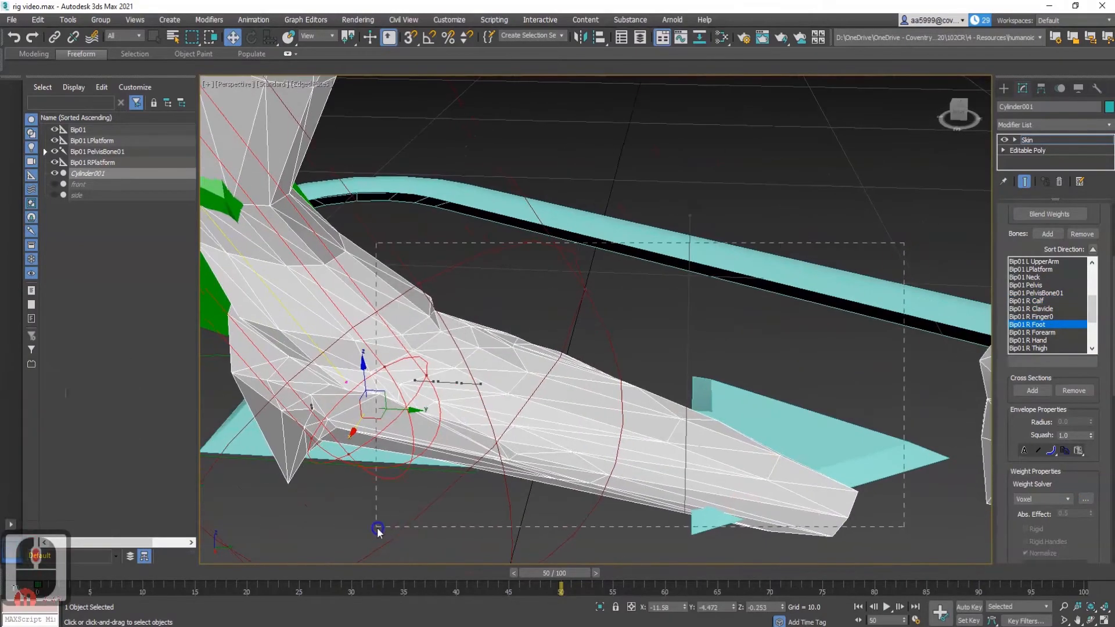
click(1069, 514)
text(1)
key(Return)
- Move the animation to frame 61 and set Bip01 R Thigh's absolute effect on the stray leg vertices to 0
scroll(638, 430, down, 4)
alt+middle_drag(639, 430, 806, 489)
drag(560, 574, 685, 574)
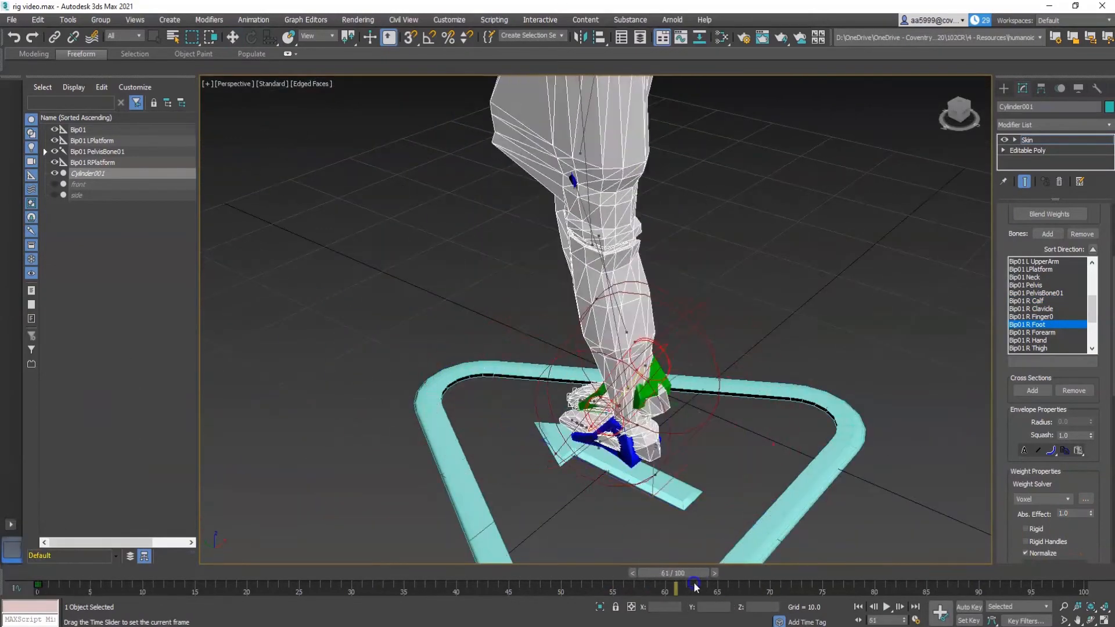
alt+middle_drag(639, 406, 720, 395)
scroll(1050, 330, up, 5)
click(1034, 325)
alt+middle_drag(581, 349, 616, 329)
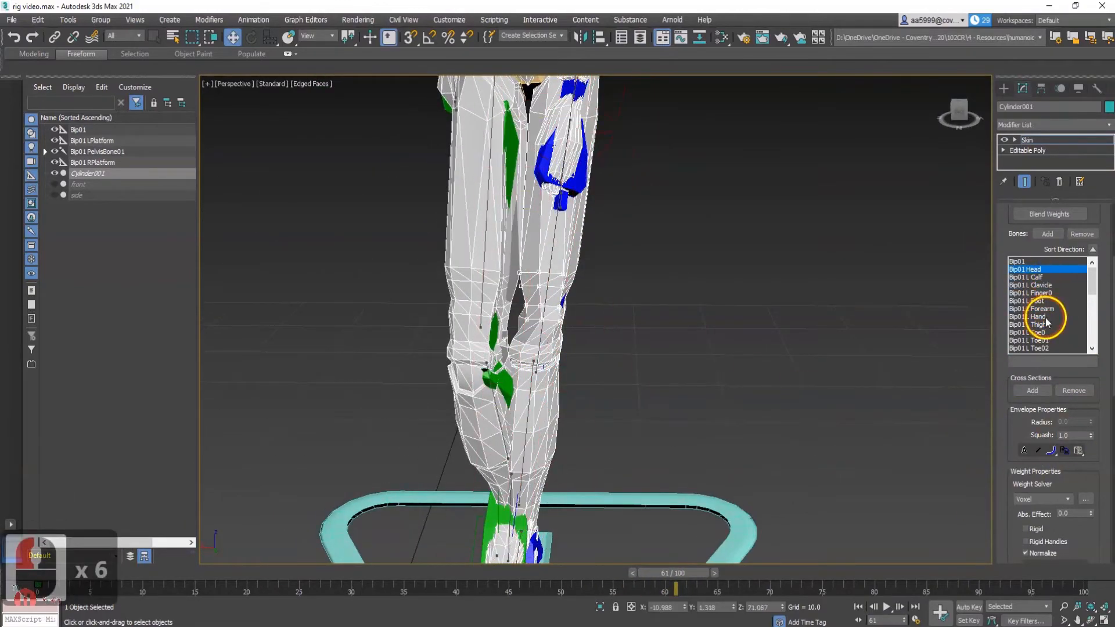
double_click(1067, 514)
text(0)
key(Return)
- Scrub through the walk cycle to check the leg deformation, stop at frame 8 and leave envelope editing
alt+middle_drag(627, 330, 525, 326)
drag(673, 574, 520, 575)
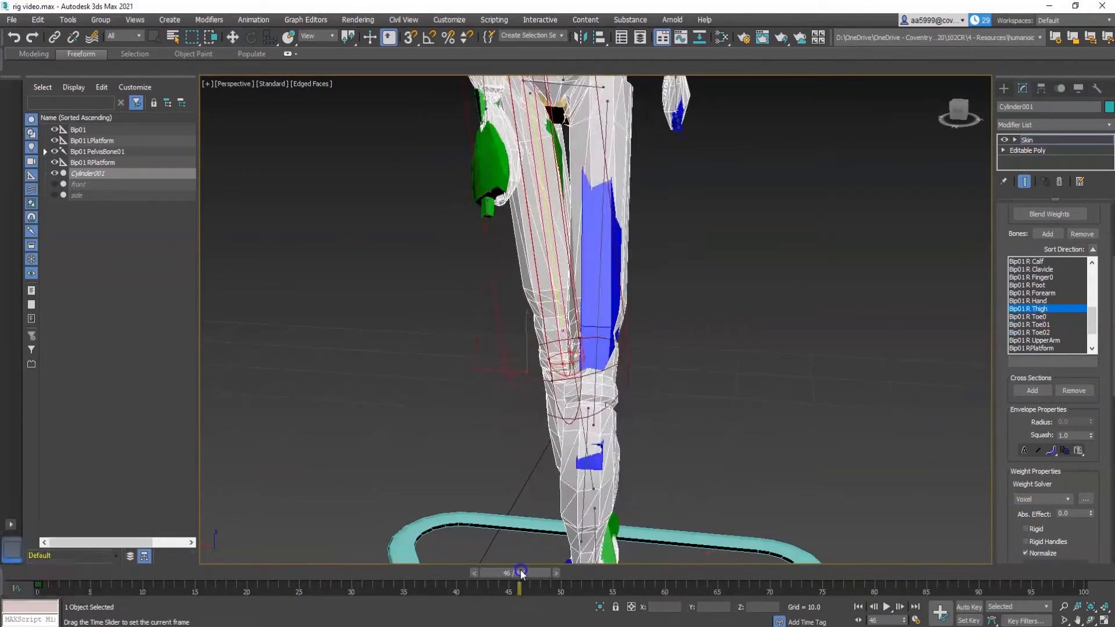
mouse_move(566, 380)
alt+middle_down()
mouse_move(627, 386)
mouse_move(546, 383)
alt+middle_up()
drag(531, 574, 602, 589)
scroll(557, 326, down, 5)
alt+middle_drag(557, 325, 581, 325)
drag(581, 573, 206, 566)
scroll(450, 418, down, 3)
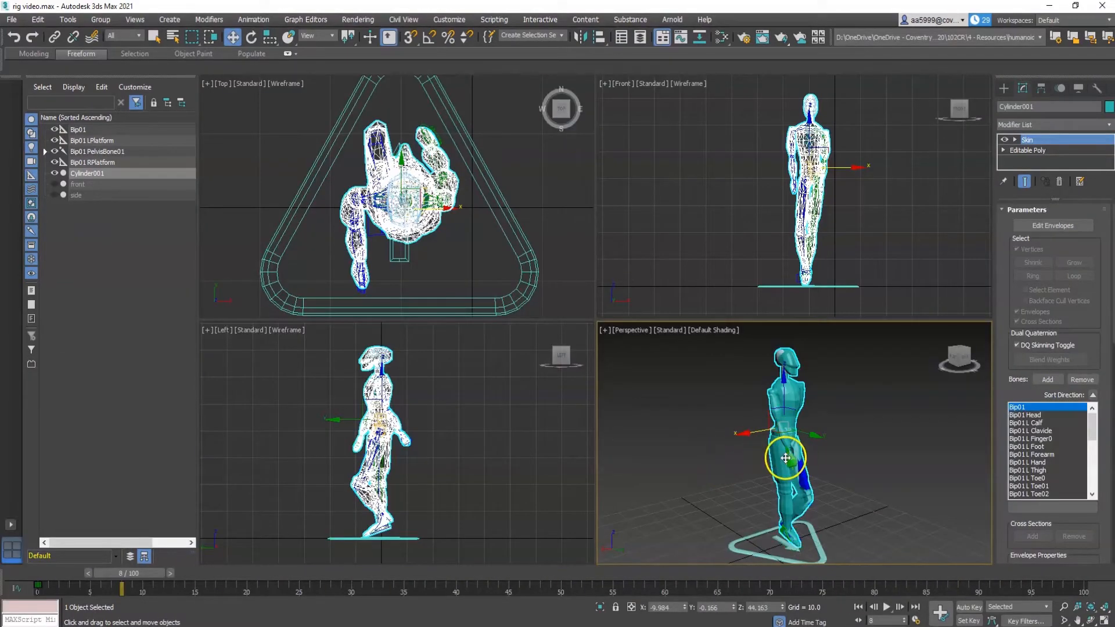
- Maximize the perspective viewport and display the mesh with edged faces
alt+middle_drag(785, 459, 749, 453)
key(alt+w)
alt+middle_drag(598, 378, 500, 310)
scroll(503, 404, up, 2)
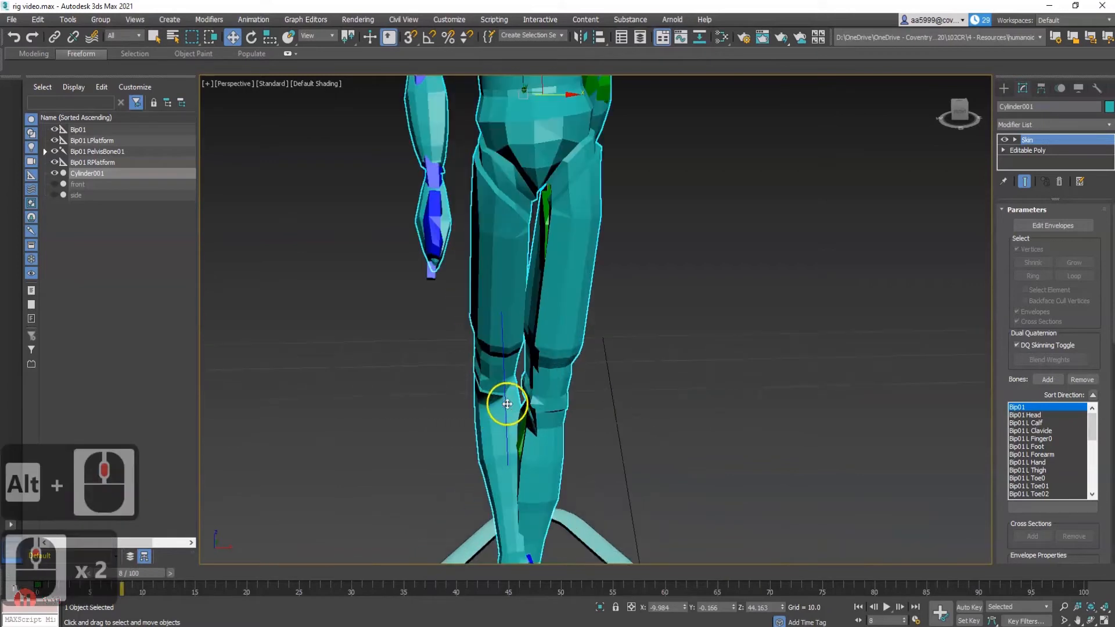
scroll(484, 227, down, 2)
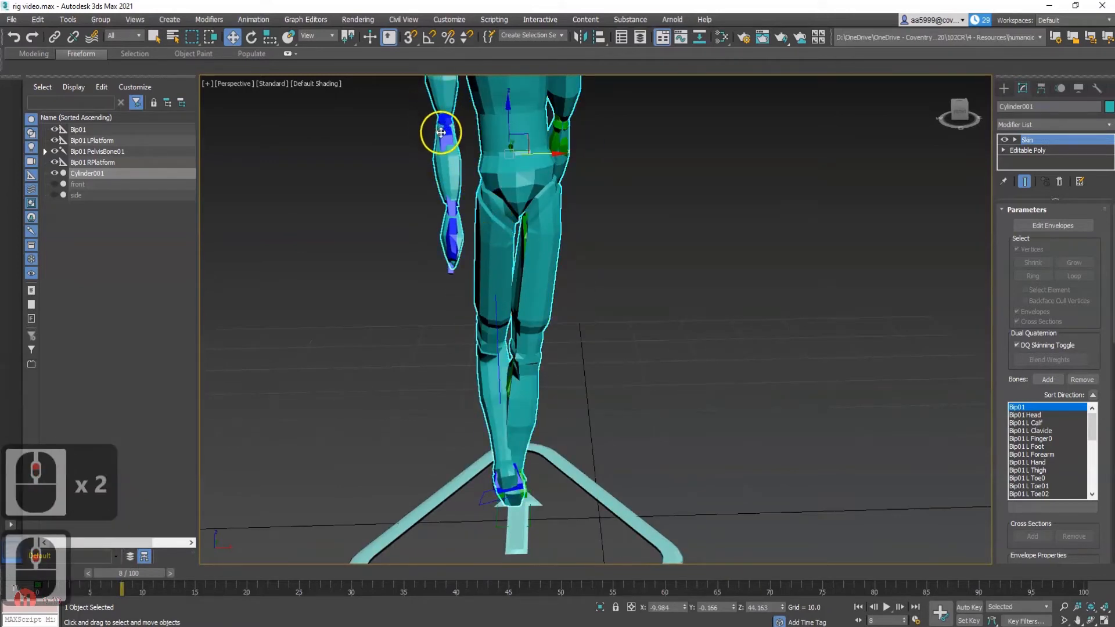
middle_drag(525, 182, 523, 281)
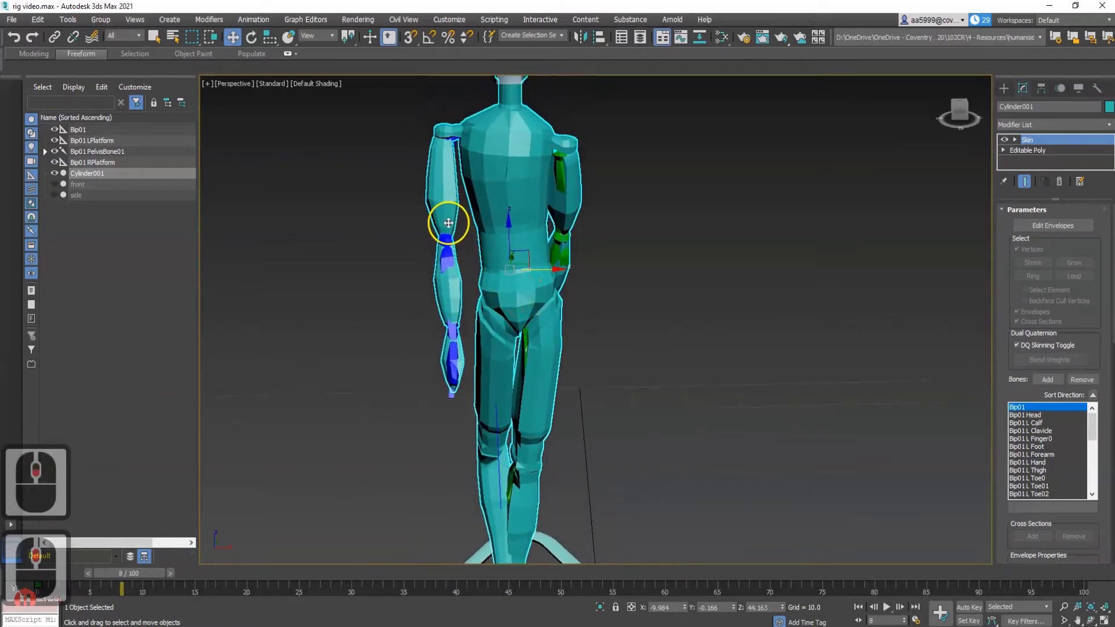
click(326, 85)
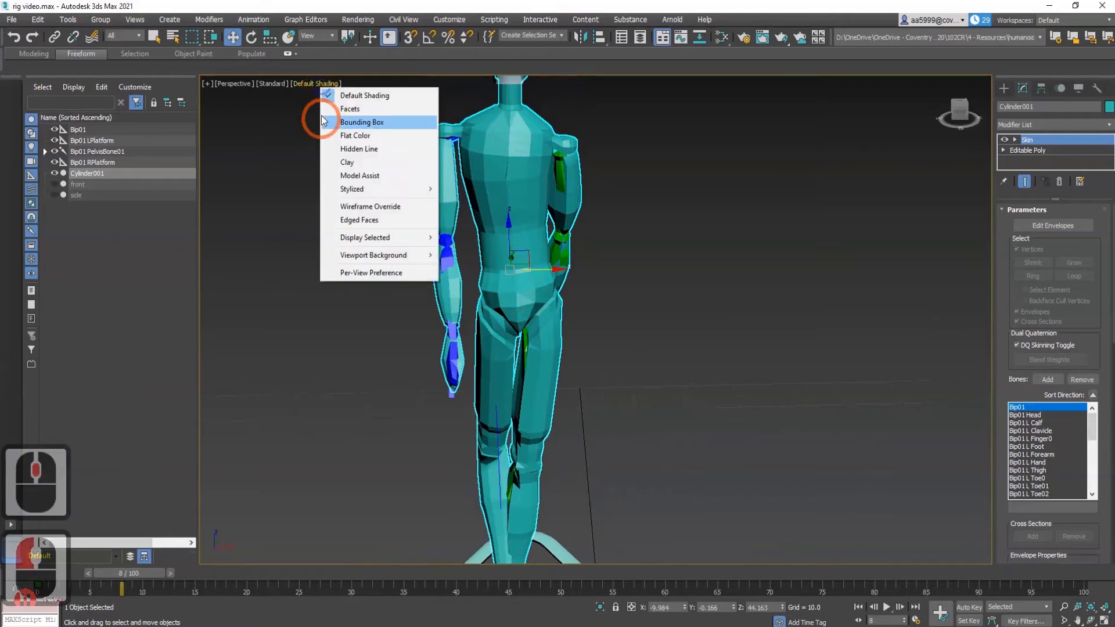
click(388, 219)
- Examine the deformation of the elbows, wrists, hips and knees from several sides
scroll(446, 239, up, 2)
scroll(446, 239, up, 2)
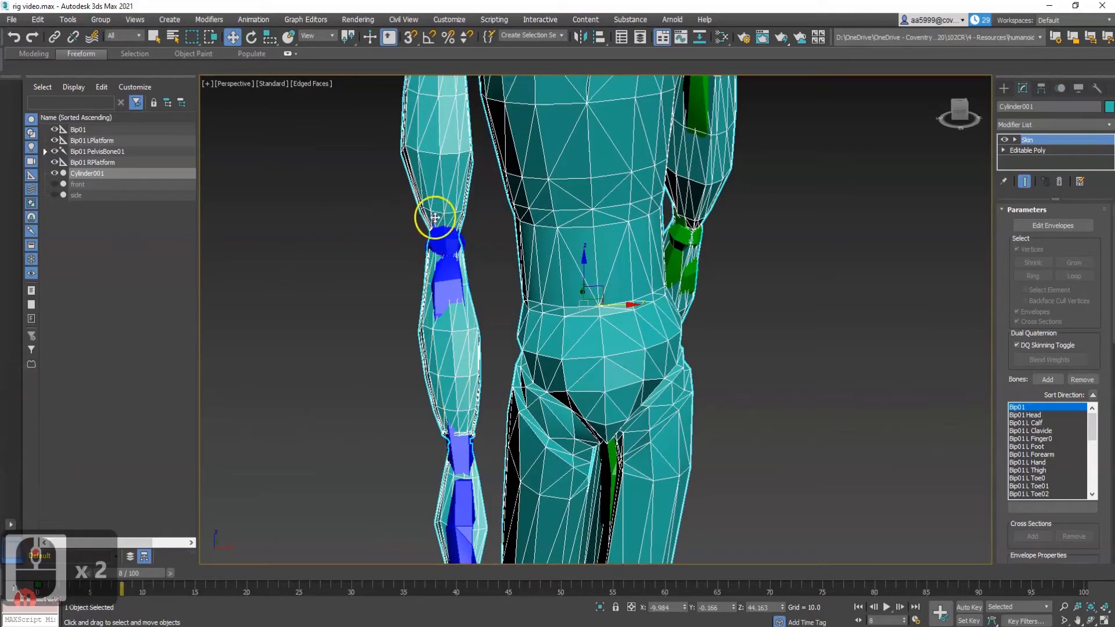
middle_drag(439, 232, 419, 218)
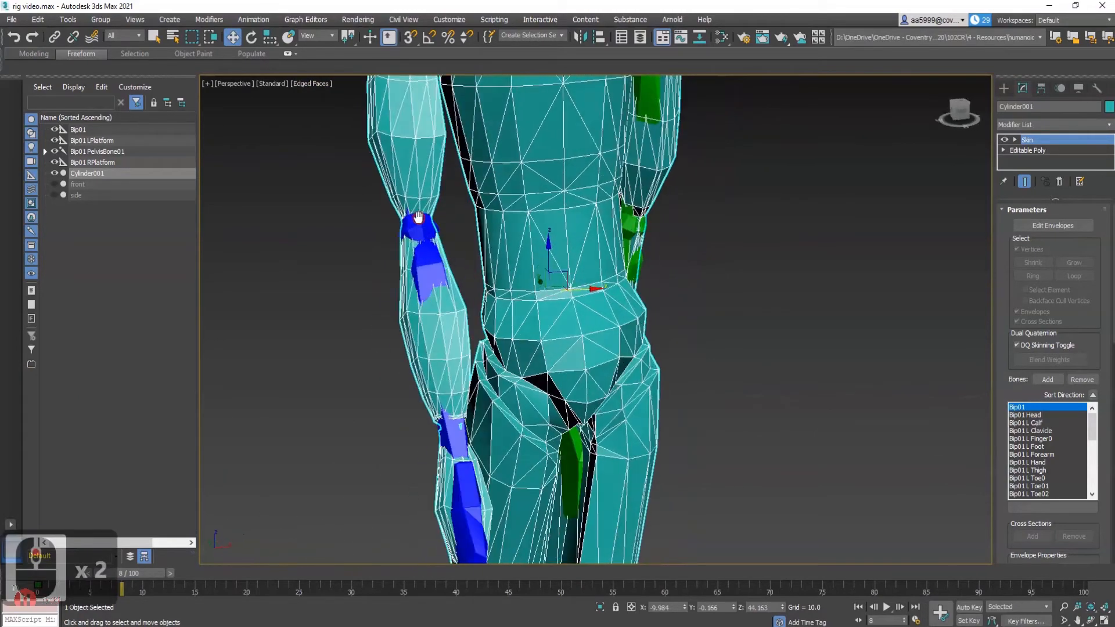
scroll(418, 218, down, 2)
alt+middle_drag(583, 294, 319, 264)
middle_drag(426, 325, 426, 259)
scroll(467, 279, down, 2)
middle_drag(490, 312, 505, 279)
scroll(508, 393, down, 2)
alt+middle_drag(509, 393, 573, 374)
scroll(532, 369, up, 3)
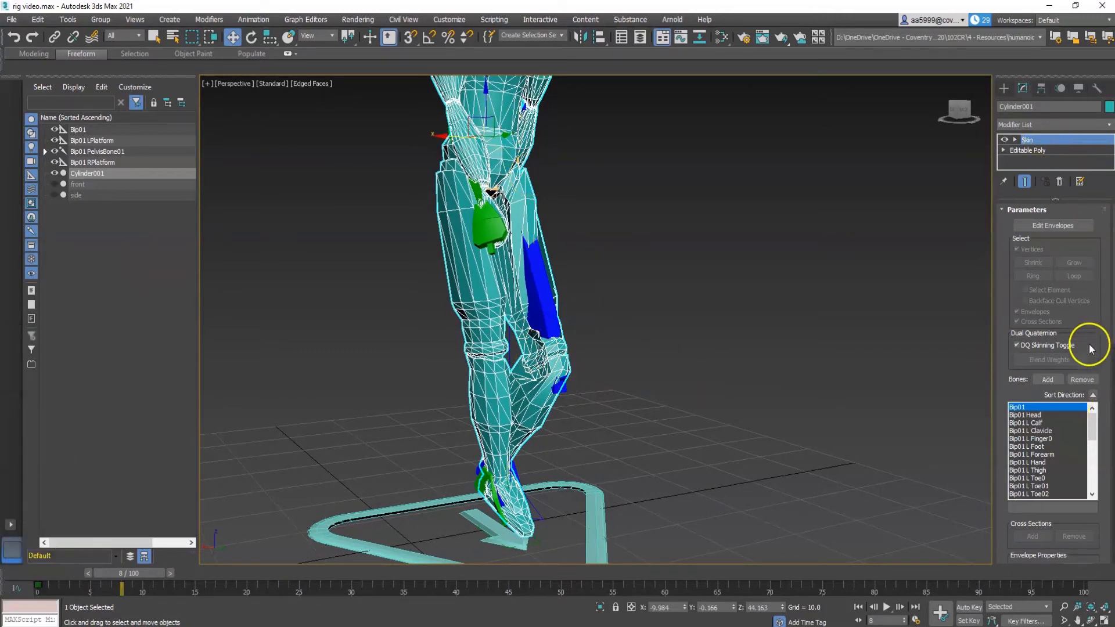
- Turn on Show Colored Faces in the Skin modifier's display options
scroll(1090, 349, down, 15)
scroll(1105, 351, down, 20)
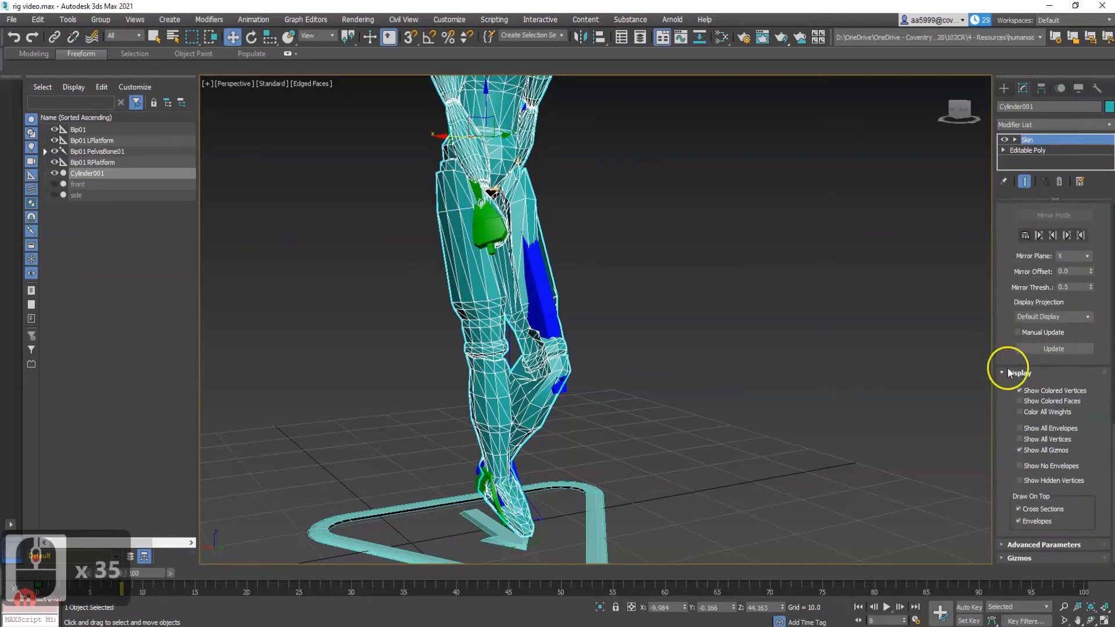
click(1010, 374)
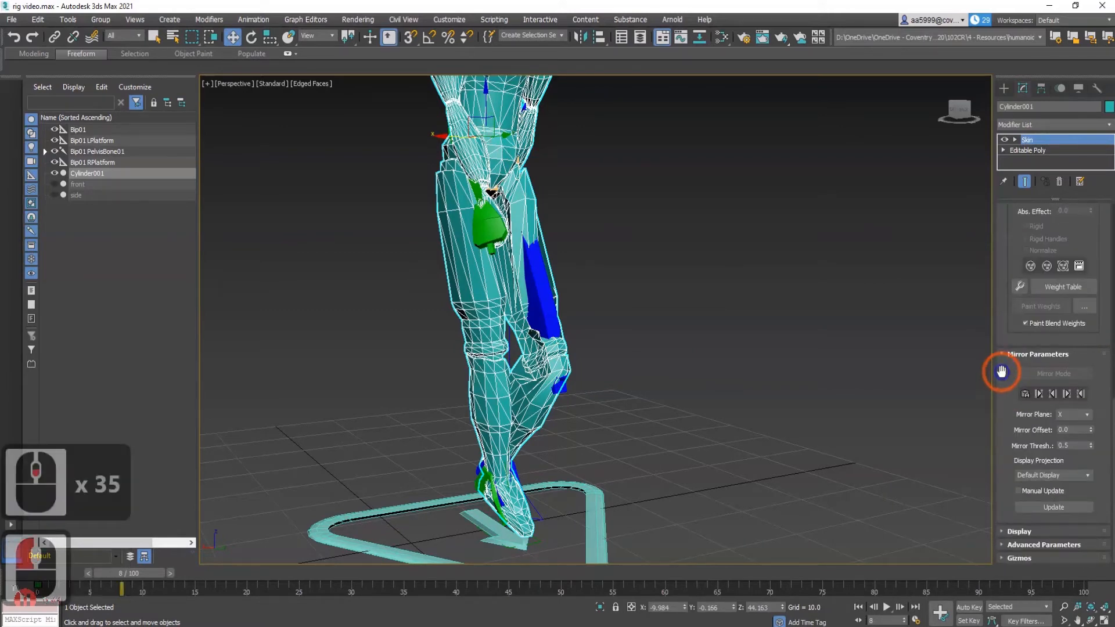
click(1002, 532)
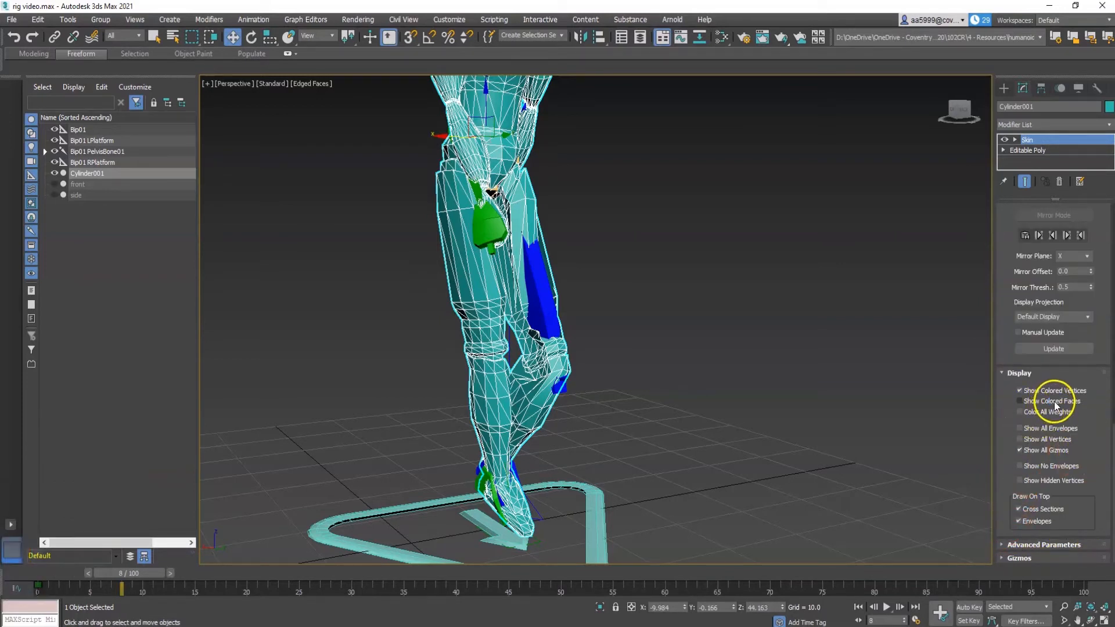
click(1020, 402)
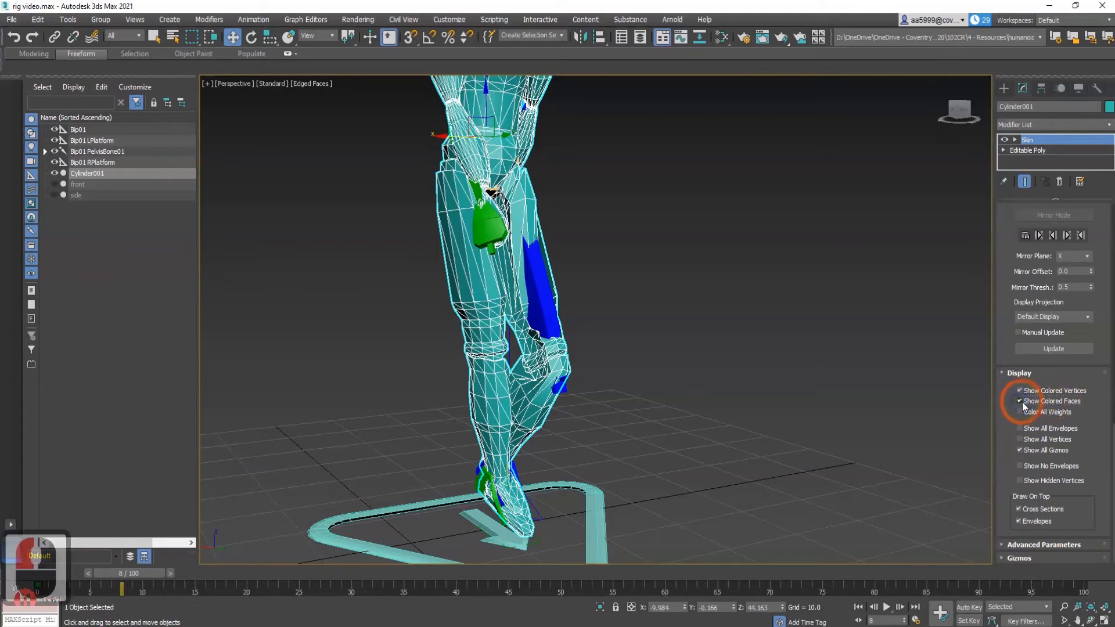
- Choose the Bip01 L Calf bone and enable Edit Envelopes on the Skin modifier
scroll(1099, 279, up, 20)
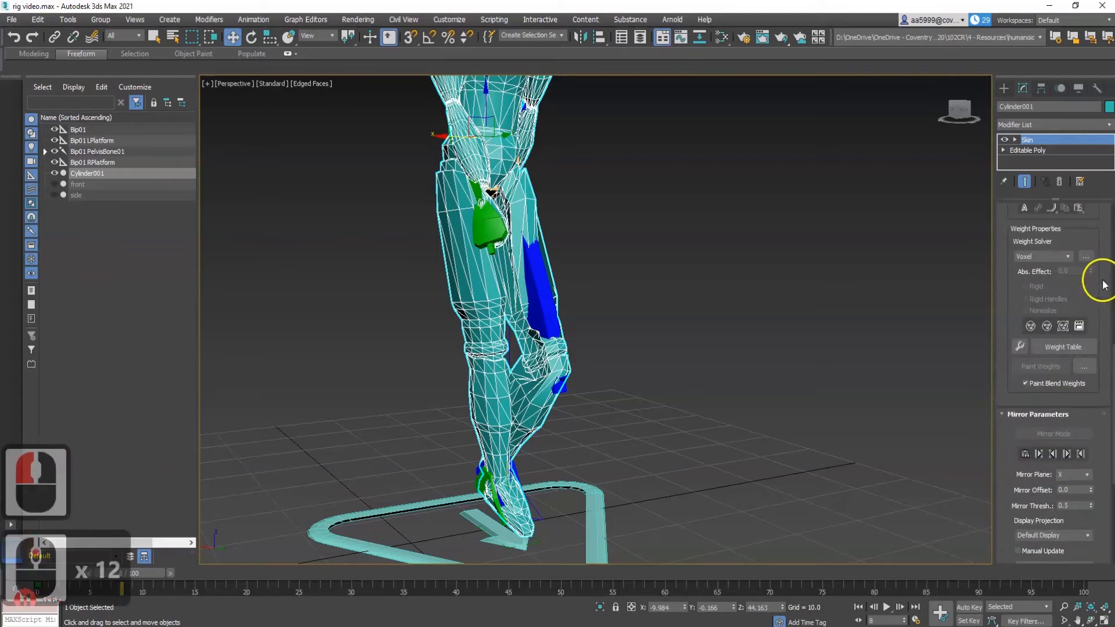
scroll(1099, 283, up, 3)
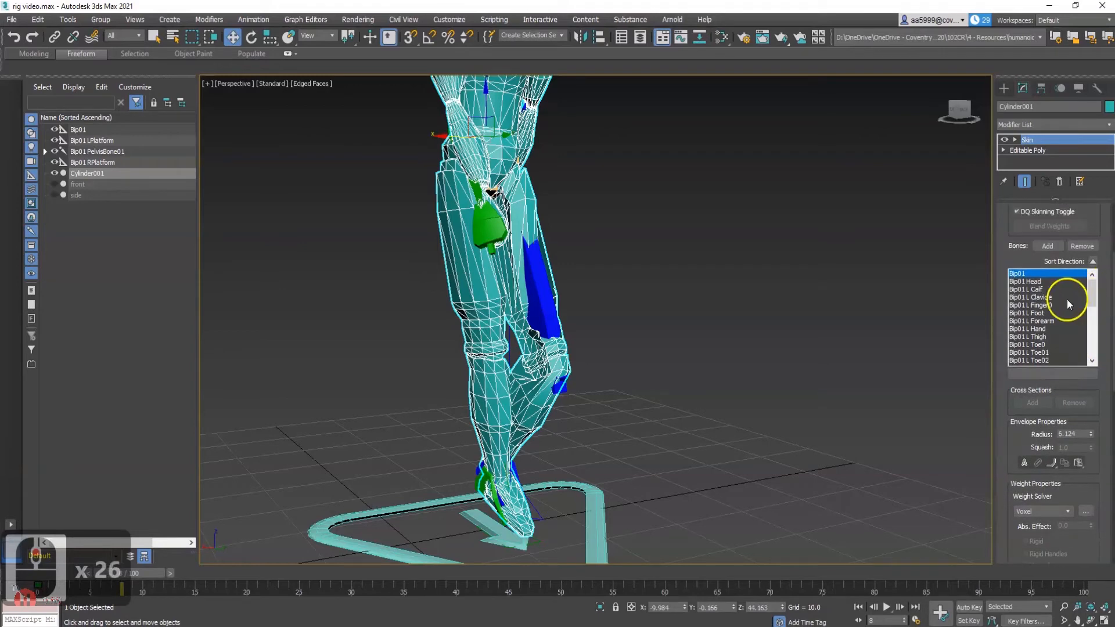
click(1044, 290)
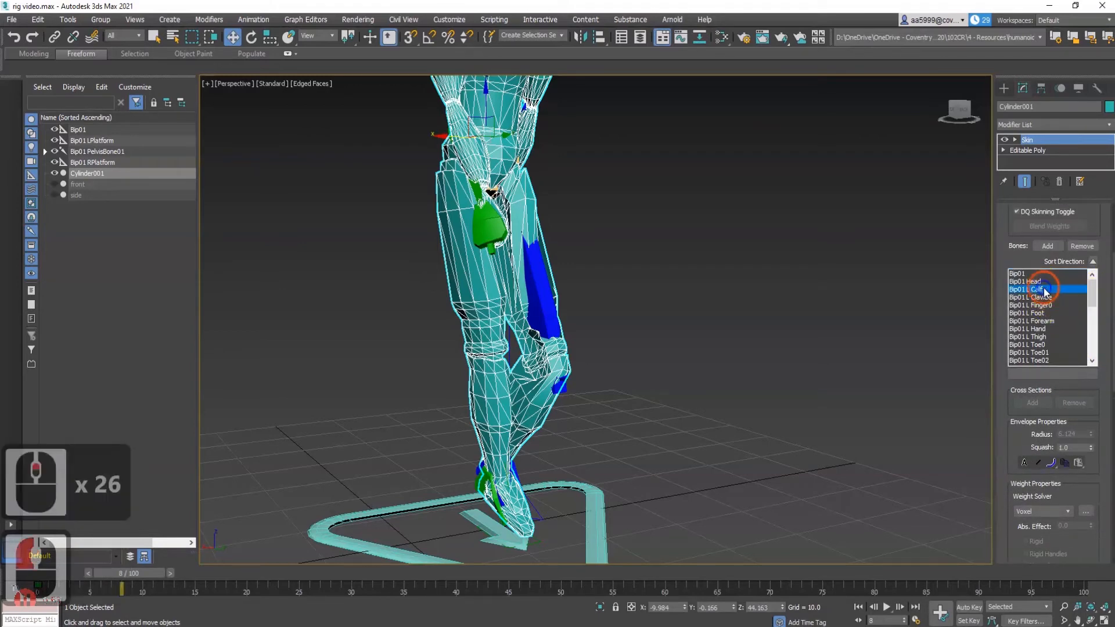
middle_drag(611, 283, 626, 320)
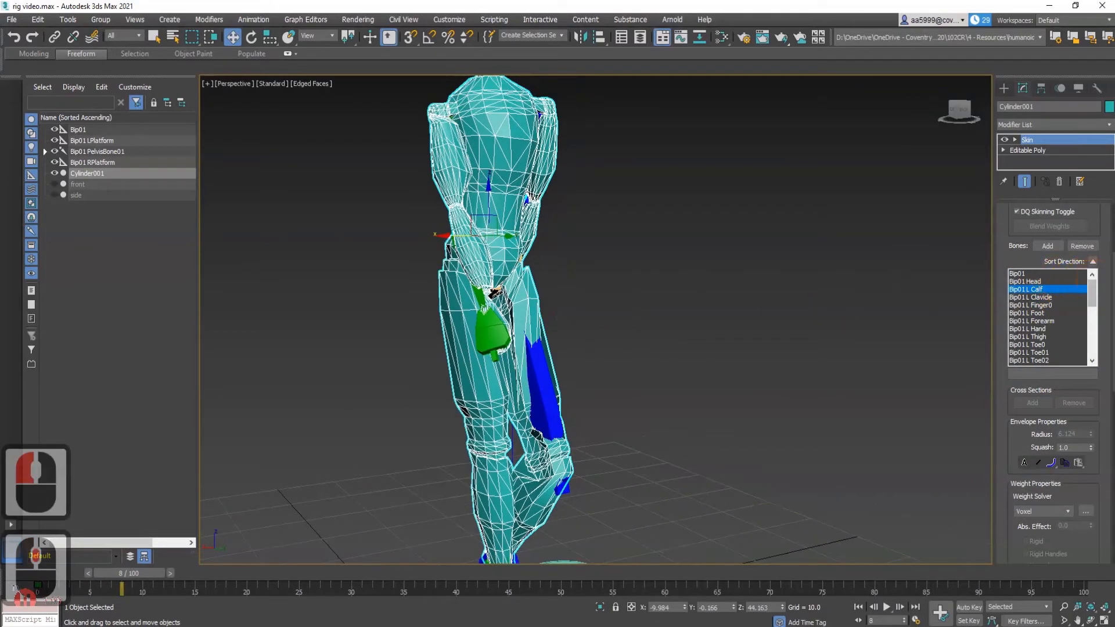
scroll(1098, 268, up, 10)
click(1062, 231)
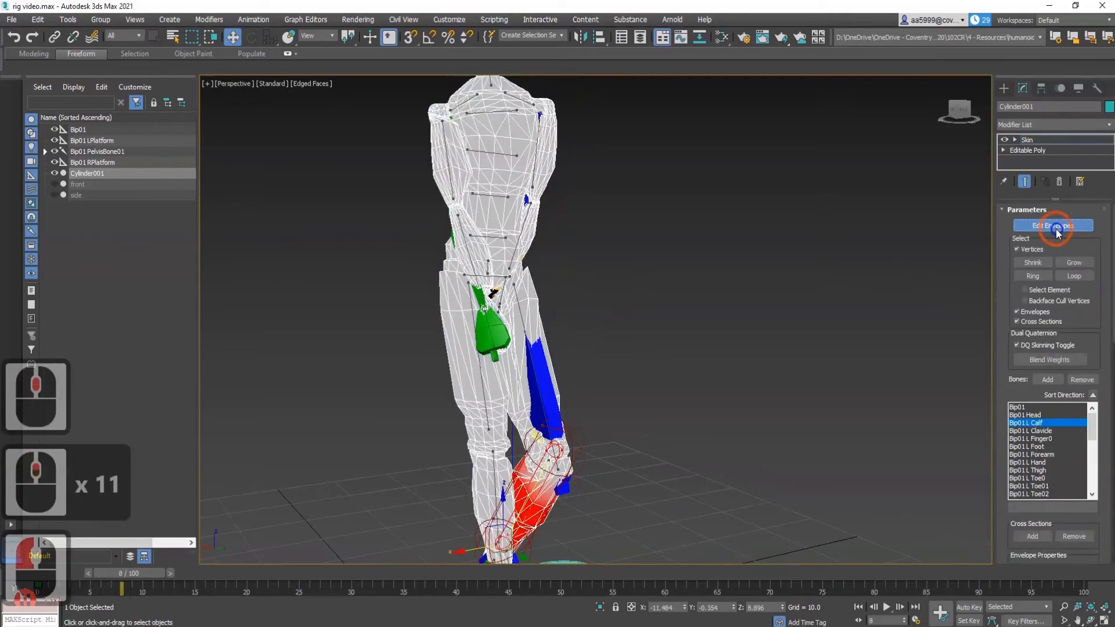
- Examine Bip01 L Calf's weight colours on the lower leg and around the left knee
key(z)
alt+middle_drag(618, 273, 709, 360)
scroll(628, 326, up, 2)
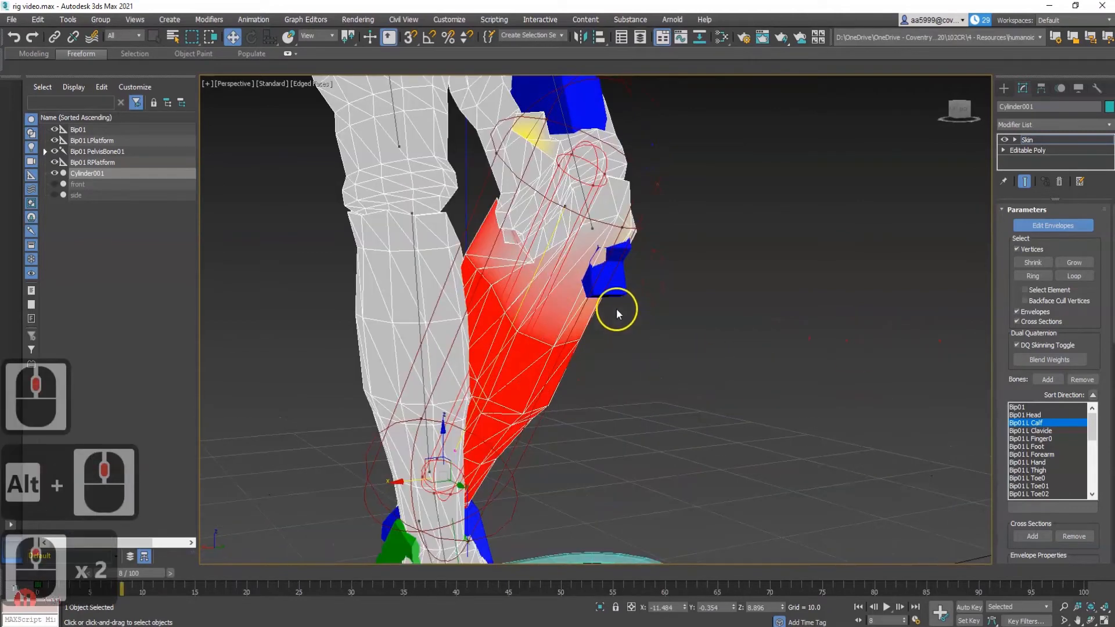
scroll(572, 259, down, 1)
middle_drag(573, 258, 599, 285)
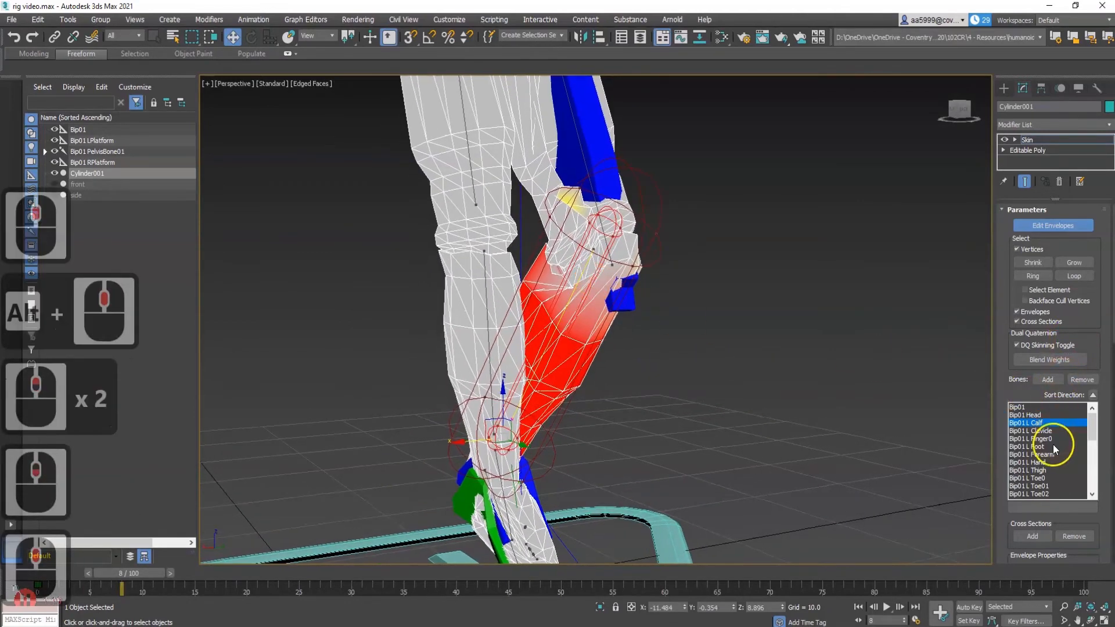
mouse_move(635, 296)
alt+middle_down()
mouse_move(677, 293)
mouse_move(633, 297)
alt+middle_up()
scroll(633, 298, up, 2)
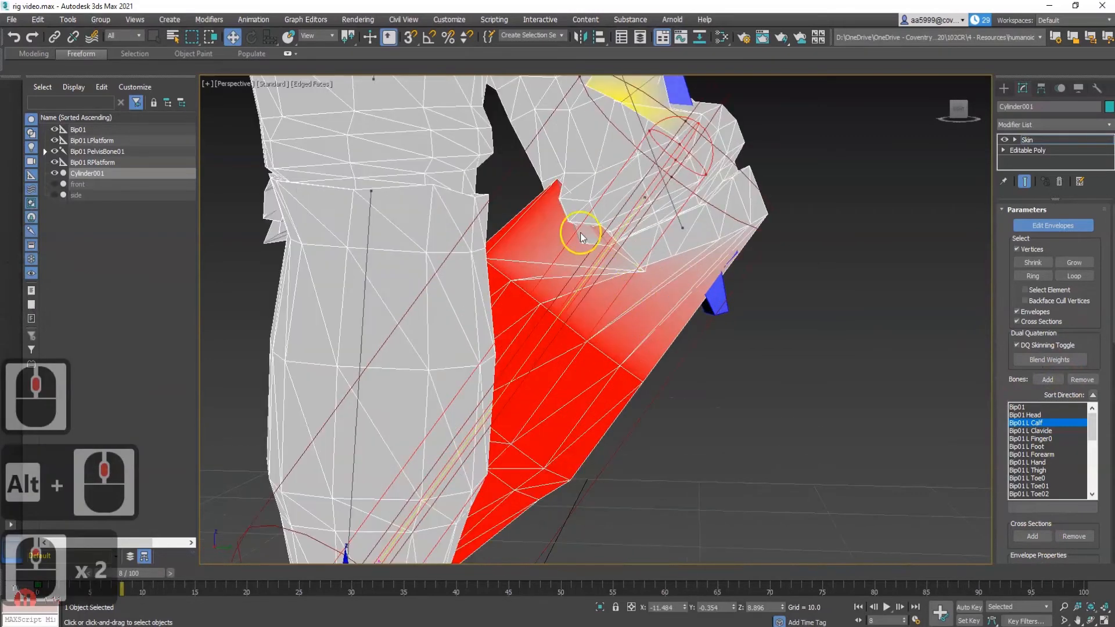
click(556, 181)
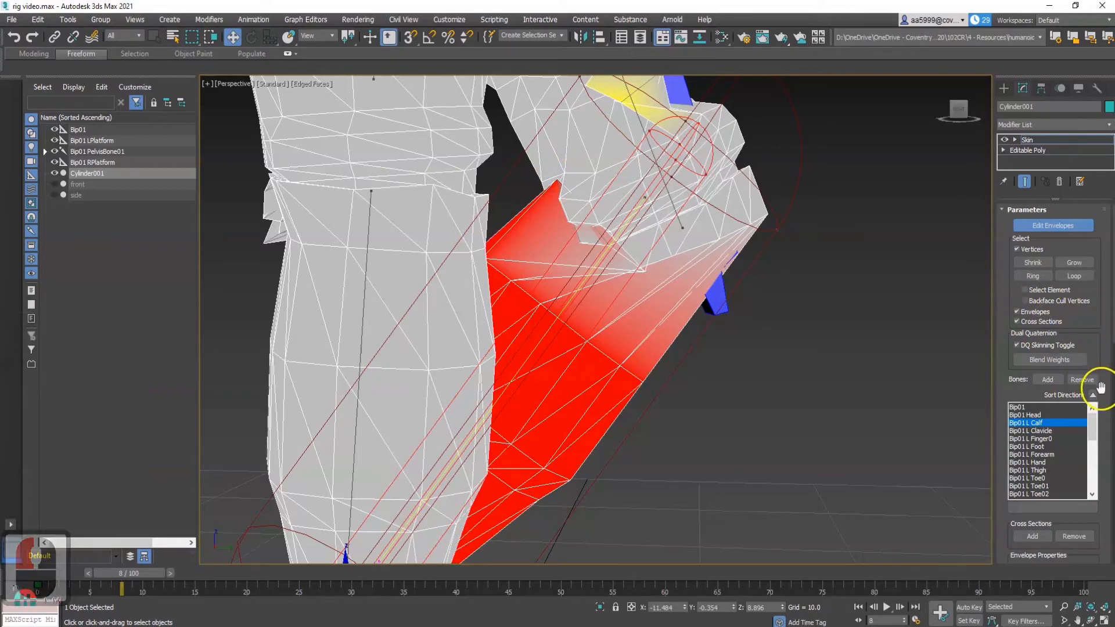
- Choose the Bip01 L Foot bone and inspect its weight colours around the left foot
click(1035, 447)
scroll(615, 372, down, 3)
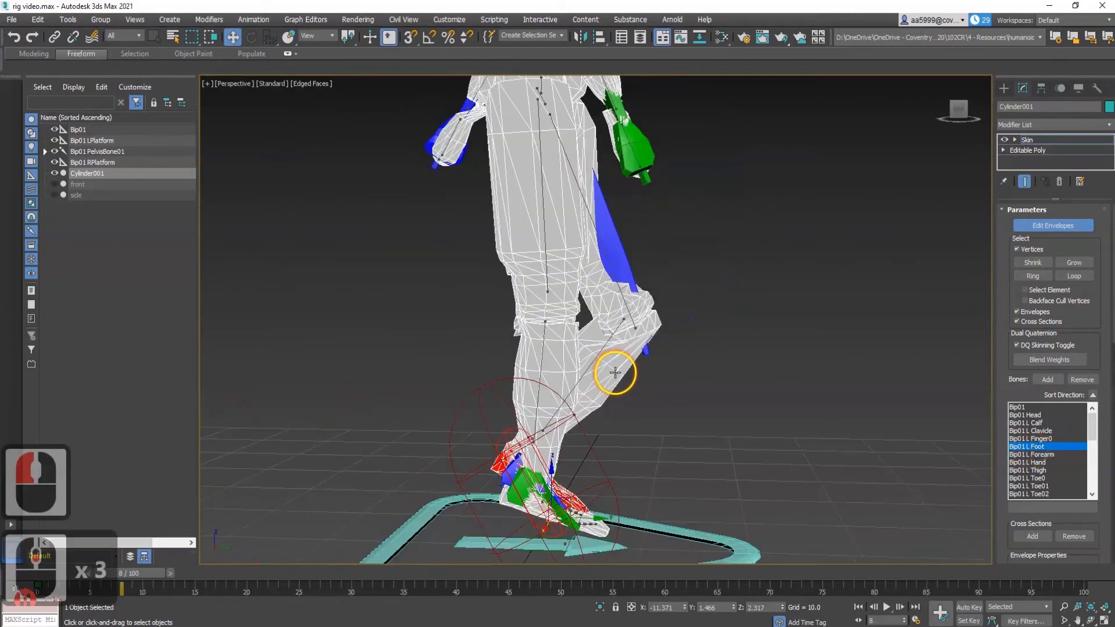
alt+middle_drag(587, 436, 585, 377)
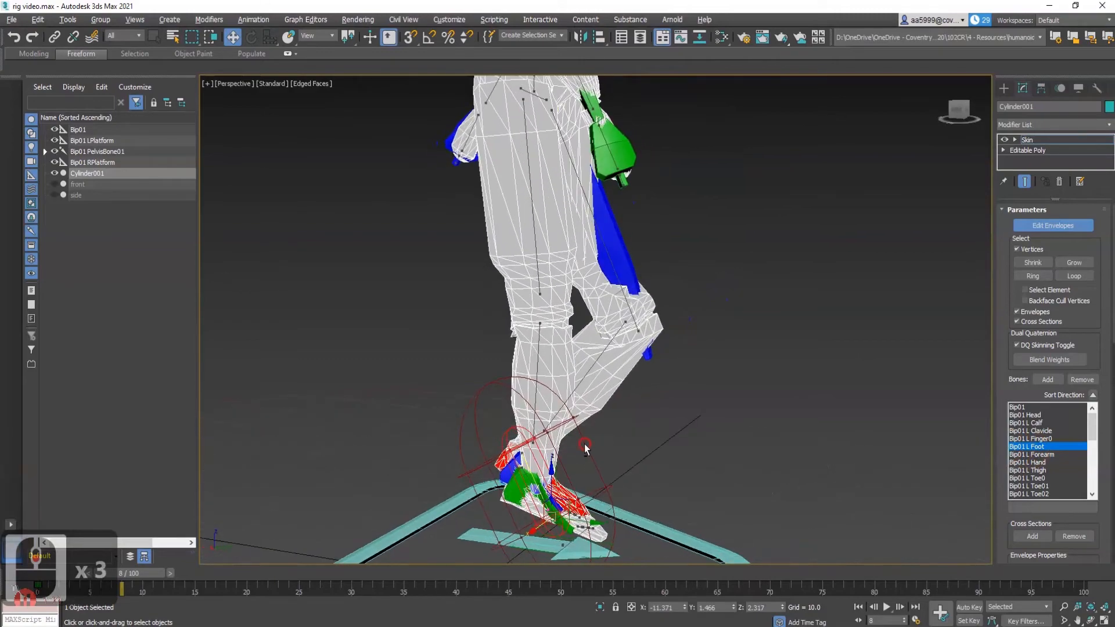
- Choose the Bip01 L Forearm bone and examine its weight colours from the elbow to the wrist
click(1045, 456)
alt+middle_drag(703, 265, 705, 423)
scroll(499, 241, up, 2)
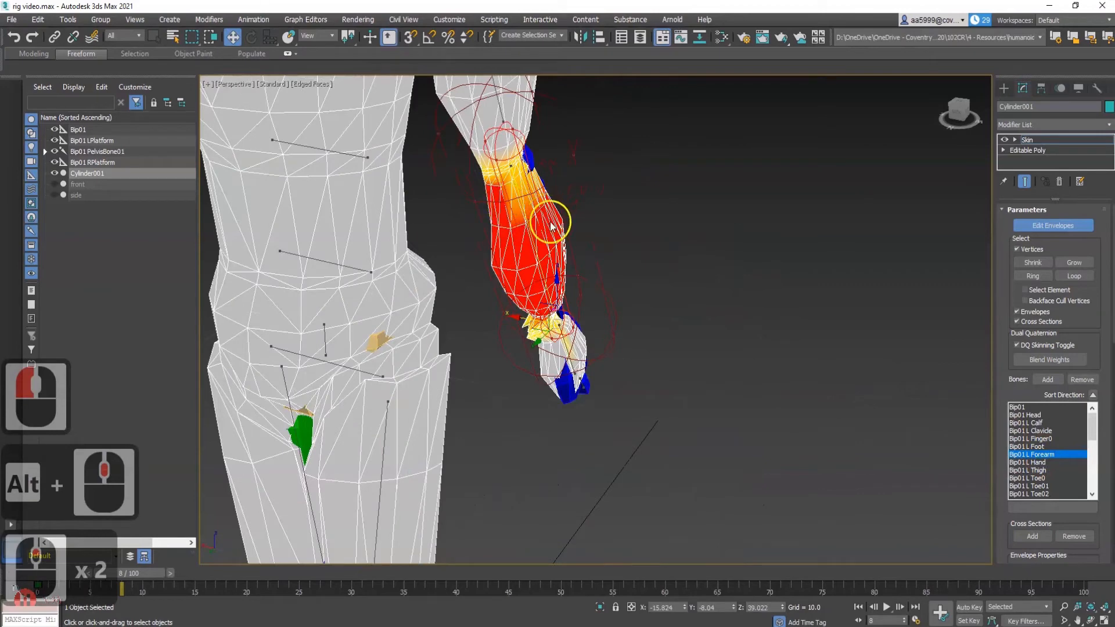
scroll(551, 225, up, 1)
alt+middle_drag(529, 346, 523, 314)
scroll(535, 308, up, 3)
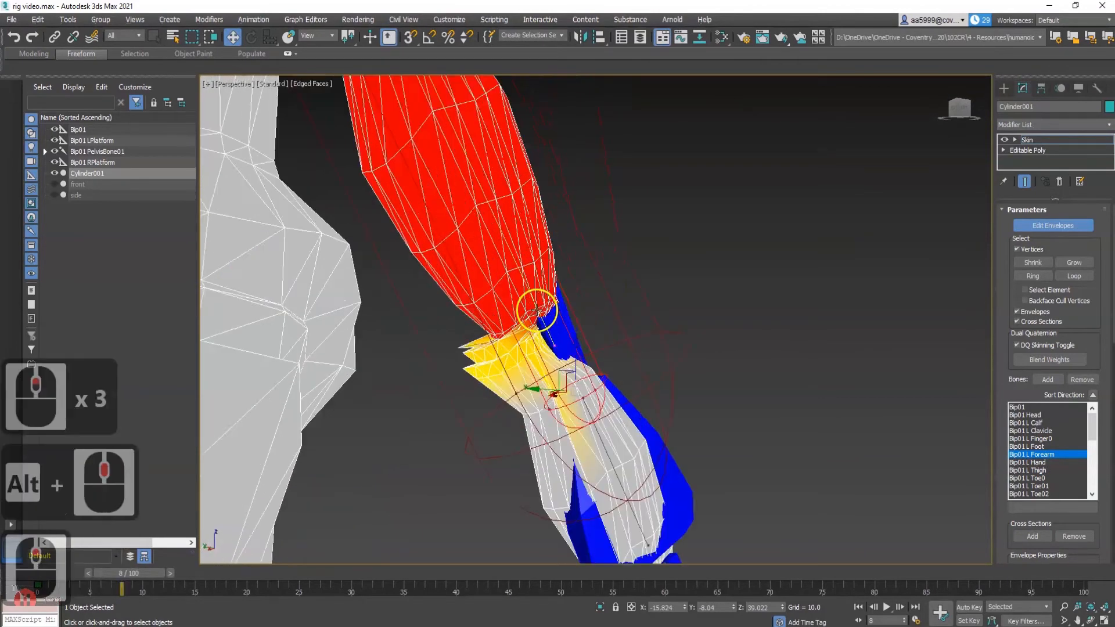
alt+middle_drag(473, 370, 469, 369)
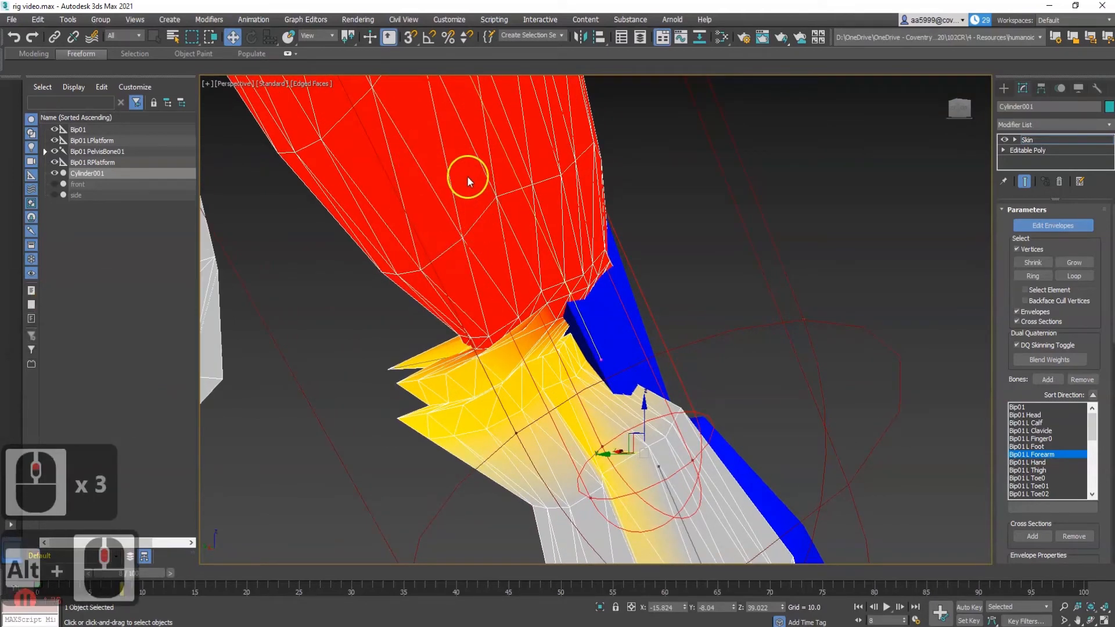
- Check the Bip01 L Forearm weights of the lower forearm vertices and the stray vertices at the wrist
alt+middle_drag(467, 175, 506, 220)
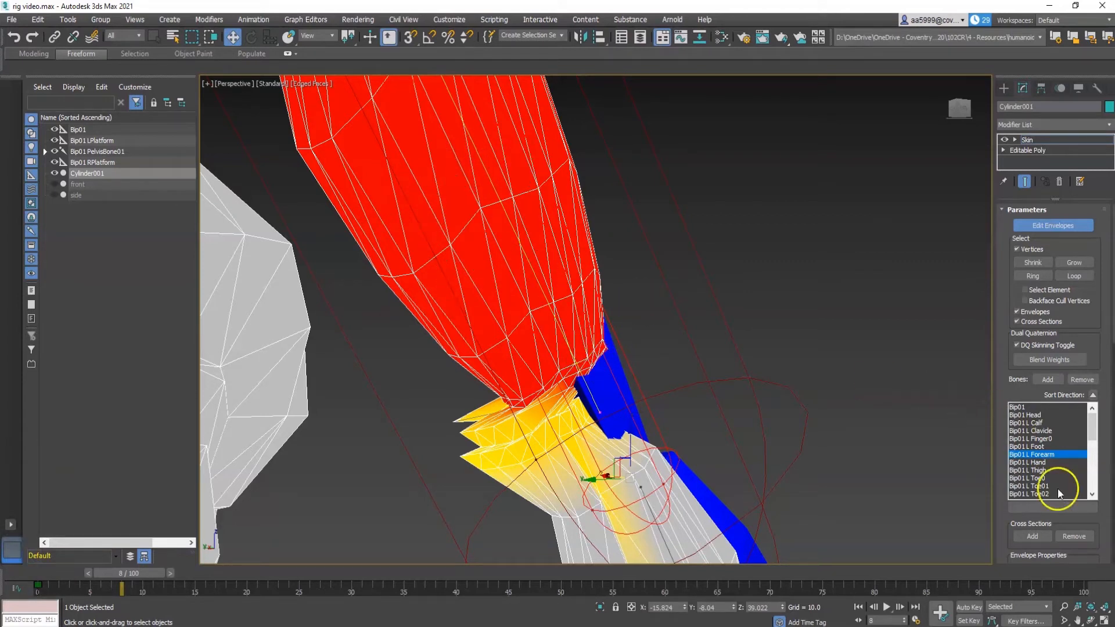
scroll(1094, 486, down, 17)
scroll(1100, 486, down, 2)
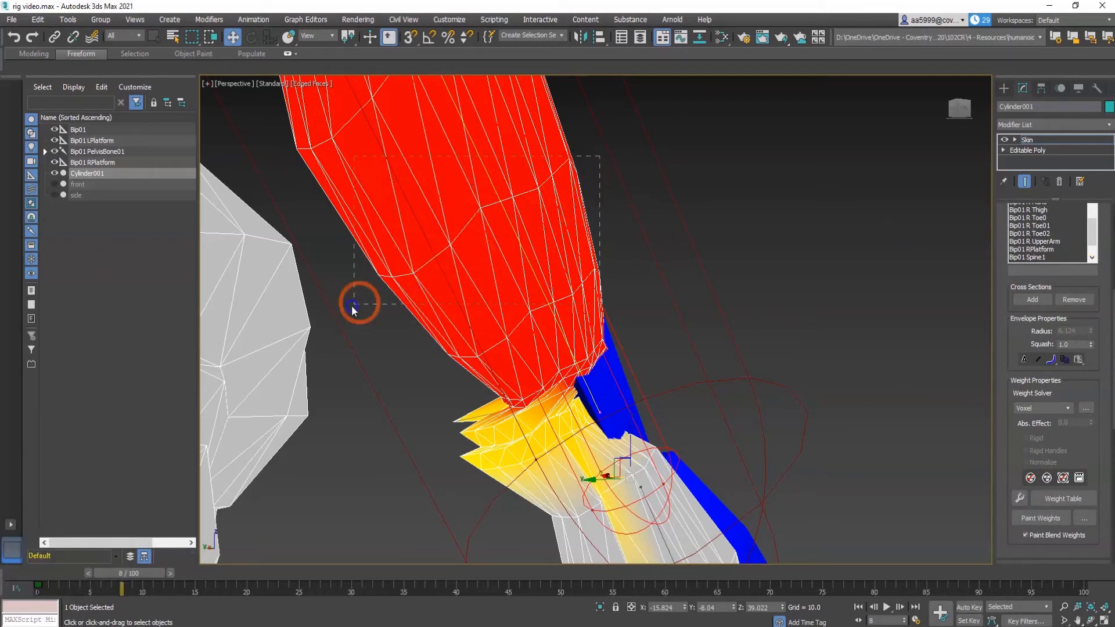
drag(360, 306, 360, 306)
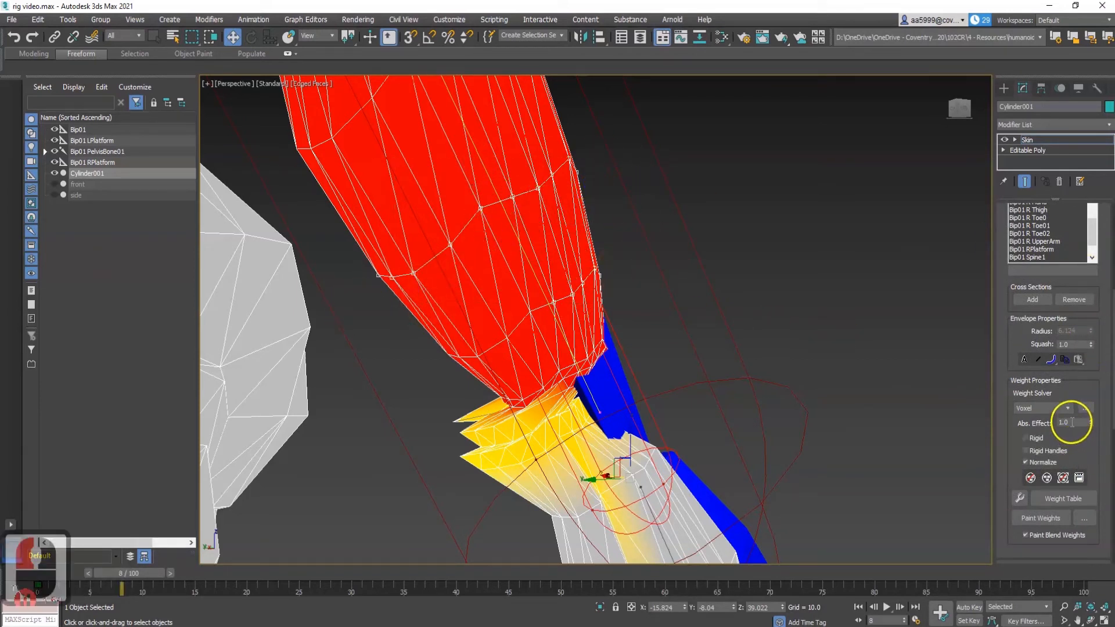
middle_drag(542, 400, 533, 256)
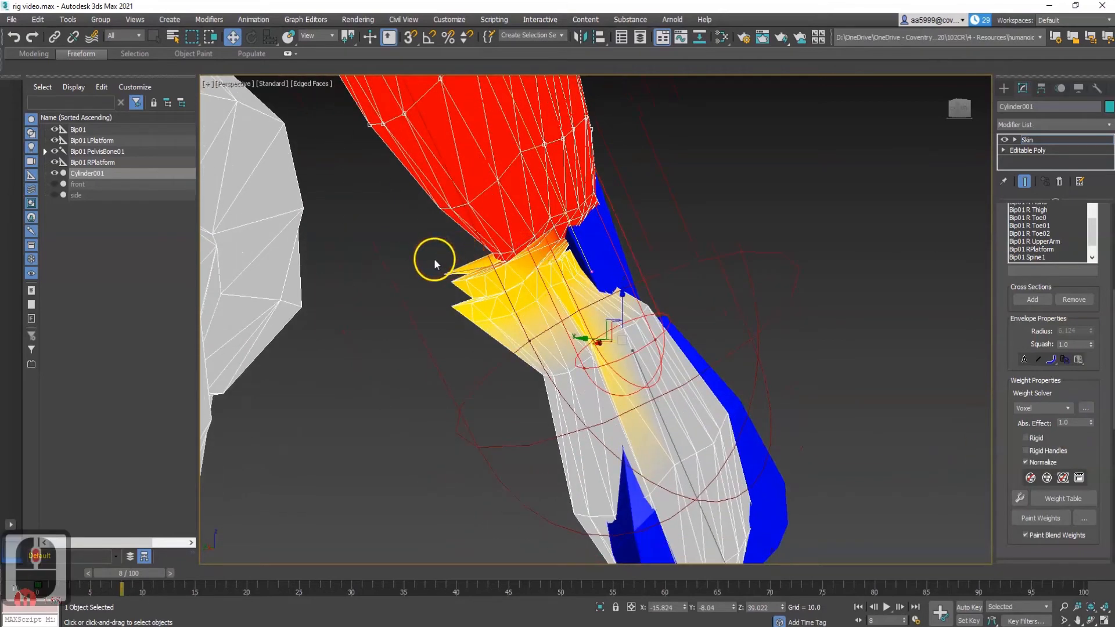
drag(473, 319, 480, 326)
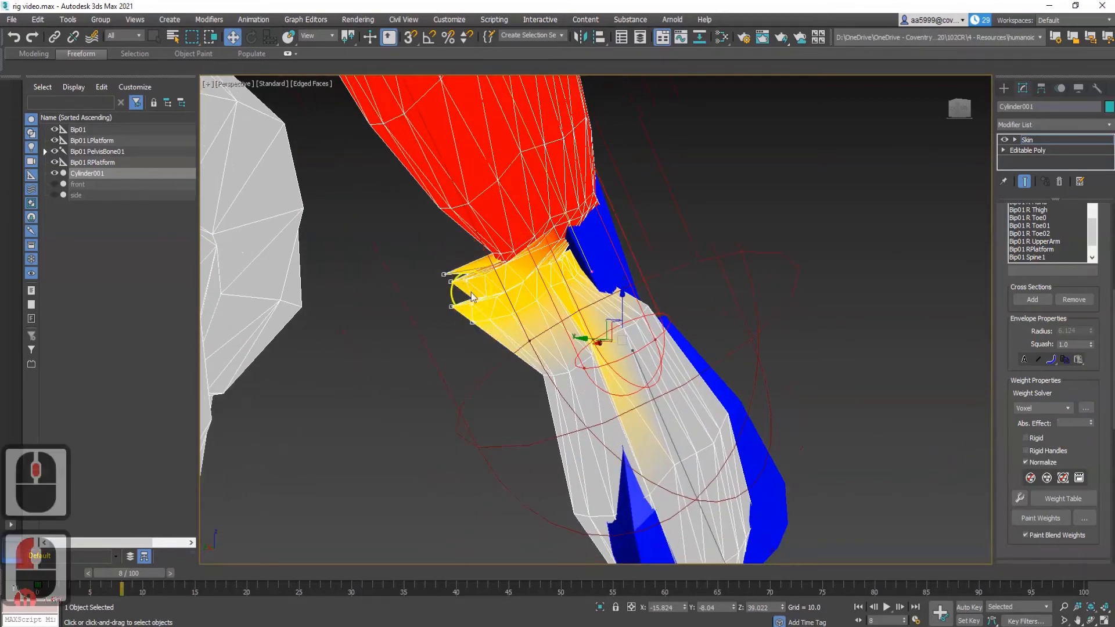
click(445, 282)
click(452, 283)
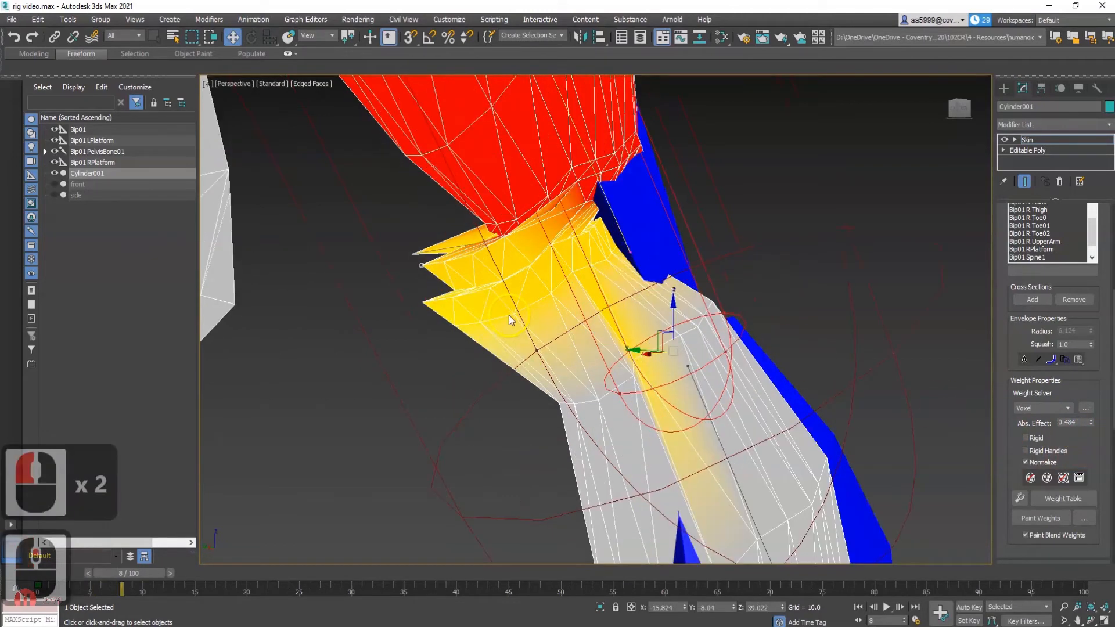
alt+middle_drag(510, 319, 528, 303)
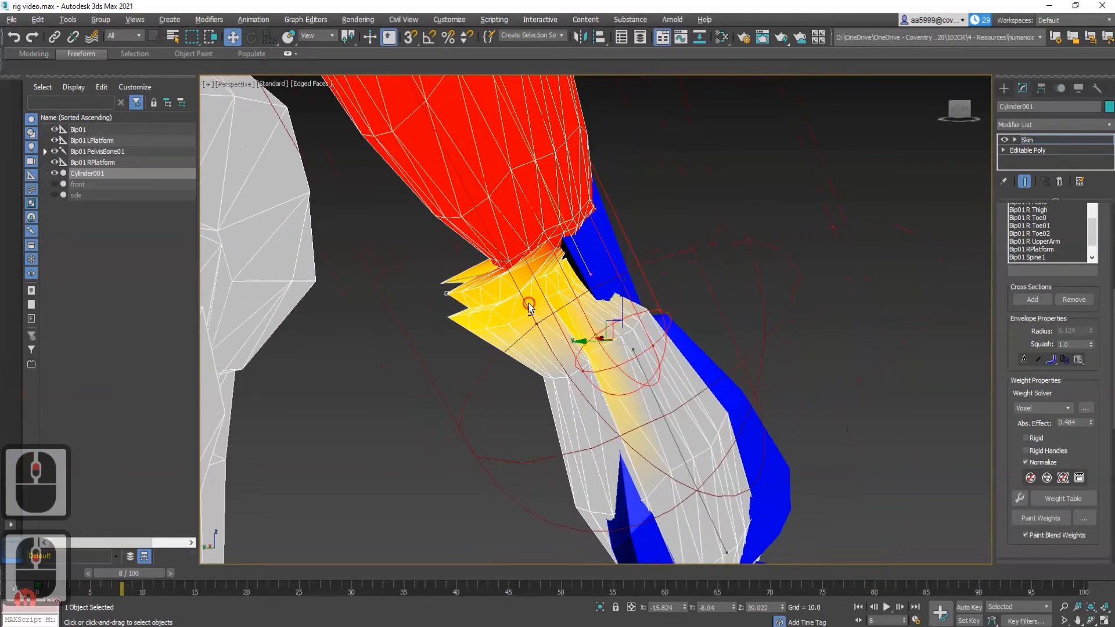
- Set Bip01 L Forearm's absolute effect to 1 on the protruding vertices at the wrist
drag(425, 270, 482, 297)
alt+middle_drag(481, 297, 505, 296)
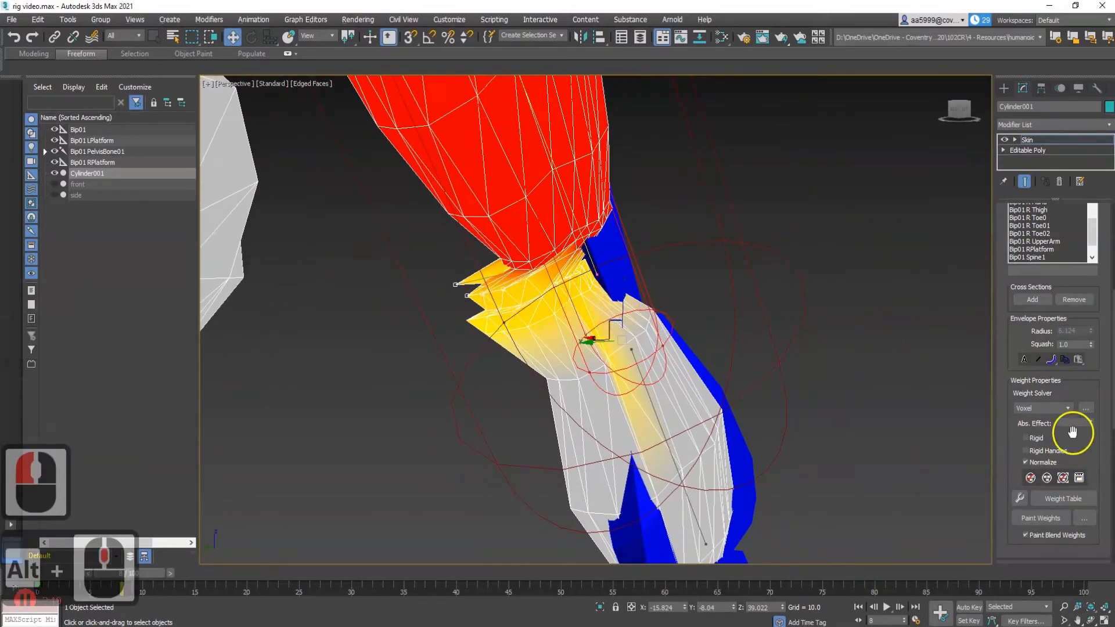
click(1070, 420)
text(1)
key(Return)
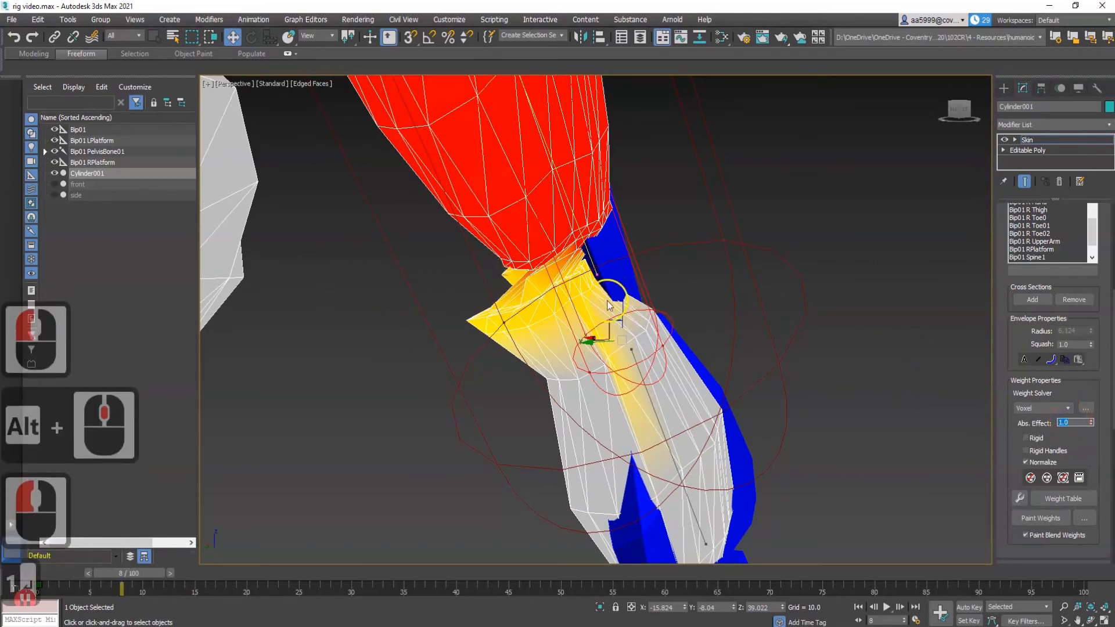
scroll(526, 294, up, 2)
drag(510, 279, 511, 279)
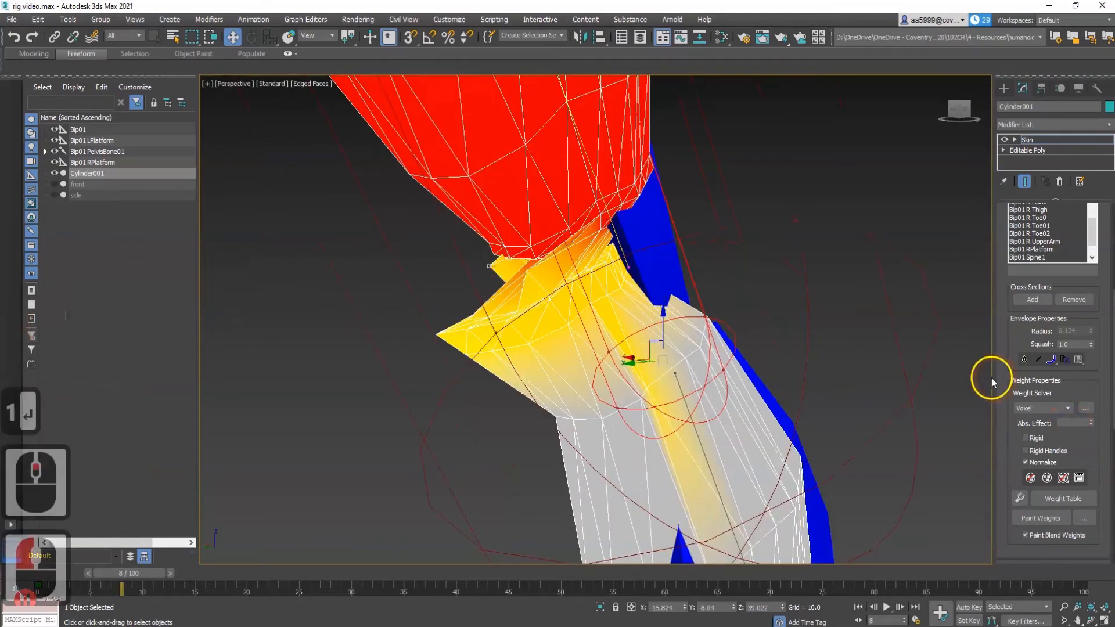
click(1089, 424)
middle_drag(536, 279, 560, 283)
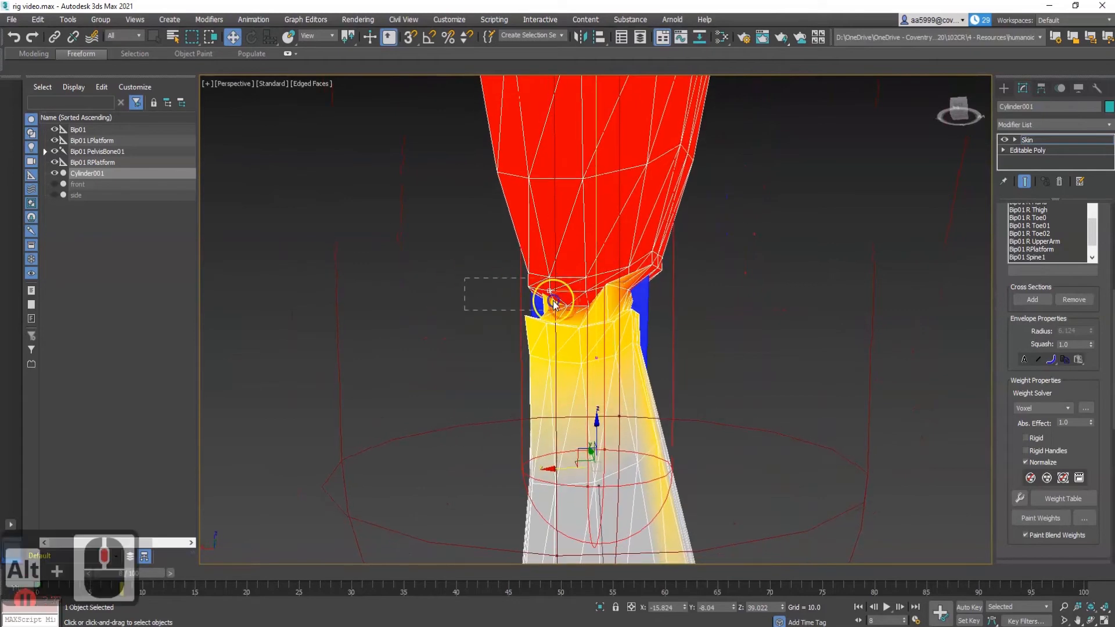
- Set Bip01 L Forearm's absolute effect to 1 on the vertices around the narrow part of the wrist
drag(674, 348, 674, 347)
click(1079, 423)
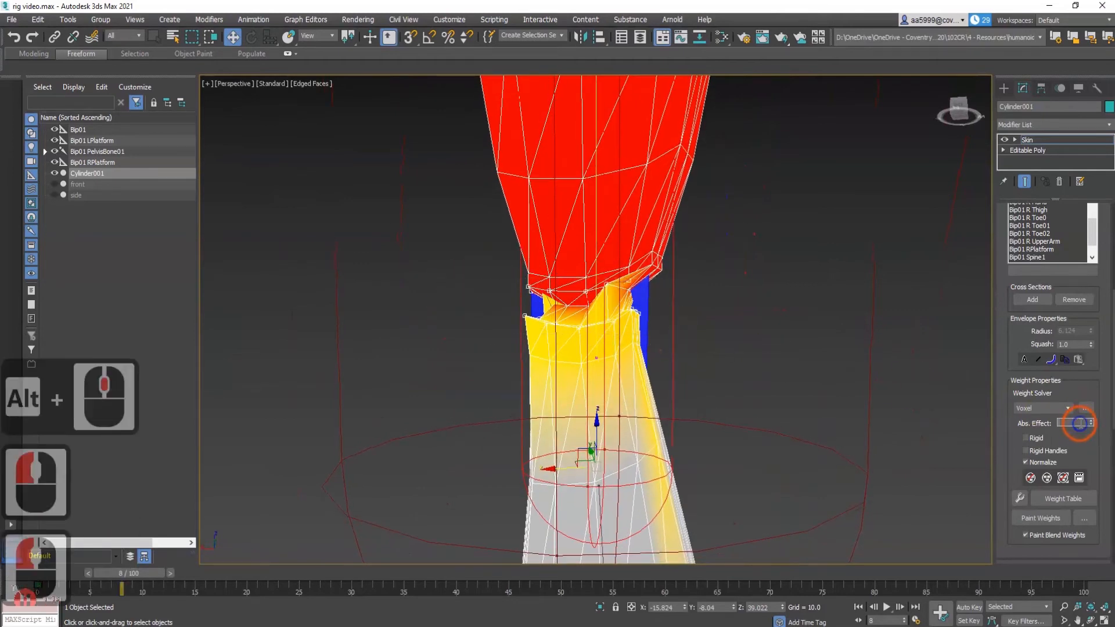
text(1)
key(Return)
mouse_move(611, 334)
alt+middle_down()
mouse_move(598, 325)
mouse_move(563, 337)
mouse_move(574, 365)
mouse_move(611, 344)
alt+middle_up()
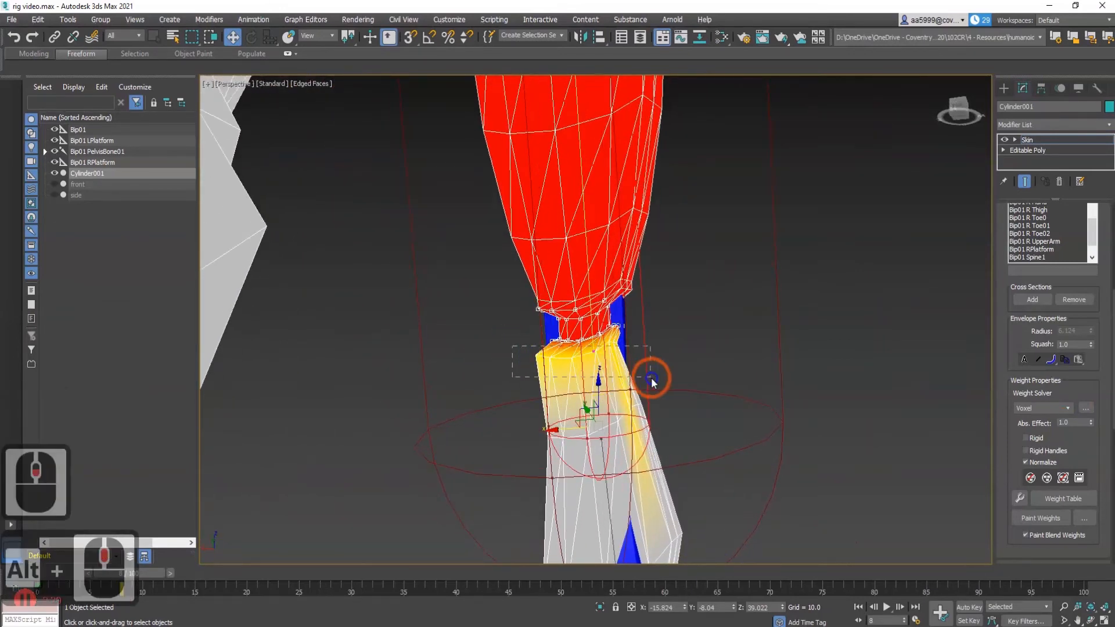
- Set Bip01 L Forearm's absolute effect to 0.5 on the vertex row below the wrist, then raise it to 0.8
drag(651, 378, 651, 378)
scroll(584, 379, up, 2)
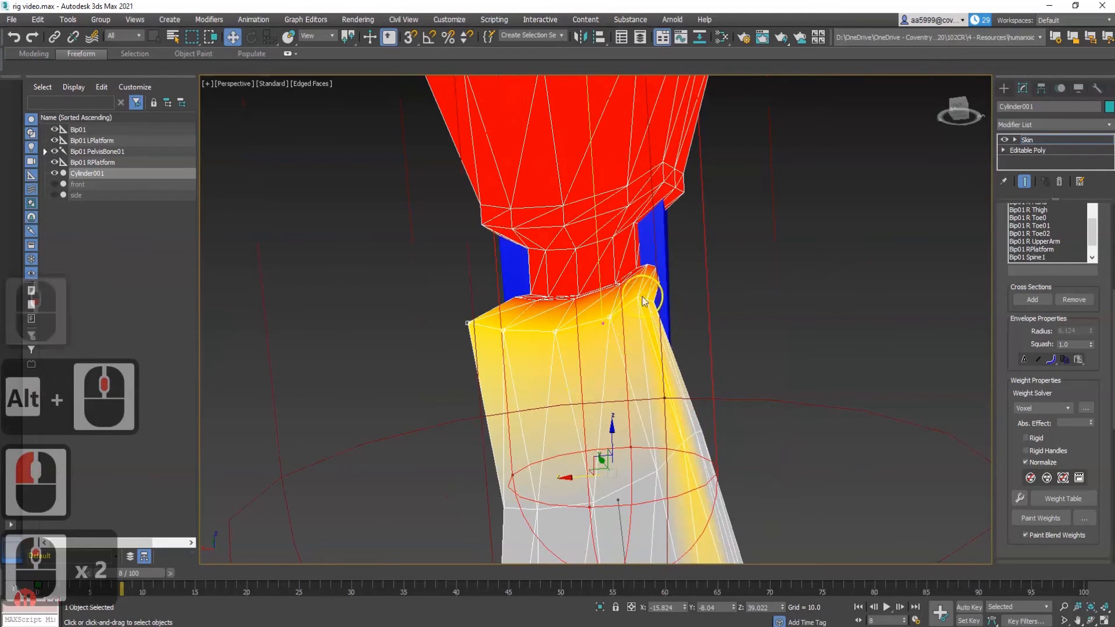
ctrl+drag(683, 298, 616, 321)
click(1073, 424)
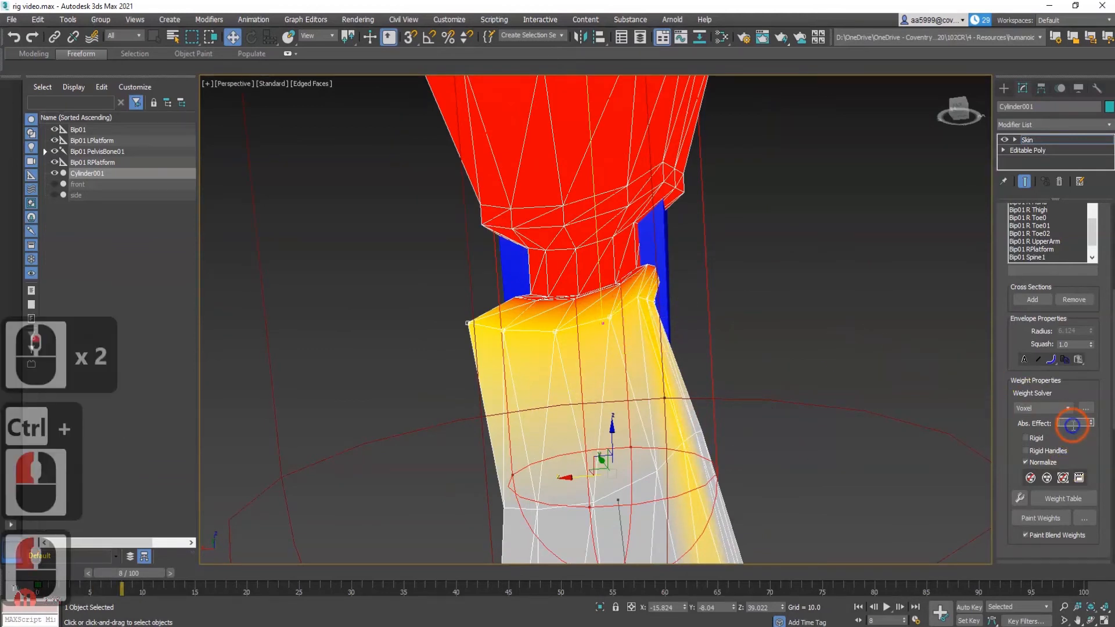
text(0.5)
key(Return)
click(1074, 423)
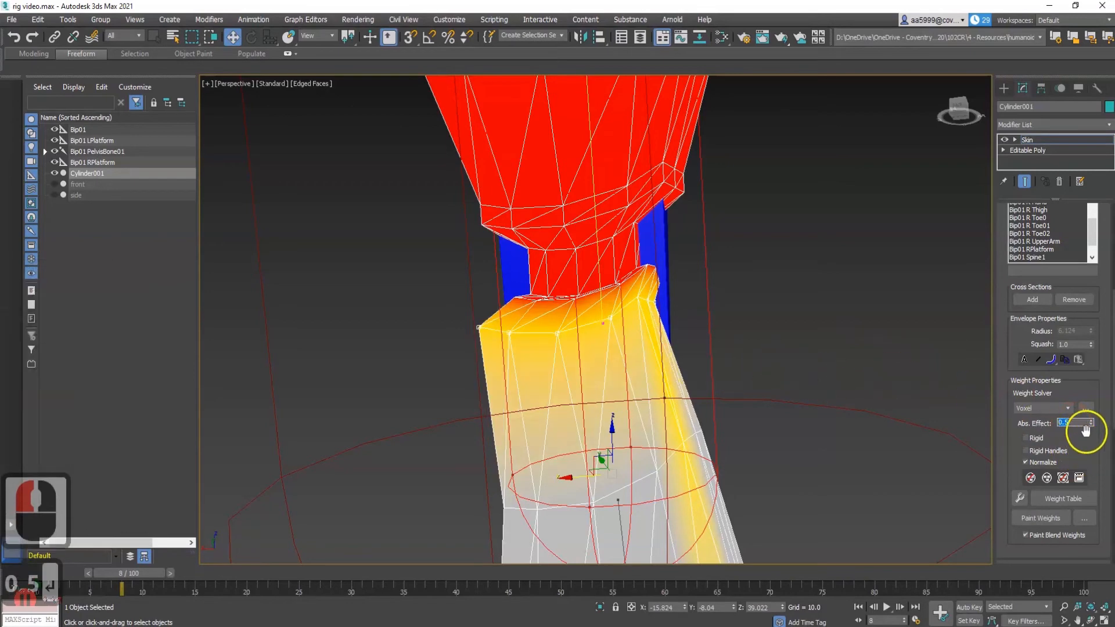
text(0.8)
key(Return)
alt+middle_drag(770, 364, 575, 344)
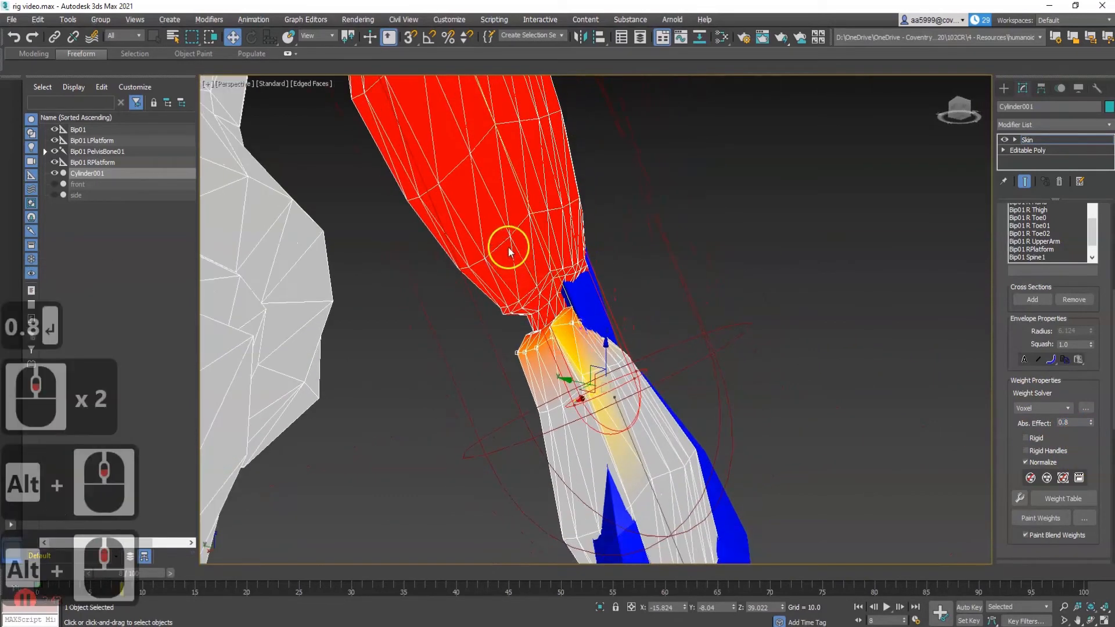
alt+middle_drag(622, 470, 599, 416)
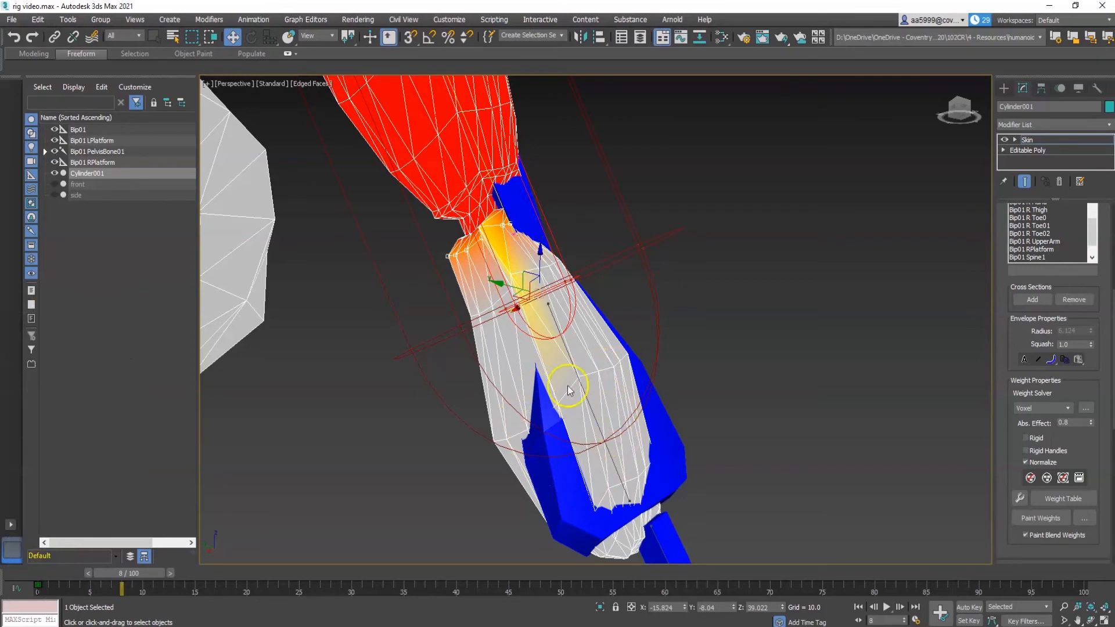
- Choose the Bip01 R Thigh bone and examine its weight colours from the waist to the knee
scroll(597, 385, down, 3)
middle_drag(586, 311, 622, 384)
scroll(530, 311, down, 5)
mouse_move(511, 294)
alt+middle_down()
mouse_move(570, 297)
mouse_move(496, 286)
alt+middle_up()
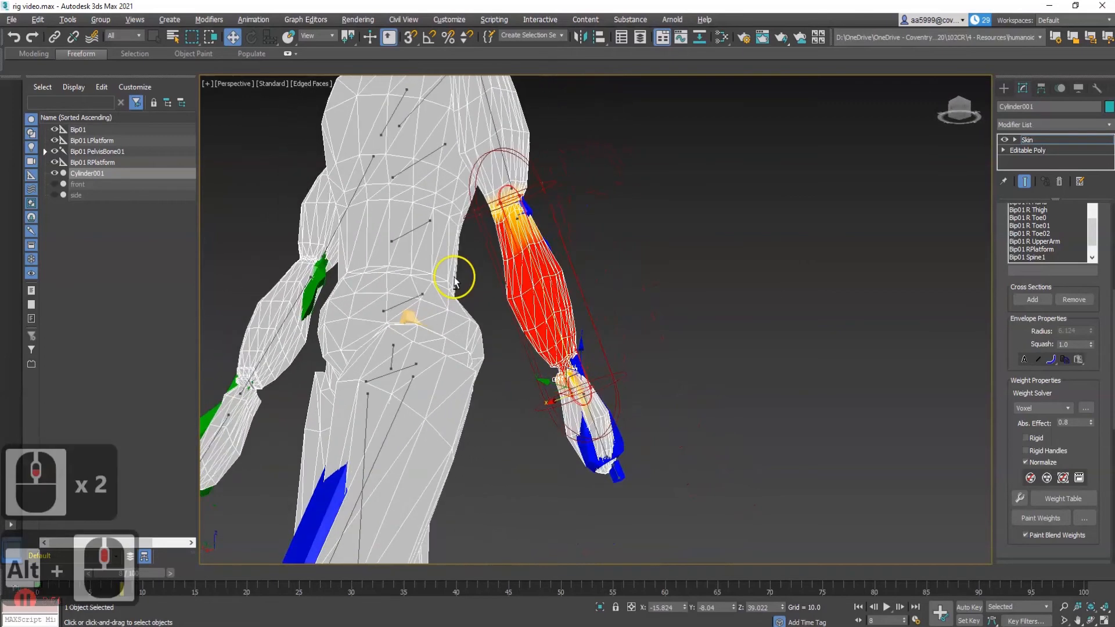
alt+middle_drag(441, 234, 529, 240)
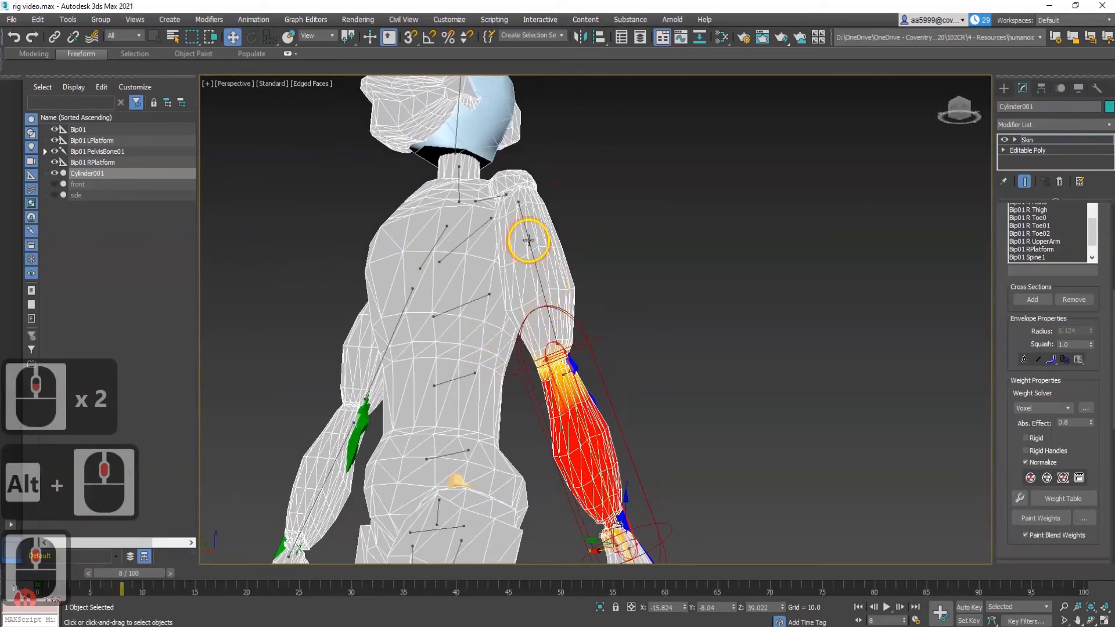
scroll(520, 353, down, 3)
middle_drag(482, 433, 495, 257)
alt+middle_drag(454, 380, 522, 349)
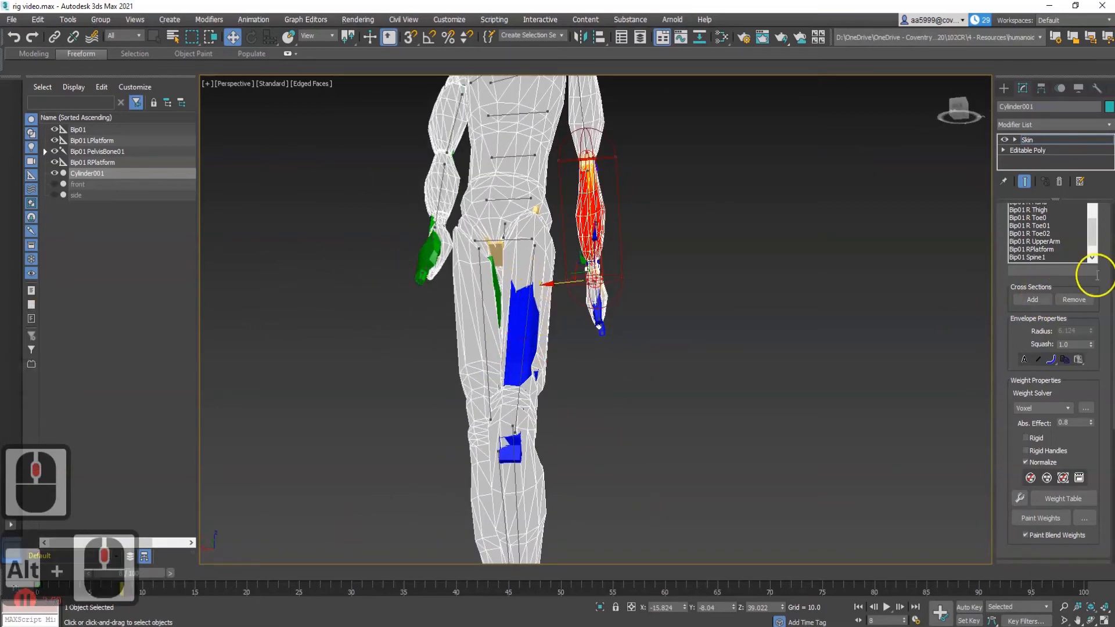
click(1043, 211)
alt+middle_drag(514, 340, 712, 360)
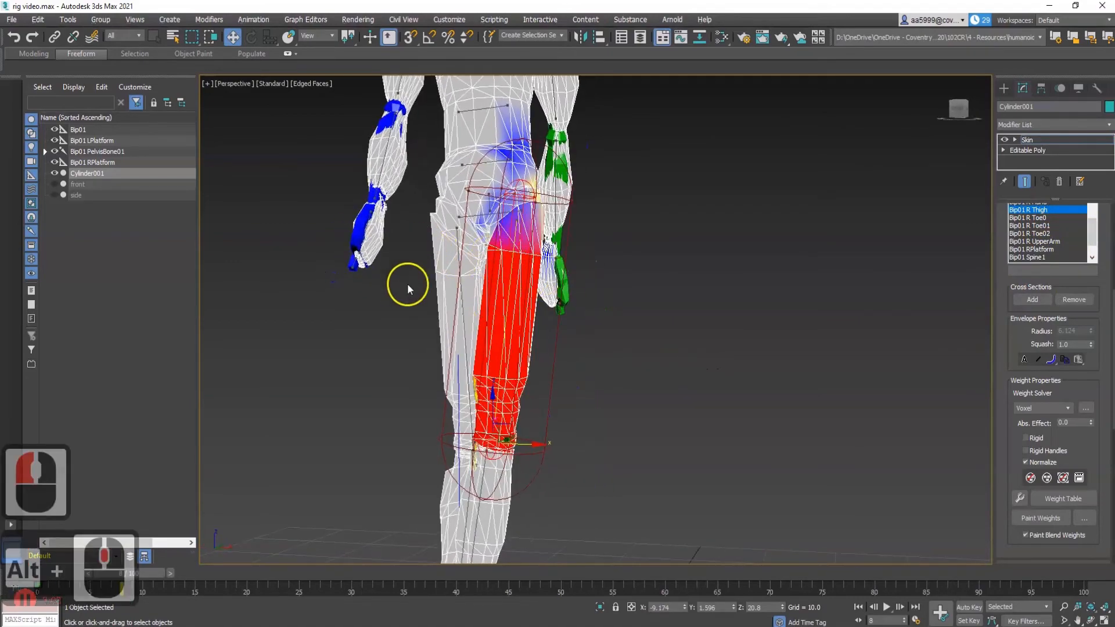
middle_drag(519, 264, 501, 379)
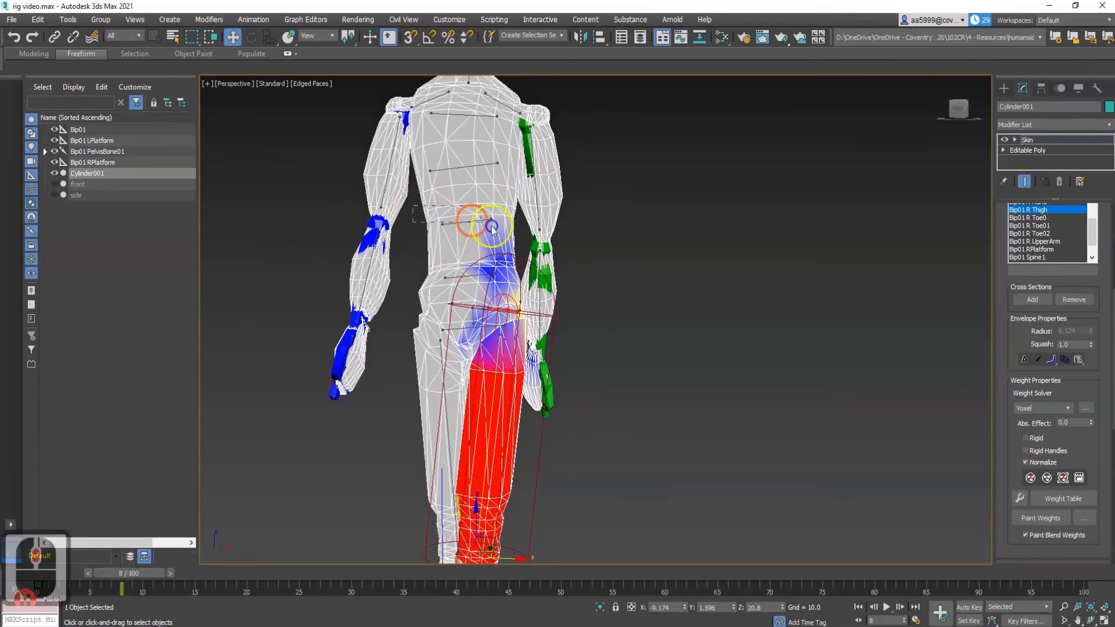
- Set Bip01 R Thigh's absolute effect to 0 on the waist vertices and the pelvis vertices above the right thigh
click(922, 407)
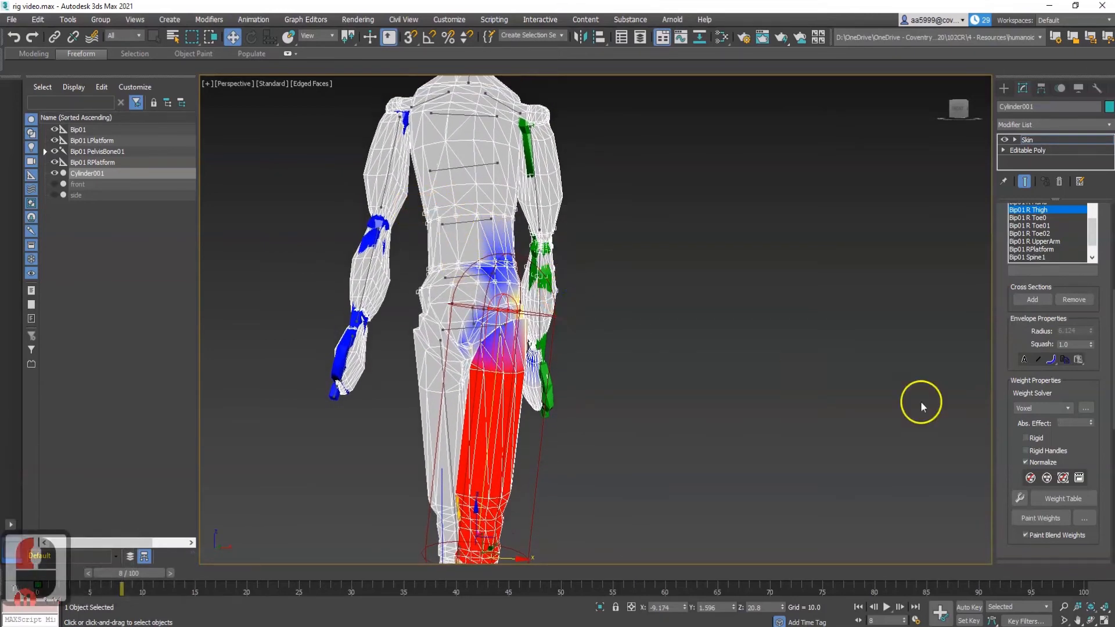
double_click(1071, 422)
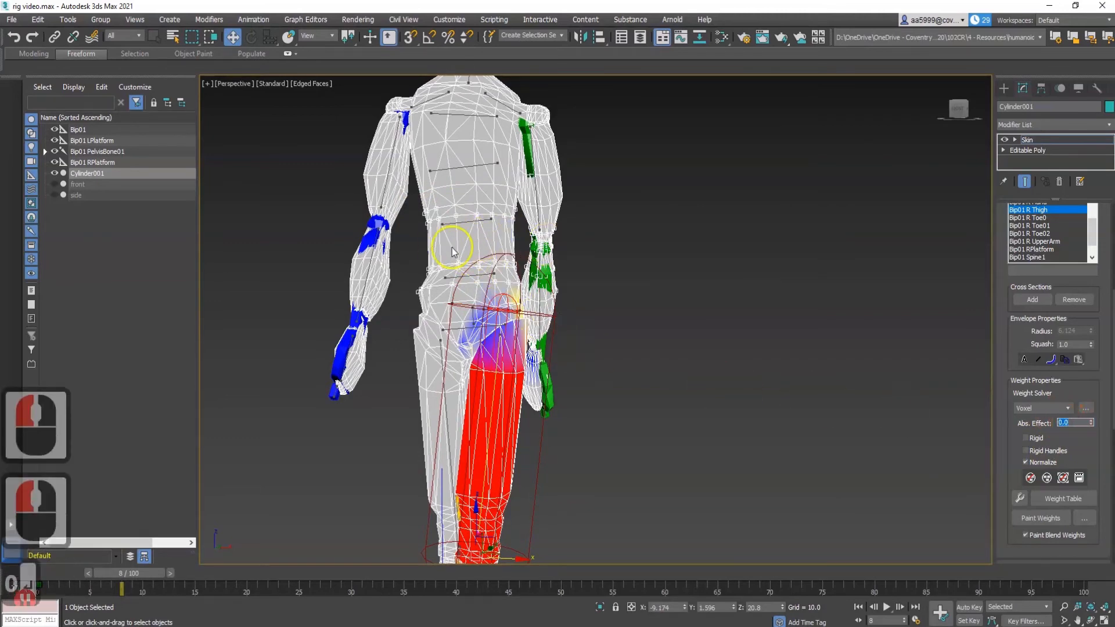
scroll(493, 303, up, 3)
alt+middle_drag(486, 324, 437, 234)
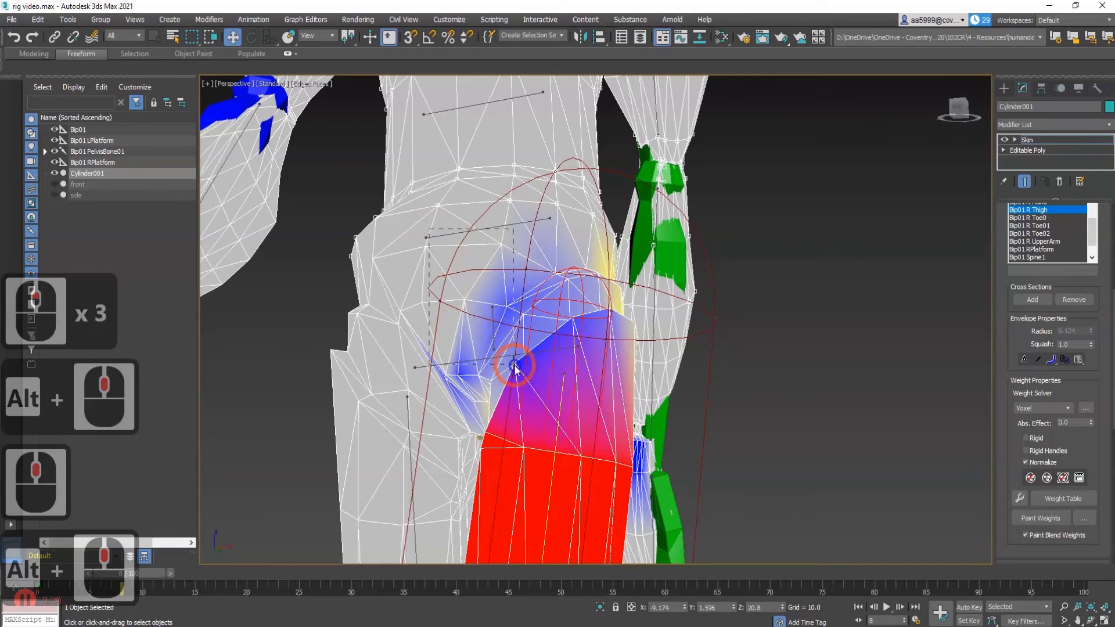
double_click(1068, 422)
text(0)
- Set Bip01 R Thigh's absolute effect to 0 on the remaining affected pelvis vertices near the crotch
click(515, 353)
click(476, 404)
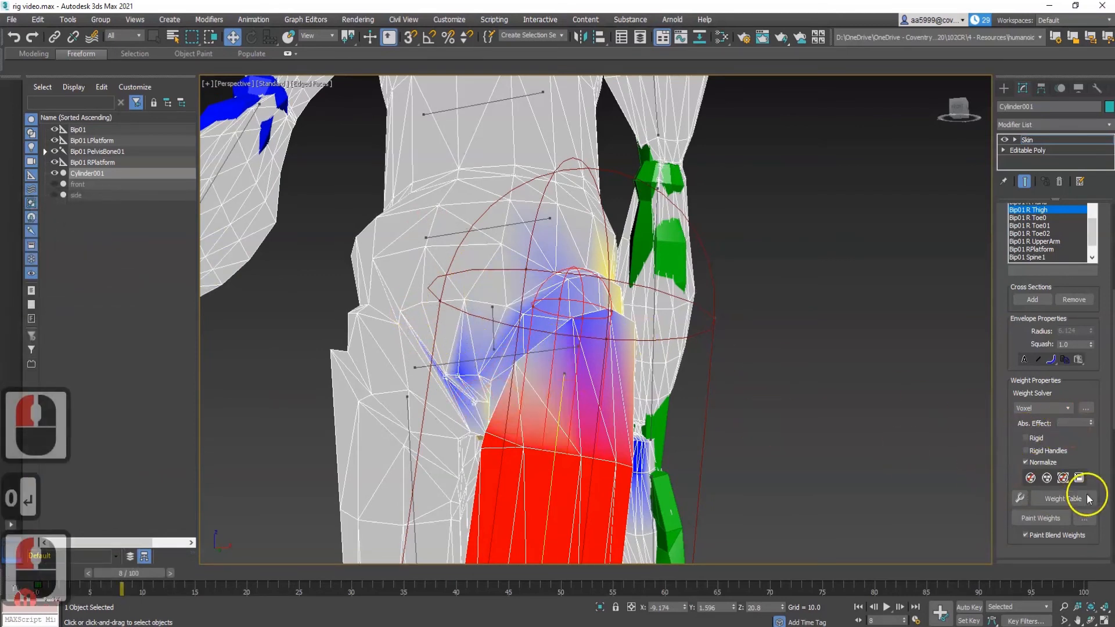
double_click(1073, 423)
text(0)
key(Return)
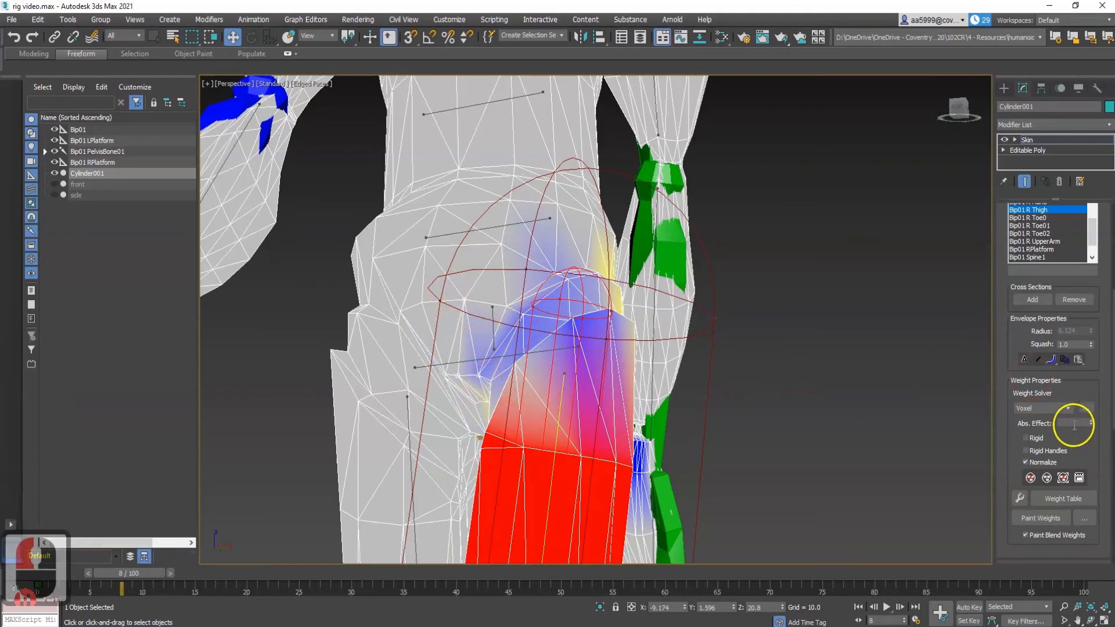
double_click(1070, 424)
- Set Bip01 R Thigh's absolute effect to 0 on the hip vertices along the body's right side
alt+middle_drag(596, 348, 518, 344)
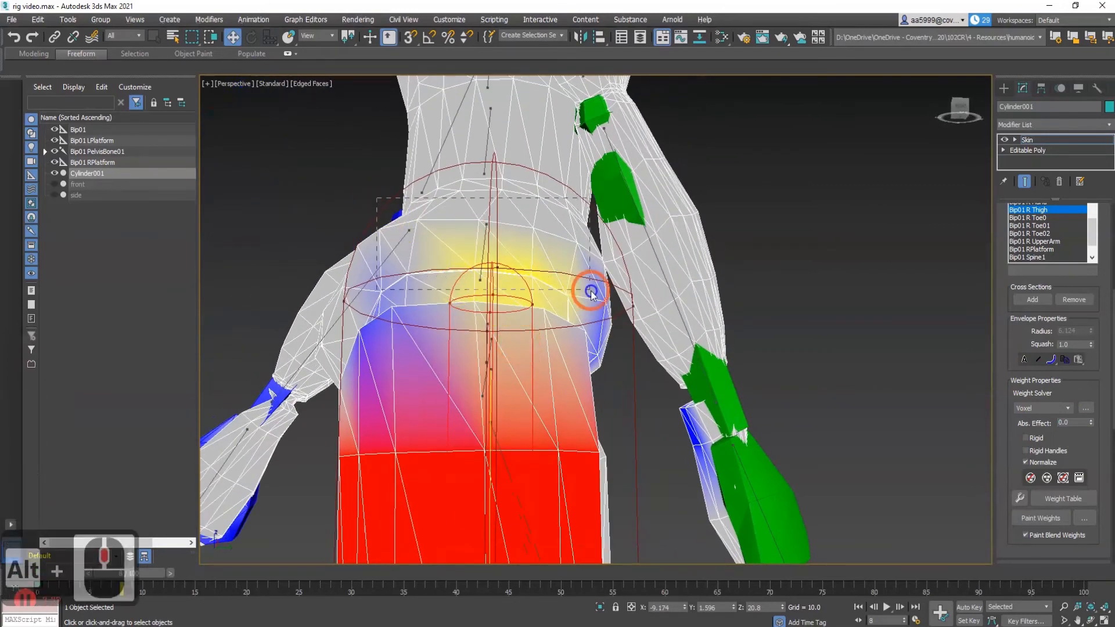
drag(587, 288, 589, 298)
double_click(1078, 424)
text(0)
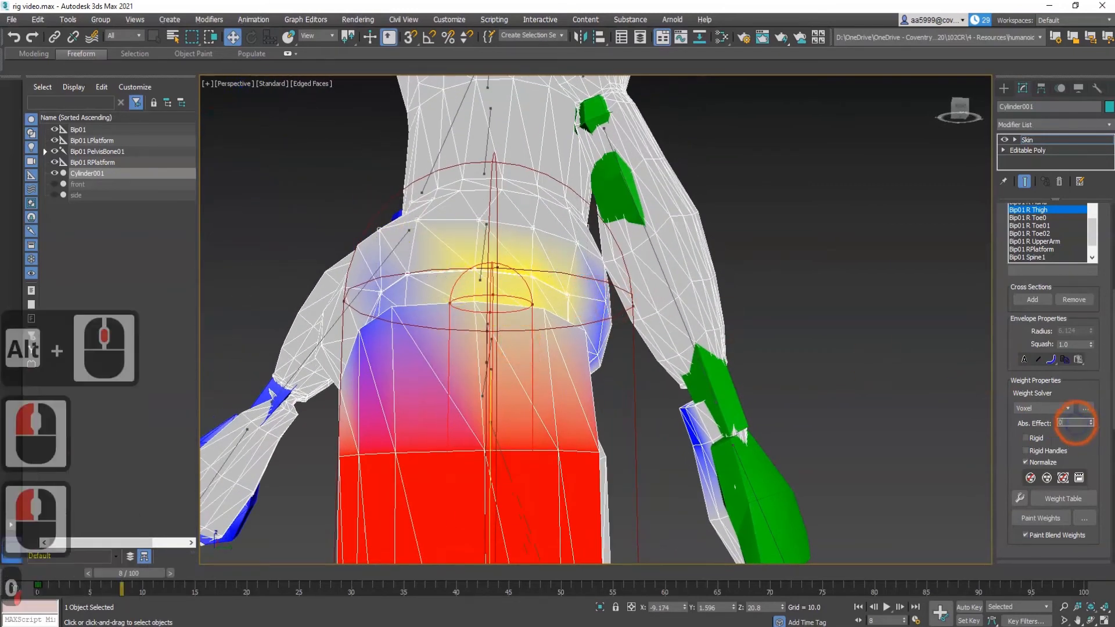
key(Return)
- Remove Bip01 R Thigh's influence from the right wrist and hand vertices by setting their absolute effect to 0
alt+middle_drag(559, 399, 404, 246)
click(428, 289)
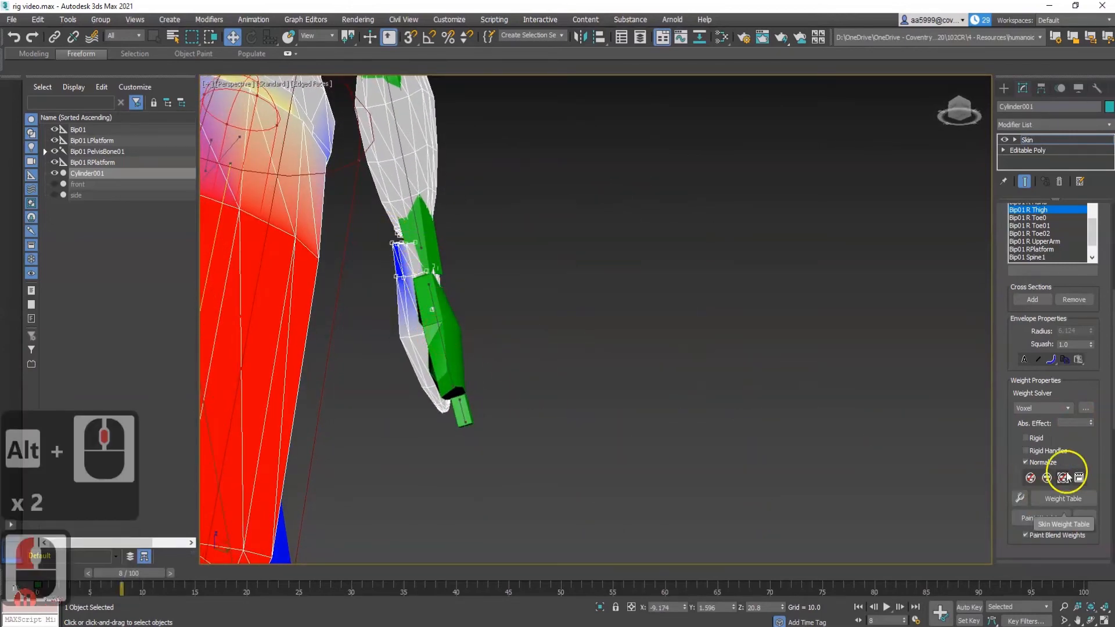
double_click(1073, 424)
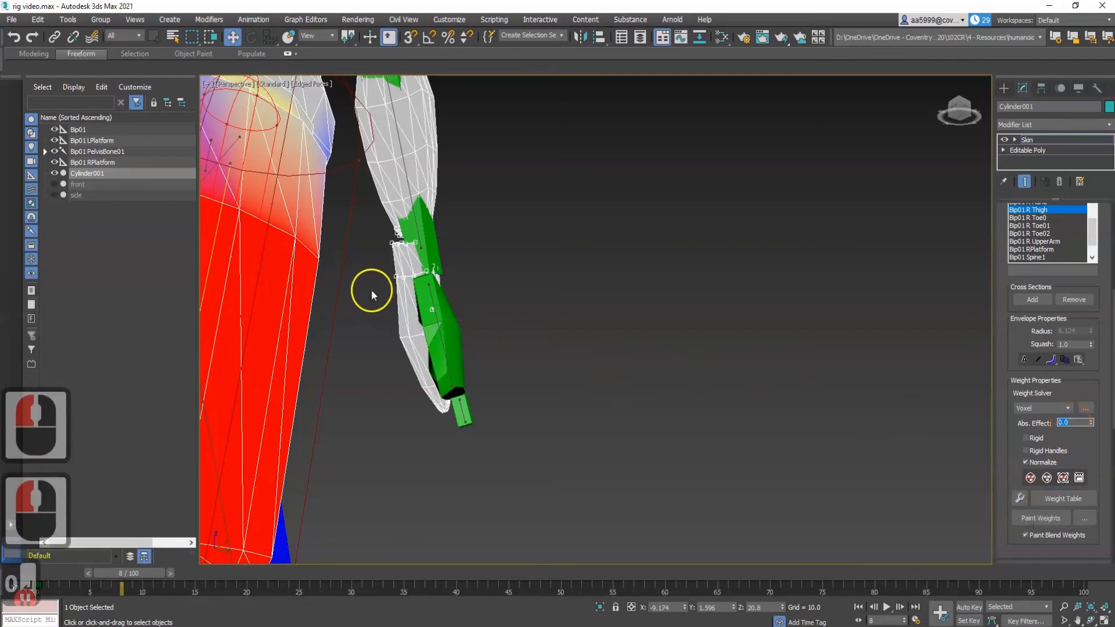
- Reselect the affected vertices on the front of the pelvis above the groin and set Bip01 R Thigh's absolute effect to 0
scroll(418, 303, down, 2)
alt+middle_drag(369, 363, 271, 271)
scroll(290, 227, up, 3)
middle_drag(391, 262, 338, 347)
middle_drag(334, 271, 319, 325)
drag(227, 214, 314, 327)
key(ctrl+z)
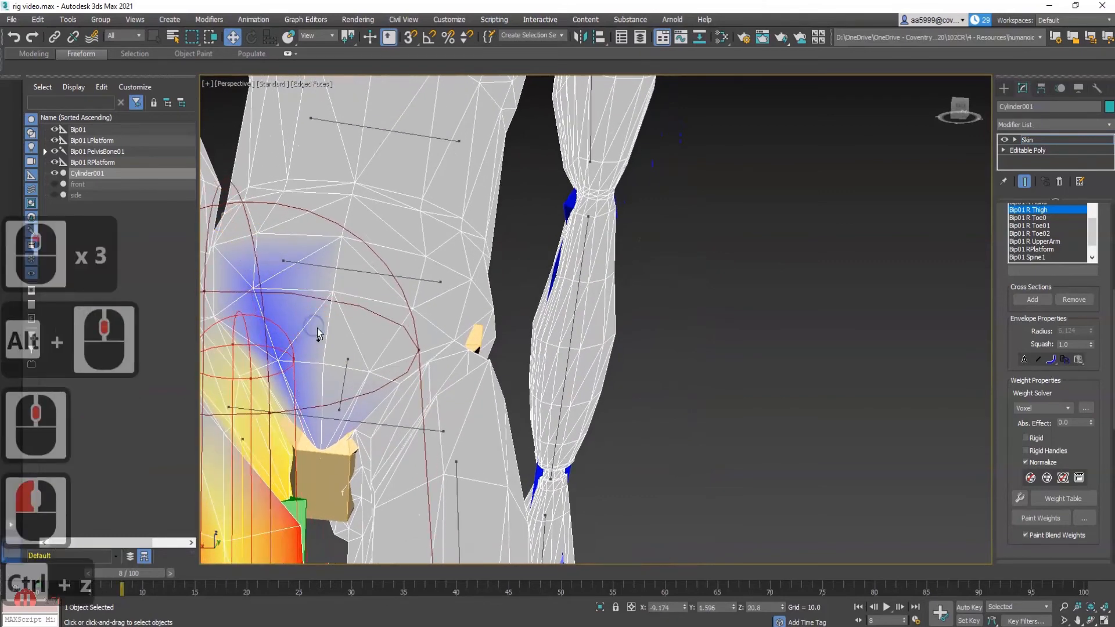
click(238, 381)
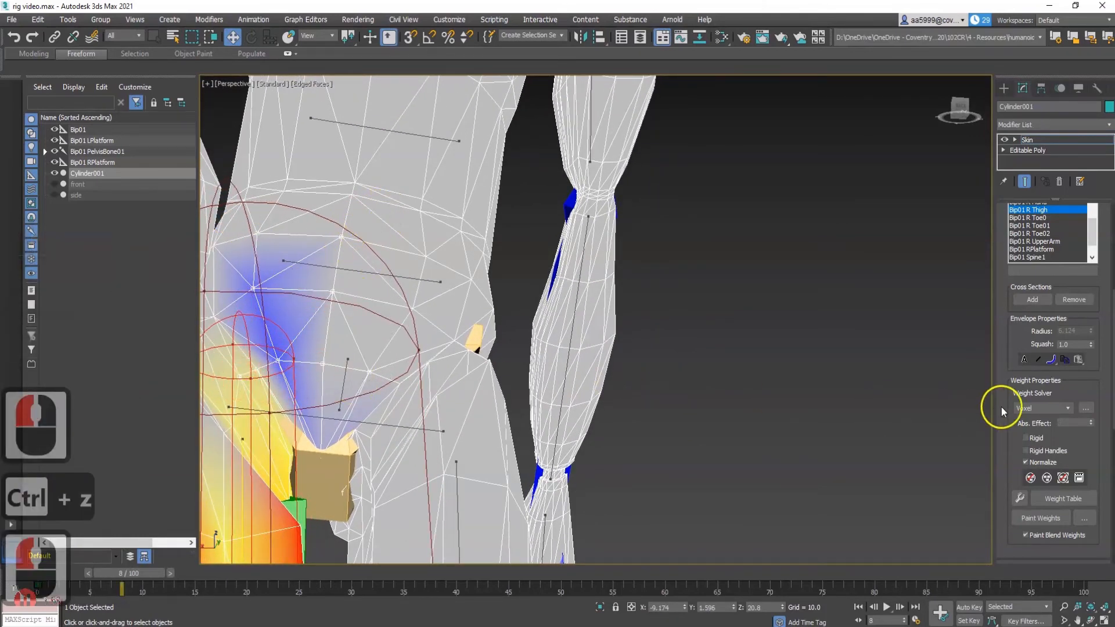
click(1076, 421)
text(0)
key(Return)
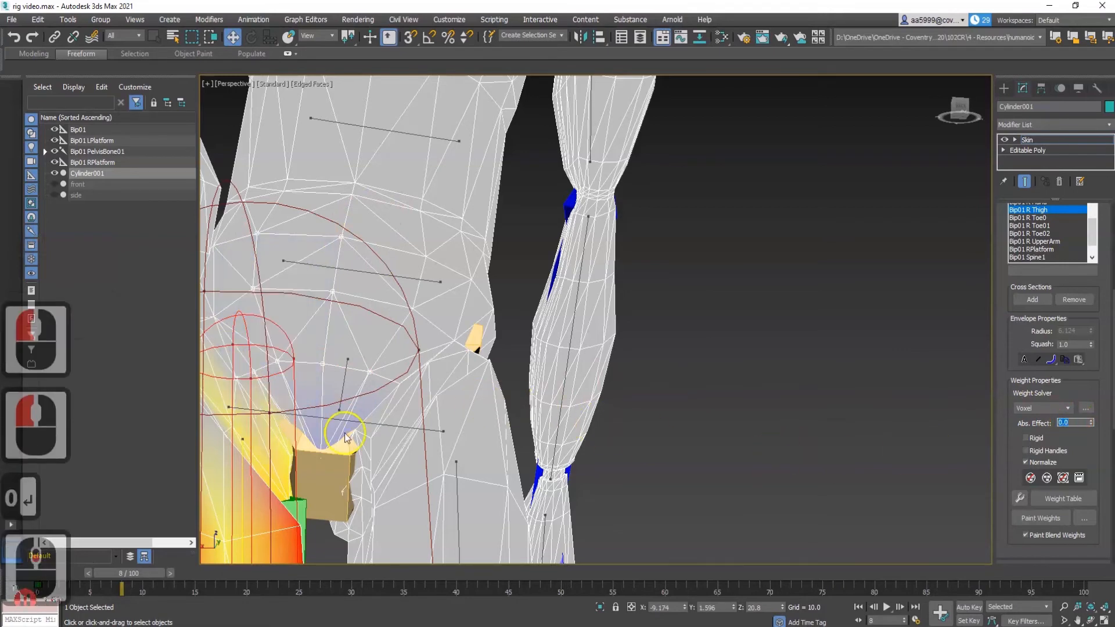
- Select the vertices around the top edge of the right thigh and set Bip01 R Thigh's absolute effect on them to 0.5
scroll(336, 468, down, 4)
alt+middle_drag(355, 485, 563, 321)
scroll(460, 213, up, 2)
alt+middle_drag(540, 245, 647, 365)
middle_click(500, 349)
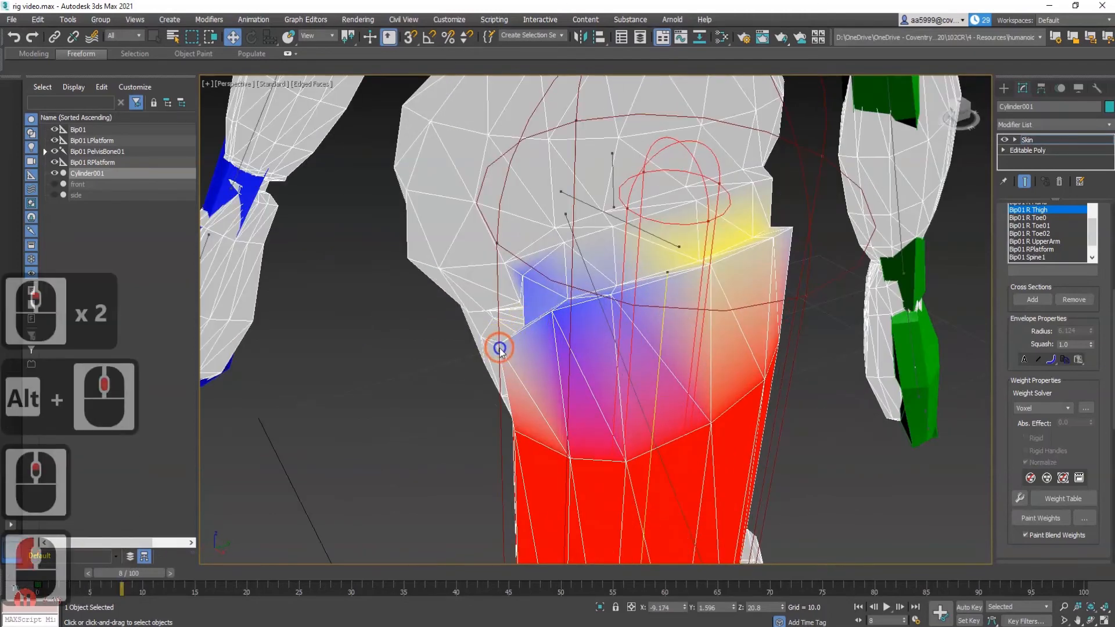
alt+middle_drag(546, 352, 633, 363)
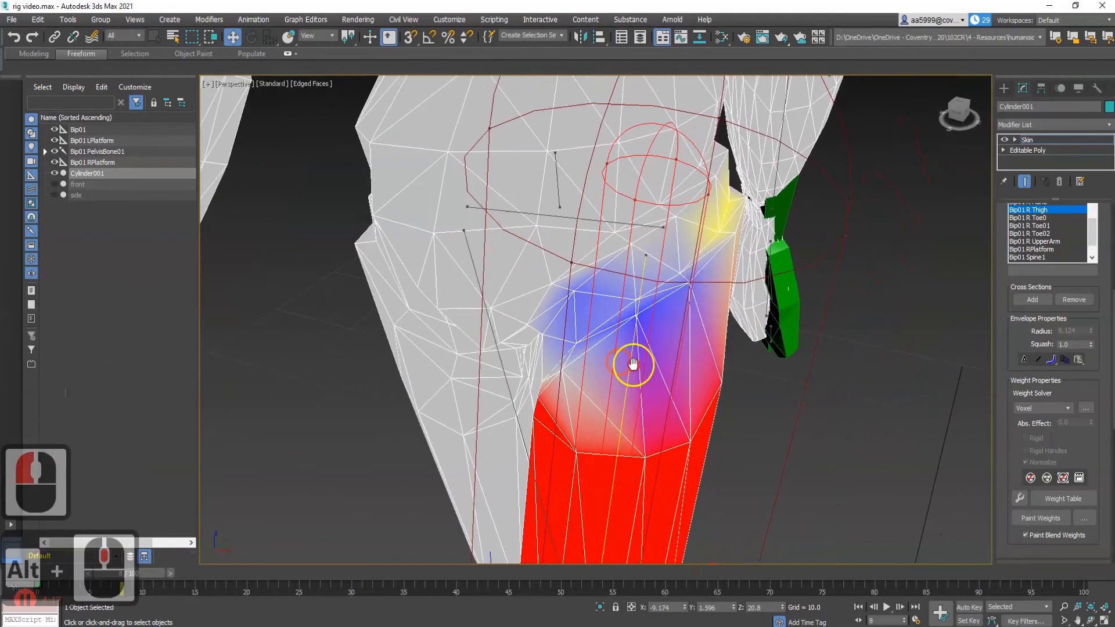
middle_click(560, 369)
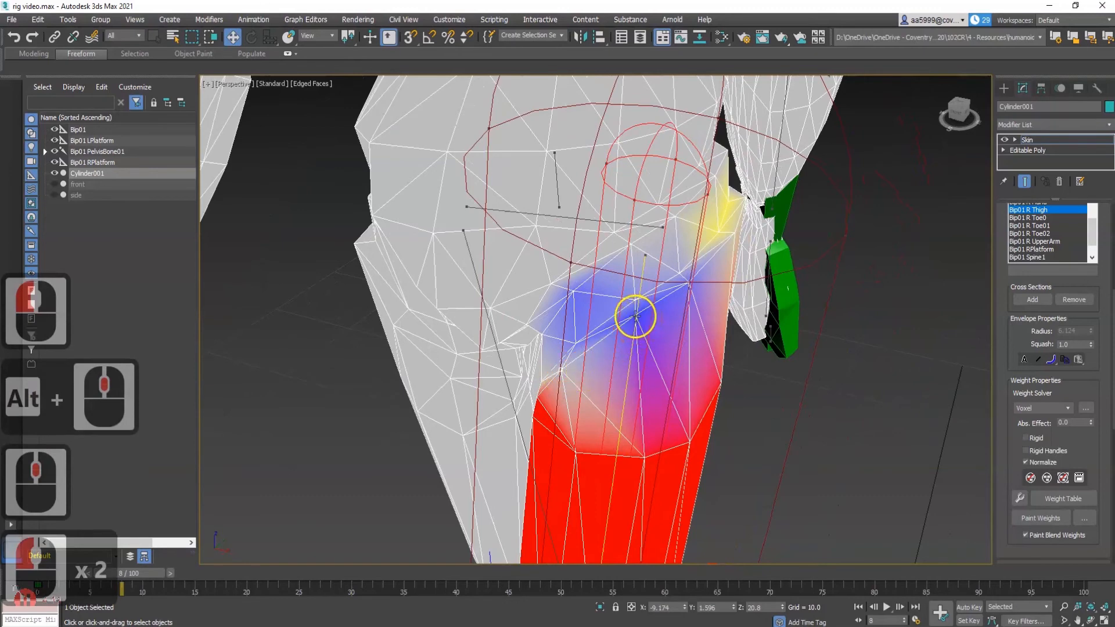
ctrl+click(679, 290)
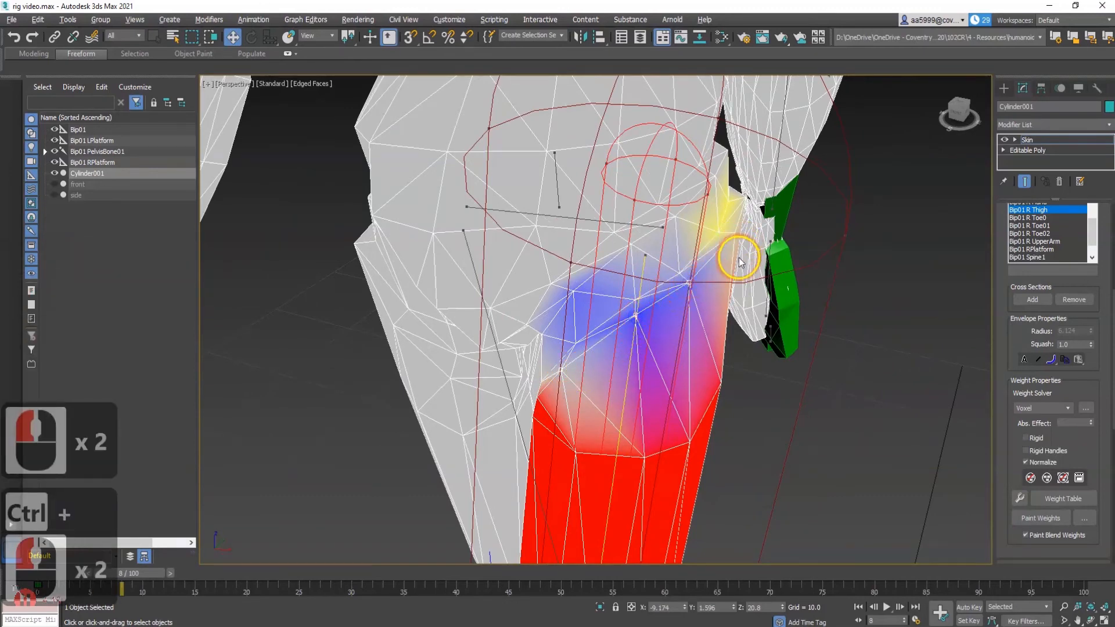
alt+middle_drag(741, 262, 705, 253)
ctrl+click(690, 264)
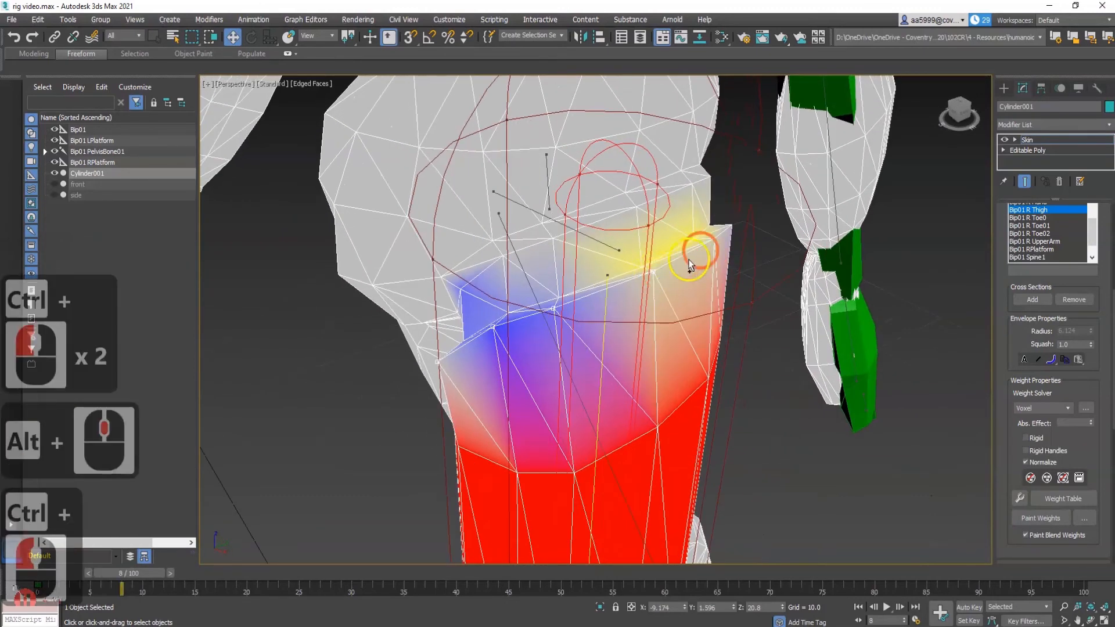
alt+middle_drag(724, 284, 667, 293)
ctrl+click(675, 329)
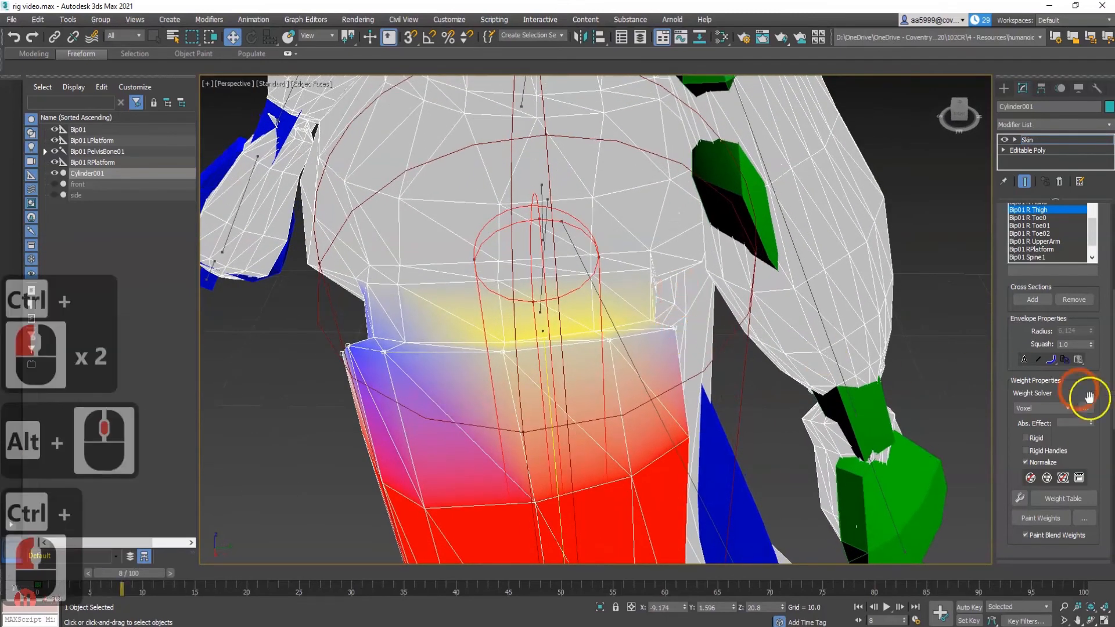
click(1071, 424)
text(0)
key(Return)
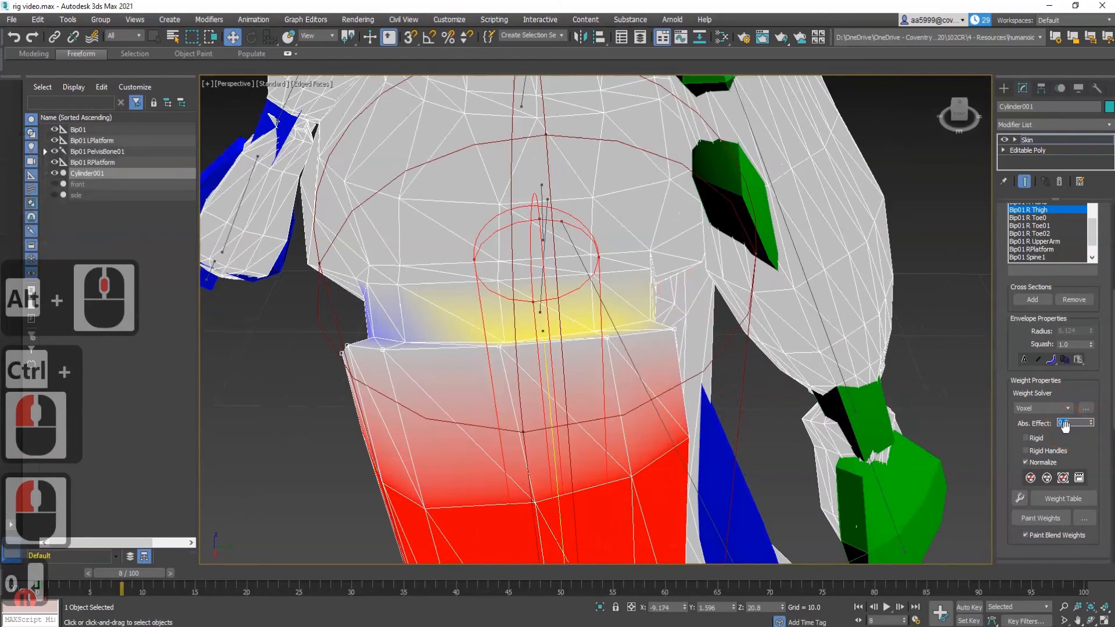
text(0.5)
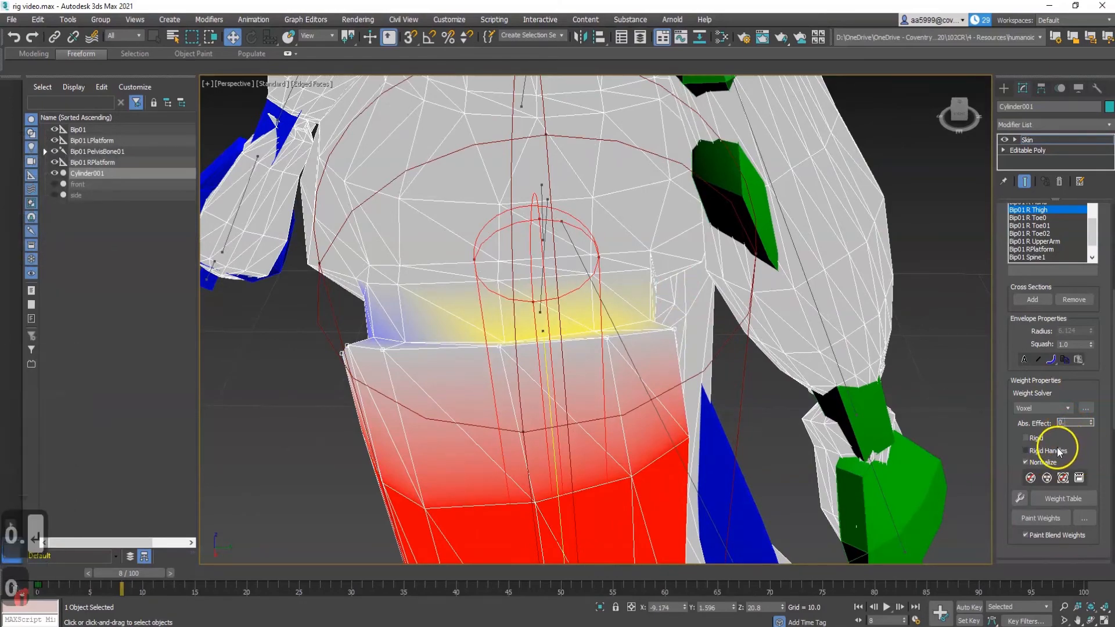
key(Return)
- Go to frame 18 and set Bip01 R Thigh's absolute effect to 1 on the partly weighted vertices just above the right knee
scroll(550, 402, up, 1)
scroll(531, 393, down, 2)
alt+middle_drag(530, 393, 629, 575)
mouse_move(169, 575)
mouse_down()
mouse_move(365, 591)
mouse_move(257, 590)
mouse_up()
middle_drag(521, 443, 786, 313)
scroll(583, 366, down, 2)
scroll(685, 316, up, 3)
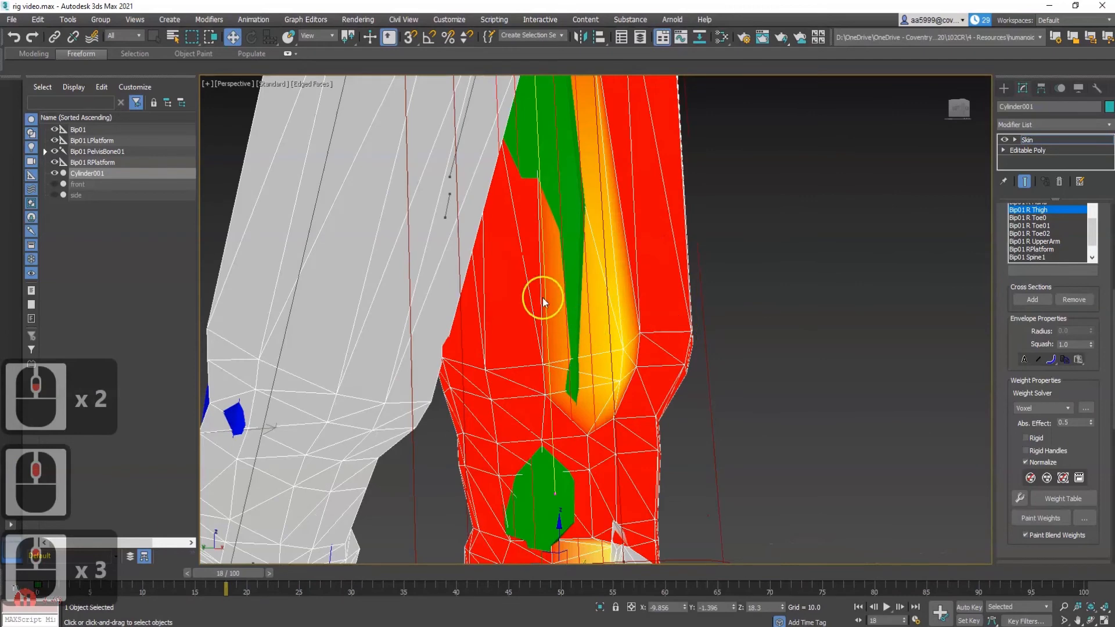
drag(682, 454, 683, 455)
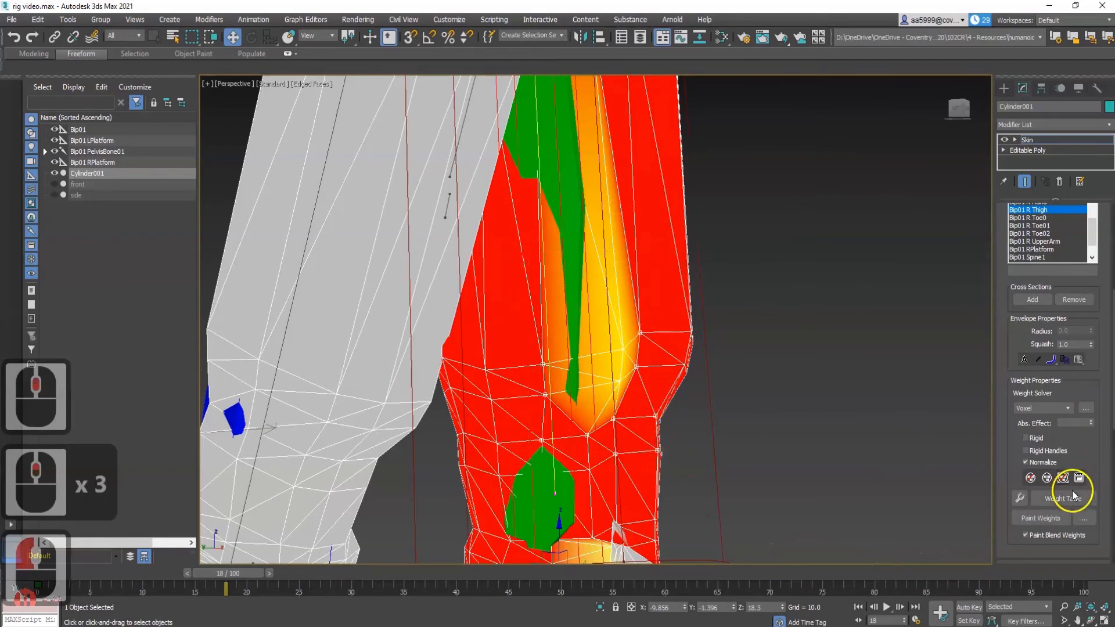
click(1072, 422)
text(1)
key(Return)
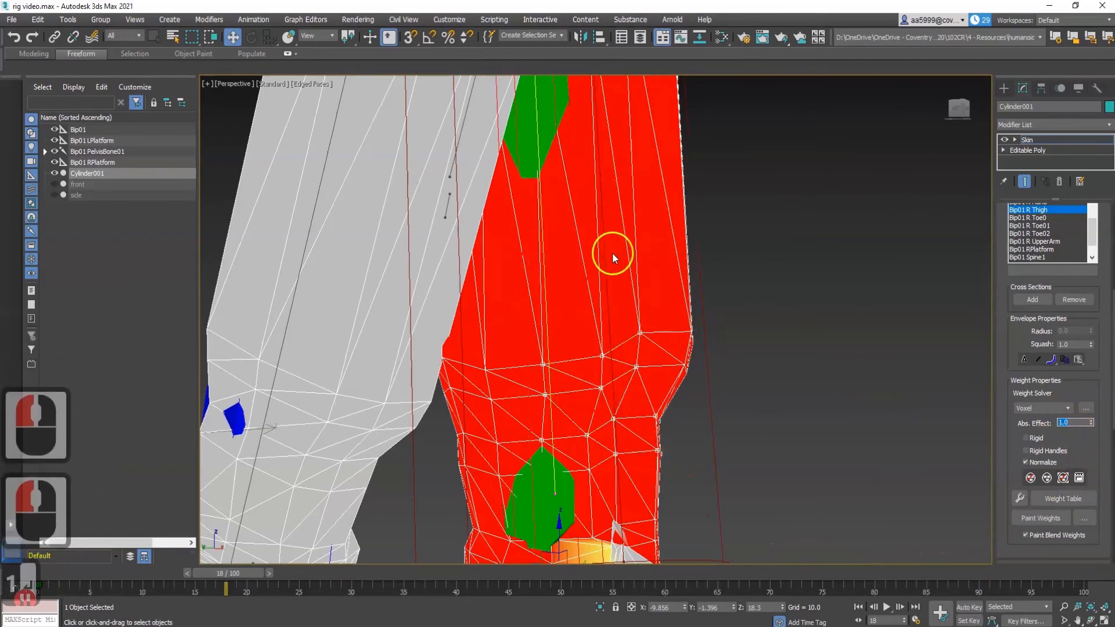
- Set Bip01 R Thigh's absolute effect to 1 on the band of vertices around the lower end of the right thigh at the knee joint
scroll(636, 302, down, 3)
scroll(626, 437, up, 2)
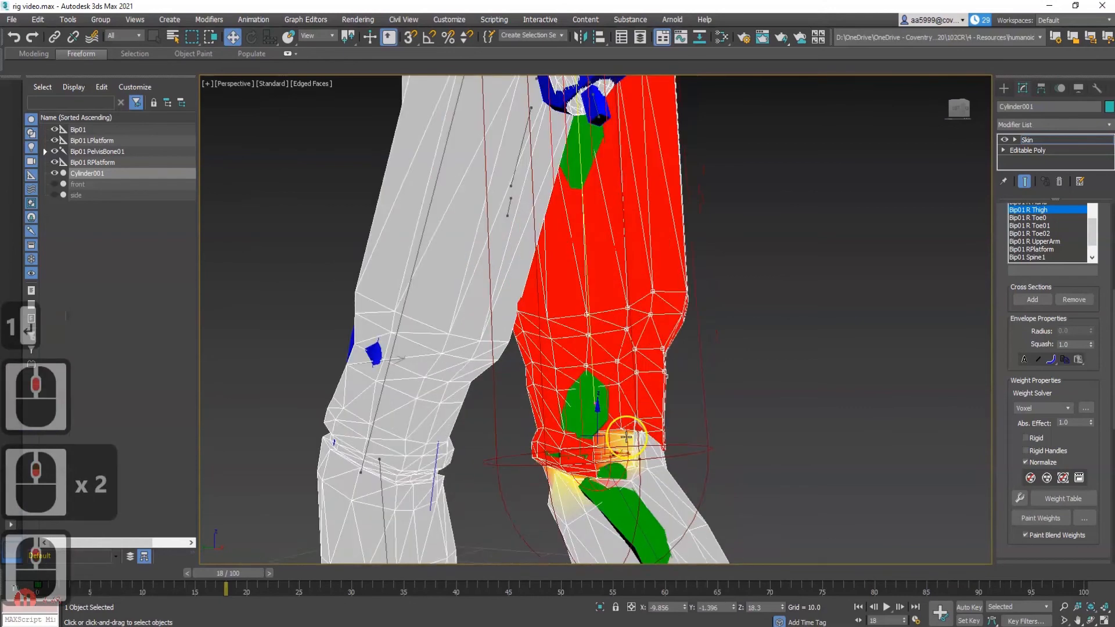
scroll(626, 437, up, 1)
middle_drag(609, 443, 614, 385)
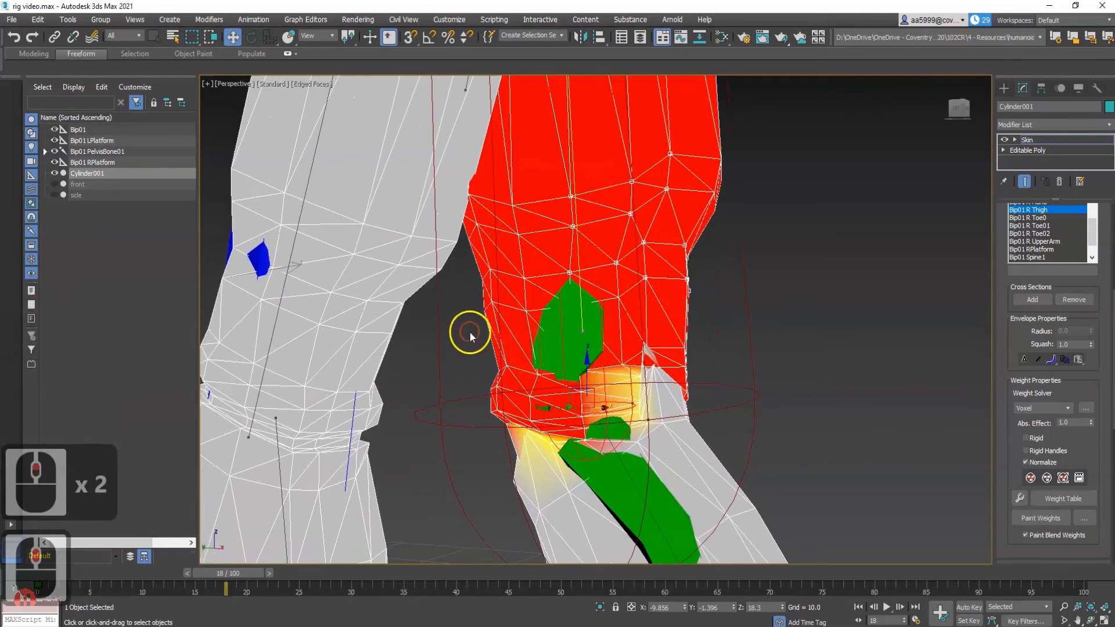
drag(708, 403, 708, 405)
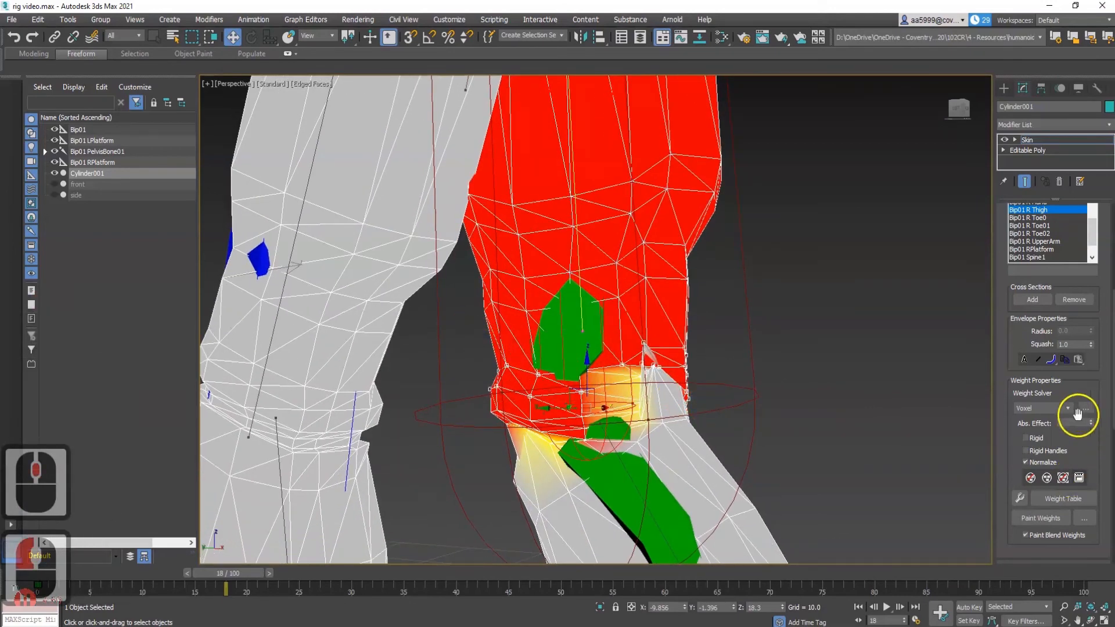
text(1)
key(Return)
alt+middle_drag(579, 427, 524, 411)
alt+middle_drag(607, 438, 609, 450)
alt+middle_drag(584, 404, 609, 391)
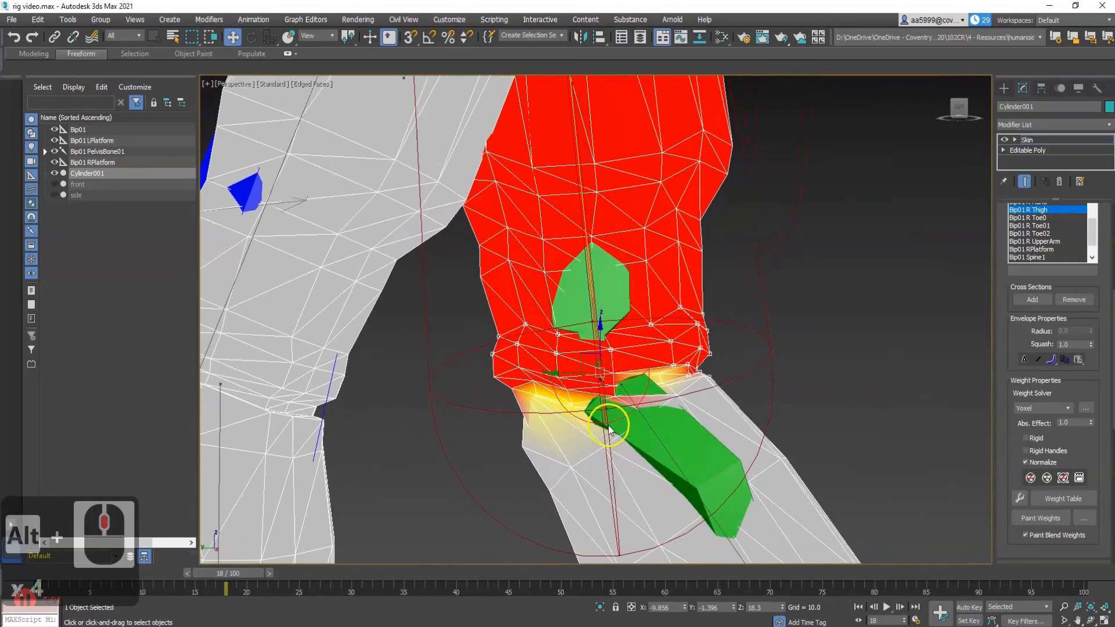
- Exit envelope editing in the Skin modifier and deselect the Cylinder001 mesh
scroll(613, 427, down, 2)
middle_drag(688, 483, 817, 376)
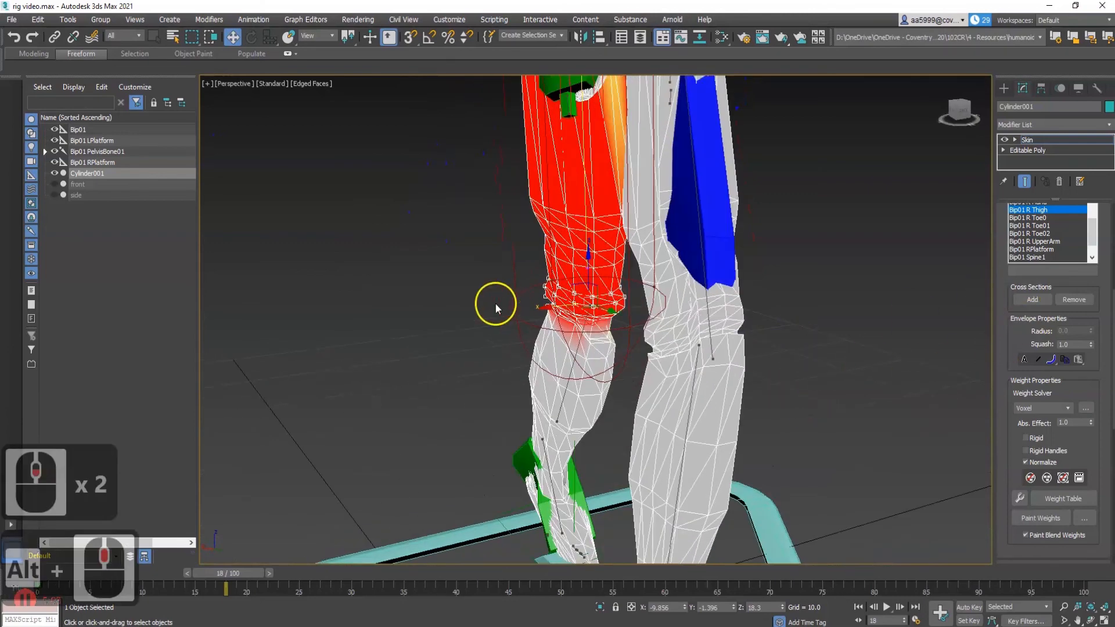
scroll(759, 349, down, 5)
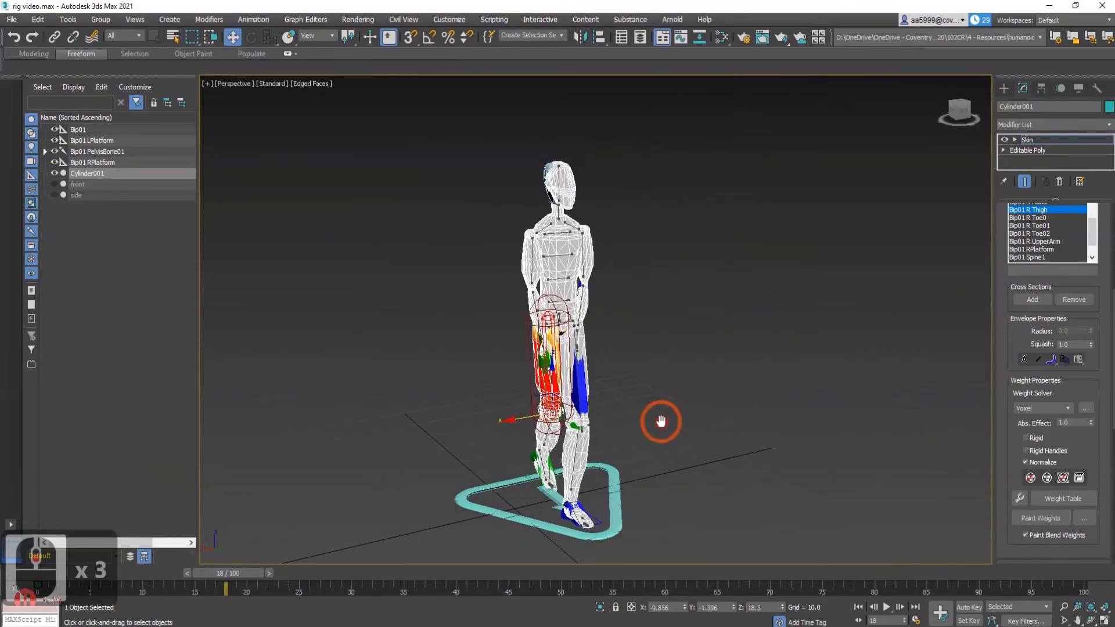
click(1107, 279)
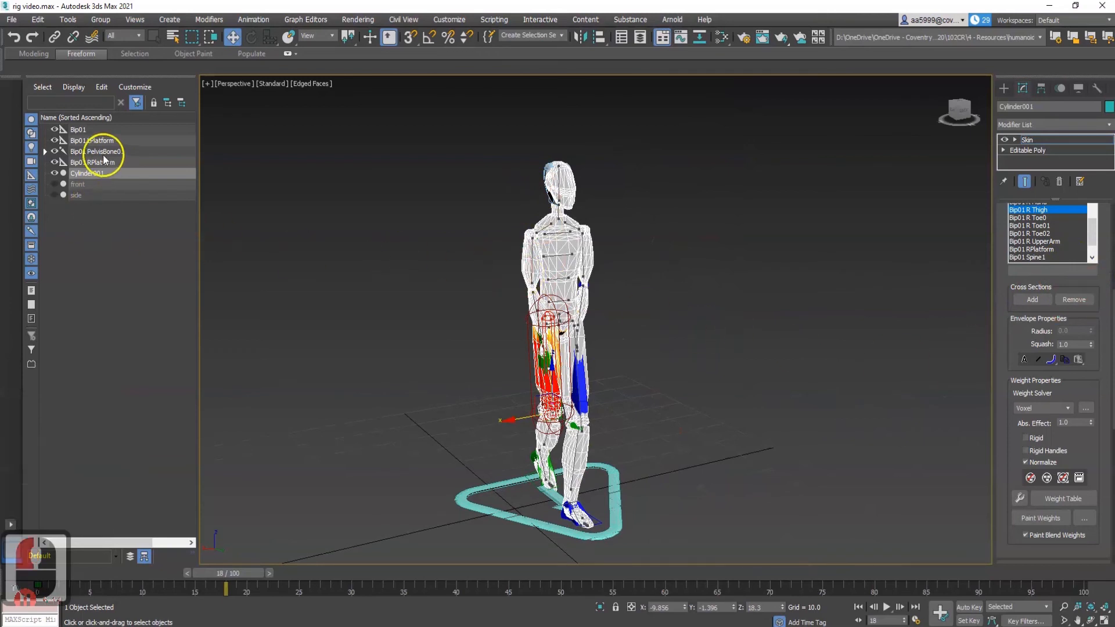
scroll(1099, 223, up, 16)
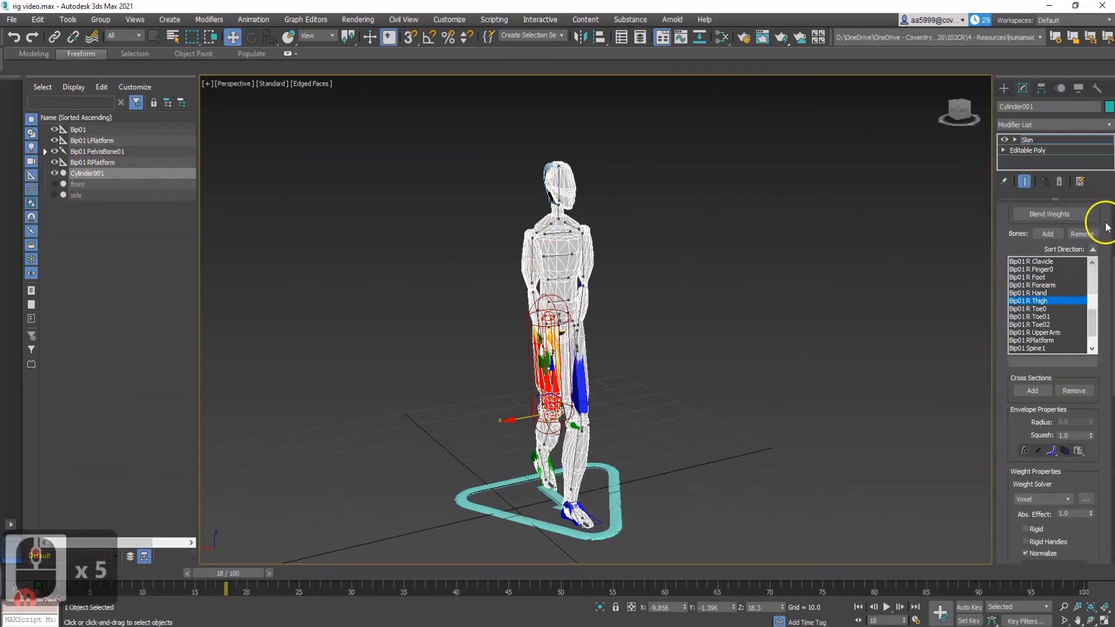
click(1058, 225)
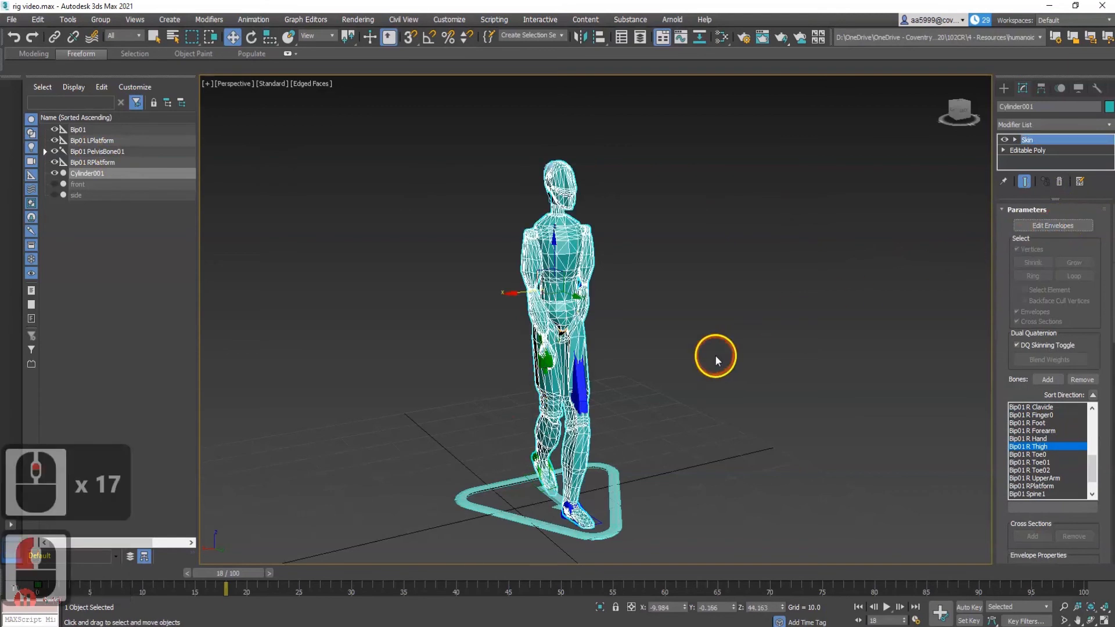
click(374, 197)
- Turn off the Edged Faces display in the perspective view
click(313, 85)
click(323, 215)
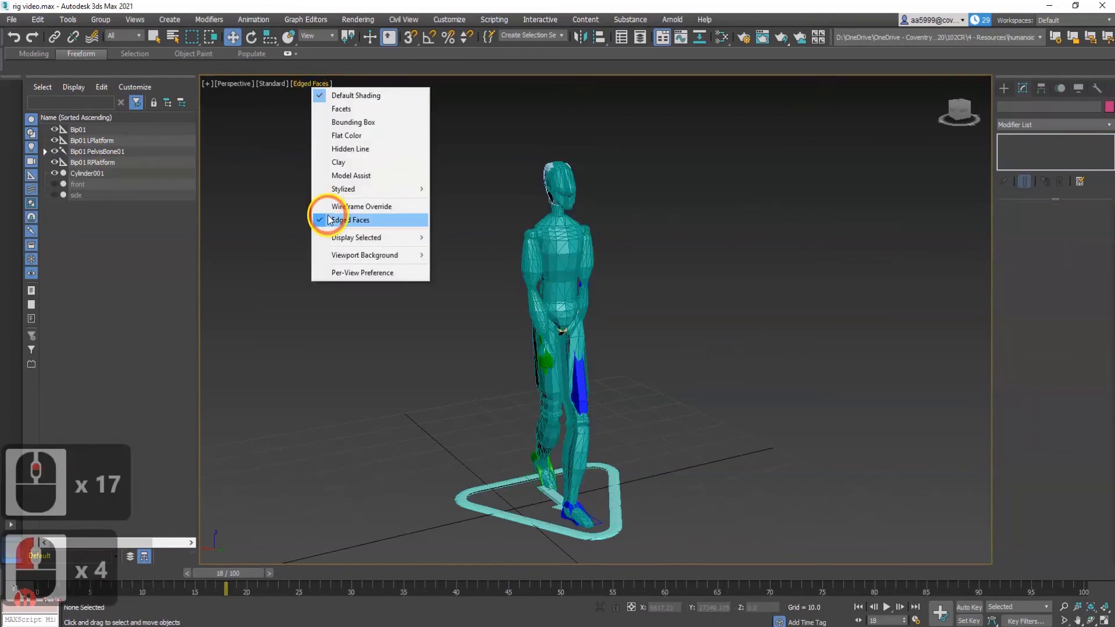
click(405, 261)
- Play back the walk cycle, examine how the legs and pelvis deform, and stop the playback
middle_drag(683, 309, 562, 388)
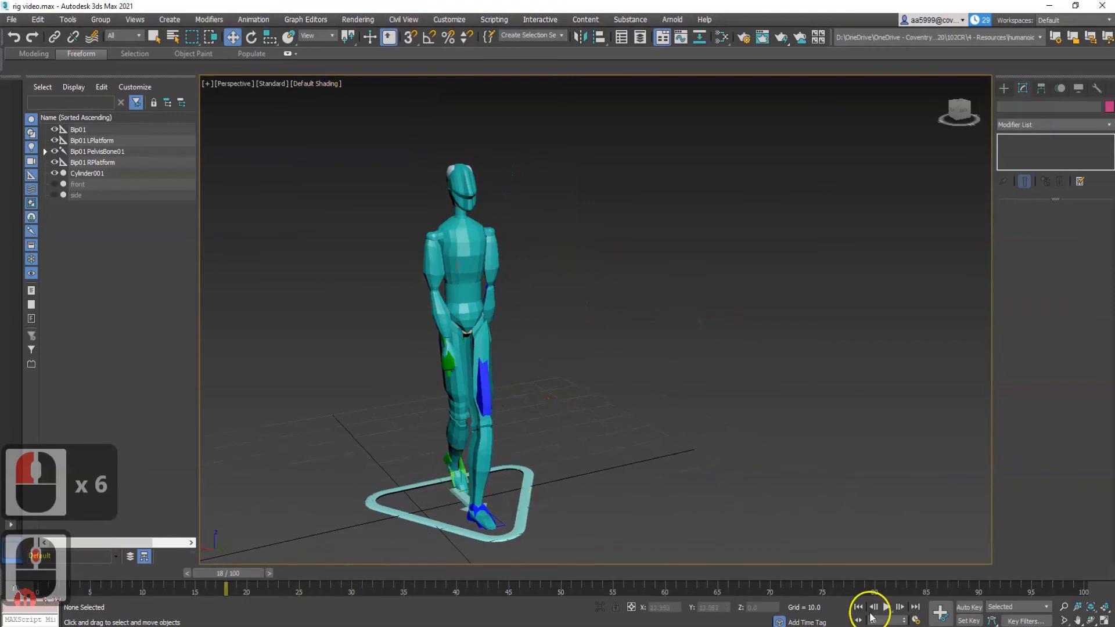
click(861, 606)
click(884, 606)
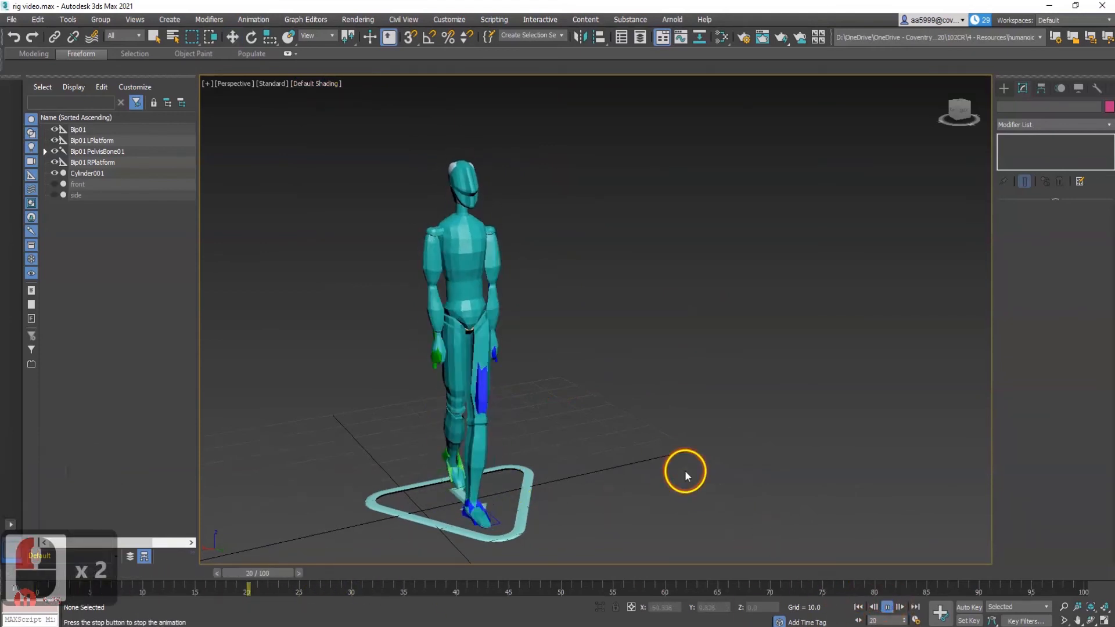
scroll(467, 299, up, 2)
middle_drag(476, 301, 550, 235)
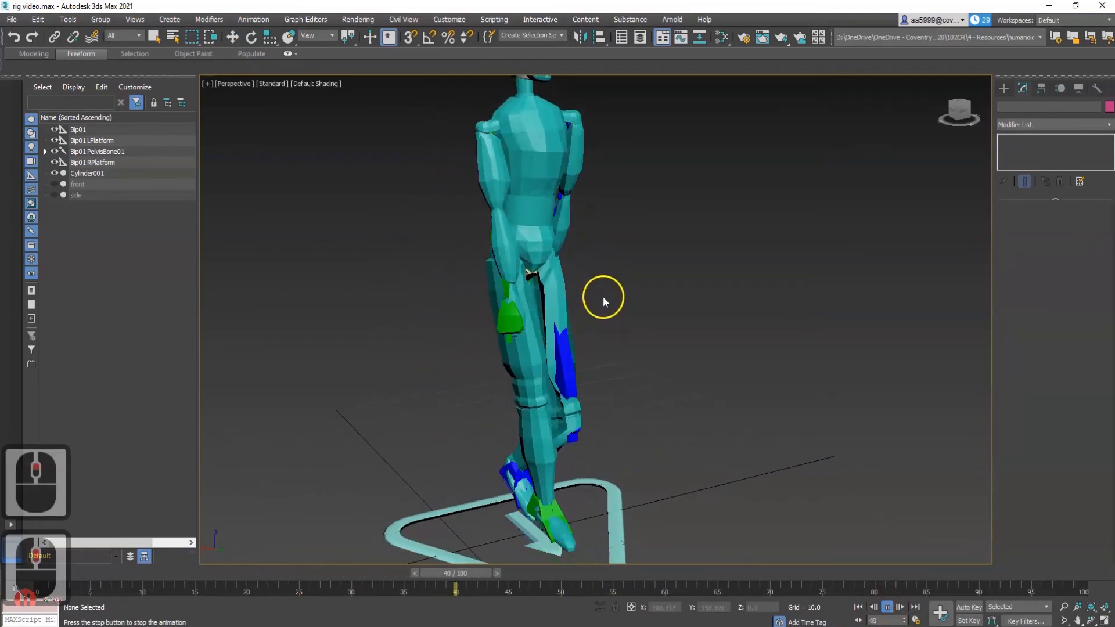
scroll(598, 301, down, 3)
middle_drag(622, 267, 642, 283)
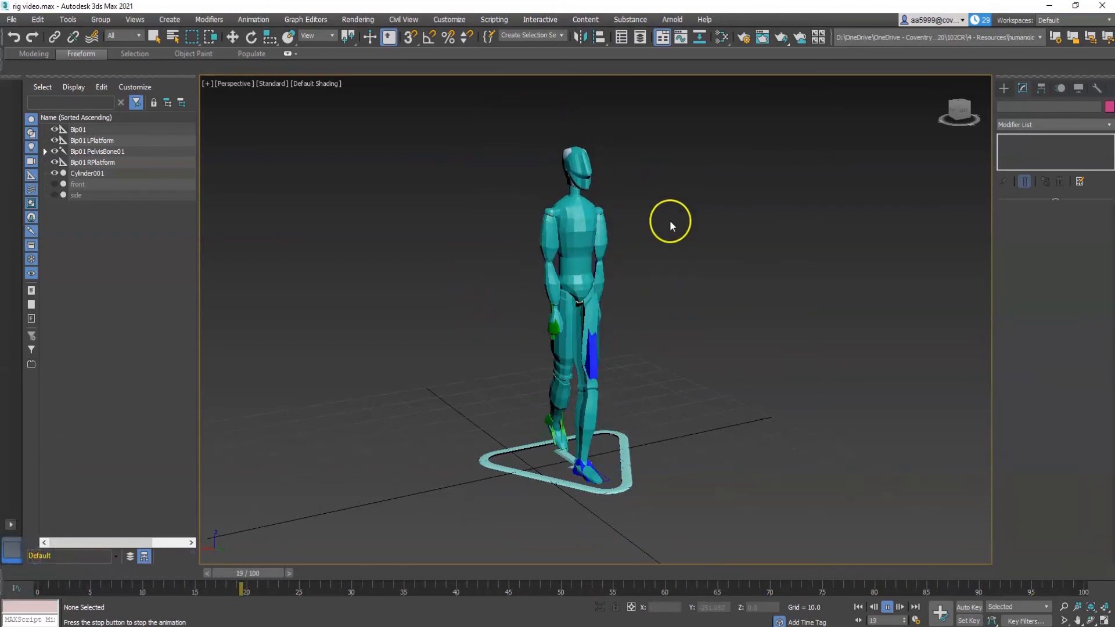
click(868, 607)
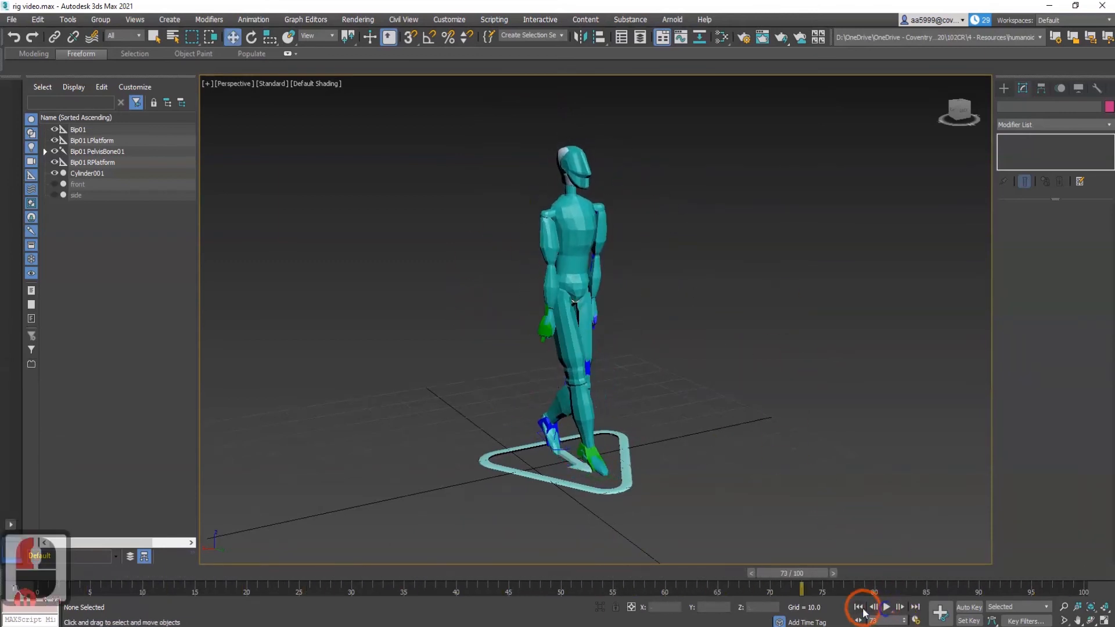
- Return the animation to the first frame and save the scene
click(859, 608)
mouse_move(634, 403)
alt+middle_down()
mouse_move(552, 398)
mouse_move(629, 394)
mouse_move(574, 405)
mouse_move(643, 403)
alt+middle_up()
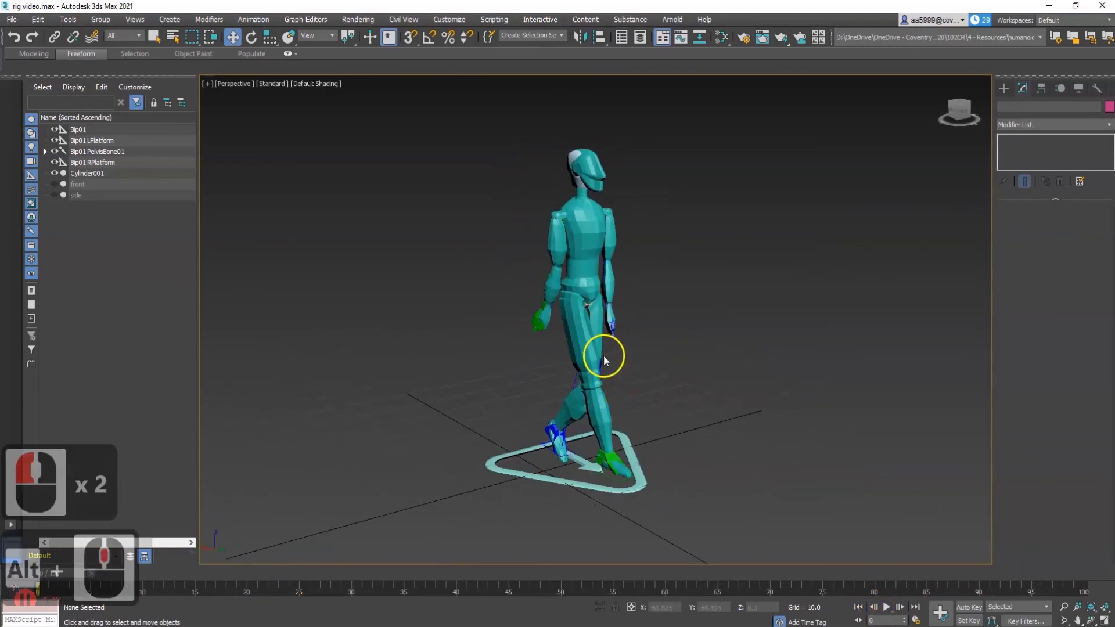
key(ctrl+s)
- Select the Bip01 rig's triangular base and open the CATMotion editor for its CATMotion layer, placing it clear of the character
alt+middle_drag(615, 284, 503, 443)
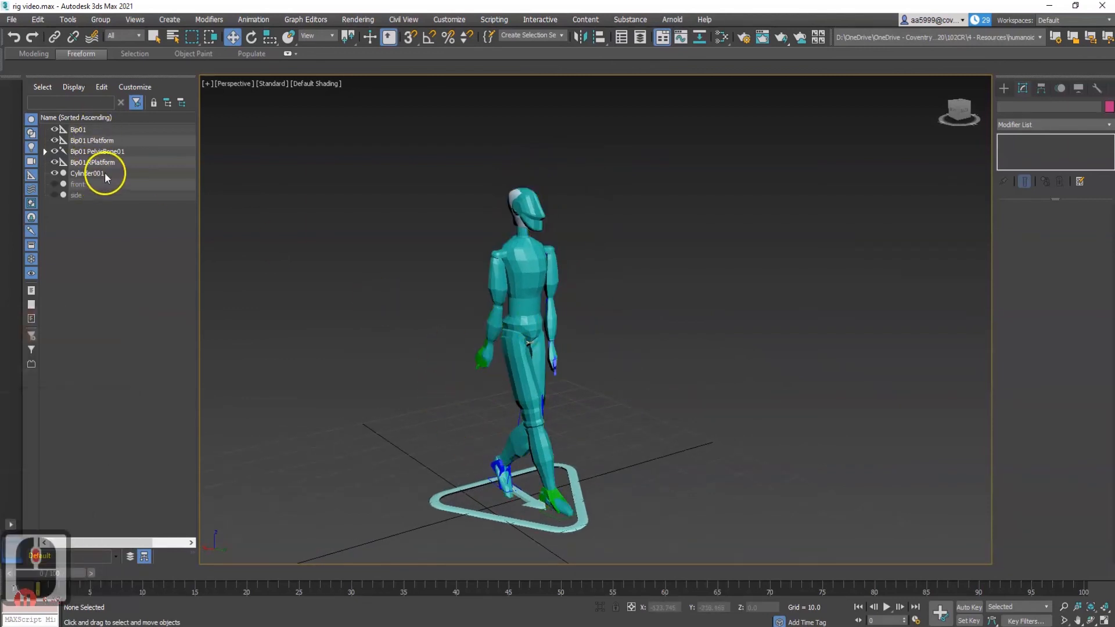
click(448, 489)
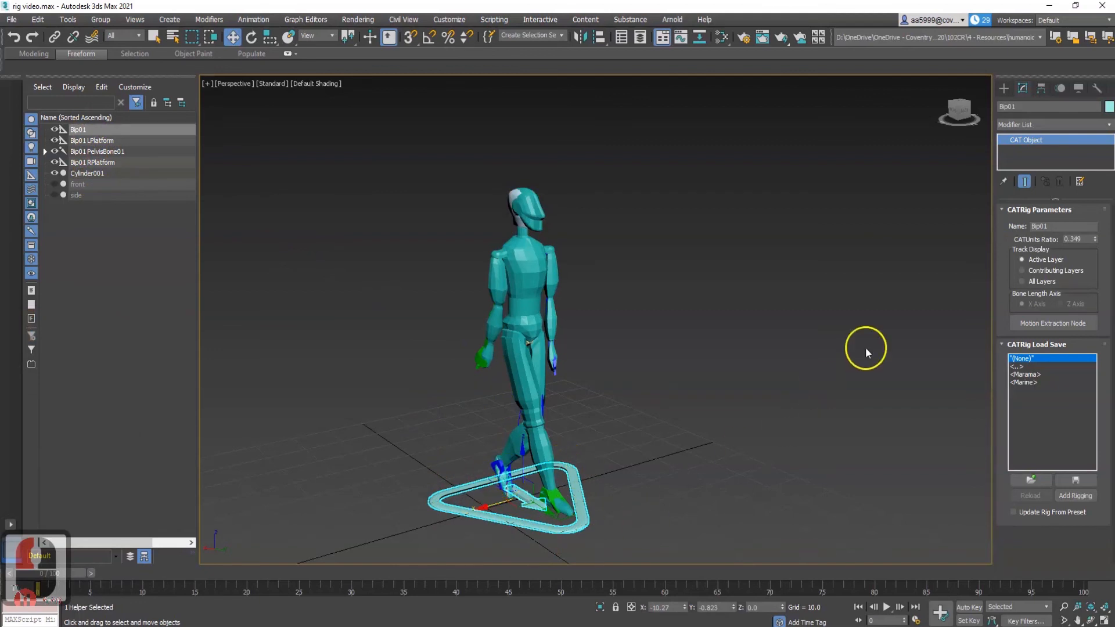
click(1059, 89)
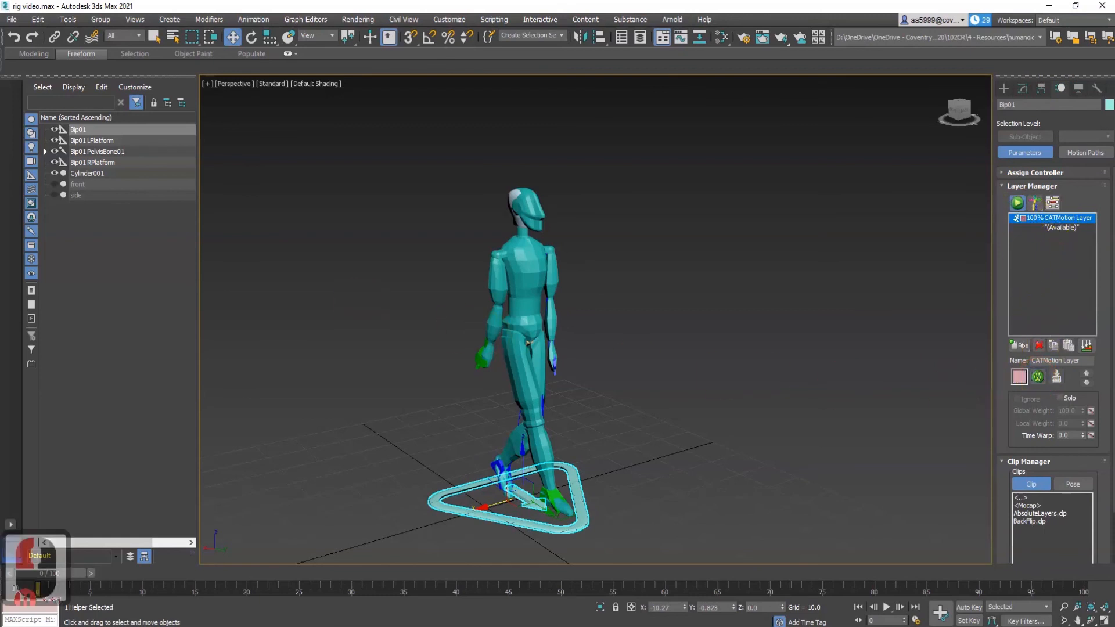
click(1017, 202)
drag(301, 224, 238, 248)
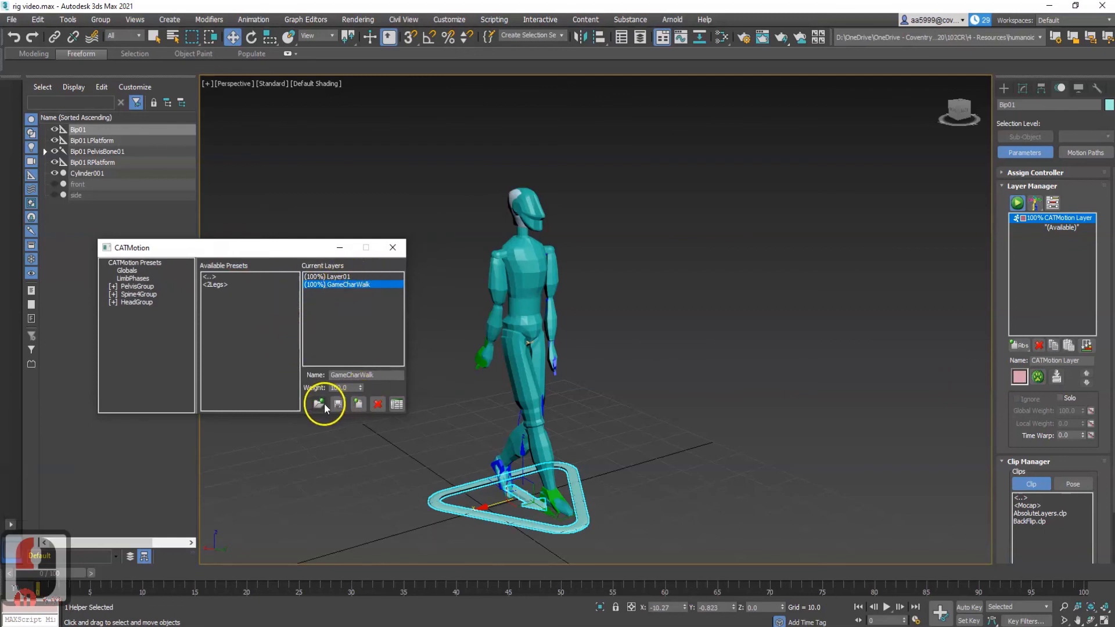
- Delete the GameCharWalk layer and load the two-legged GameCharRun preset into the existing layer
click(377, 404)
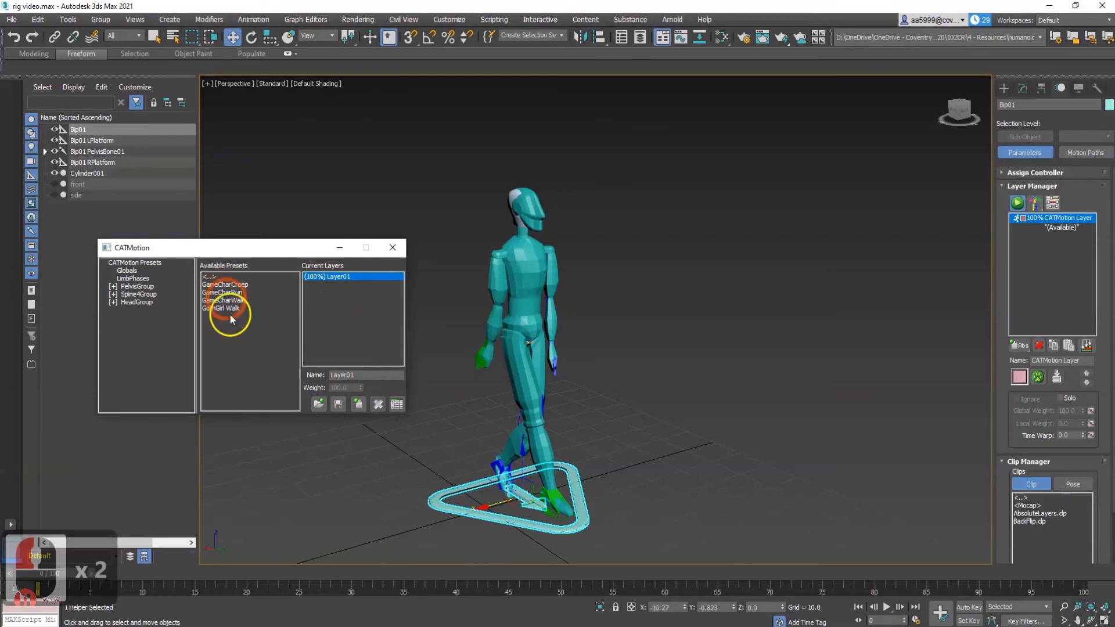
double_click(244, 292)
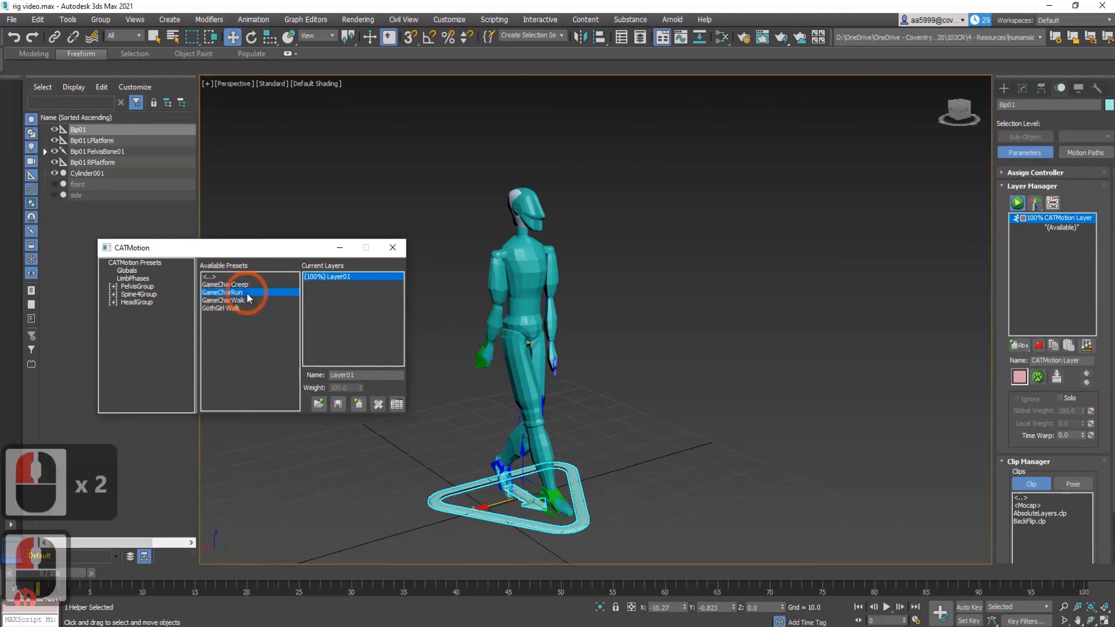
drag(246, 298, 385, 333)
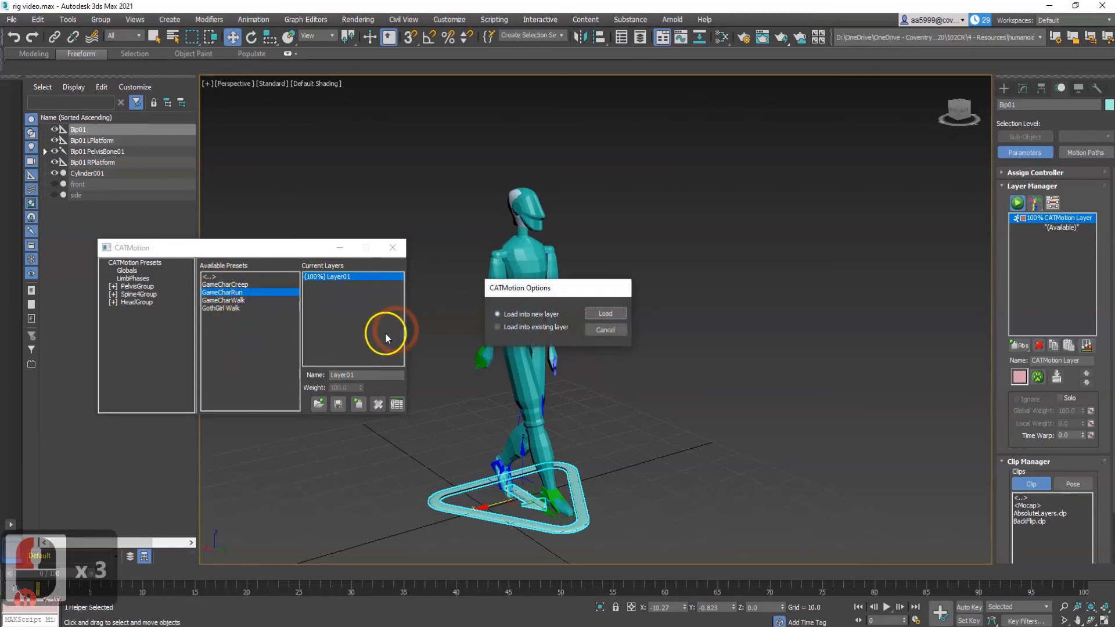
click(515, 326)
click(605, 313)
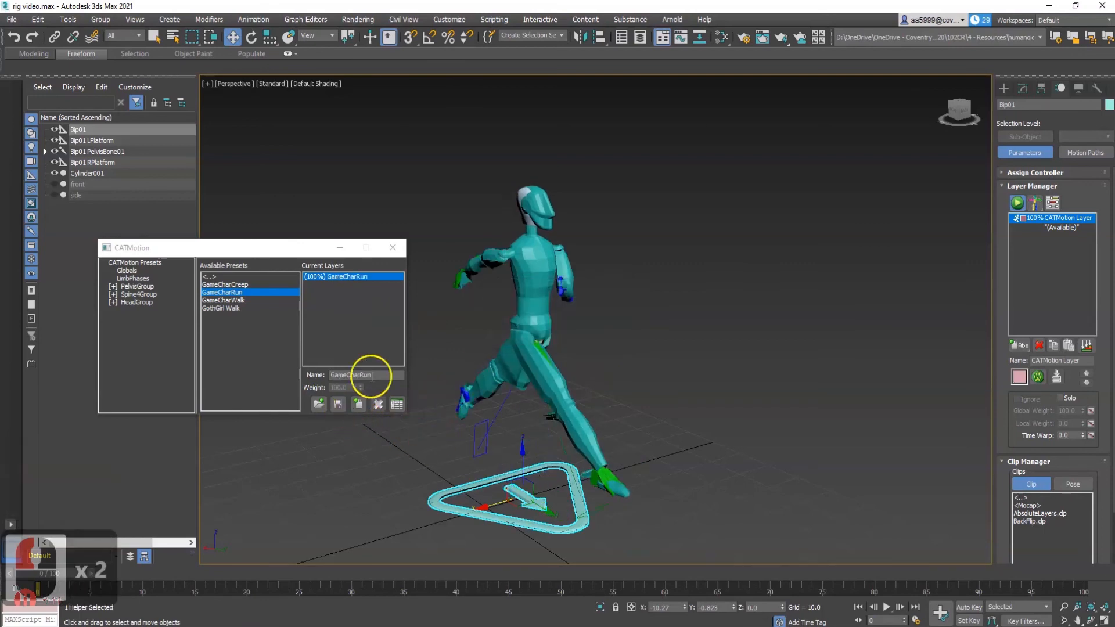
- Close the CATMotion editor and examine the character's legs and knees in the run pose from the side
click(393, 248)
alt+middle_drag(565, 430, 651, 407)
scroll(560, 415, up, 4)
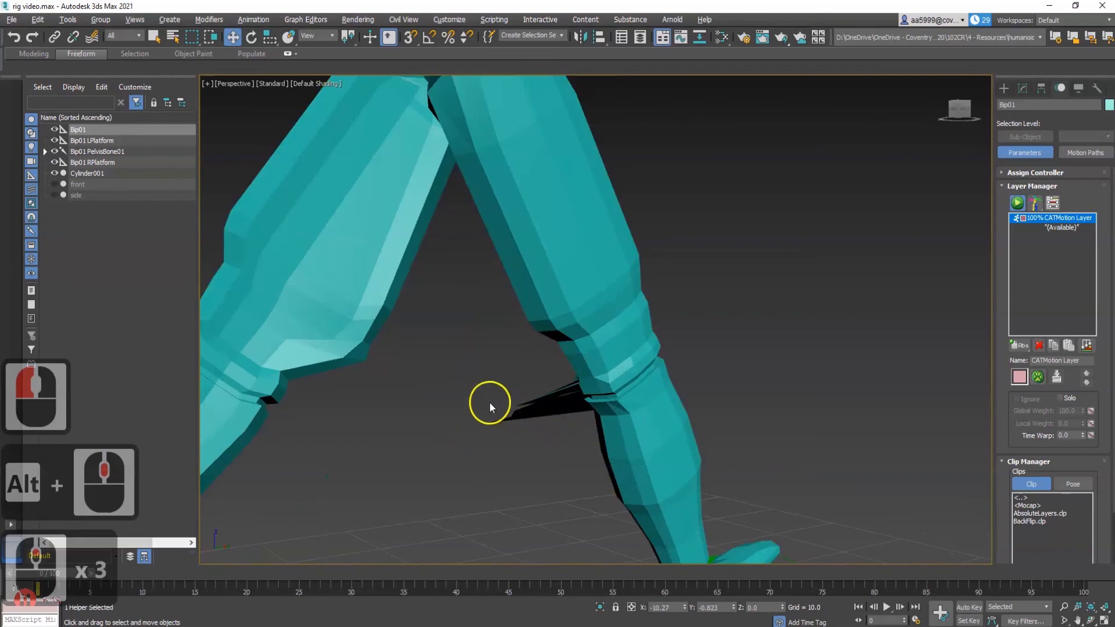
scroll(565, 426, down, 8)
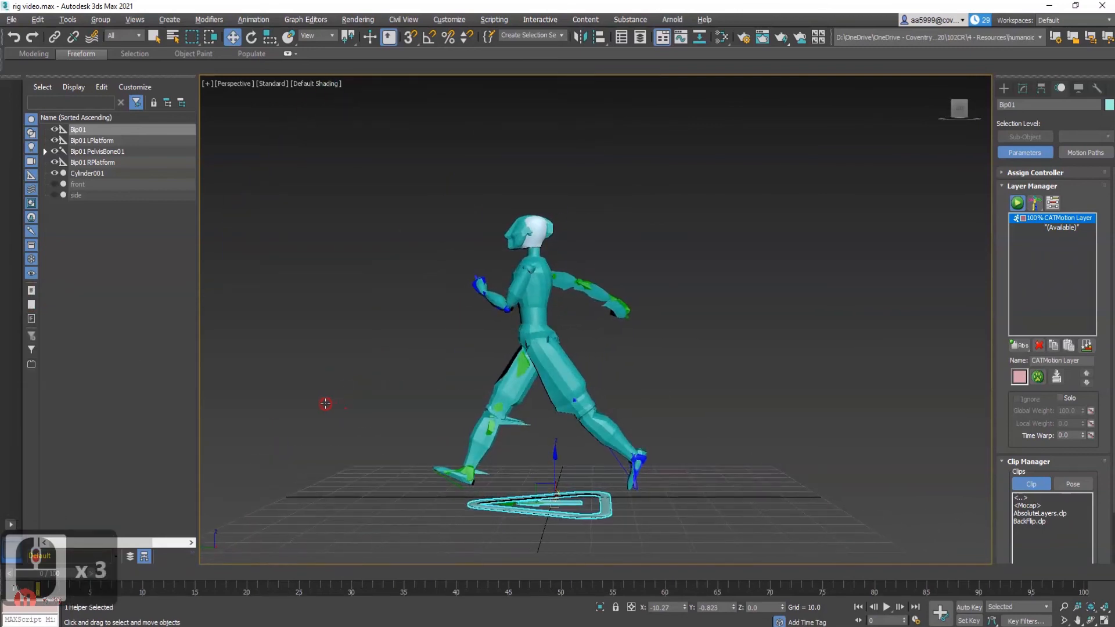
scroll(510, 483, up, 3)
scroll(510, 483, up, 2)
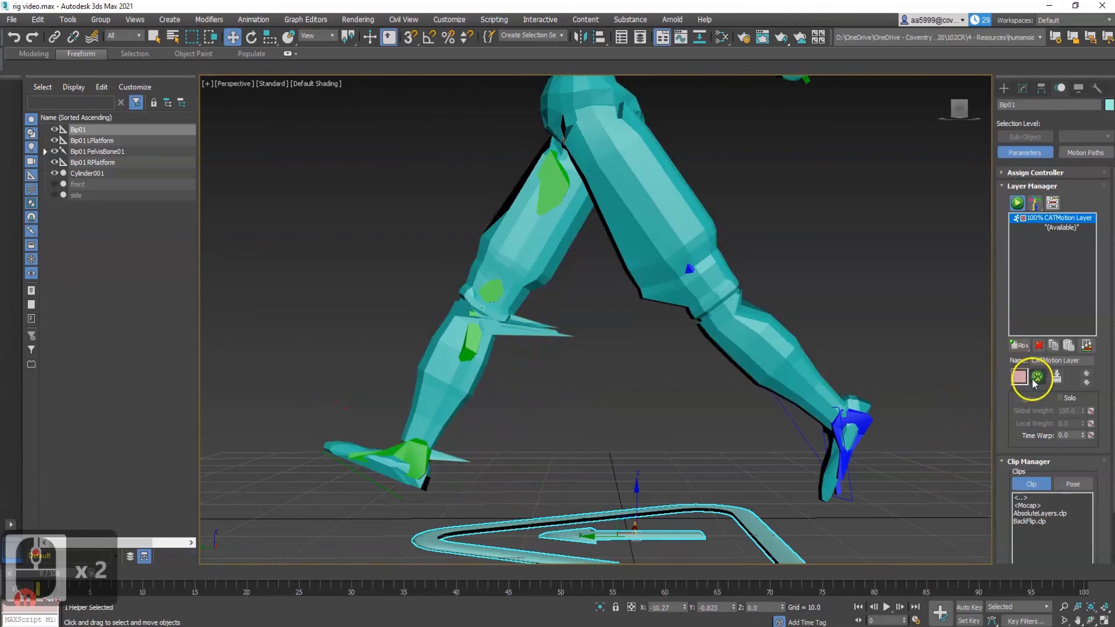
- Play back the GameCharRun cycle and examine the character's deformation from several angles, including the legs and arms
click(883, 606)
scroll(657, 482, down, 2)
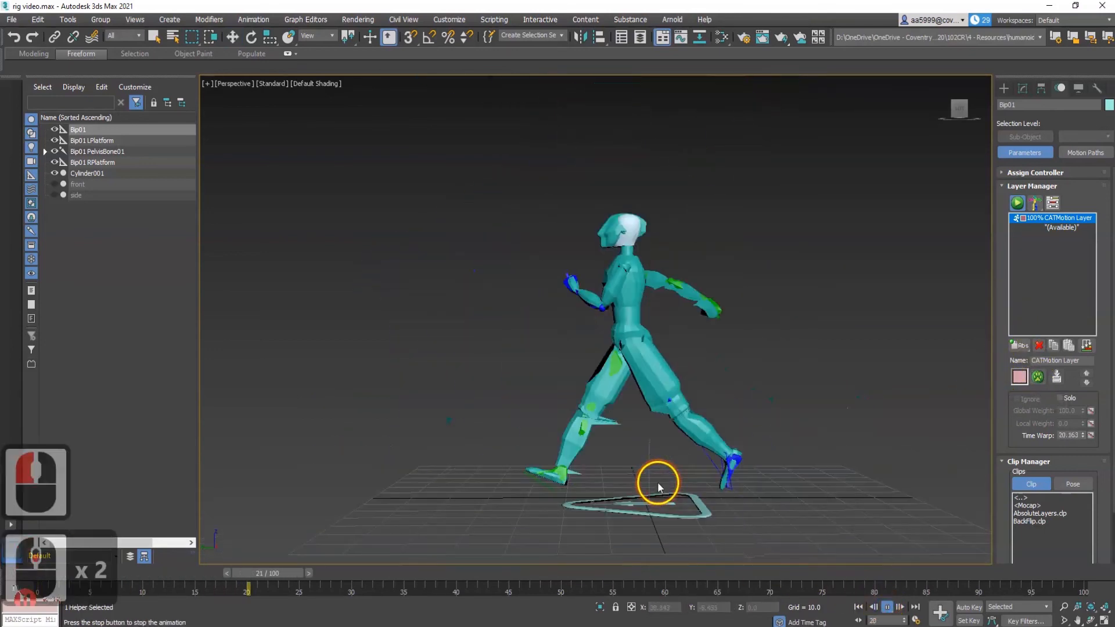
click(705, 446)
alt+middle_drag(703, 444, 834, 455)
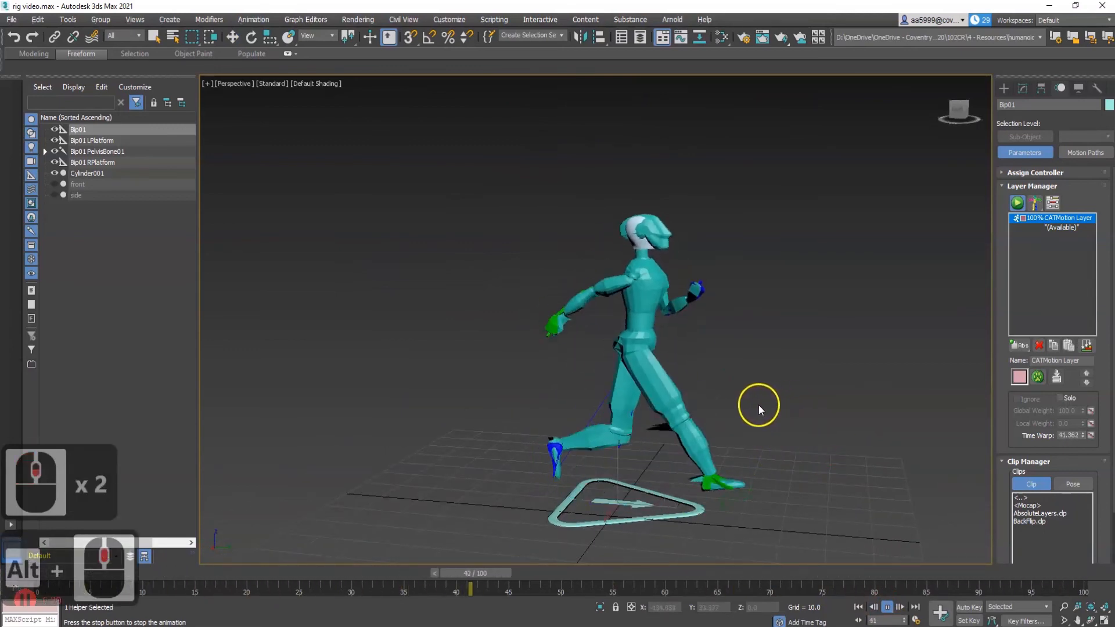
middle_drag(773, 403, 796, 465)
middle_drag(841, 497, 758, 465)
scroll(759, 465, up, 3)
middle_drag(685, 411, 708, 449)
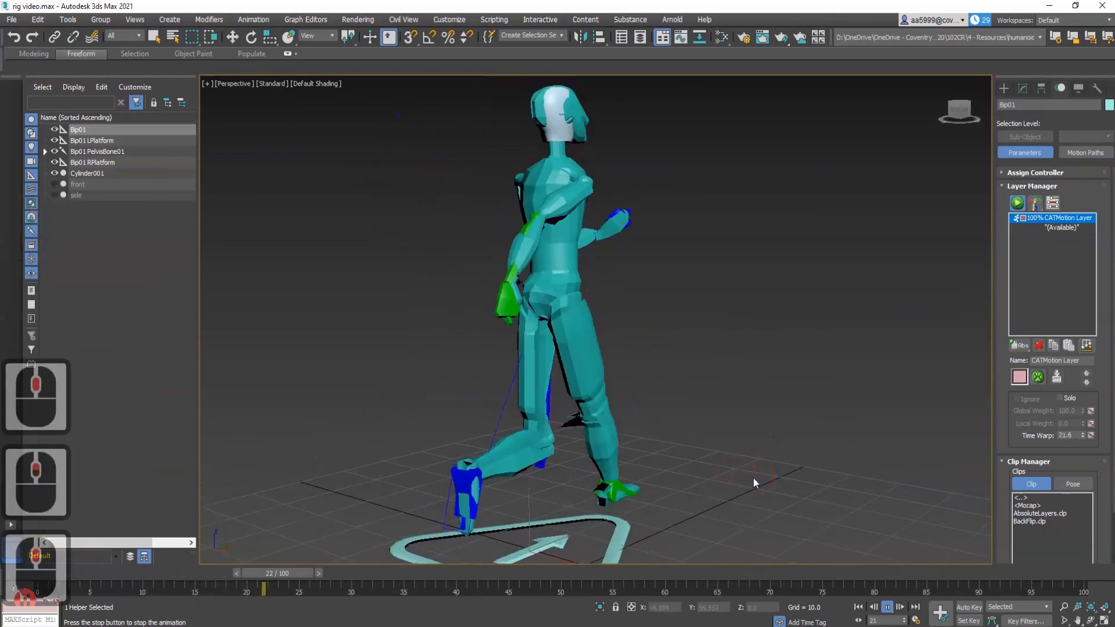